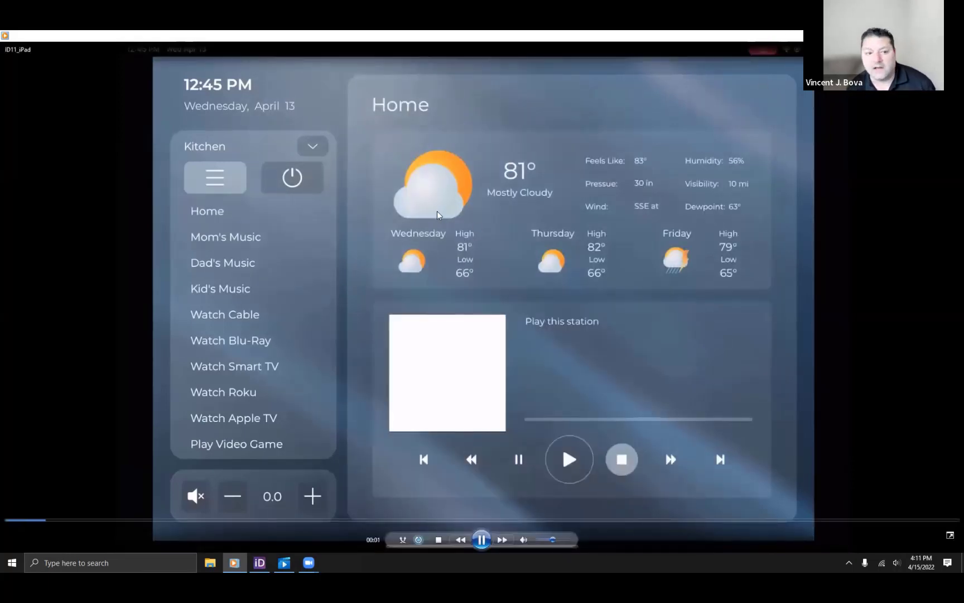
Stop the tablet demo video and return to the ID11 Demo project in Integration Designer.
{"action": "left_click", "coordinate": [439, 539]}
{"action": "left_click", "coordinate": [270, 563]}
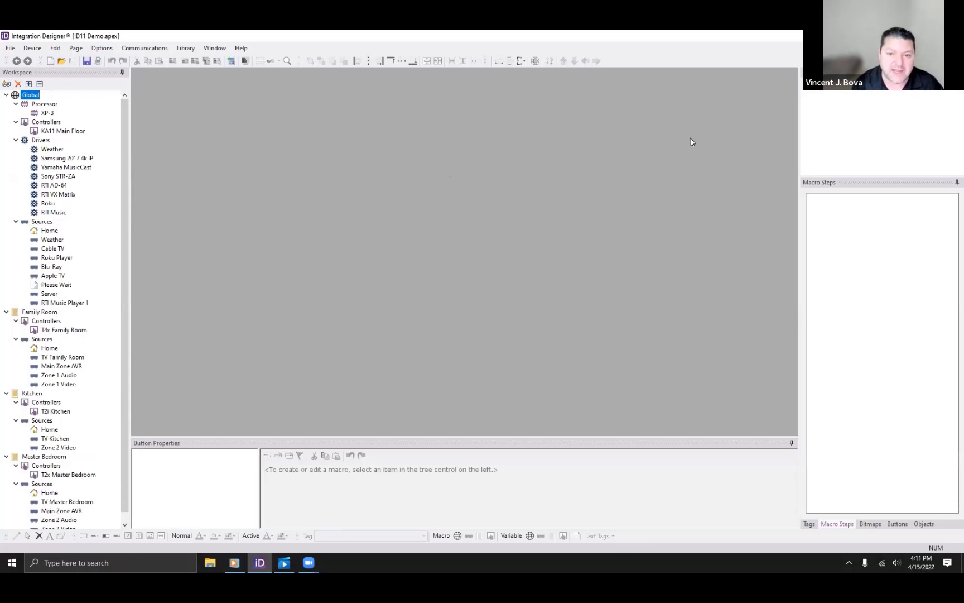
Display the KA11 Main Floor controller's Home page design, then switch to the video meeting window.
{"action": "double_click", "coordinate": [43, 131]}
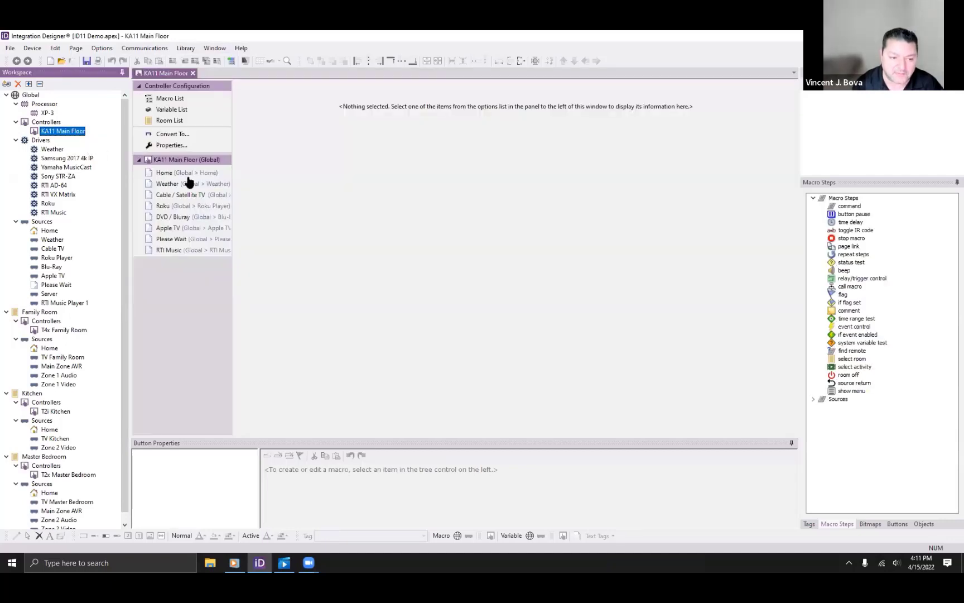
{"action": "left_click", "coordinate": [191, 174]}
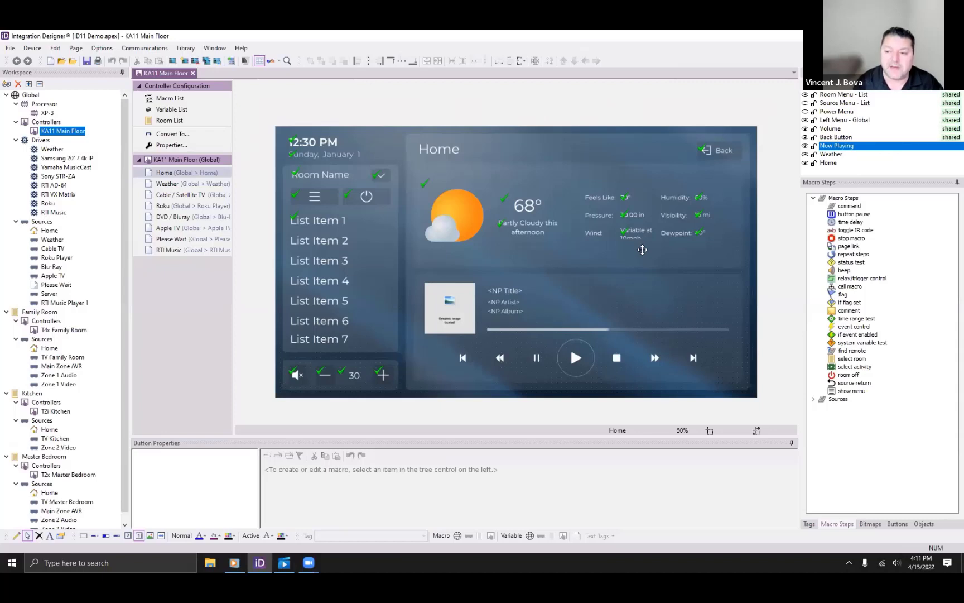
{"action": "left_click", "coordinate": [310, 564]}
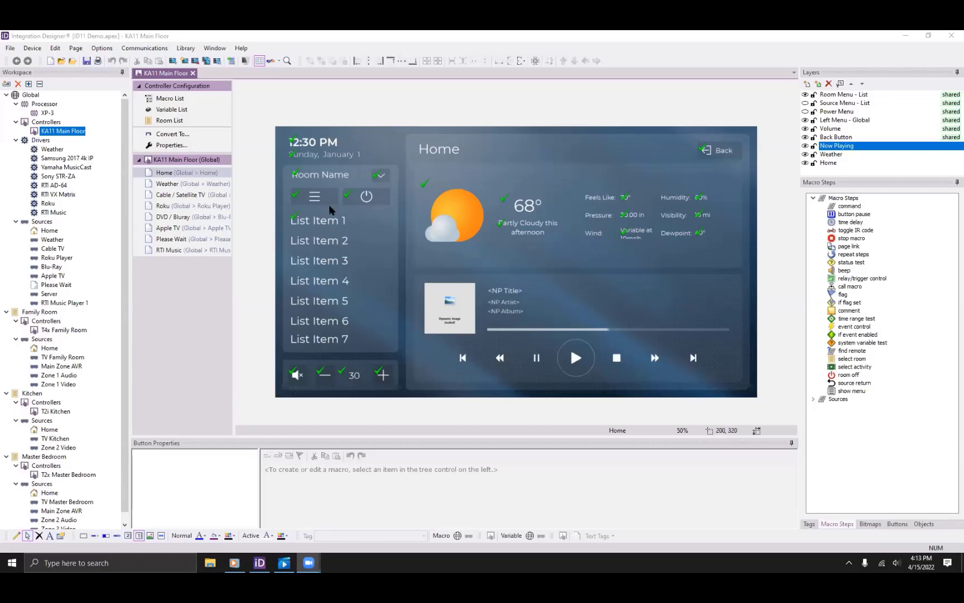
Reveal the Power Menu layer and inspect the Turn Off AV button's room-off macro.
{"action": "left_click", "coordinate": [805, 94]}
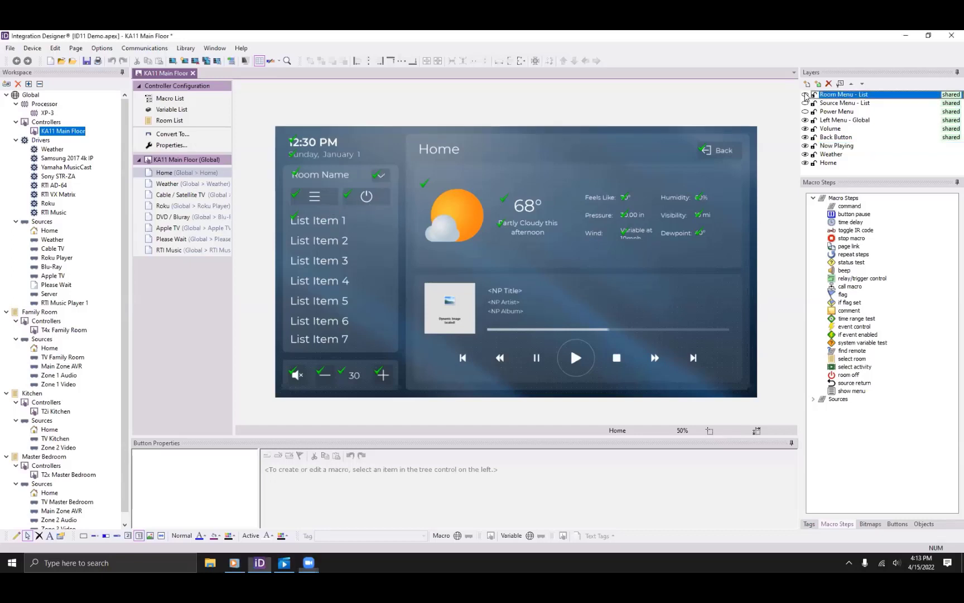
{"action": "left_click", "coordinate": [805, 120]}
{"action": "left_click", "coordinate": [805, 111]}
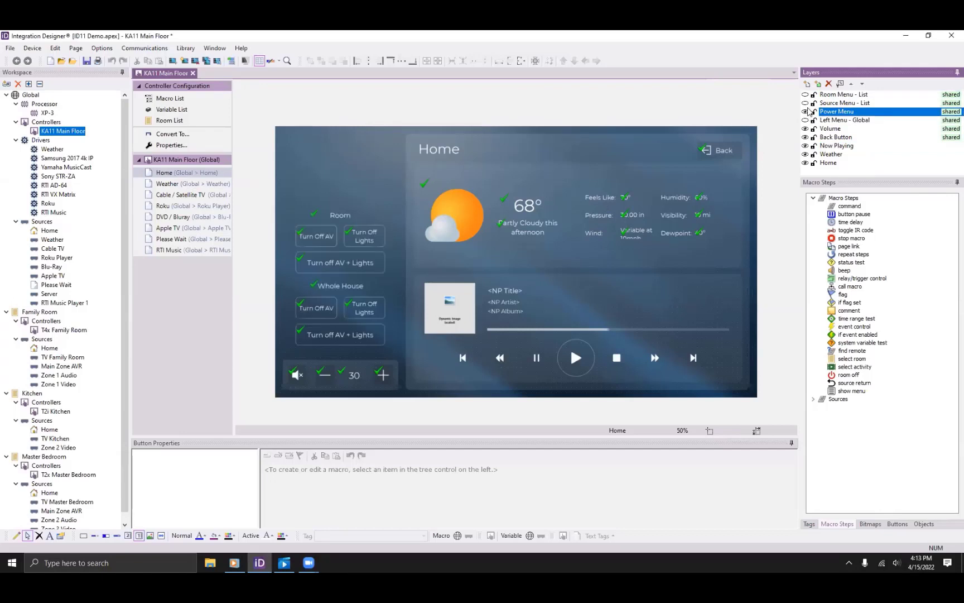
{"action": "left_click", "coordinate": [809, 104]}
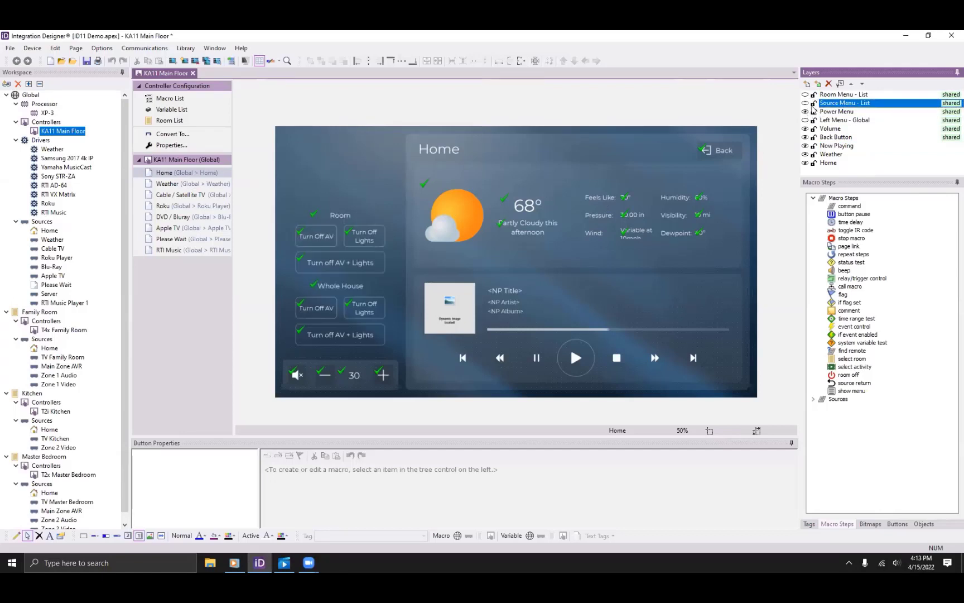
{"action": "left_click", "coordinate": [805, 120]}
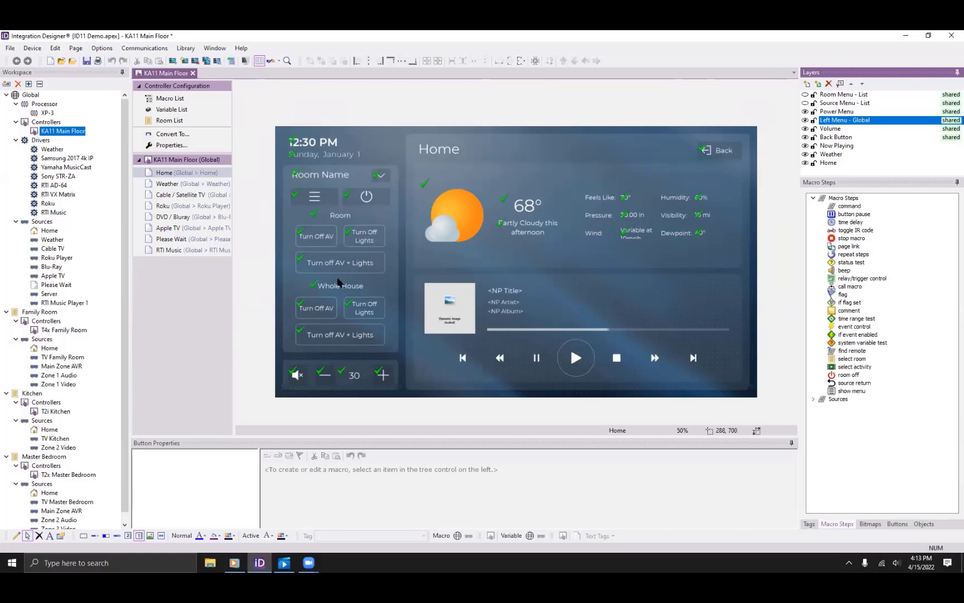
{"action": "left_click", "coordinate": [317, 236]}
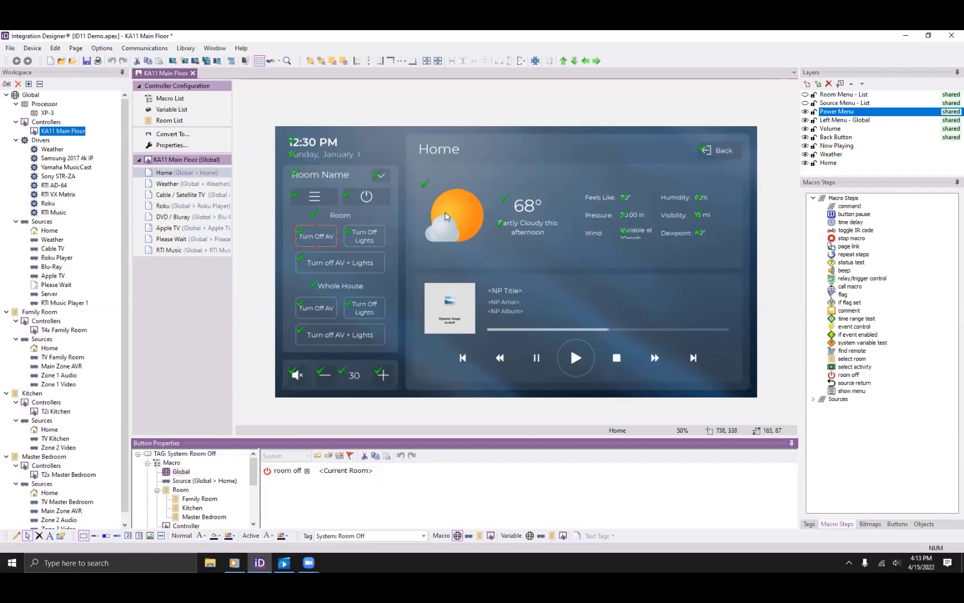
Restore the source list and inspect the Room Name, menu and power buttons' show-menu macros.
{"action": "left_click", "coordinate": [805, 103]}
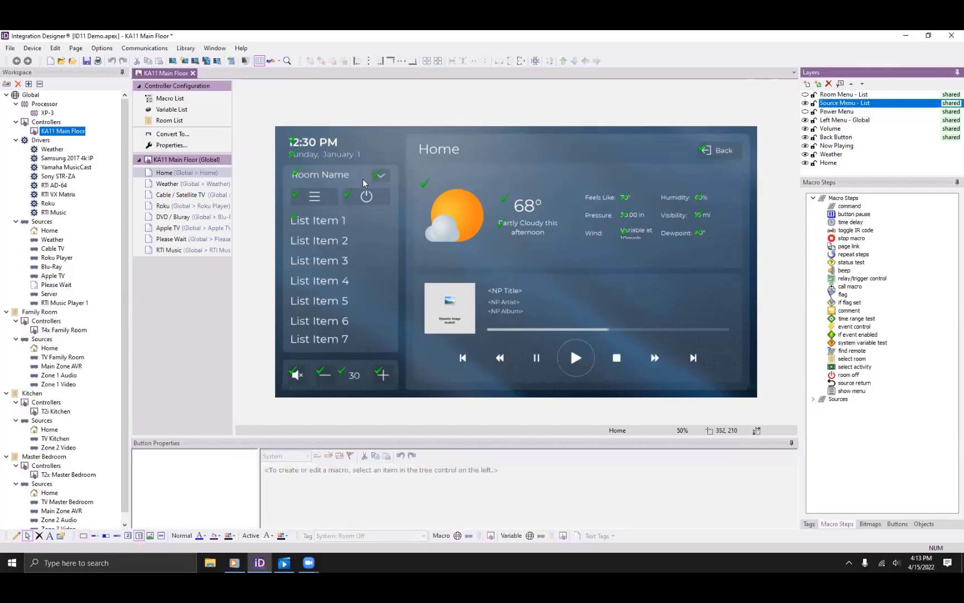
{"action": "left_click", "coordinate": [383, 179]}
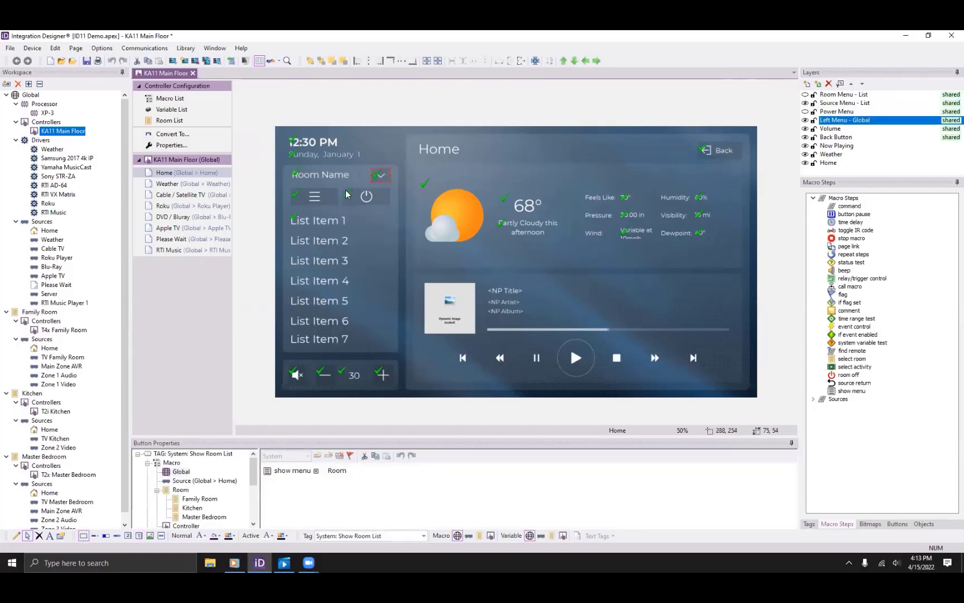
{"action": "left_click", "coordinate": [316, 204]}
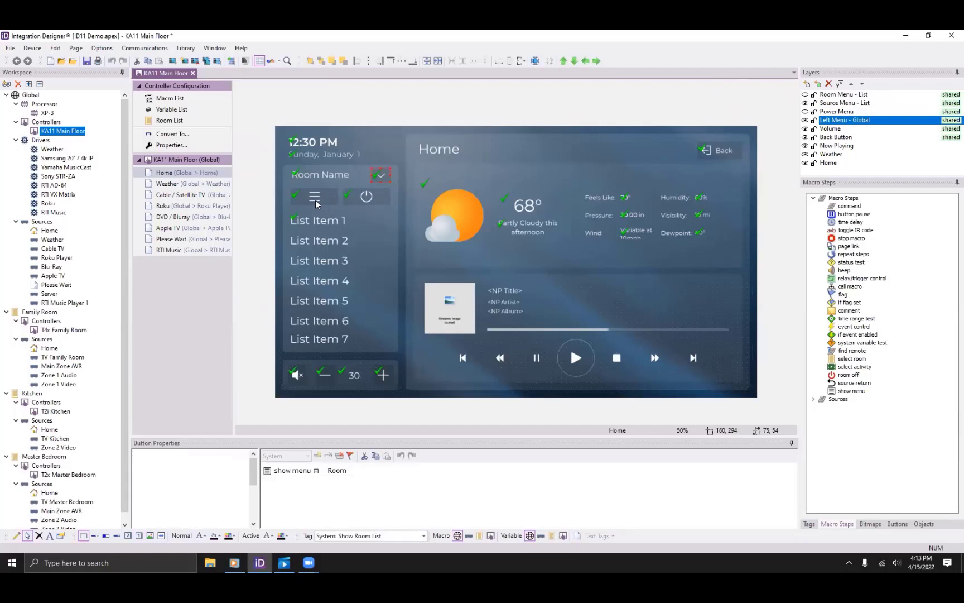
{"action": "left_click", "coordinate": [377, 197]}
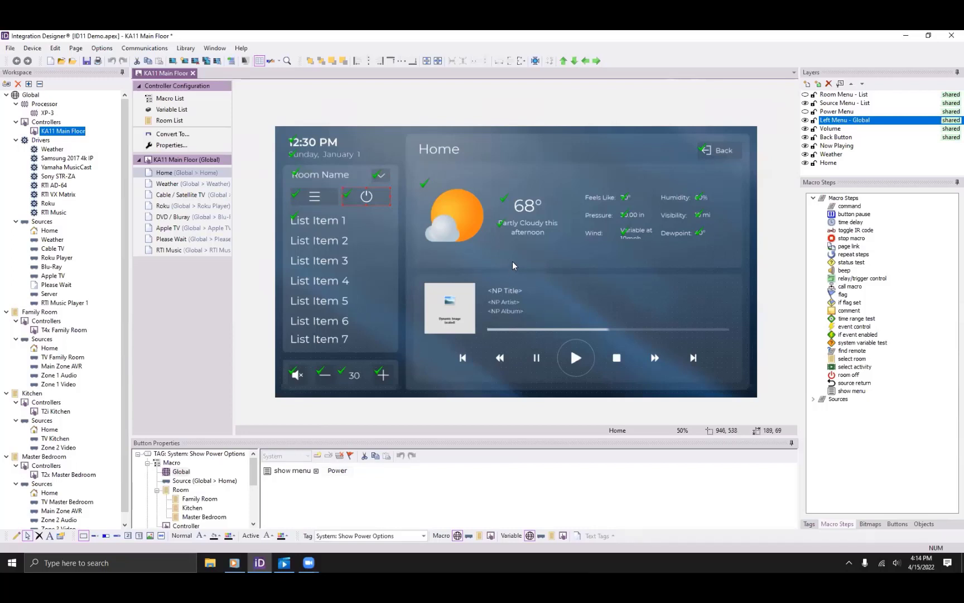
Choose an RTiPanel (iPad) controller for the Global room in the Add Workspace Item dialog.
{"action": "left_click", "coordinate": [3, 85]}
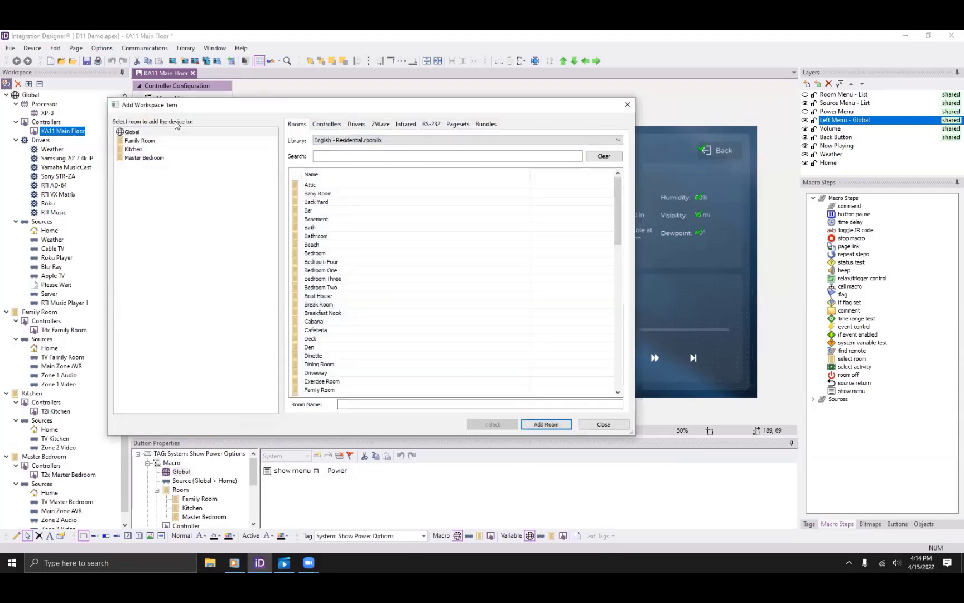
{"action": "left_click", "coordinate": [332, 129]}
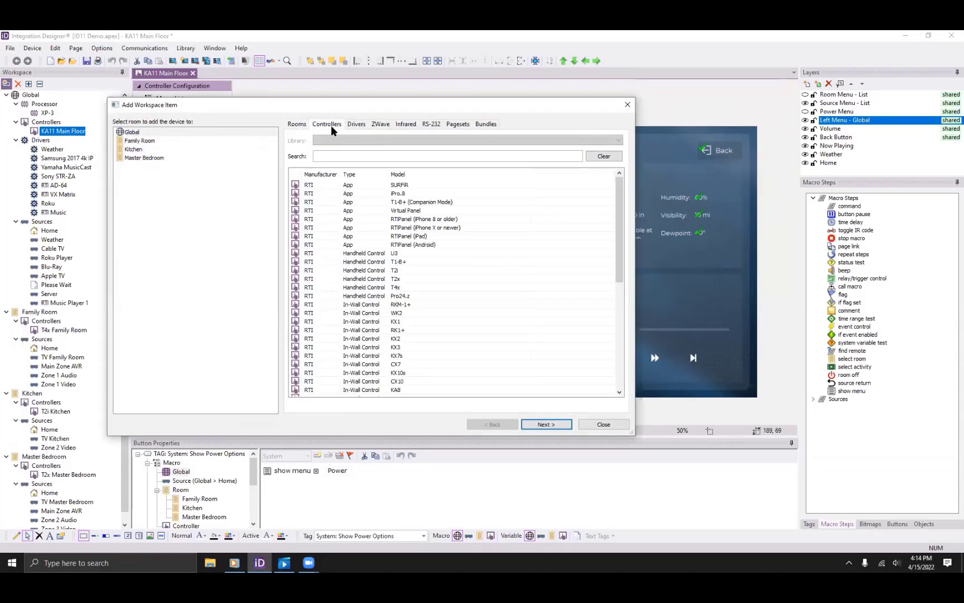
{"action": "left_click", "coordinate": [427, 236]}
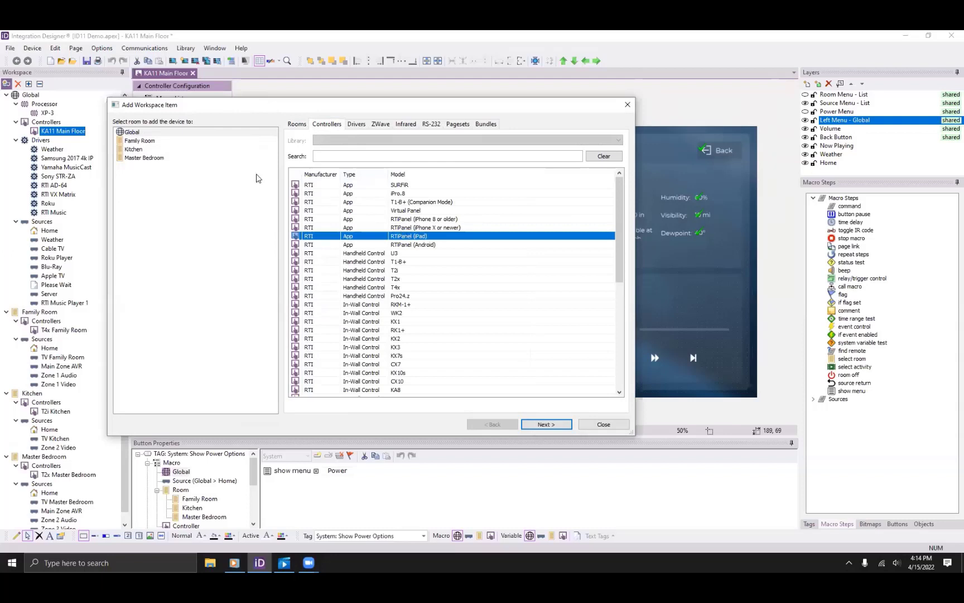
{"action": "left_click", "coordinate": [148, 133]}
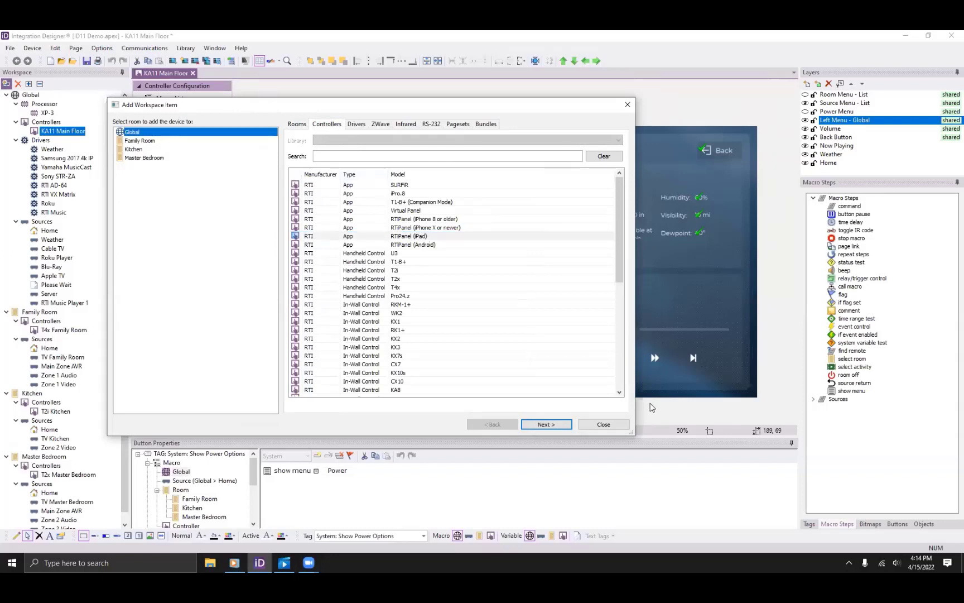
{"action": "left_click", "coordinate": [560, 423]}
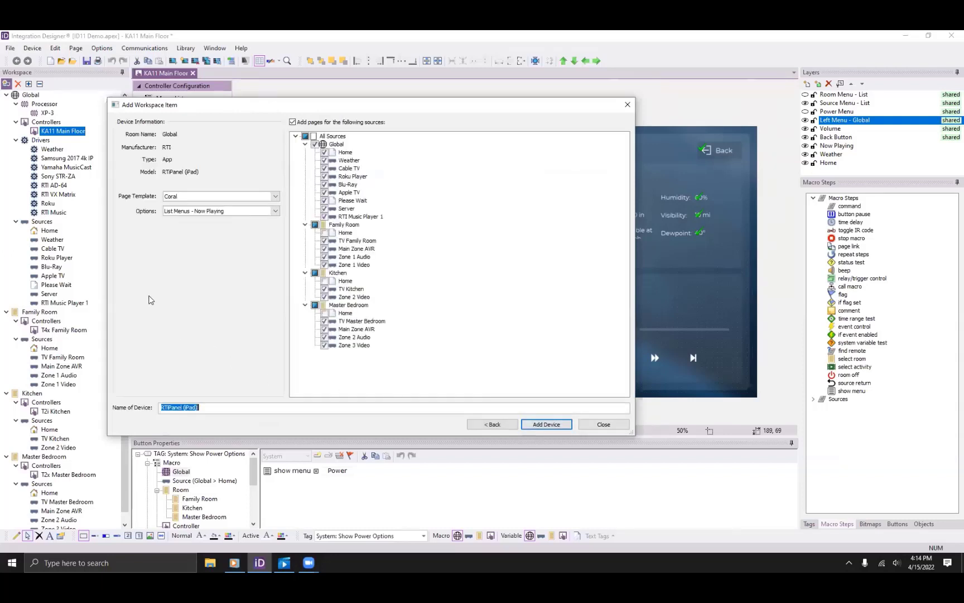
Keep List Menus - Now Playing, exclude Family Room, Kitchen and Master Bedroom pages, and add the panel.
{"action": "left_click", "coordinate": [190, 214]}
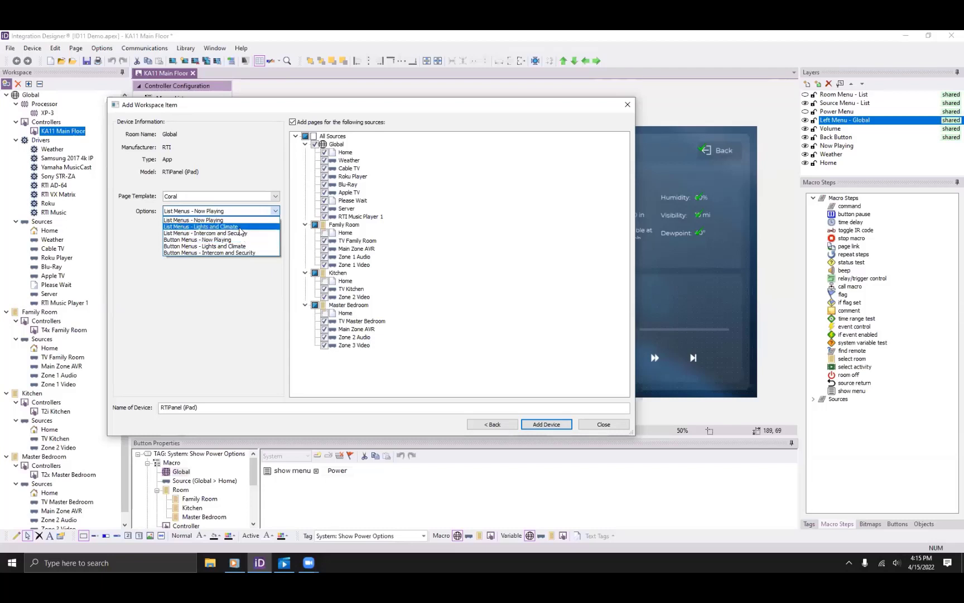
{"action": "left_click", "coordinate": [240, 220]}
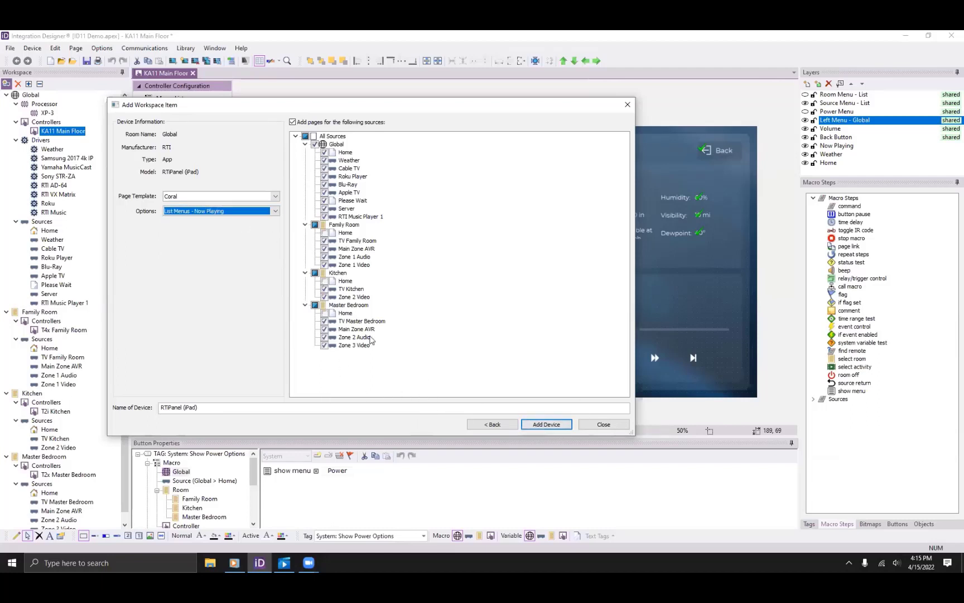
{"action": "left_click", "coordinate": [316, 306]}
{"action": "left_click", "coordinate": [316, 274]}
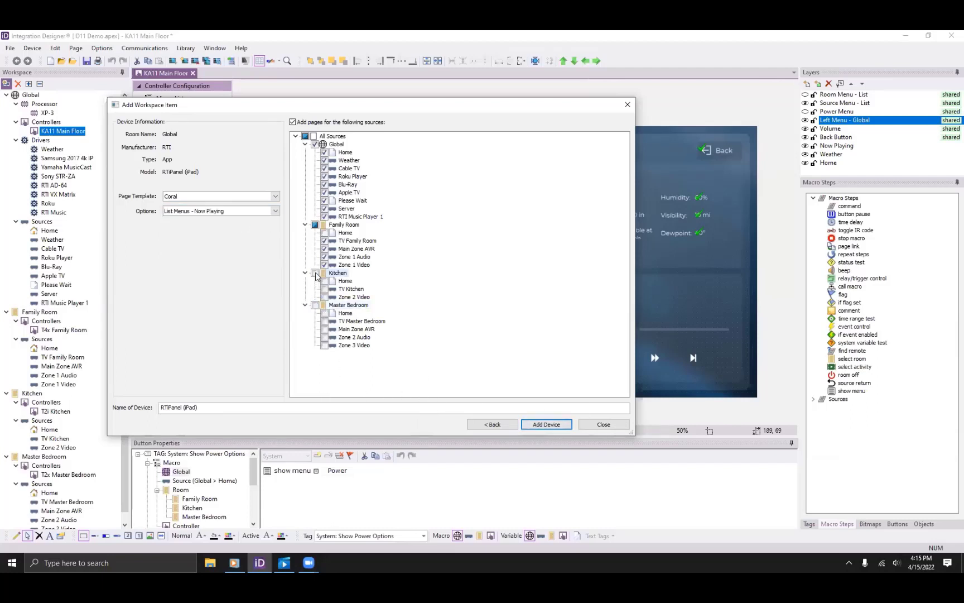
{"action": "left_click", "coordinate": [315, 225]}
{"action": "left_click", "coordinate": [547, 424]}
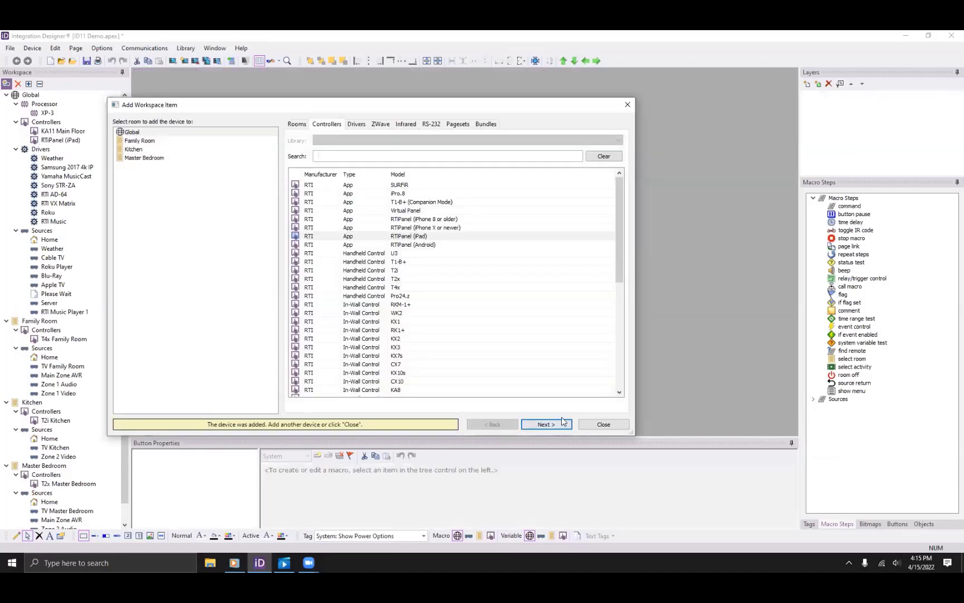
{"action": "left_click", "coordinate": [605, 423]}
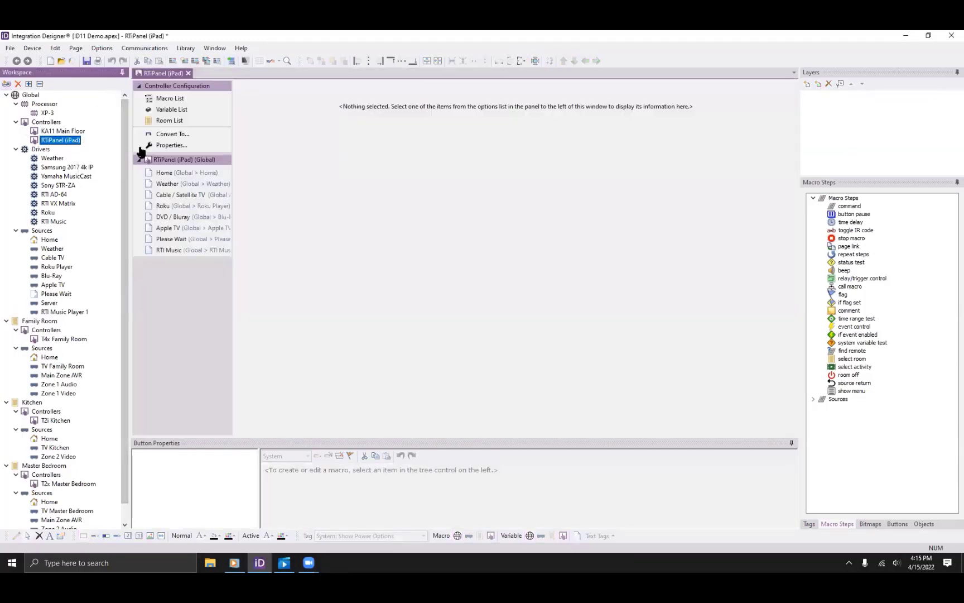
{"action": "left_click", "coordinate": [199, 173]}
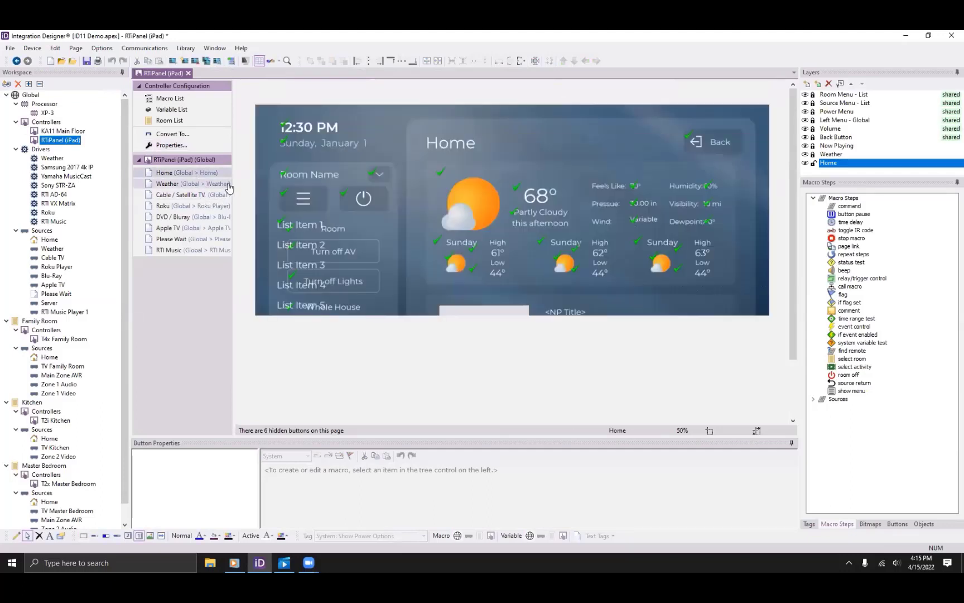
{"action": "left_click", "coordinate": [176, 184]}
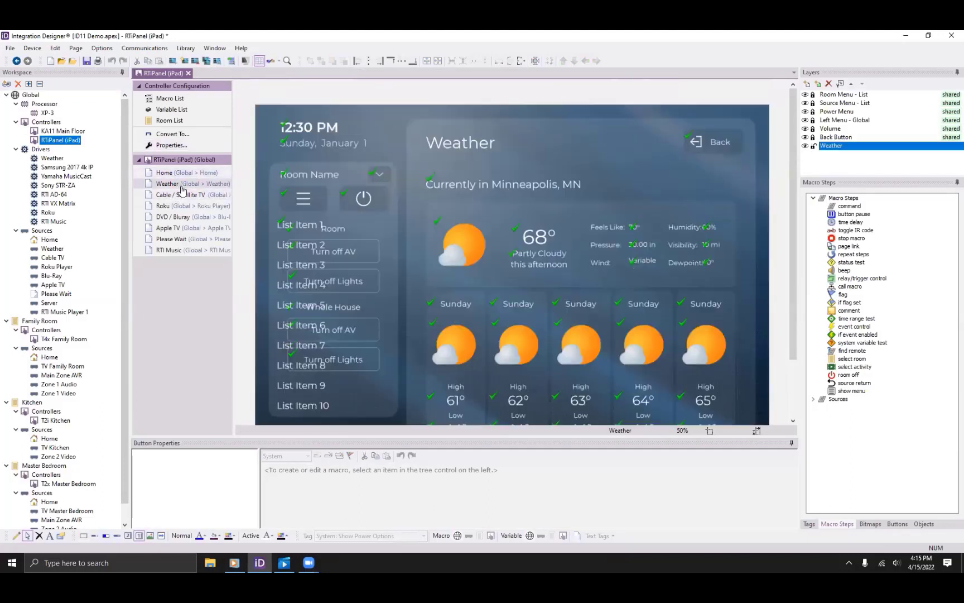
{"action": "left_click", "coordinate": [184, 195]}
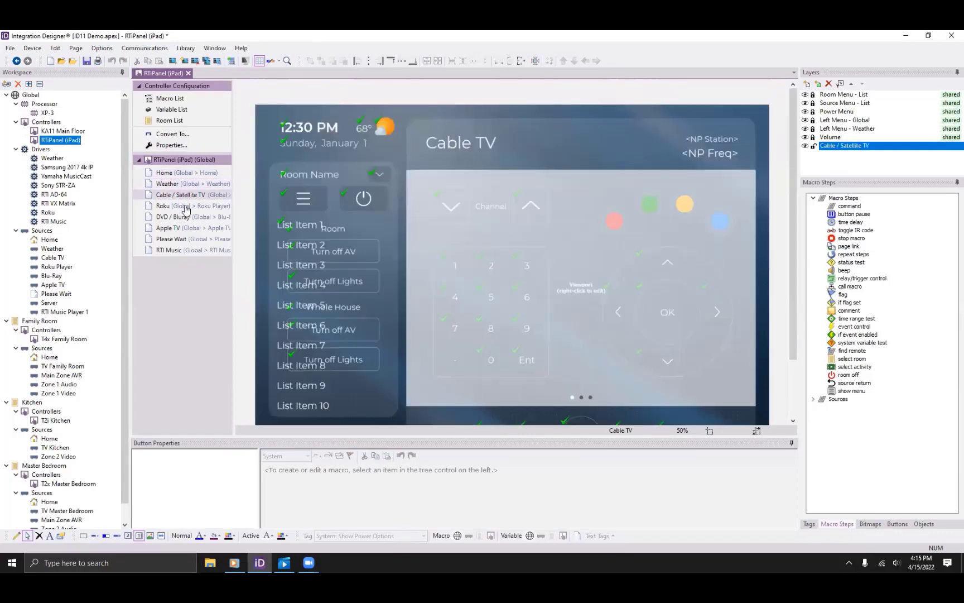
{"action": "left_click", "coordinate": [186, 208]}
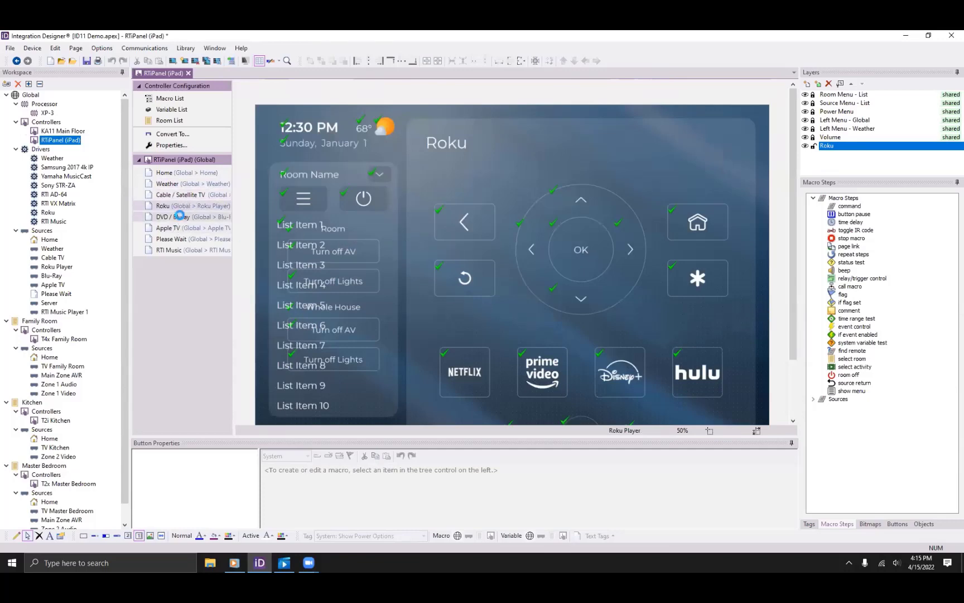
{"action": "left_click", "coordinate": [181, 217]}
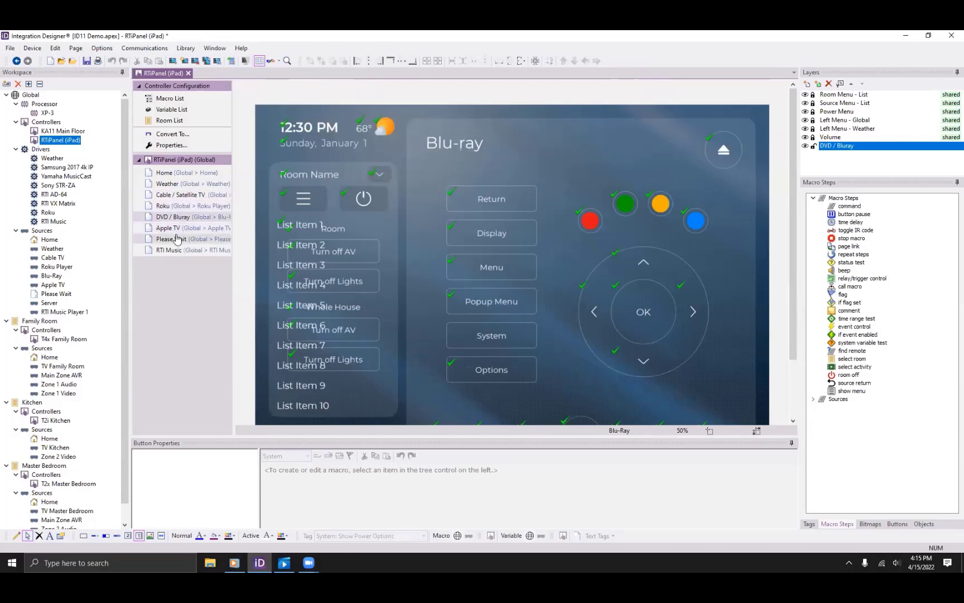
{"action": "left_click", "coordinate": [180, 228]}
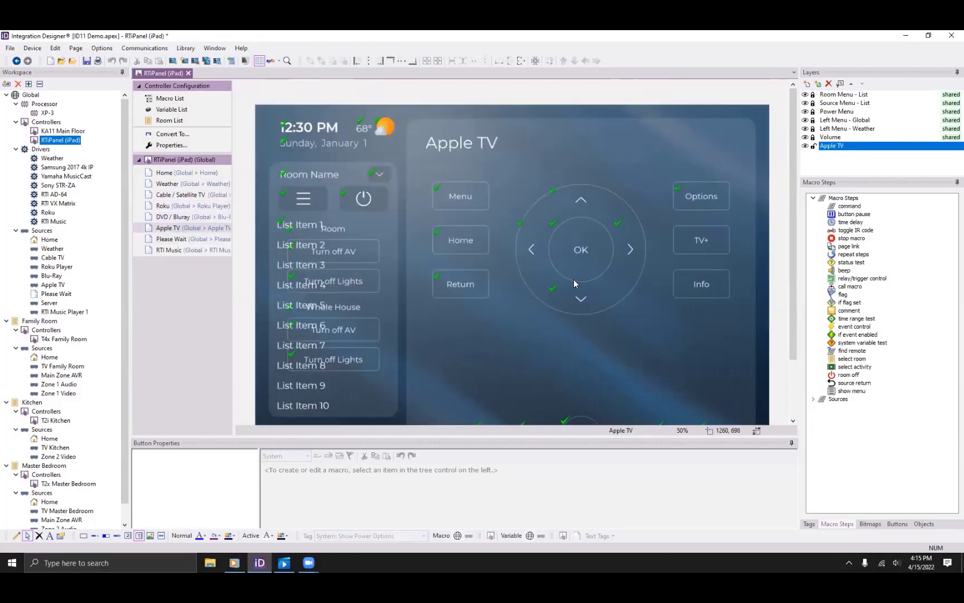
{"action": "scroll", "coordinate": [582, 282], "scroll_direction": "down", "scroll_amount": 3}
Open the Cable TV source and launch the Page Wizard for RTiPanel (iPad).
{"action": "left_click", "coordinate": [45, 258]}
{"action": "left_click", "coordinate": [174, 170]}
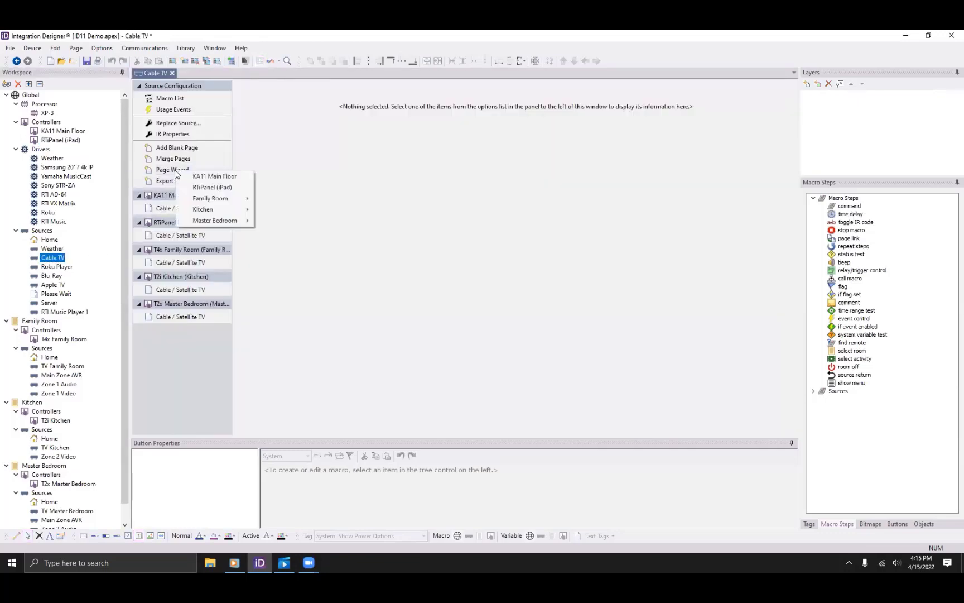
{"action": "left_click", "coordinate": [182, 188]}
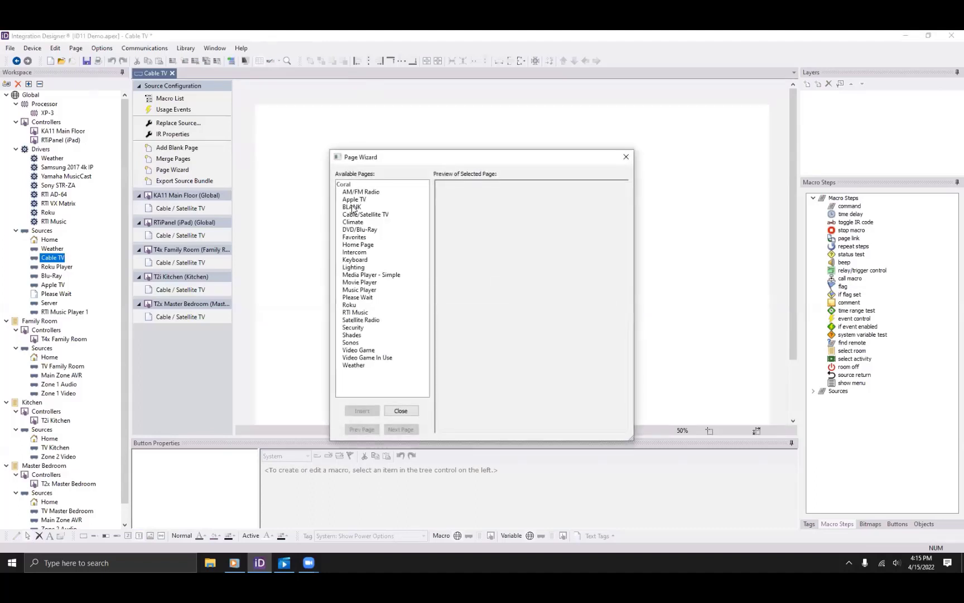
Preview the Apple TV, Keyboard, Lighting, RTI Music, Sonos and Video Game templates, closing without inserting.
{"action": "left_click", "coordinate": [366, 199]}
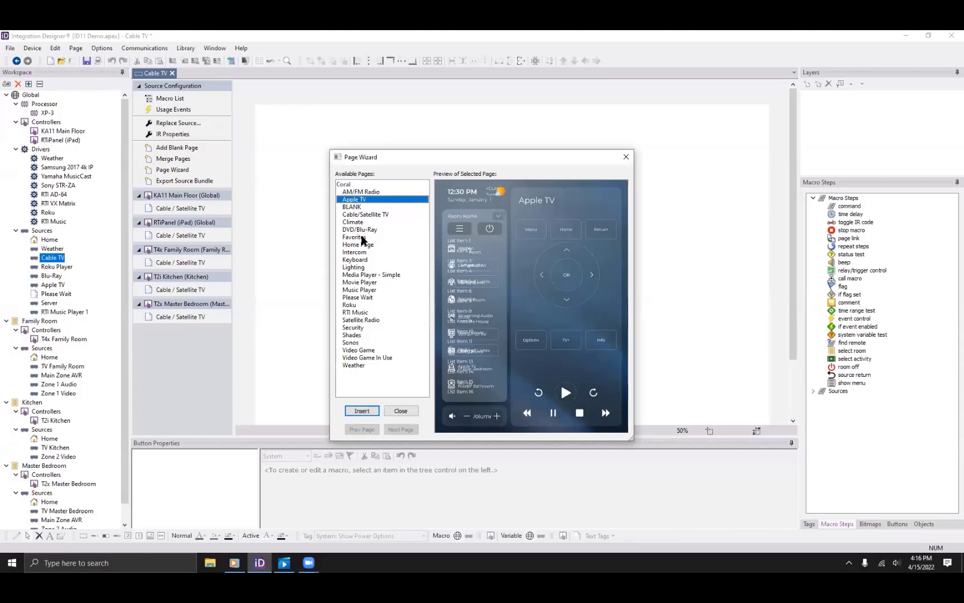
{"action": "left_click", "coordinate": [364, 259]}
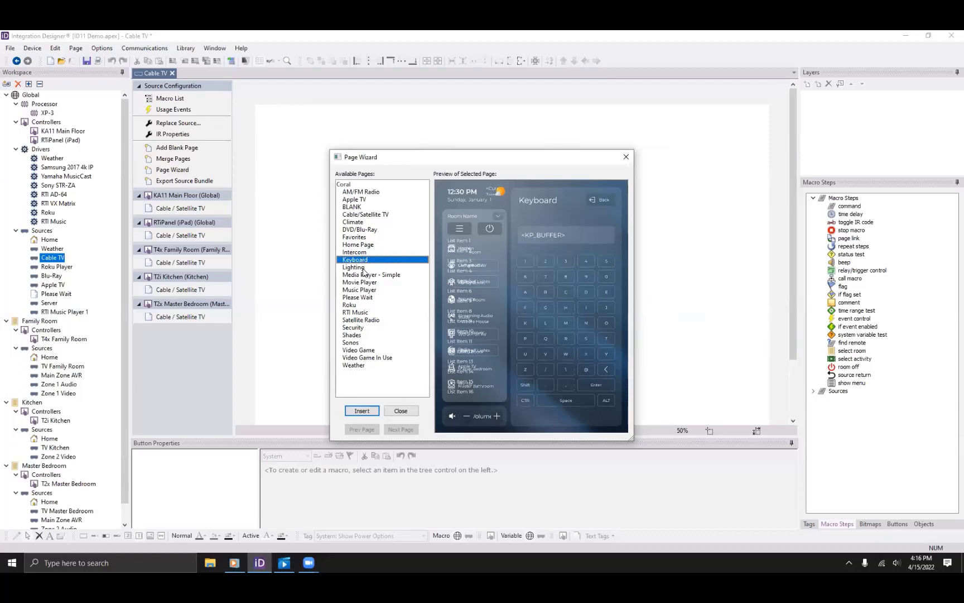
{"action": "left_click", "coordinate": [372, 268]}
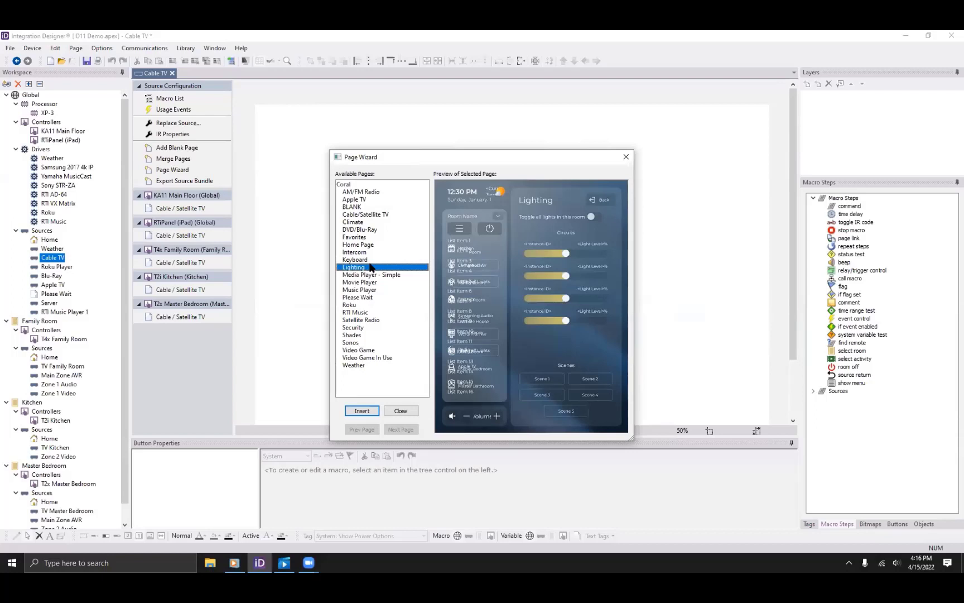
{"action": "left_click", "coordinate": [372, 313]}
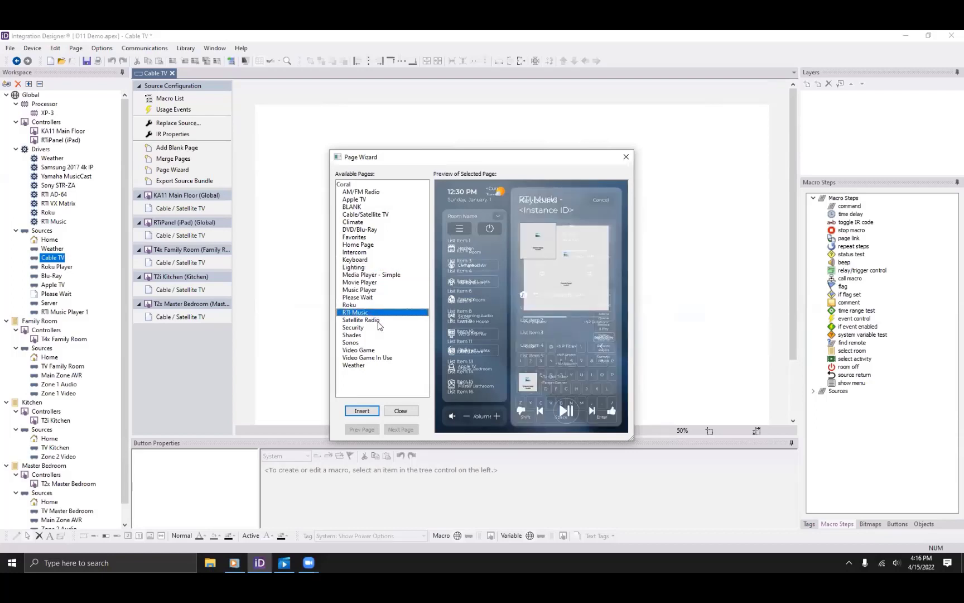
{"action": "left_click", "coordinate": [361, 344]}
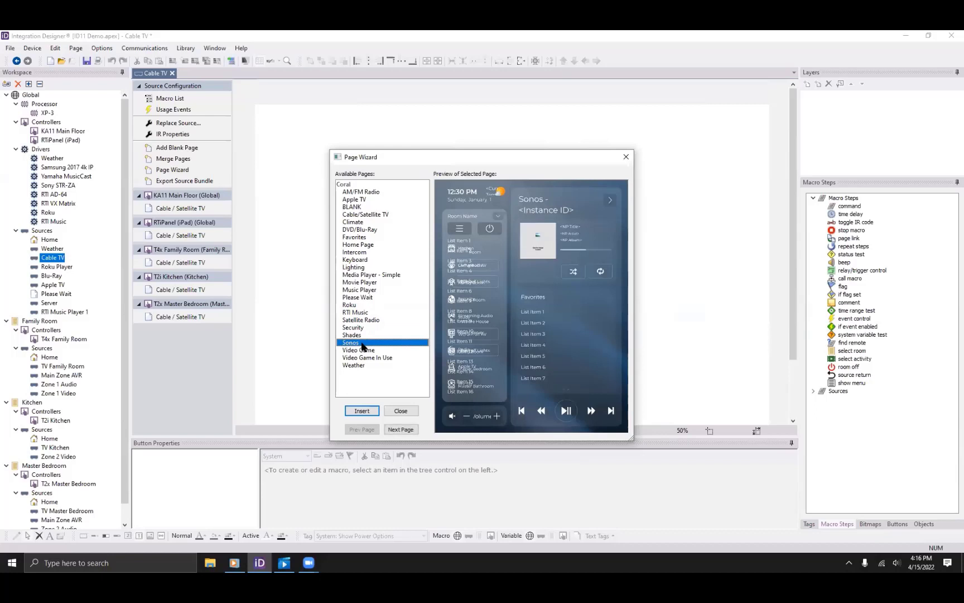
{"action": "left_click", "coordinate": [358, 358]}
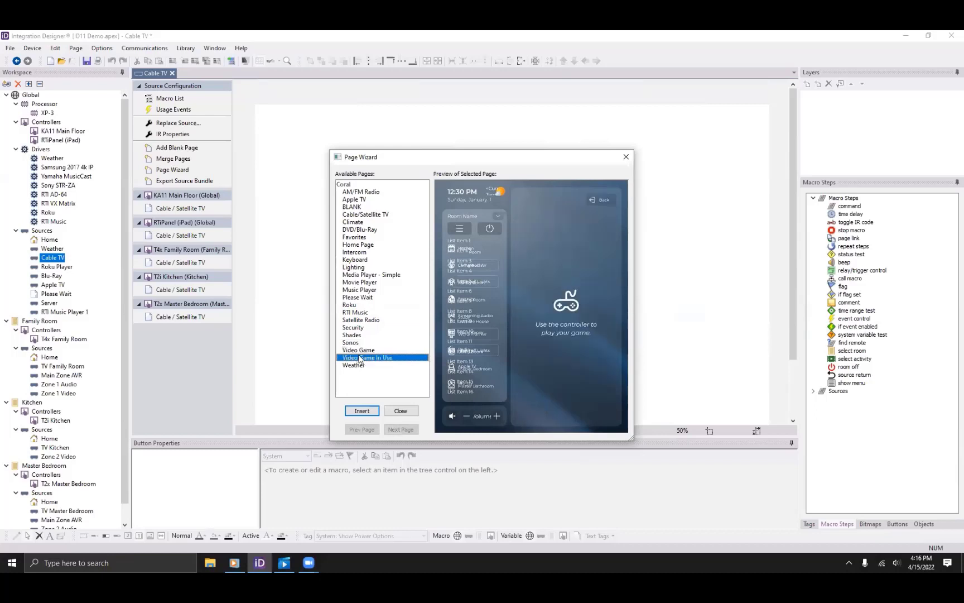
{"action": "left_click", "coordinate": [400, 411]}
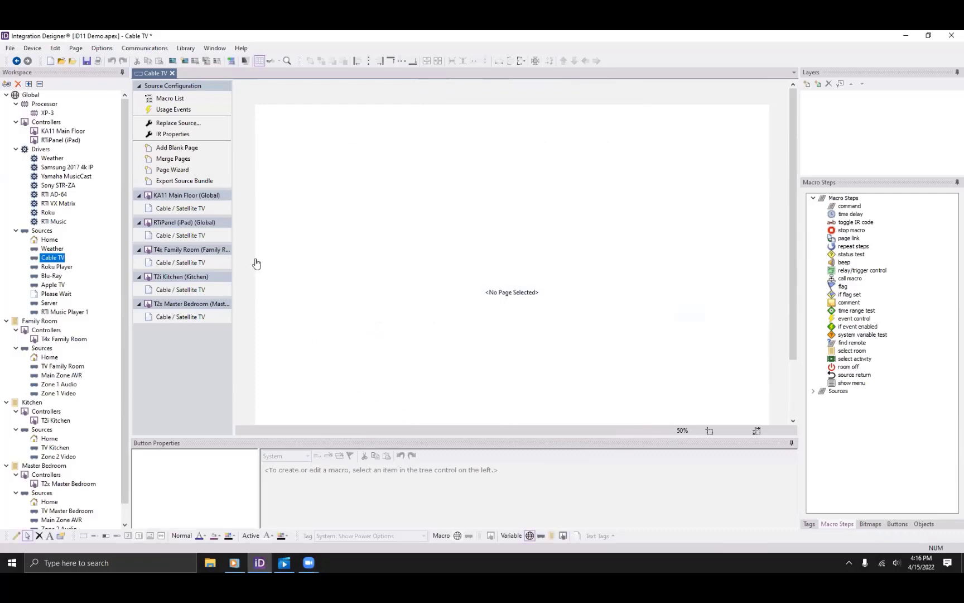
Check the Room Name and menu button macros on KA11 Main Floor, then reopen the RTiPanel (iPad).
{"action": "left_click", "coordinate": [57, 133]}
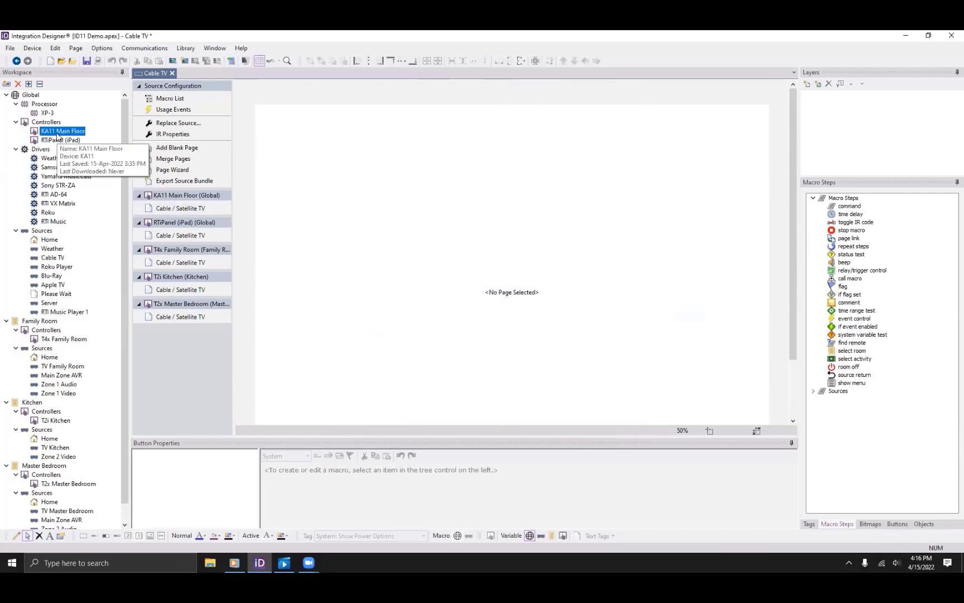
{"action": "double_click", "coordinate": [57, 134]}
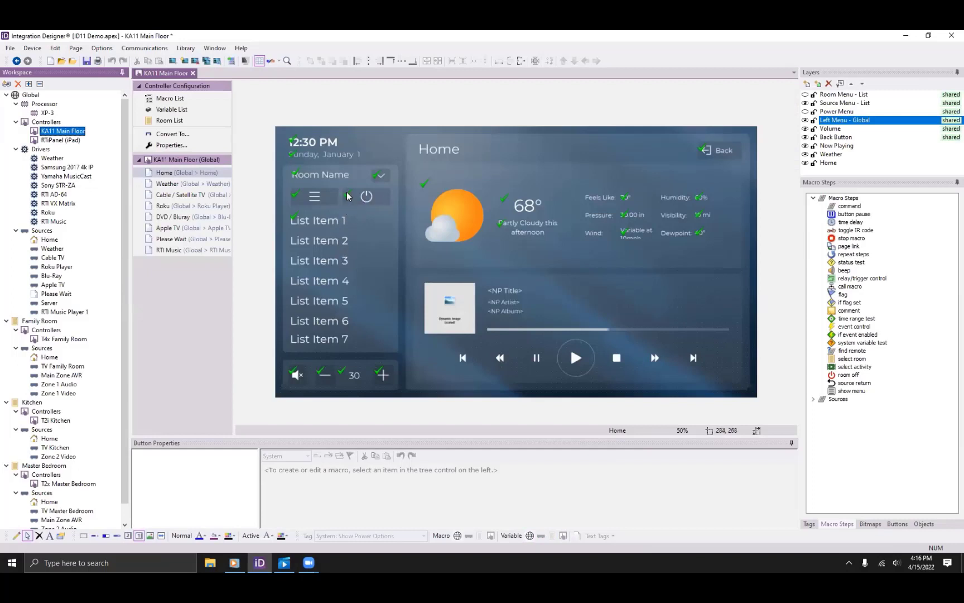
{"action": "left_click", "coordinate": [380, 175]}
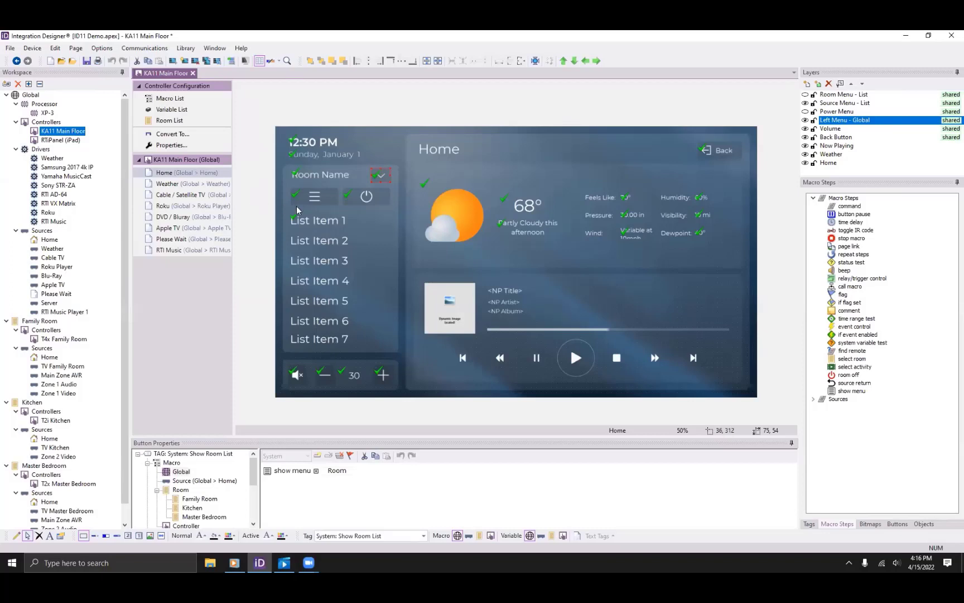
{"action": "left_click", "coordinate": [328, 204]}
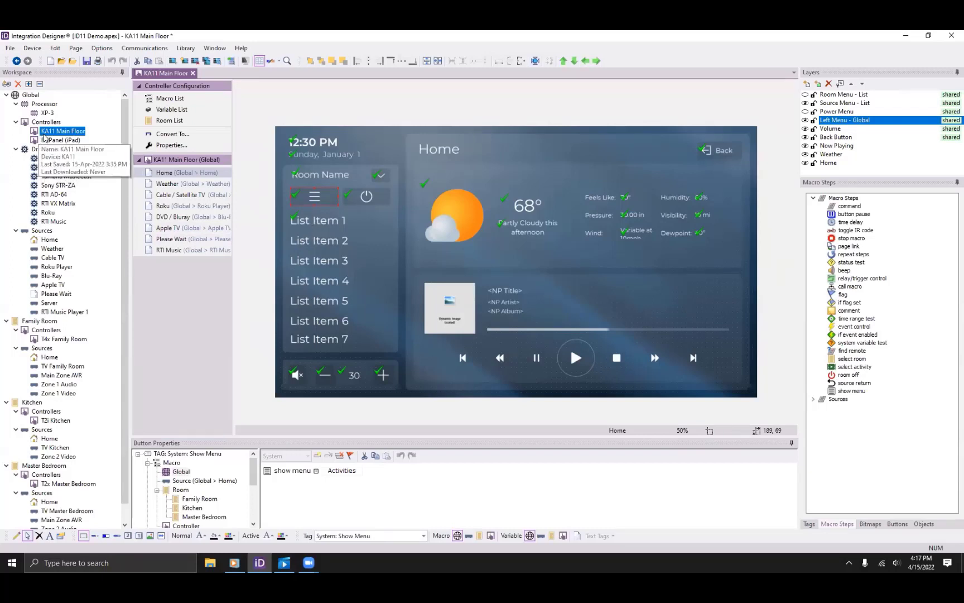
{"action": "double_click", "coordinate": [51, 139]}
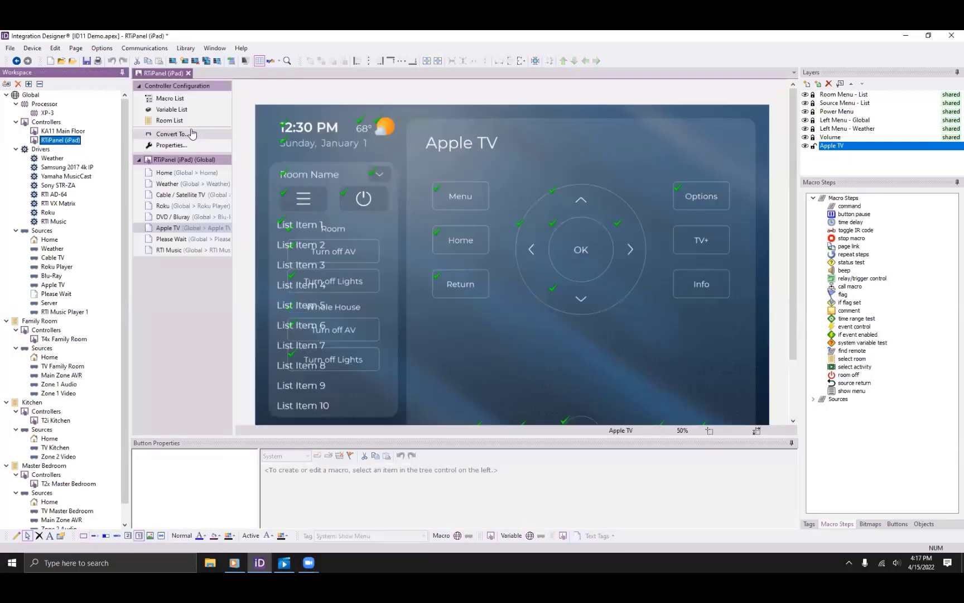
Uncheck Master Bedroom in the iPad Room List, keeping Family Room and Kitchen, and show Home.
{"action": "left_click", "coordinate": [173, 121]}
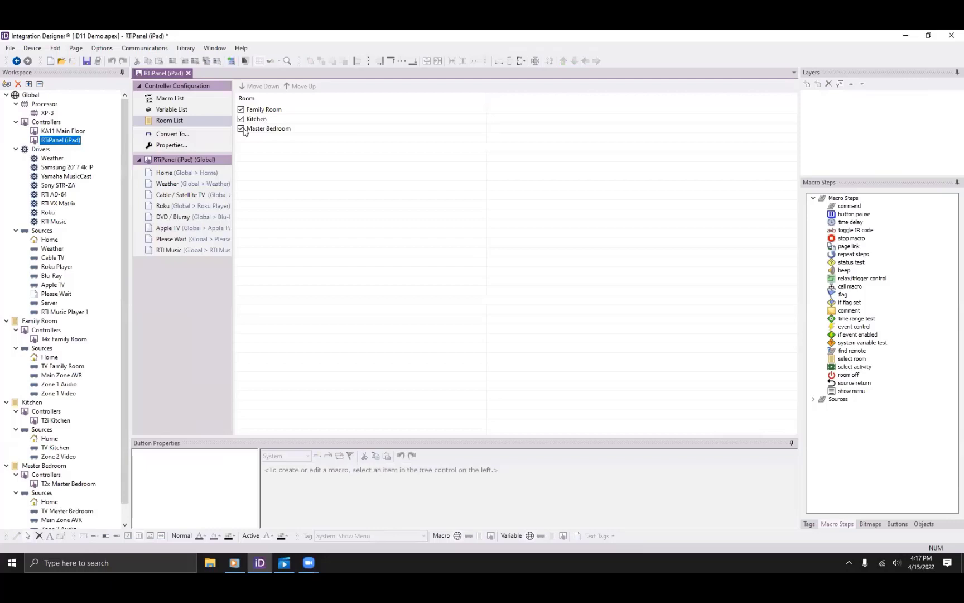
{"action": "left_click", "coordinate": [241, 118]}
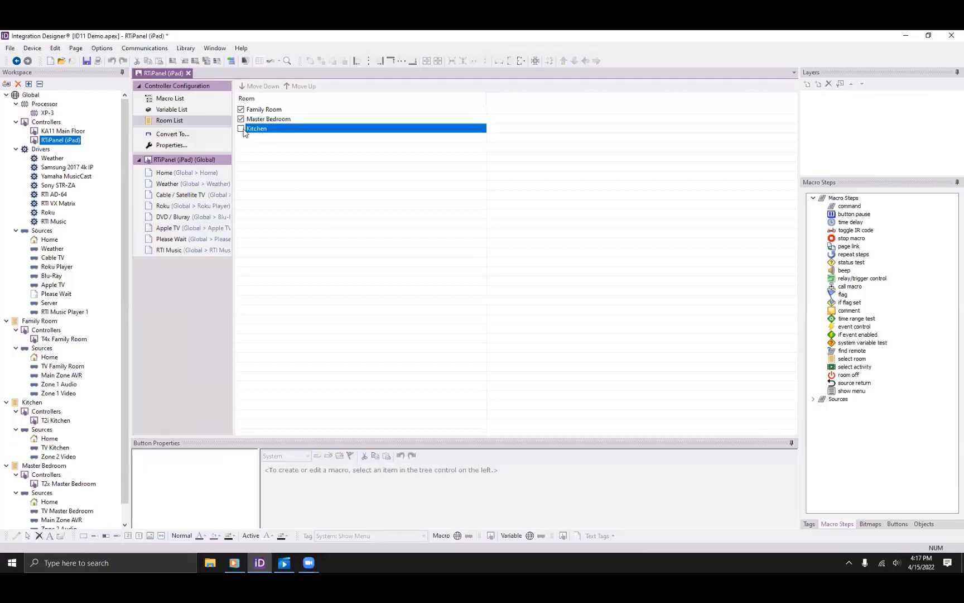
{"action": "left_click", "coordinate": [241, 119]}
{"action": "left_click", "coordinate": [241, 119]}
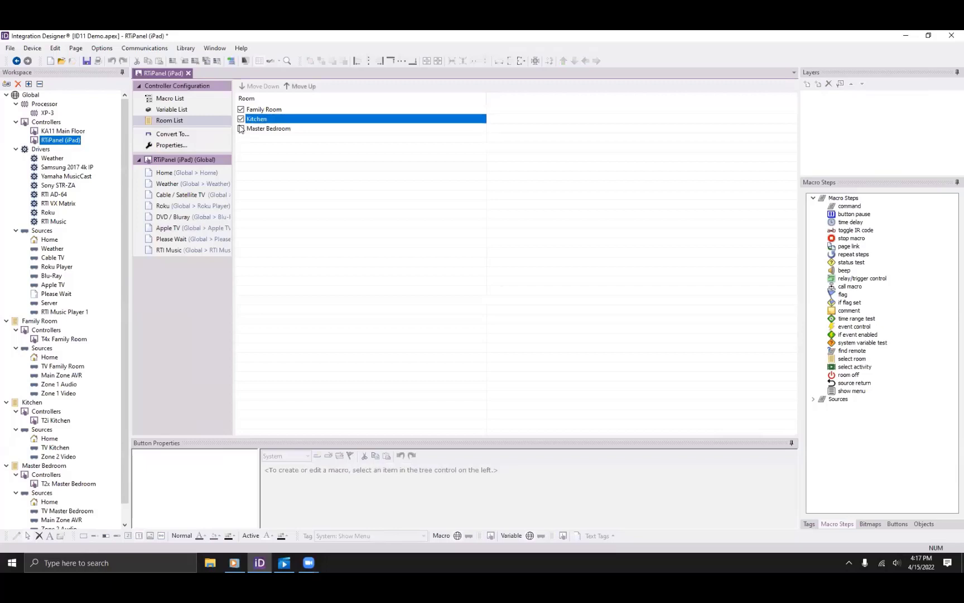
{"action": "left_click", "coordinate": [165, 174]}
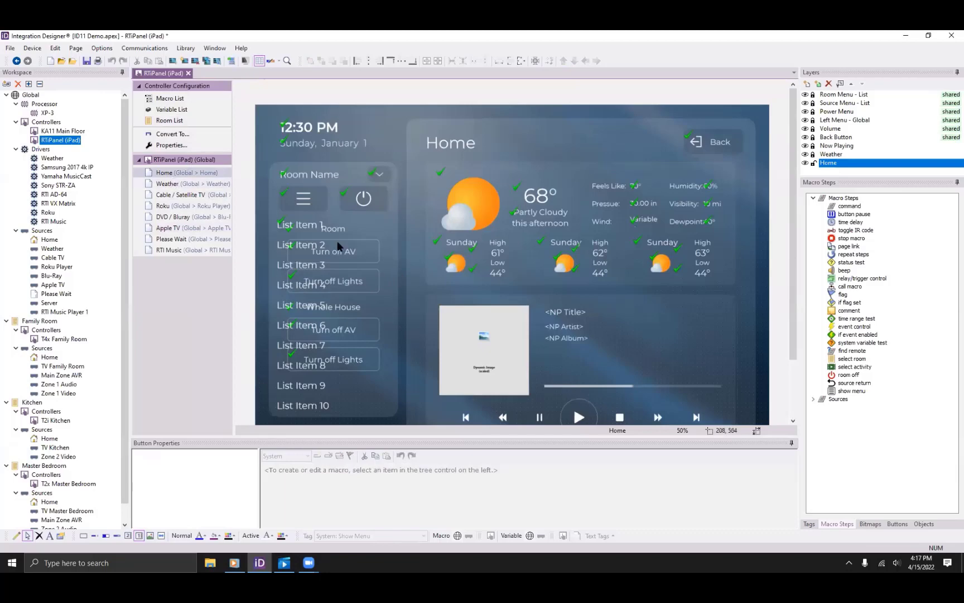
Inspect the Source Menu list on KA11 Main Floor's Home page, then open Family Room's configuration.
{"action": "left_click", "coordinate": [84, 132]}
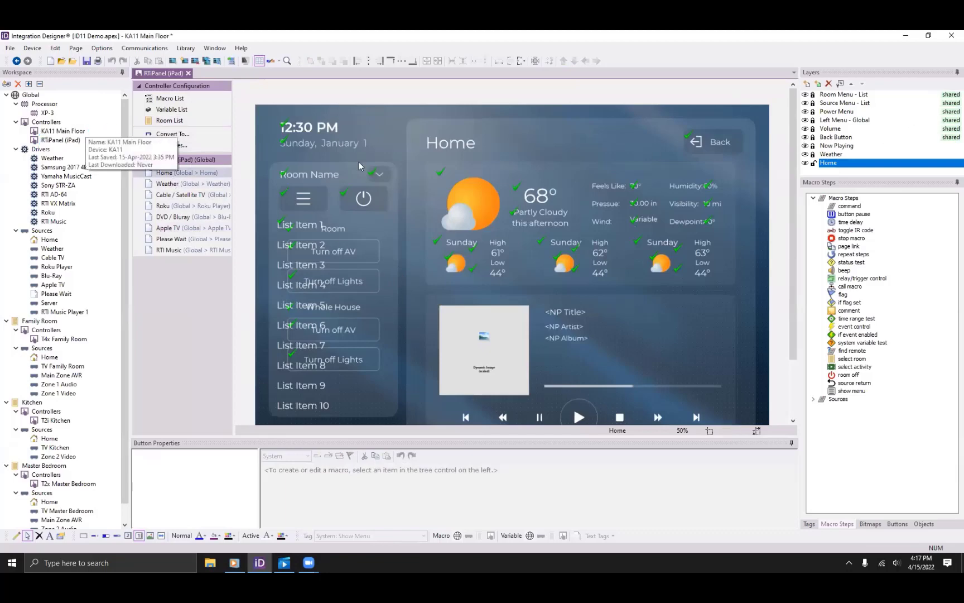
{"action": "left_click", "coordinate": [354, 250]}
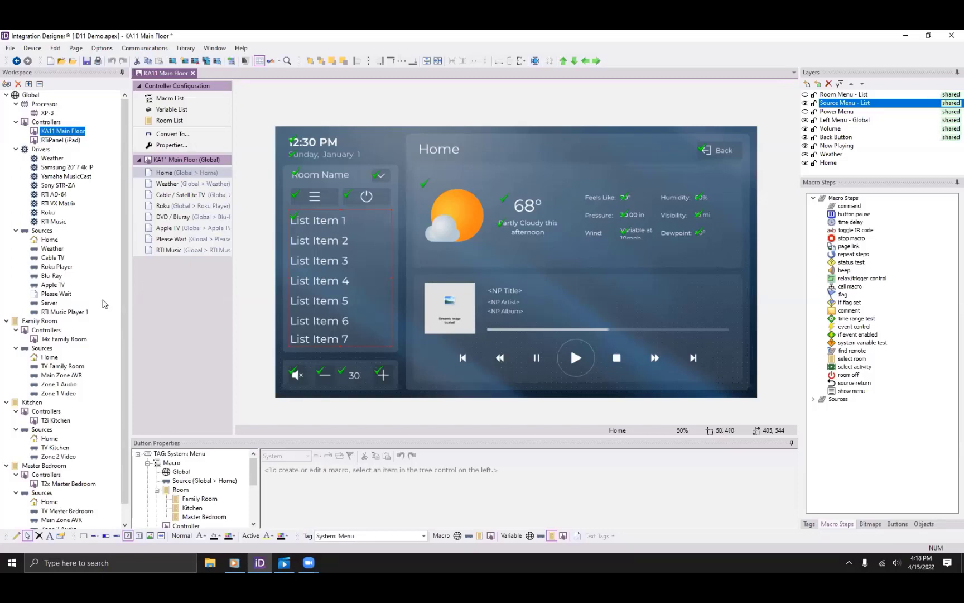
{"action": "left_click", "coordinate": [38, 324]}
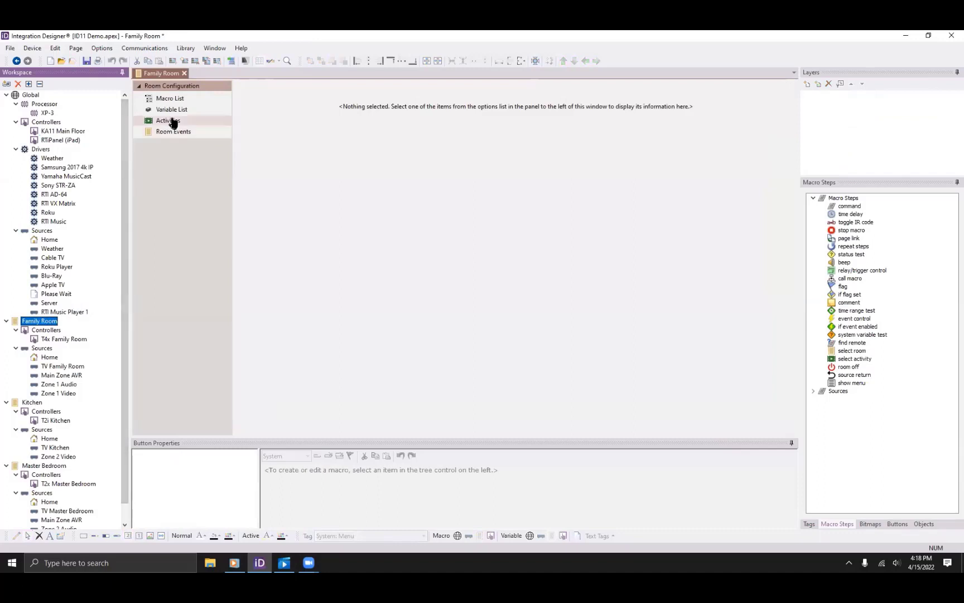
Show the Family Room Activities table and drag the splitter up to enlarge the events panel.
{"action": "left_click", "coordinate": [171, 123]}
{"action": "left_click", "coordinate": [172, 122]}
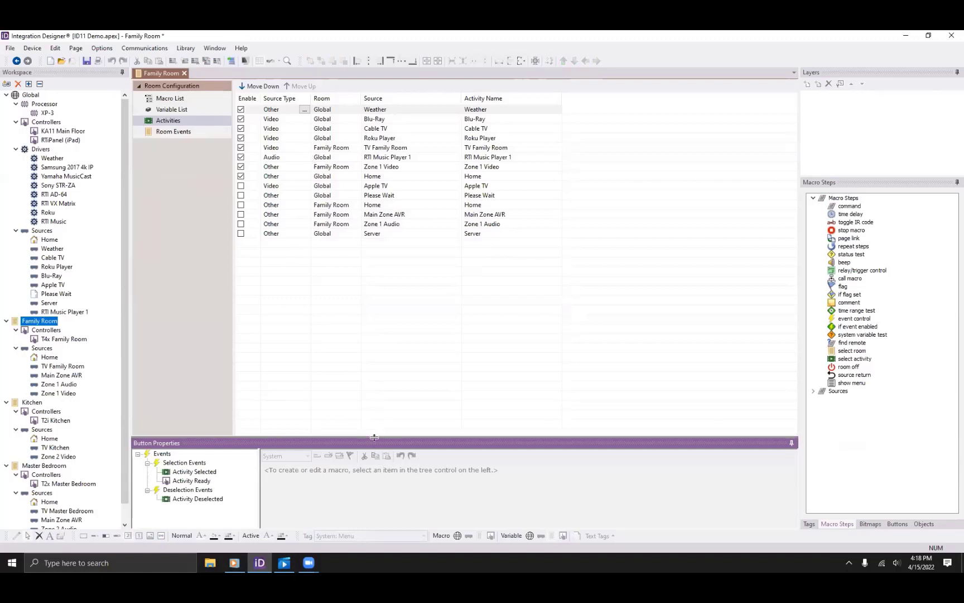
{"action": "left_click_drag", "start_coordinate": [375, 437], "coordinate": [386, 301]}
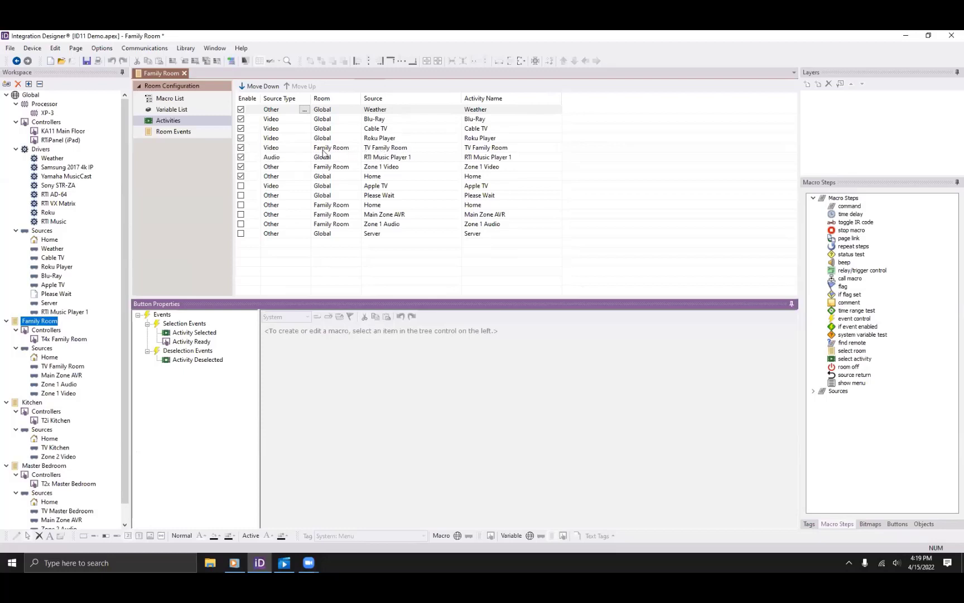
Disable TV Family Room, enable Apple TV, and move Weather two places down the list.
{"action": "left_click", "coordinate": [241, 148]}
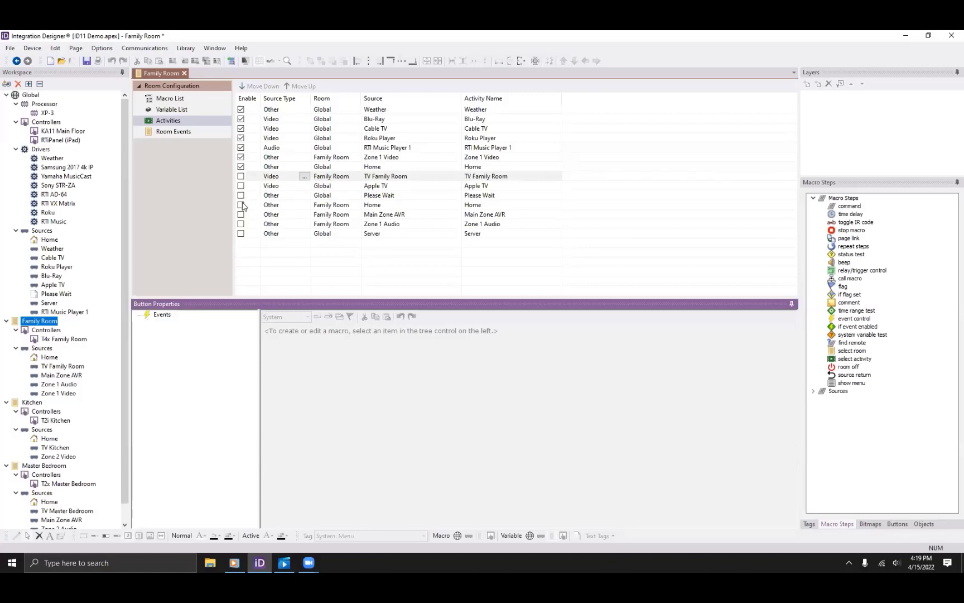
{"action": "left_click", "coordinate": [241, 186]}
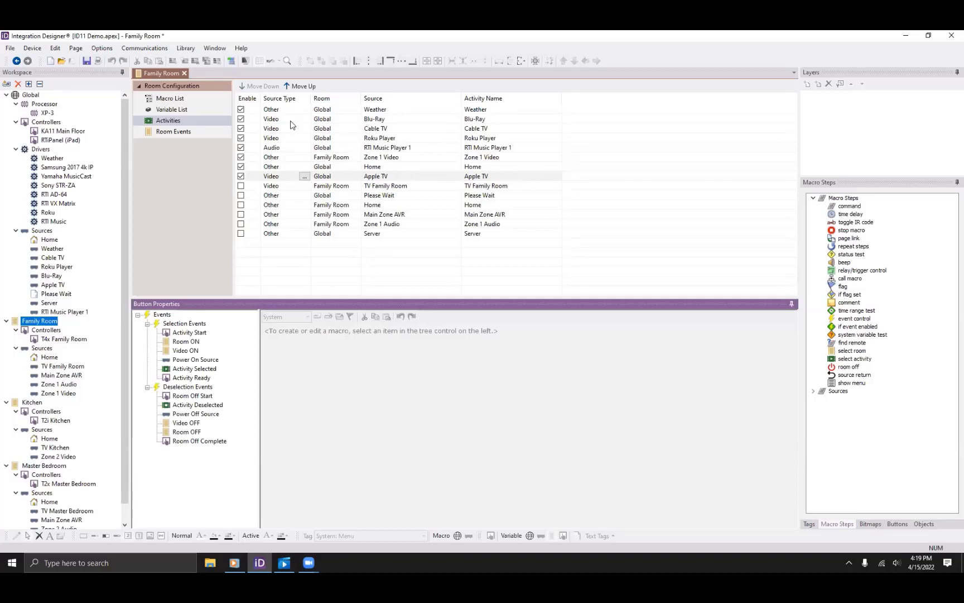
{"action": "left_click", "coordinate": [323, 111]}
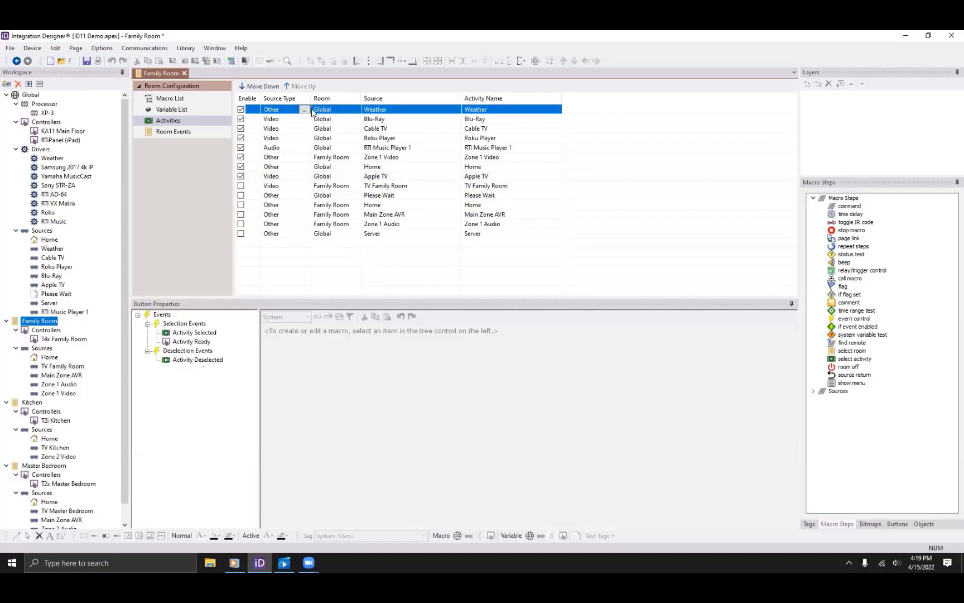
{"action": "left_click", "coordinate": [274, 87]}
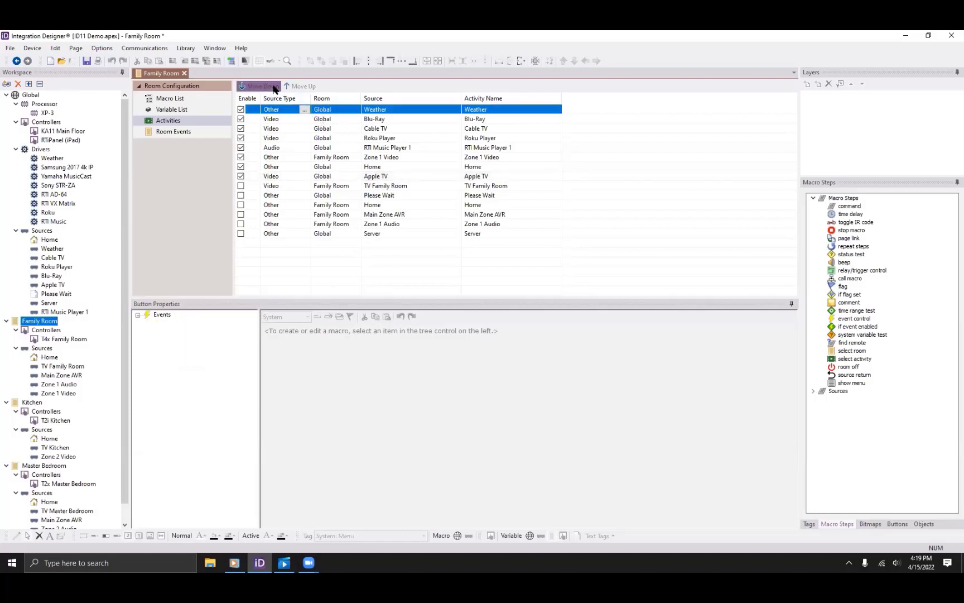
{"action": "left_click", "coordinate": [274, 88]}
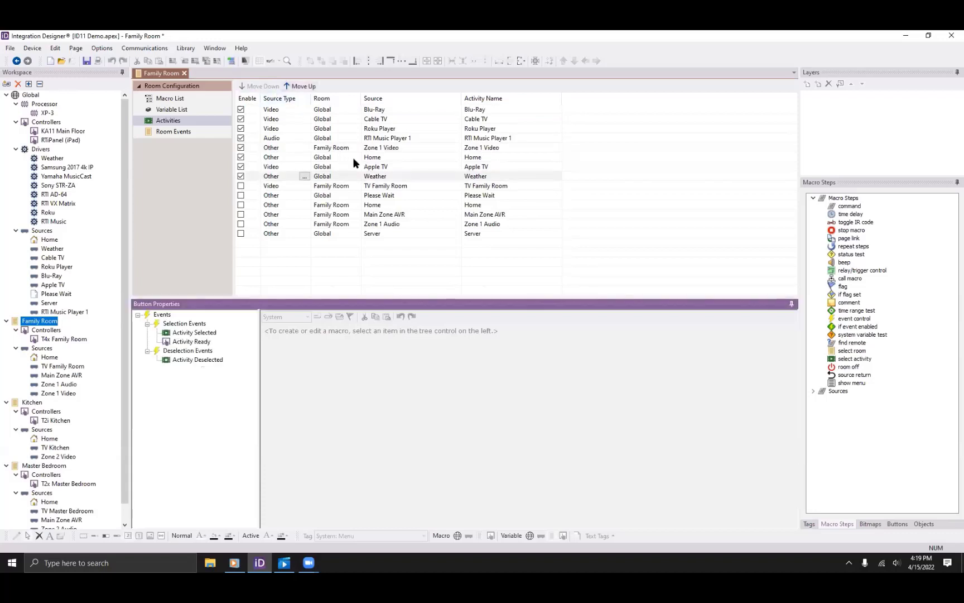
Move the Home activity to the top and disable Zone 1 Video.
{"action": "left_click", "coordinate": [338, 157]}
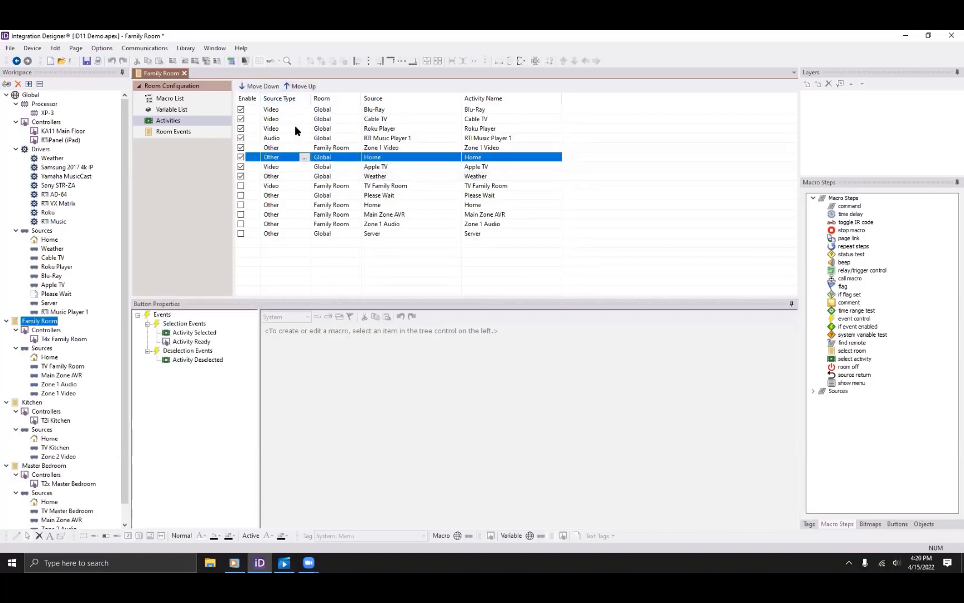
{"action": "left_click", "coordinate": [294, 87]}
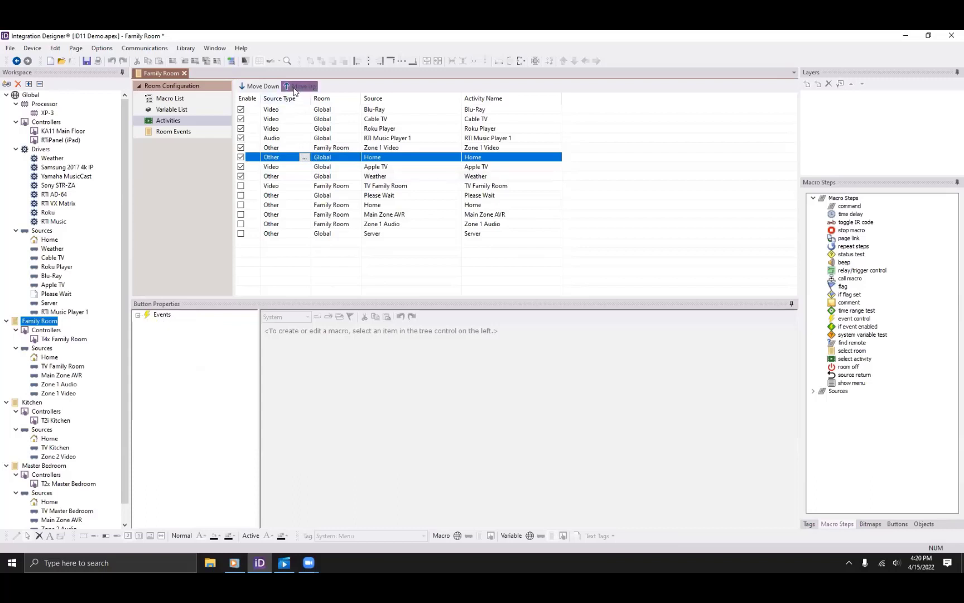
{"action": "left_click", "coordinate": [296, 87]}
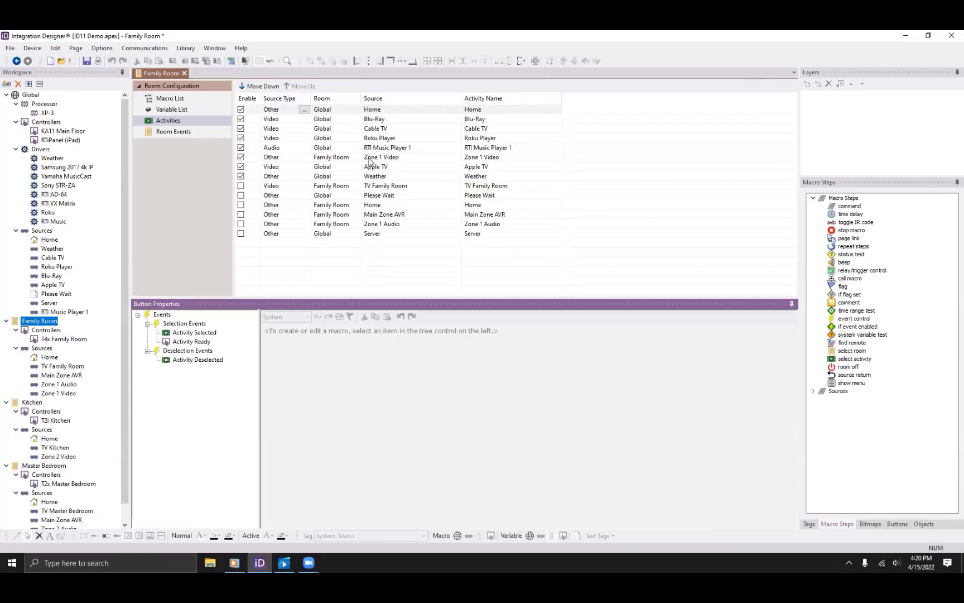
{"action": "left_click", "coordinate": [241, 158]}
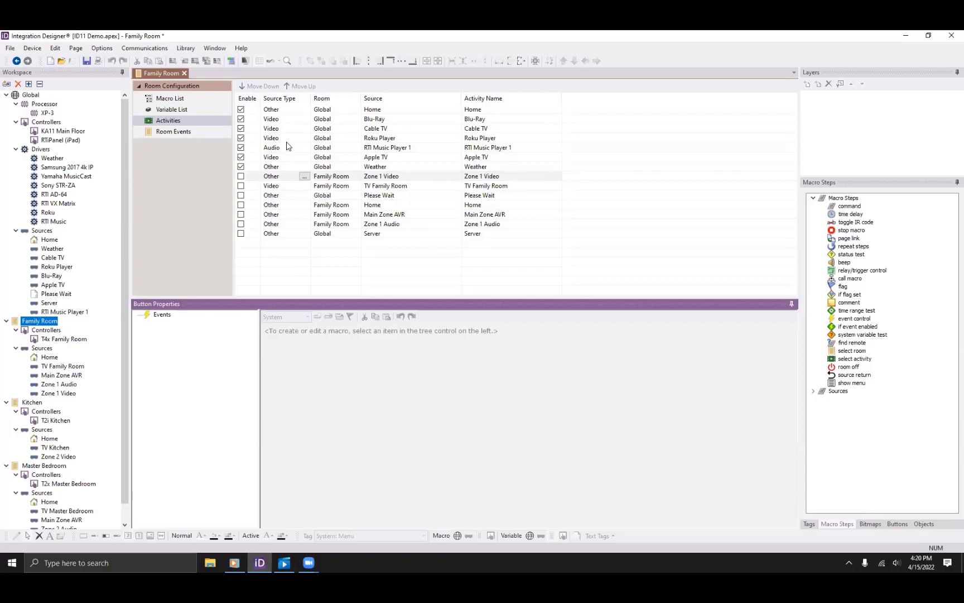
{"action": "left_click", "coordinate": [287, 110]}
{"action": "left_click", "coordinate": [304, 110]}
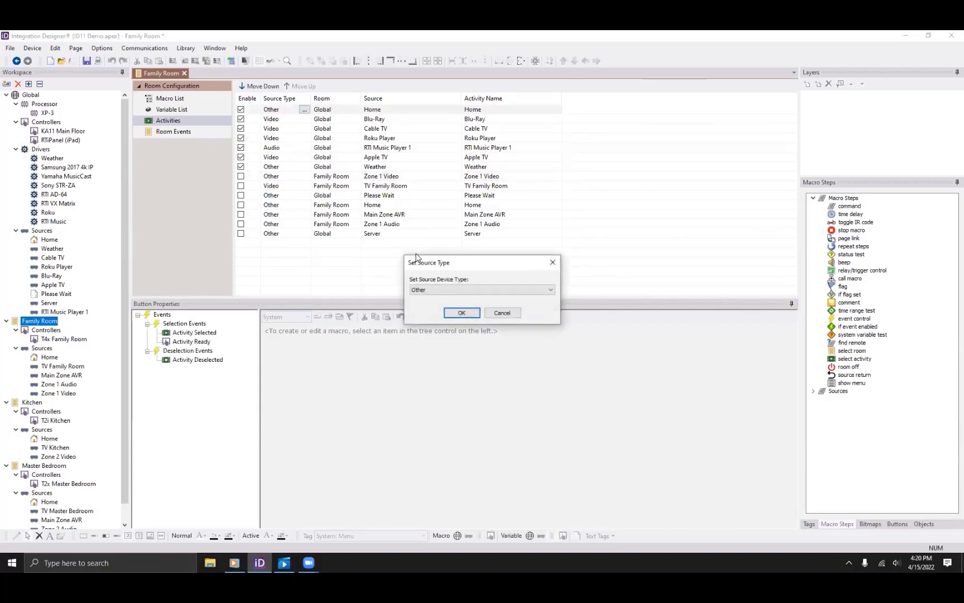
{"action": "left_click", "coordinate": [428, 293]}
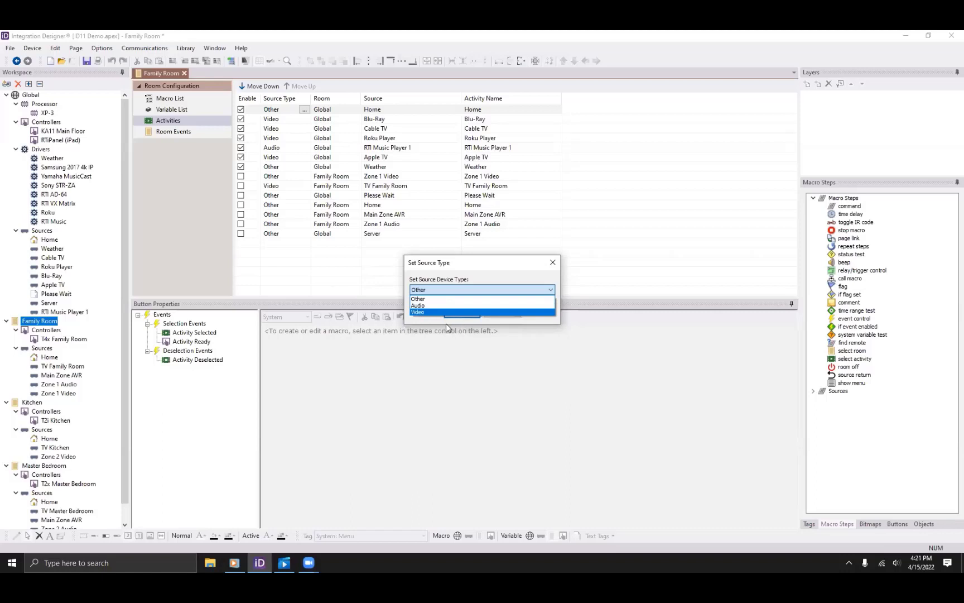
{"action": "left_click", "coordinate": [439, 299]}
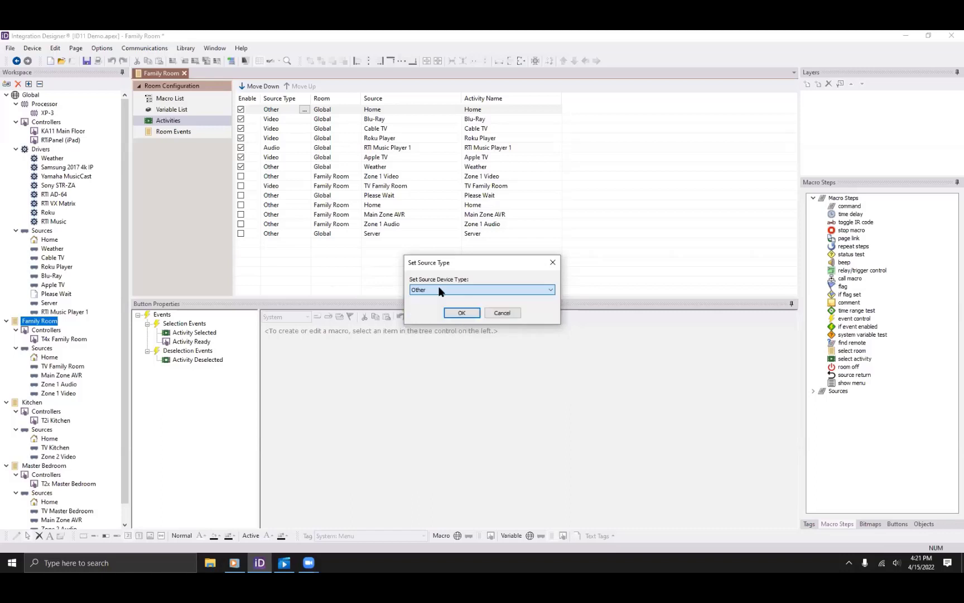
{"action": "left_click", "coordinate": [461, 312]}
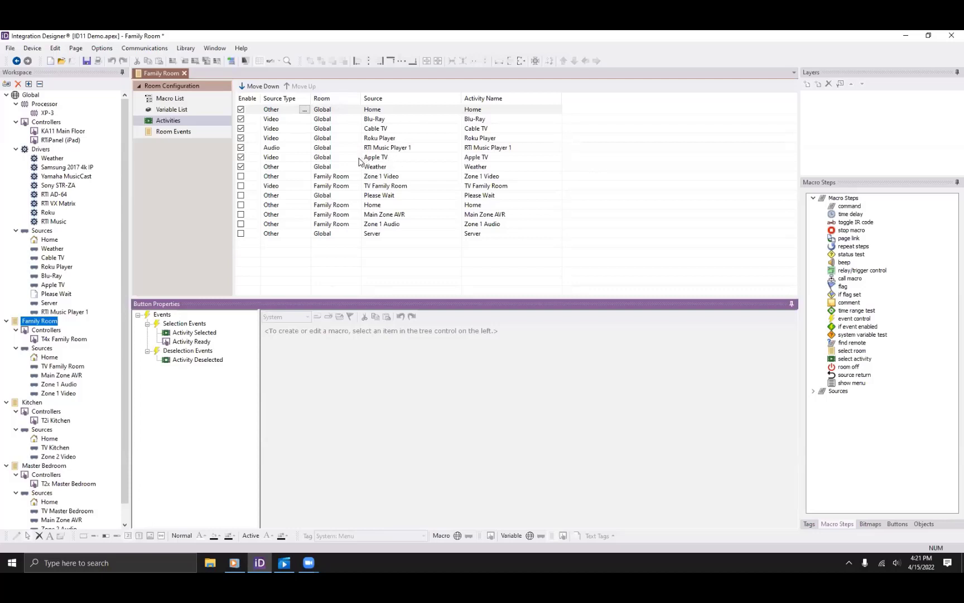
Rename the Blu-Ray, Cable TV and Roku Player activities to Watch Blu-Ray, Watch Cable and Watch Roku.
{"action": "left_click", "coordinate": [504, 120]}
{"action": "left_click", "coordinate": [504, 119]}
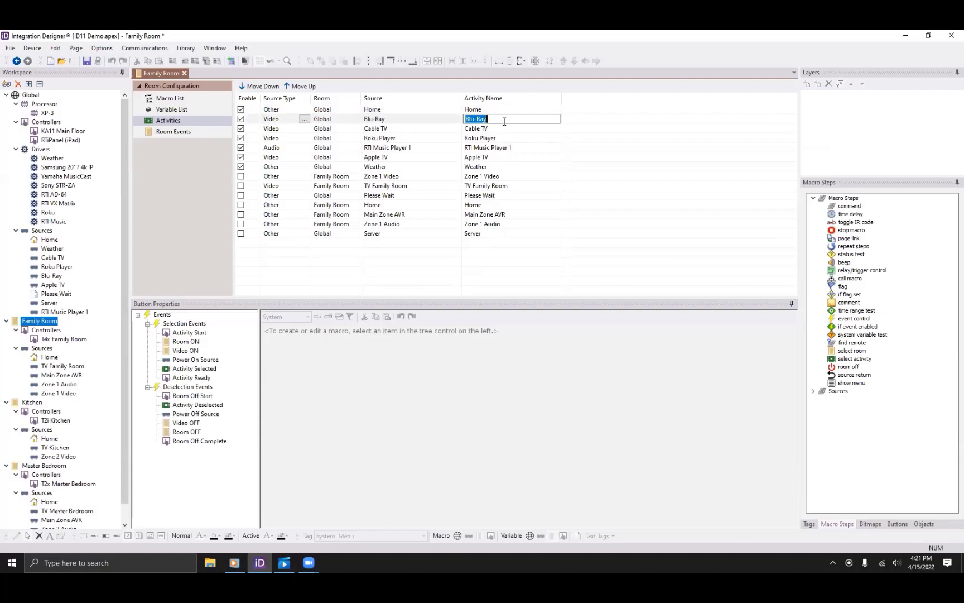
{"action": "type", "text": "Watch Blu-Ray"}
{"action": "left_click", "coordinate": [505, 130]}
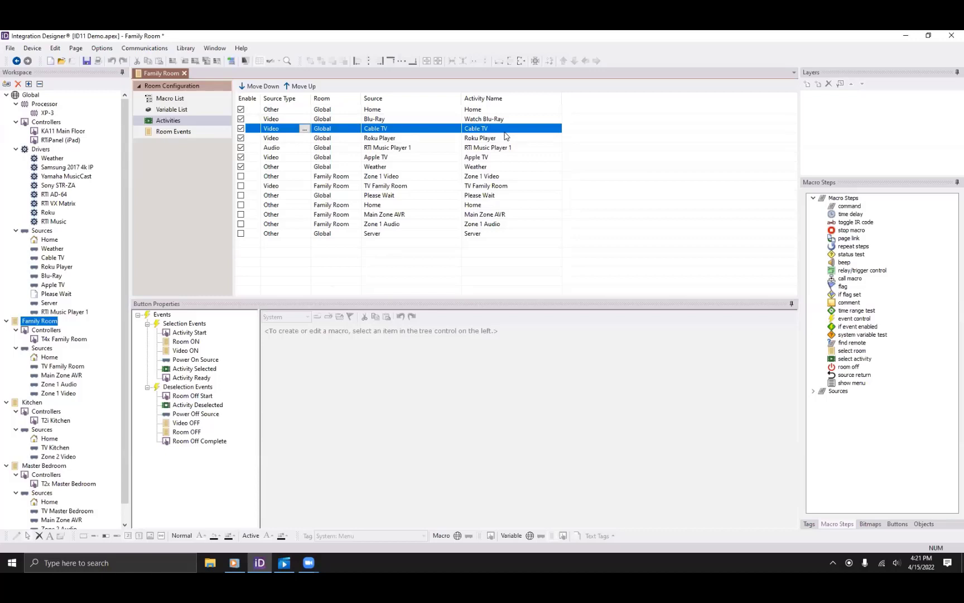
{"action": "left_click", "coordinate": [505, 134]}
{"action": "type", "text": "Watch Cabl"}
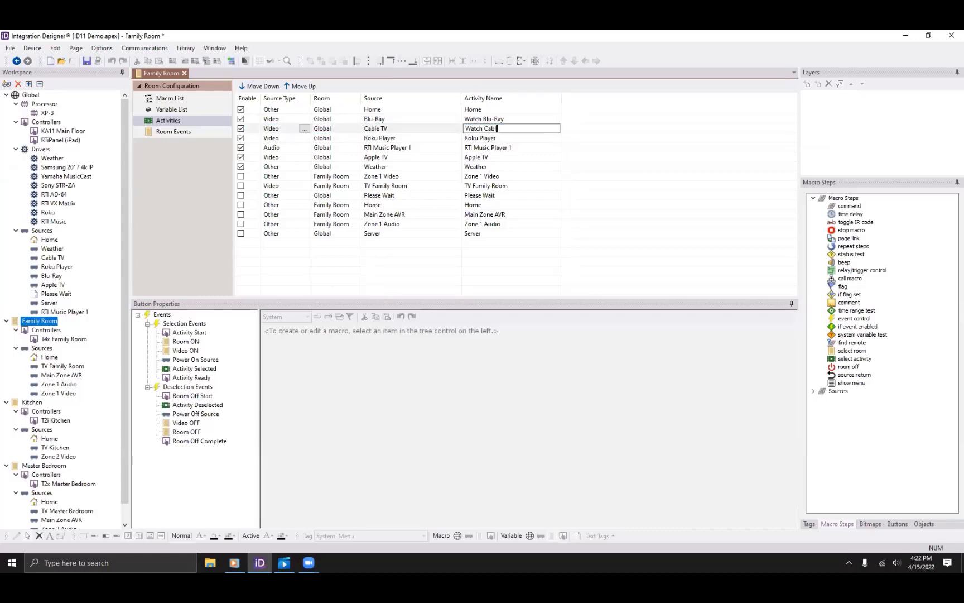
{"action": "type", "text": "e"}
{"action": "left_click", "coordinate": [509, 137]}
{"action": "left_click", "coordinate": [509, 137]}
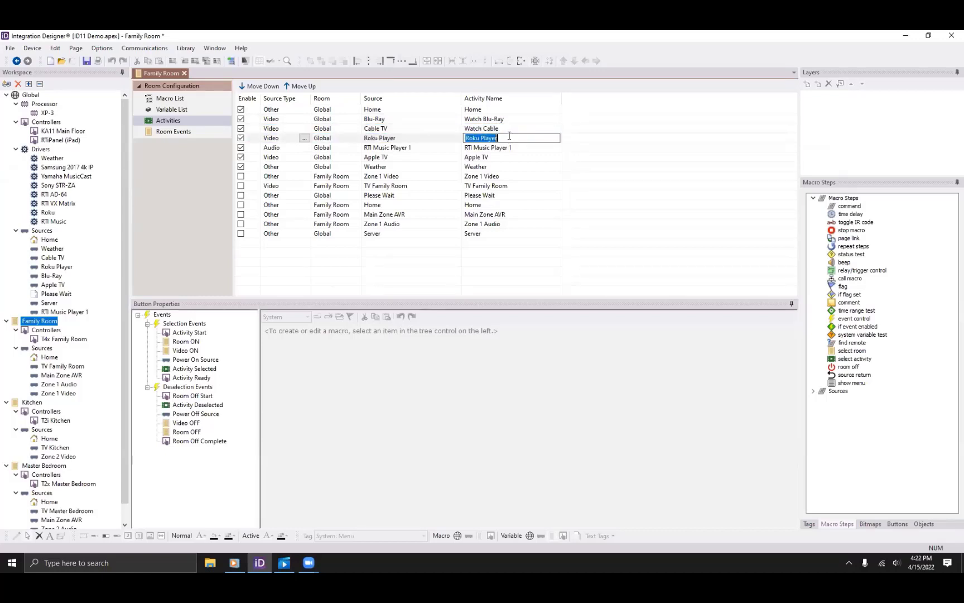
{"action": "type", "text": "Watch Roku"}
Rename the remaining activities to Watch Player 1 and Watch Apple TV, and move Apple TV above Player 1.
{"action": "left_click", "coordinate": [530, 148]}
{"action": "left_click", "coordinate": [530, 149]}
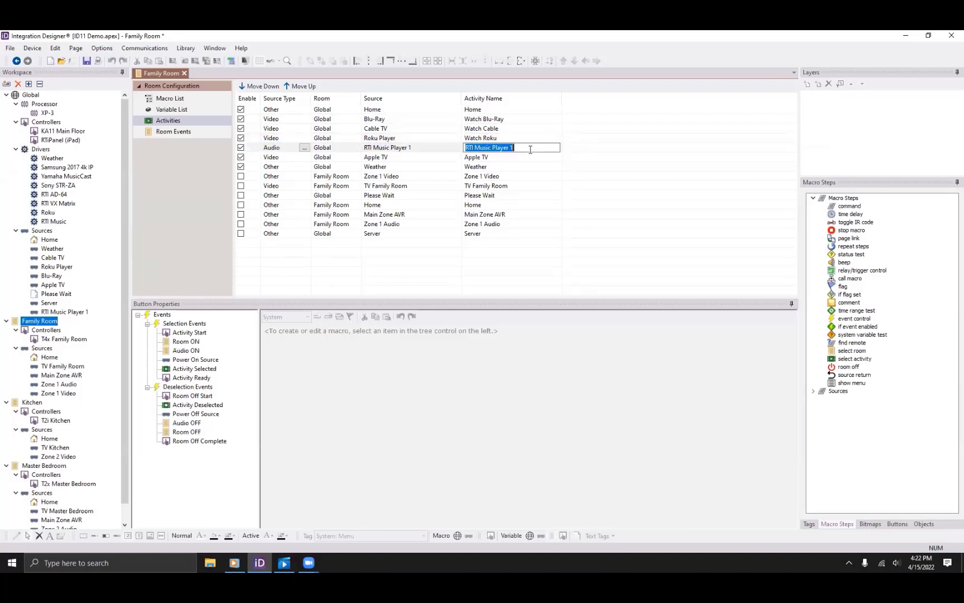
{"action": "type", "text": "Watch Player 1"}
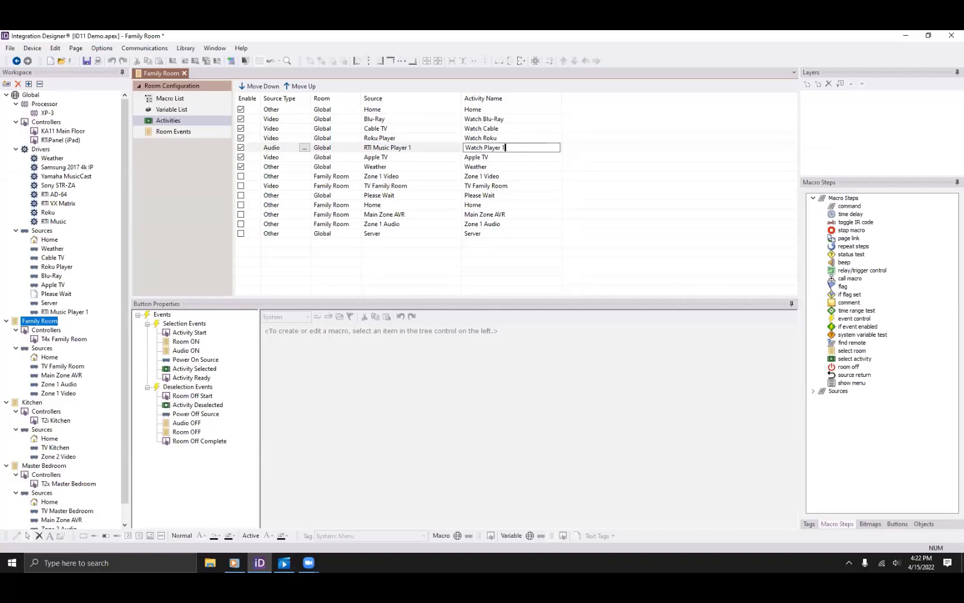
{"action": "left_click", "coordinate": [514, 159]}
{"action": "left_click", "coordinate": [514, 159]}
{"action": "type", "text": "Wat"}
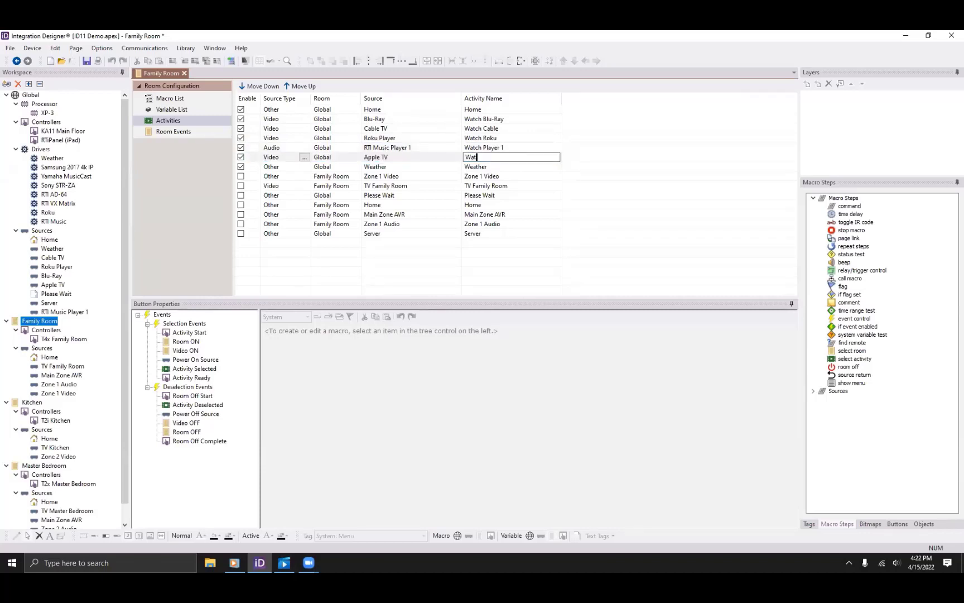
{"action": "type", "text": "ch Apple TV"}
{"action": "key", "text": "Return"}
{"action": "left_click", "coordinate": [418, 157]}
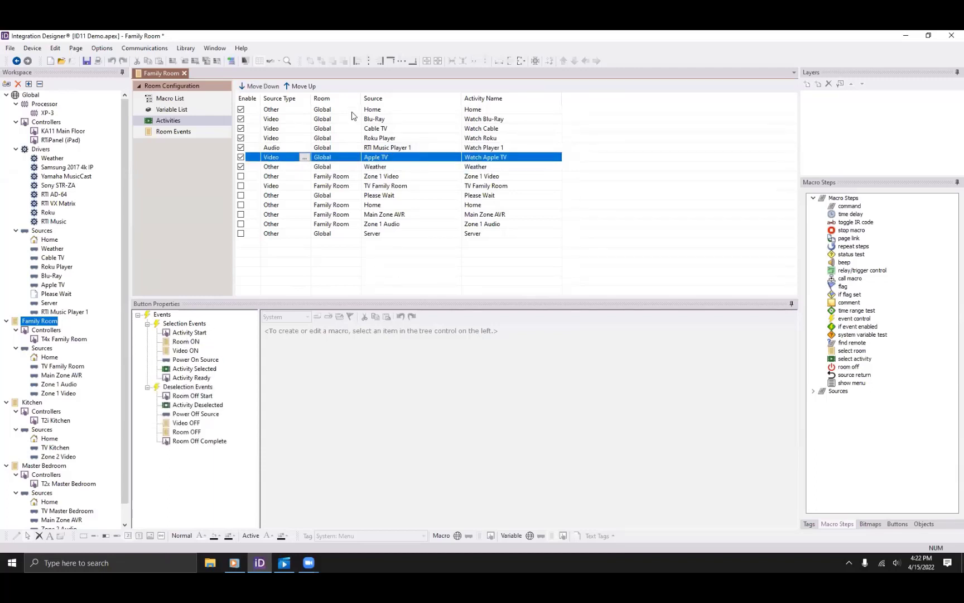
{"action": "left_click", "coordinate": [301, 86]}
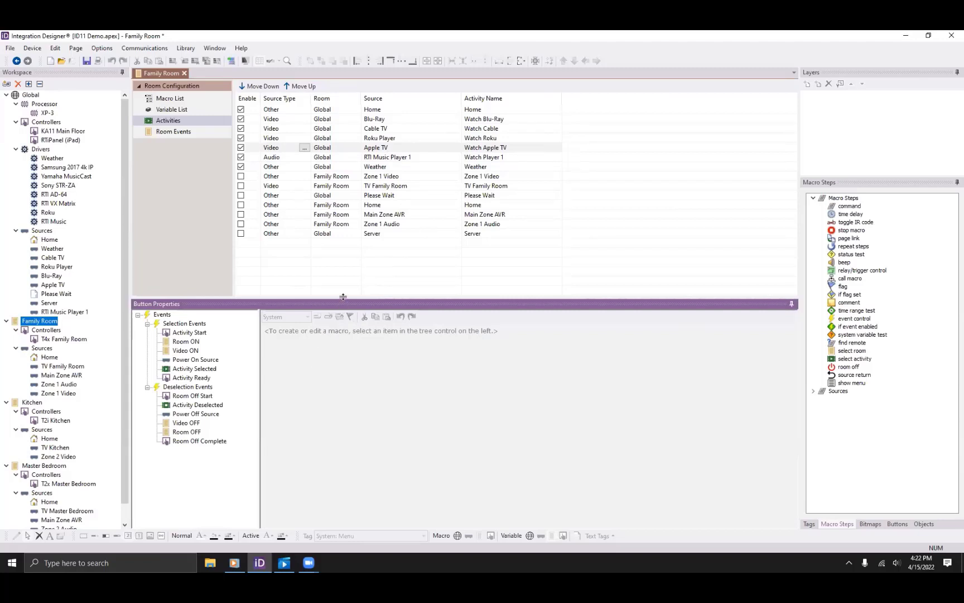
Enlarge the event editing area and show the Family Room's empty Activity Start macro.
{"action": "left_click_drag", "start_coordinate": [342, 302], "coordinate": [342, 260]}
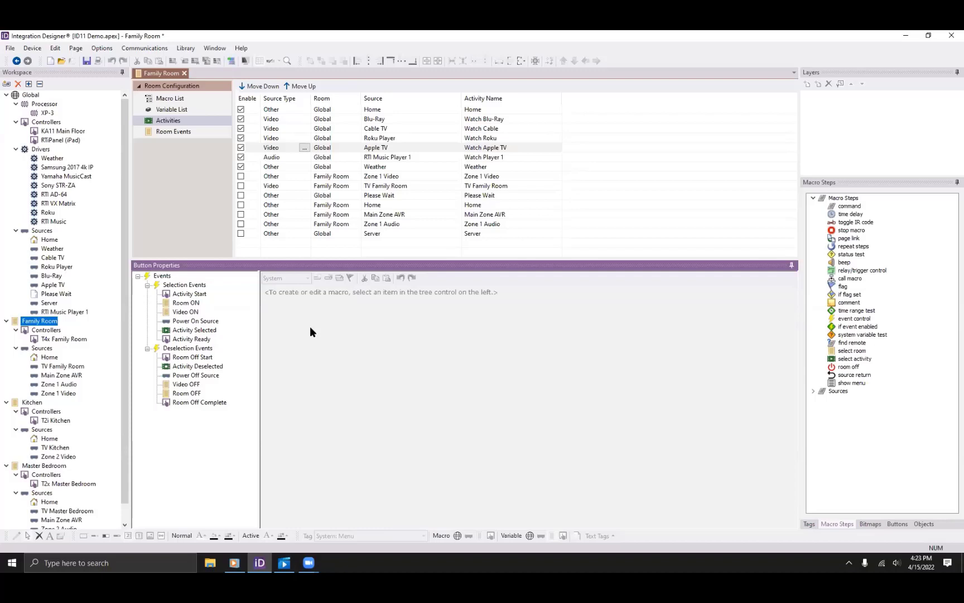
{"action": "left_click", "coordinate": [189, 292]}
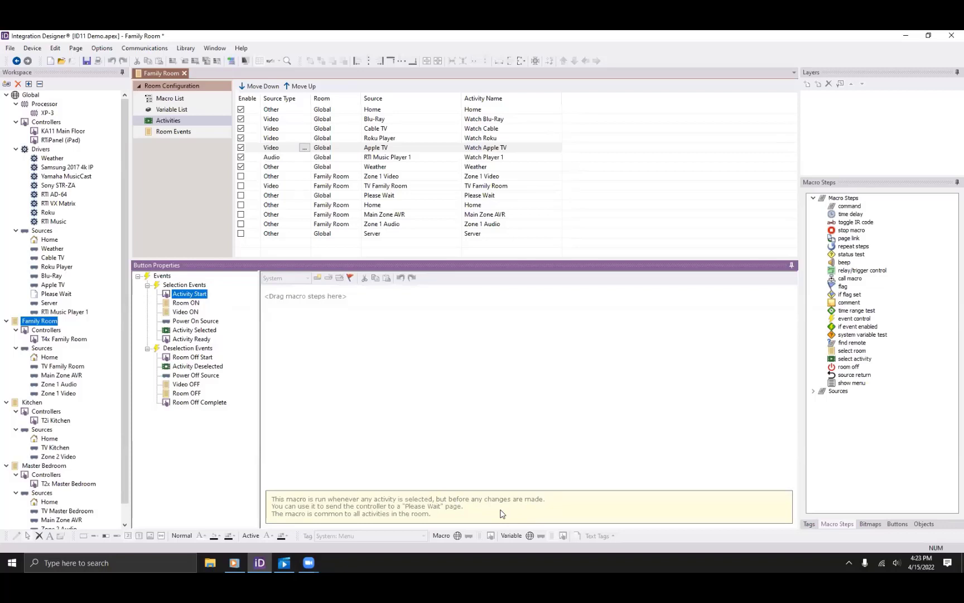
{"action": "left_click", "coordinate": [390, 118]}
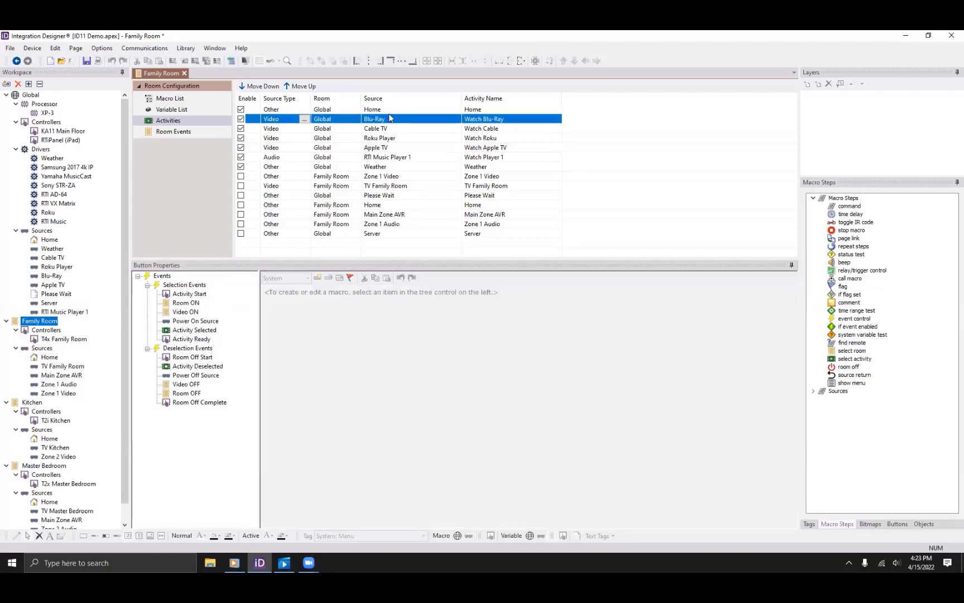
{"action": "left_click", "coordinate": [189, 294]}
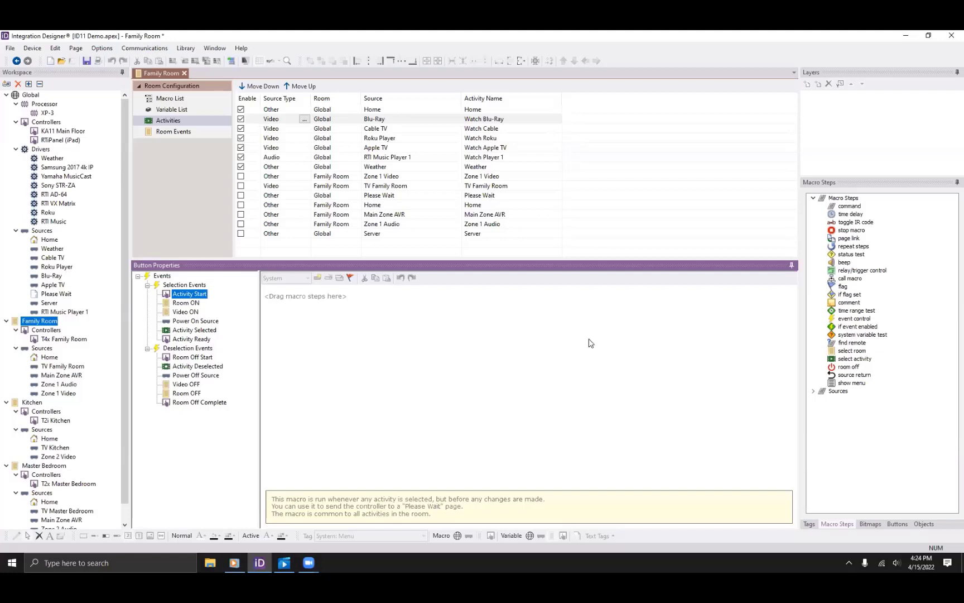
Add a page link to Global > Please Wait in Activity Start, then show the Room ON macro.
{"action": "left_click_drag", "start_coordinate": [852, 240], "coordinate": [435, 291]}
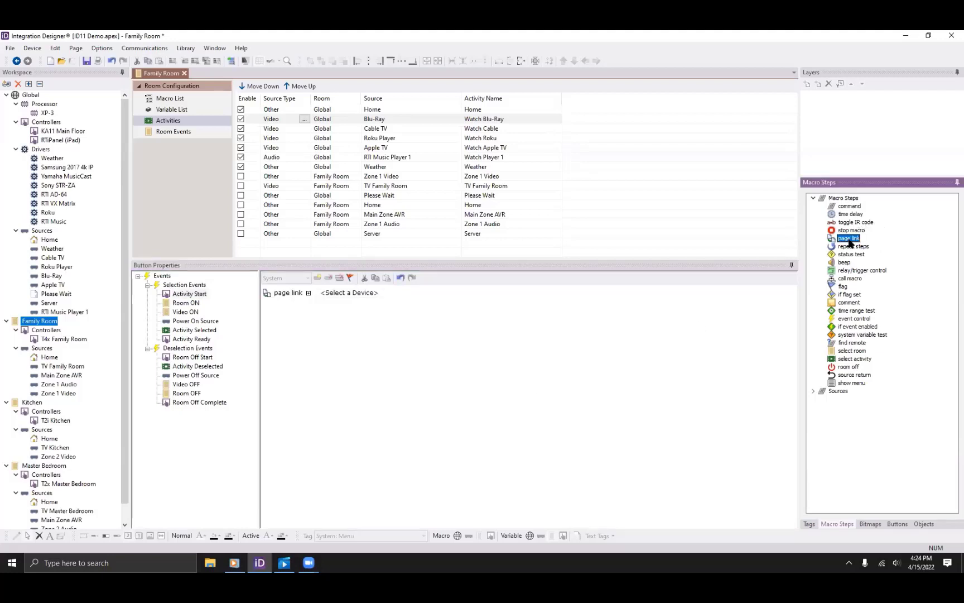
{"action": "left_click", "coordinate": [371, 293]}
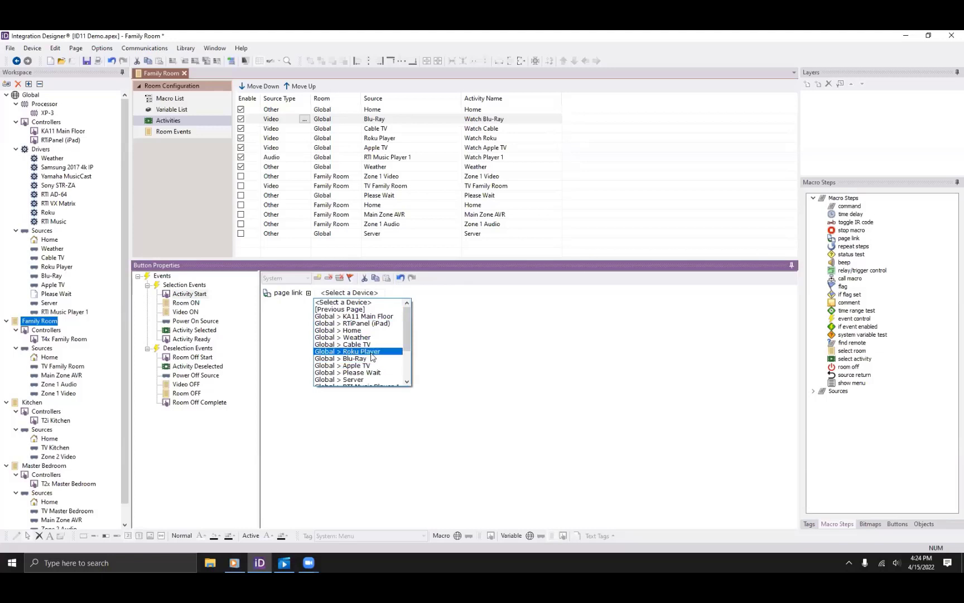
{"action": "left_click", "coordinate": [365, 372]}
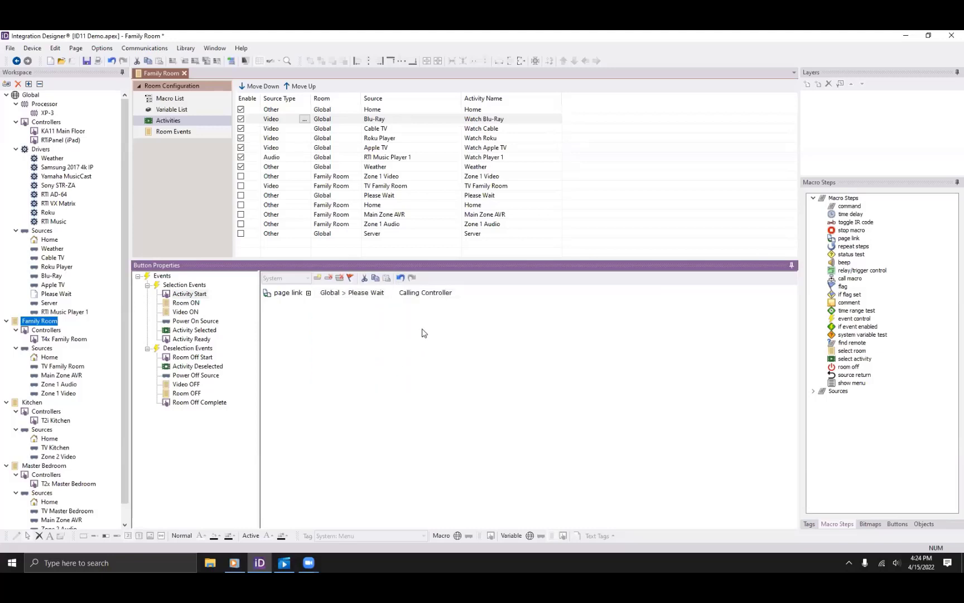
{"action": "left_click", "coordinate": [190, 304]}
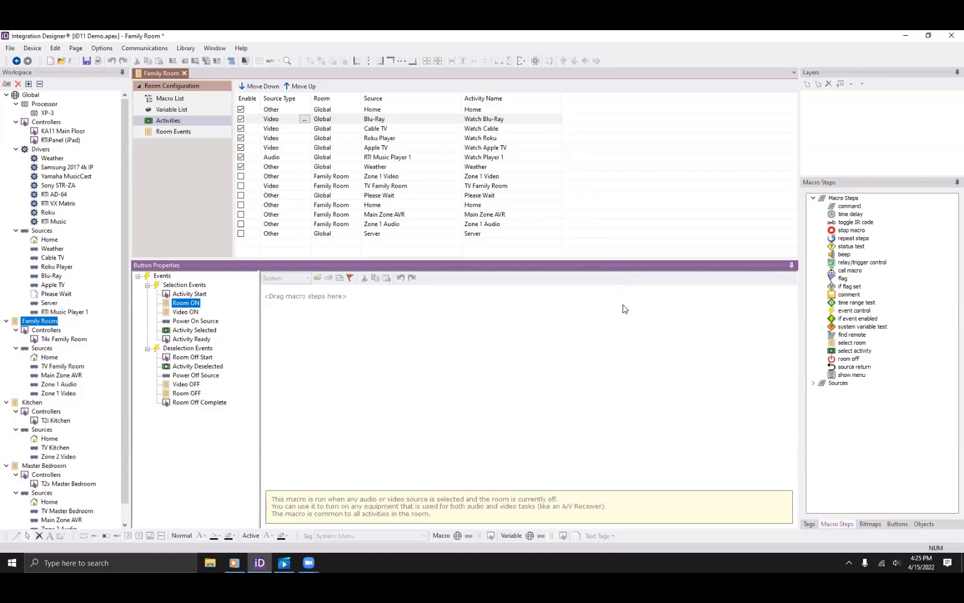
Add a Yamaha MusicCast Audio\Power On command to Room ON, then show the Video ON macro.
{"action": "left_click", "coordinate": [858, 208]}
{"action": "left_click_drag", "start_coordinate": [860, 211], "coordinate": [290, 294]}
{"action": "left_click", "coordinate": [349, 293]}
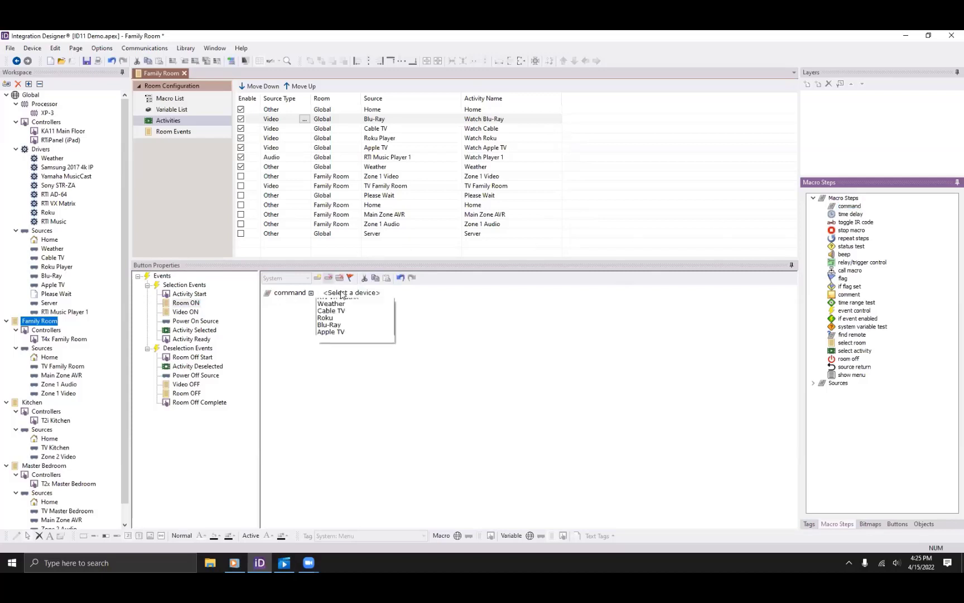
{"action": "left_click", "coordinate": [354, 316]}
{"action": "left_click", "coordinate": [435, 293]}
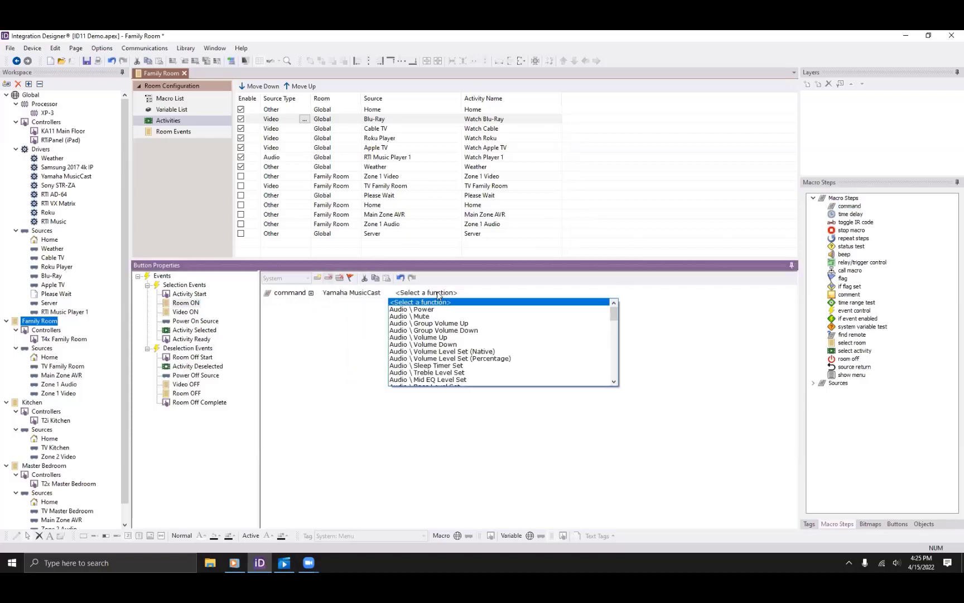
{"action": "left_click", "coordinate": [449, 310]}
{"action": "left_click", "coordinate": [533, 293]}
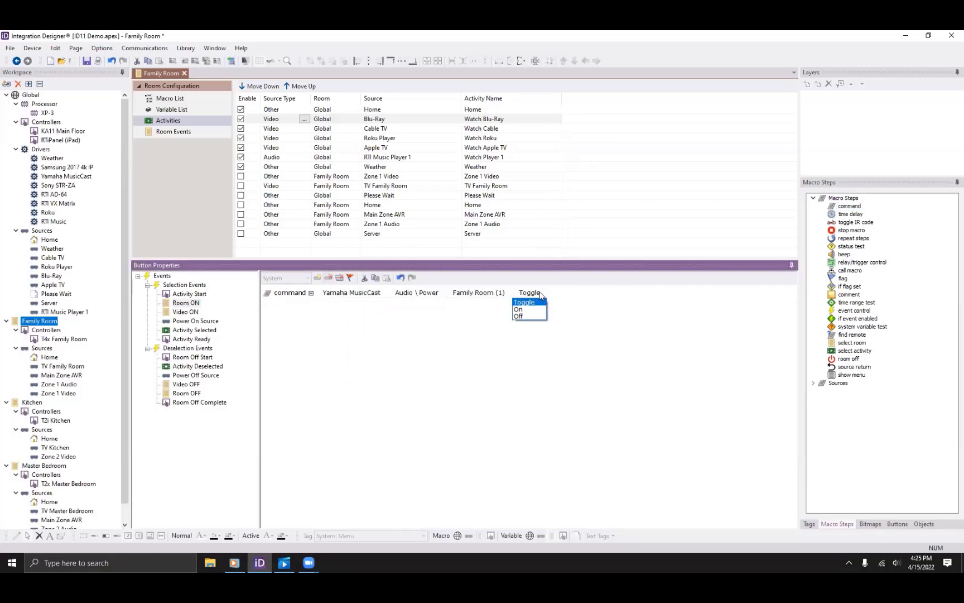
{"action": "left_click", "coordinate": [530, 310]}
{"action": "left_click", "coordinate": [187, 312]}
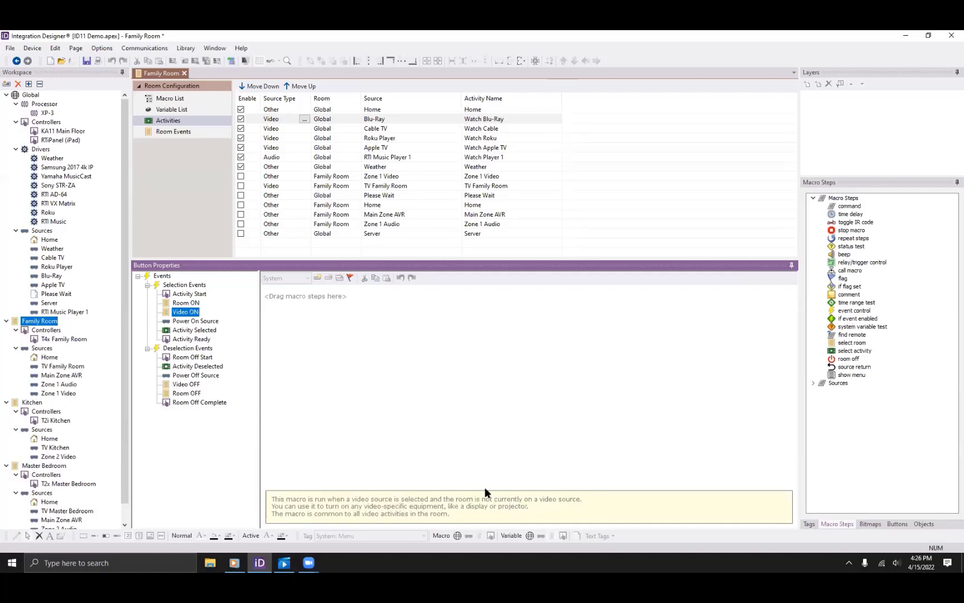
Add a command step to Video ON, delete the stray time delay, and choose Samsung 2017 4k IP.
{"action": "left_click", "coordinate": [849, 206]}
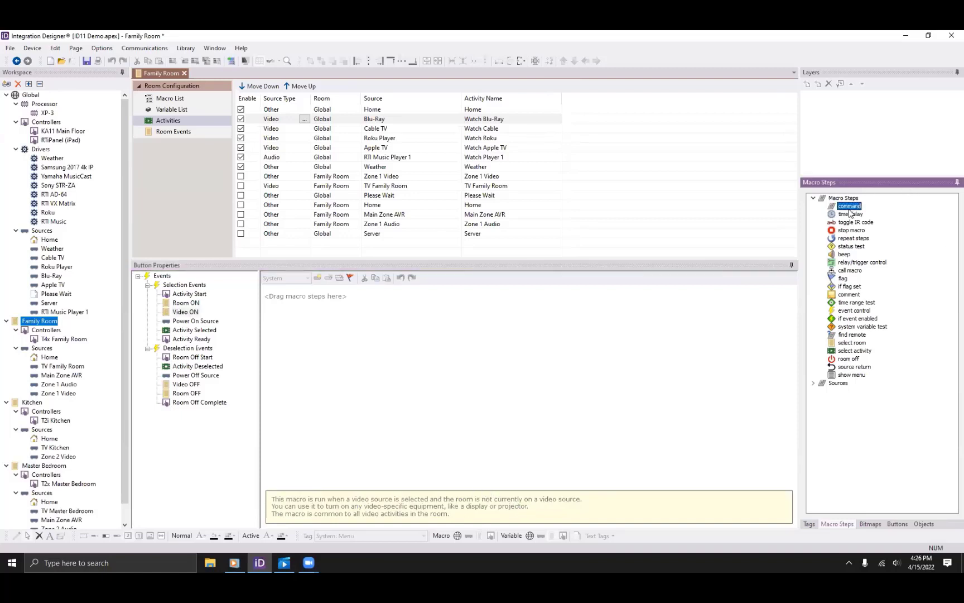
{"action": "double_click", "coordinate": [848, 208]}
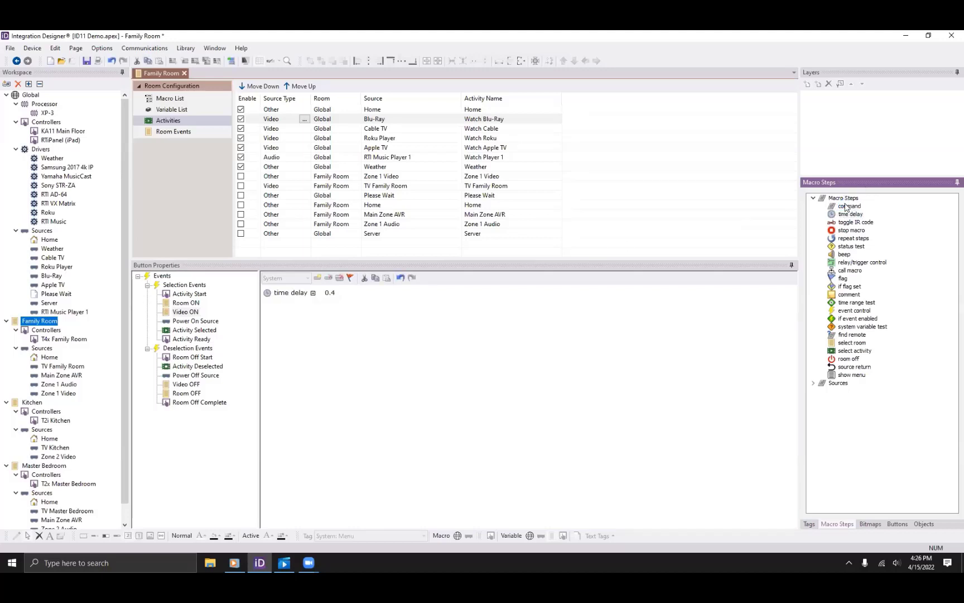
{"action": "right_click", "coordinate": [267, 292]}
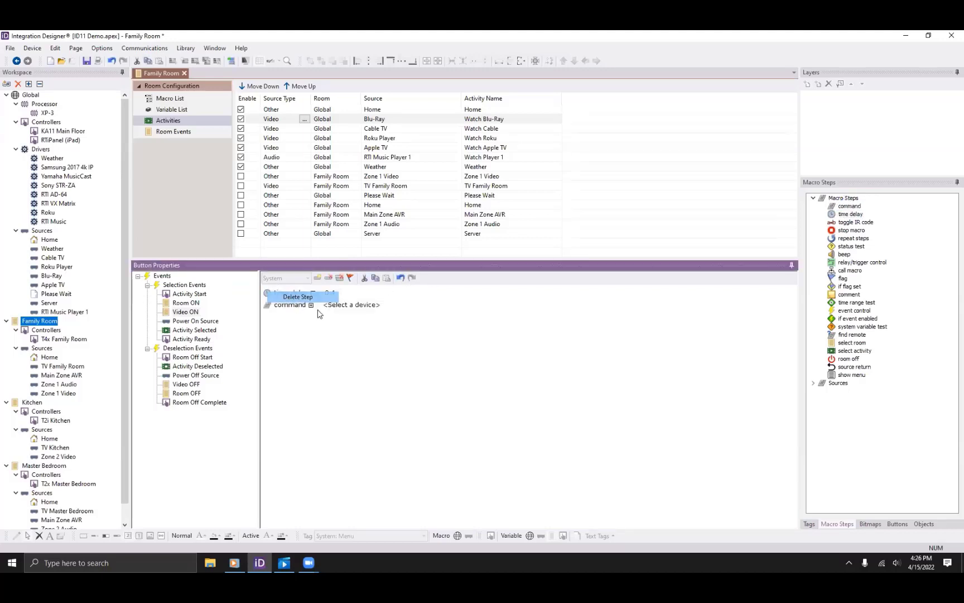
{"action": "left_click", "coordinate": [312, 297]}
{"action": "left_click", "coordinate": [361, 293]}
{"action": "left_click", "coordinate": [383, 314]}
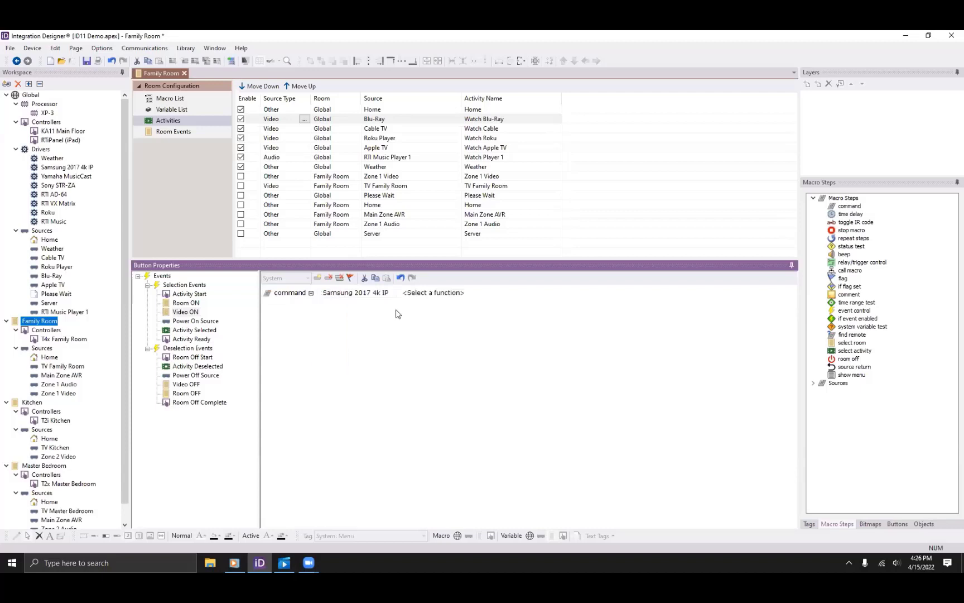
Set the Samsung command to General Commands\Power, Family TV (TV 1), Power On.
{"action": "left_click", "coordinate": [433, 292]}
{"action": "left_click", "coordinate": [480, 308]}
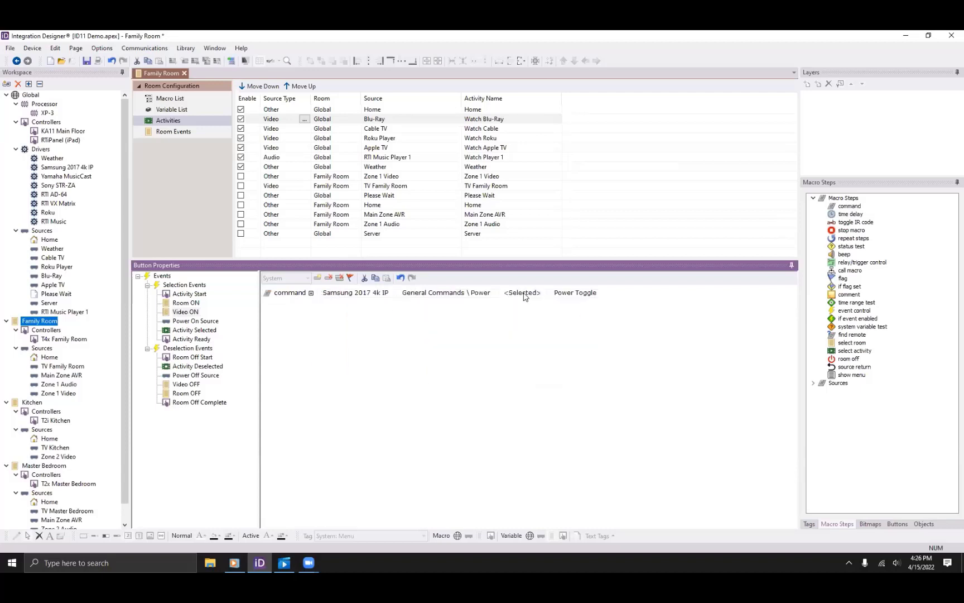
{"action": "left_click", "coordinate": [524, 294]}
{"action": "left_click", "coordinate": [529, 308]}
{"action": "left_click", "coordinate": [596, 295]}
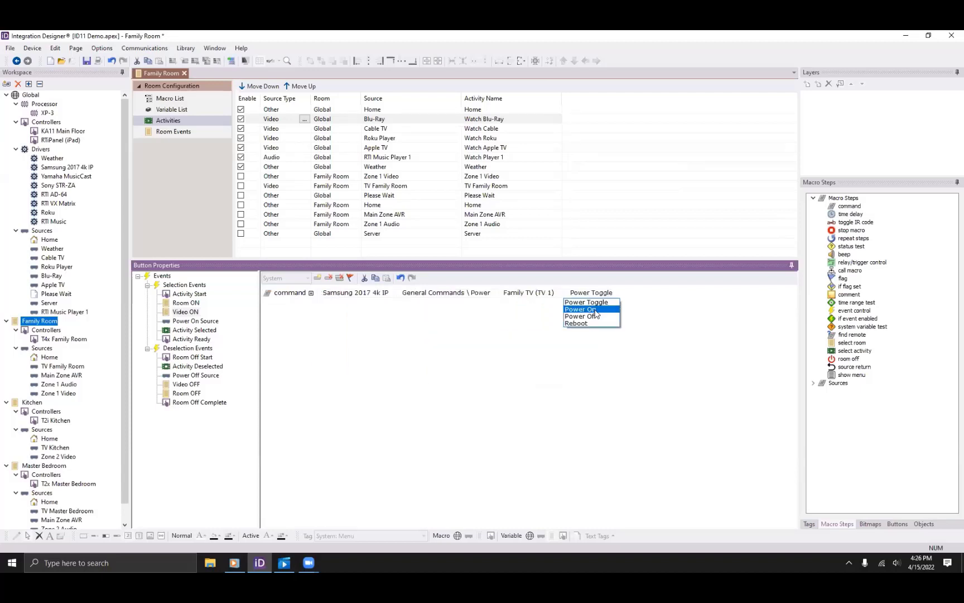
{"action": "left_click", "coordinate": [594, 310]}
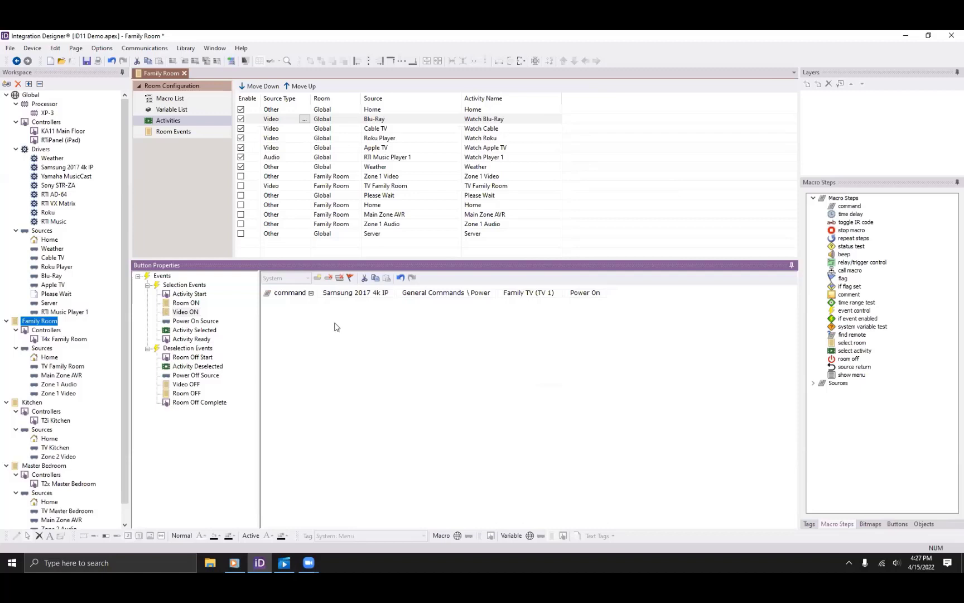
{"action": "left_click", "coordinate": [208, 321]}
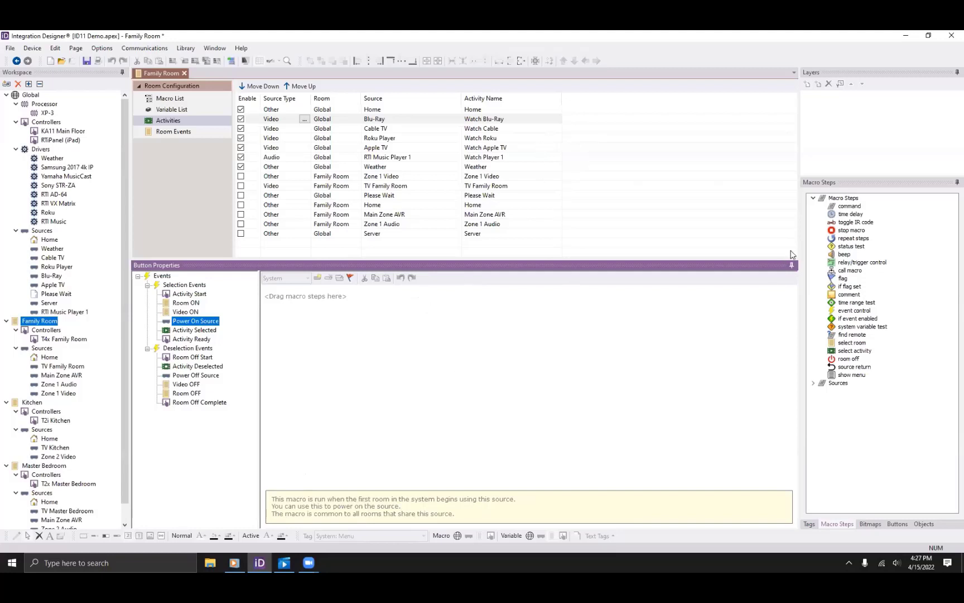
Add a command step to Power On Source sending POWER ON to Global > Blu-Ray.
{"action": "left_click", "coordinate": [849, 206]}
{"action": "left_click_drag", "start_coordinate": [849, 206], "coordinate": [296, 294]}
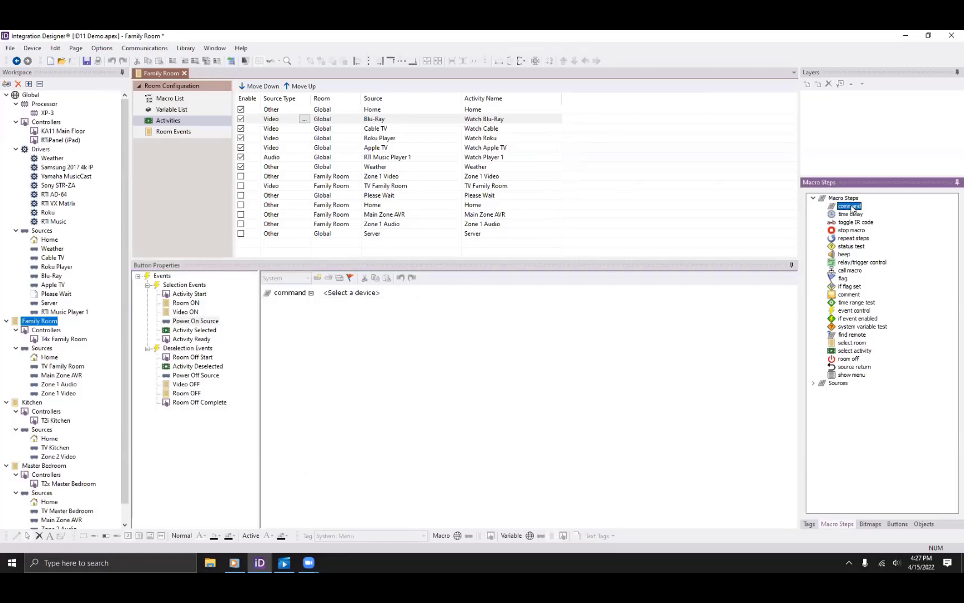
{"action": "left_click", "coordinate": [358, 294]}
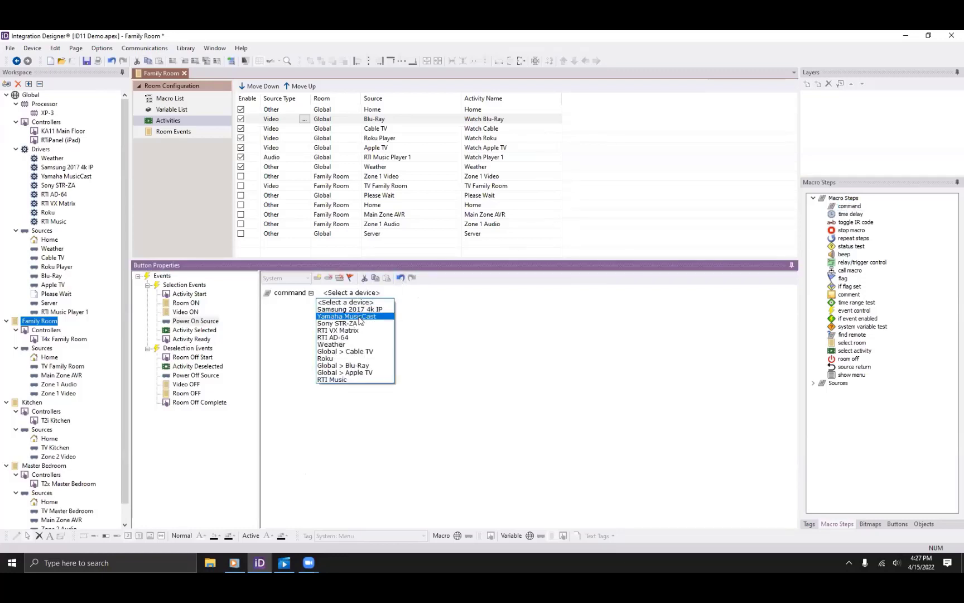
{"action": "left_click", "coordinate": [347, 365]}
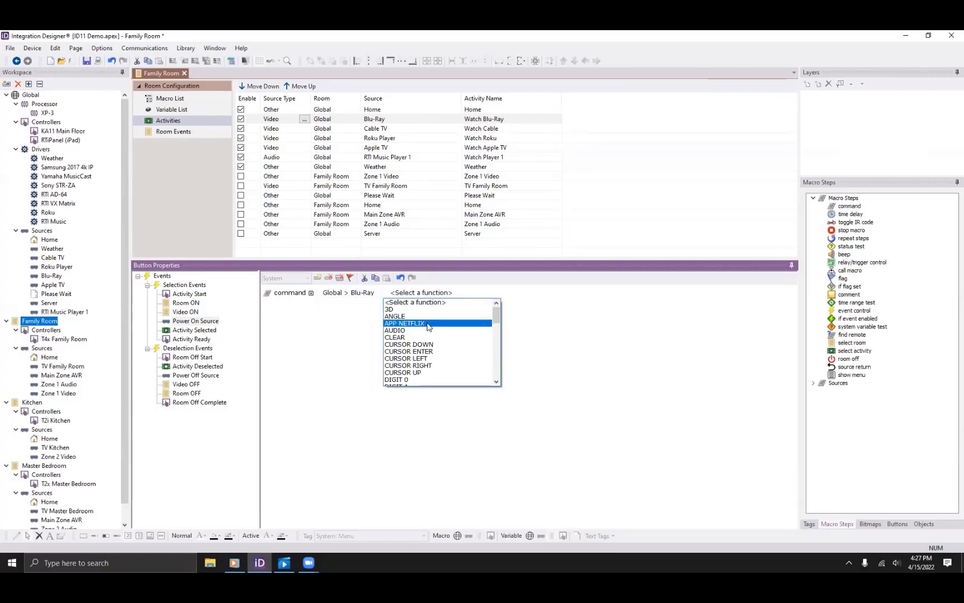
{"action": "scroll", "coordinate": [427, 330], "scroll_direction": "down", "scroll_amount": 8}
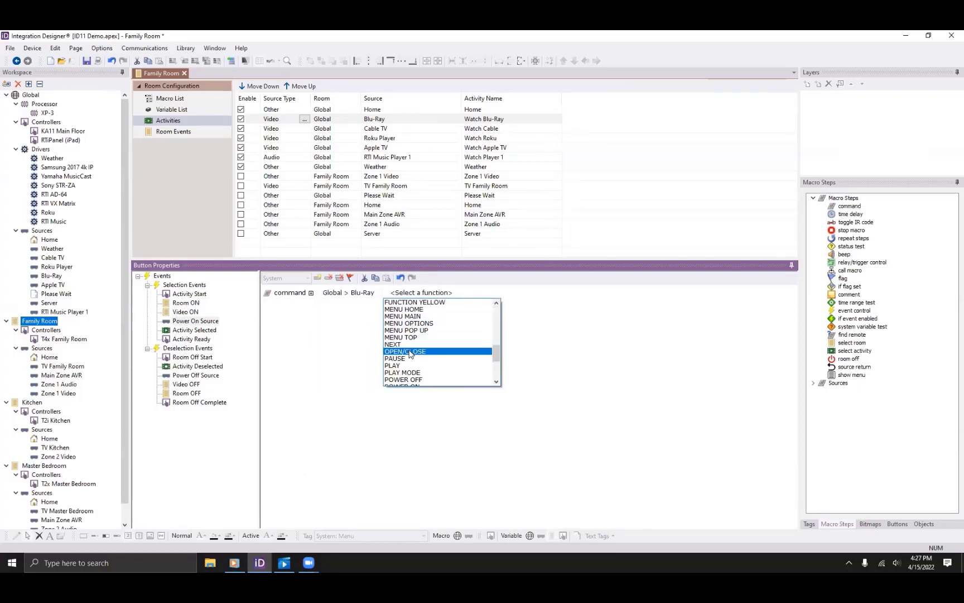
{"action": "scroll", "coordinate": [412, 371], "scroll_direction": "down", "scroll_amount": 2}
{"action": "left_click", "coordinate": [417, 368]}
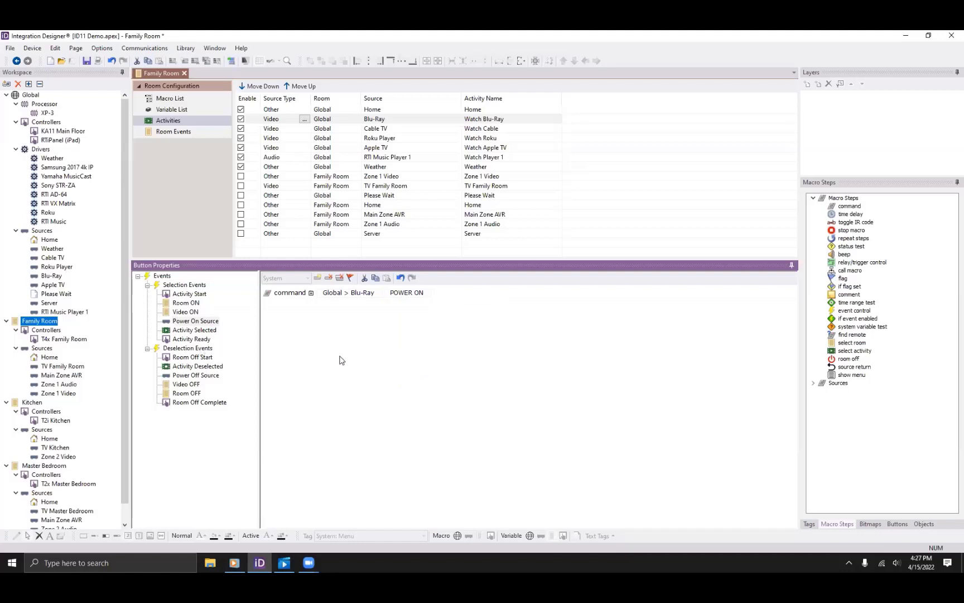
Review the Activity Start, Room ON, Video ON and Power On Source macros, then show Activity Selected.
{"action": "left_click", "coordinate": [197, 294]}
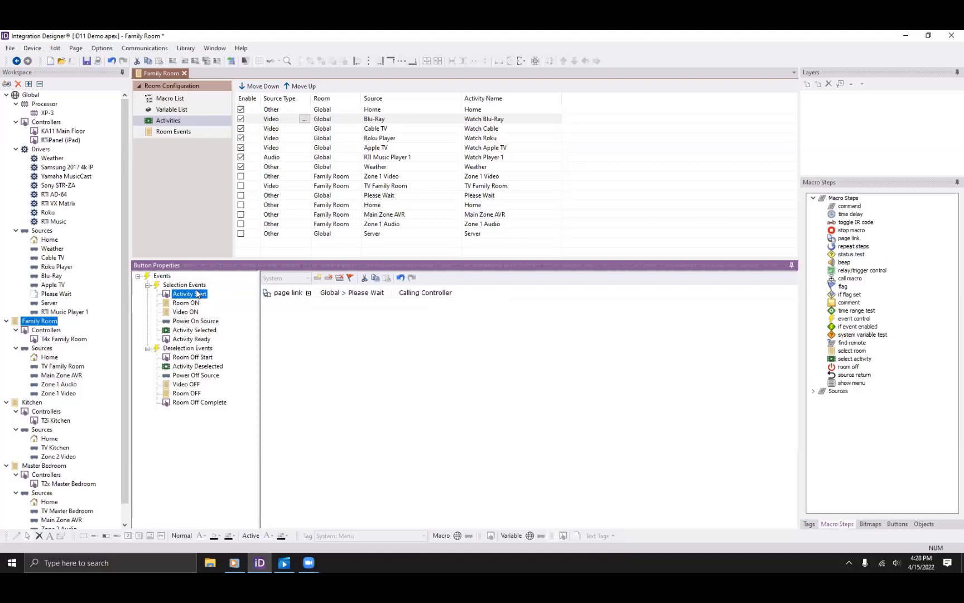
{"action": "left_click", "coordinate": [195, 304]}
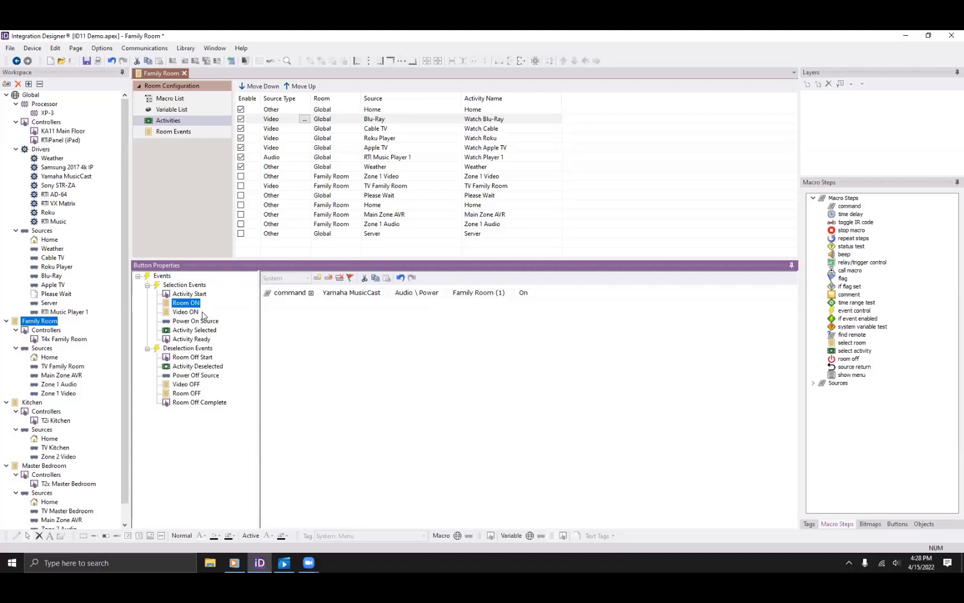
{"action": "left_click", "coordinate": [194, 314]}
{"action": "left_click", "coordinate": [191, 314]}
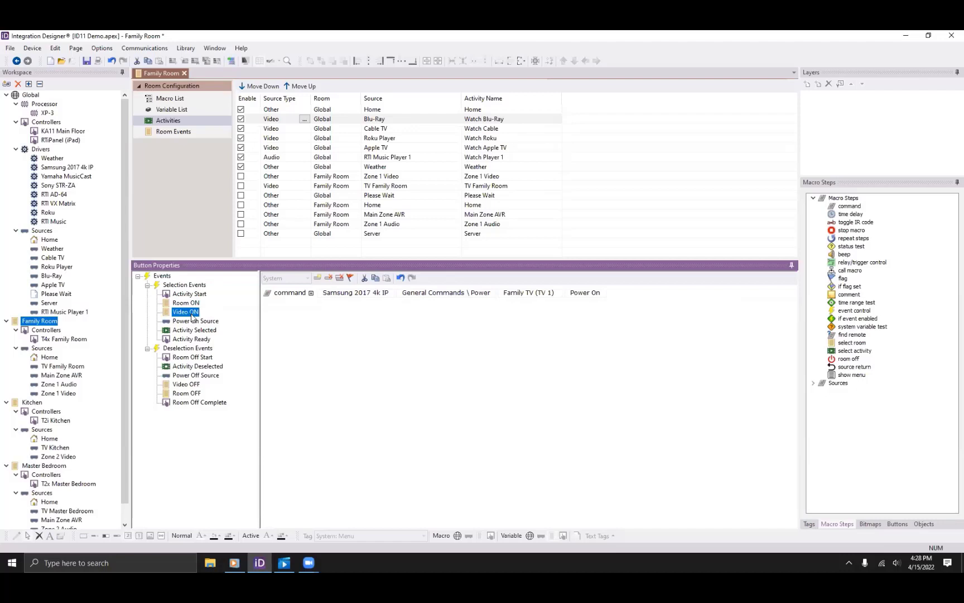
{"action": "left_click", "coordinate": [192, 322]}
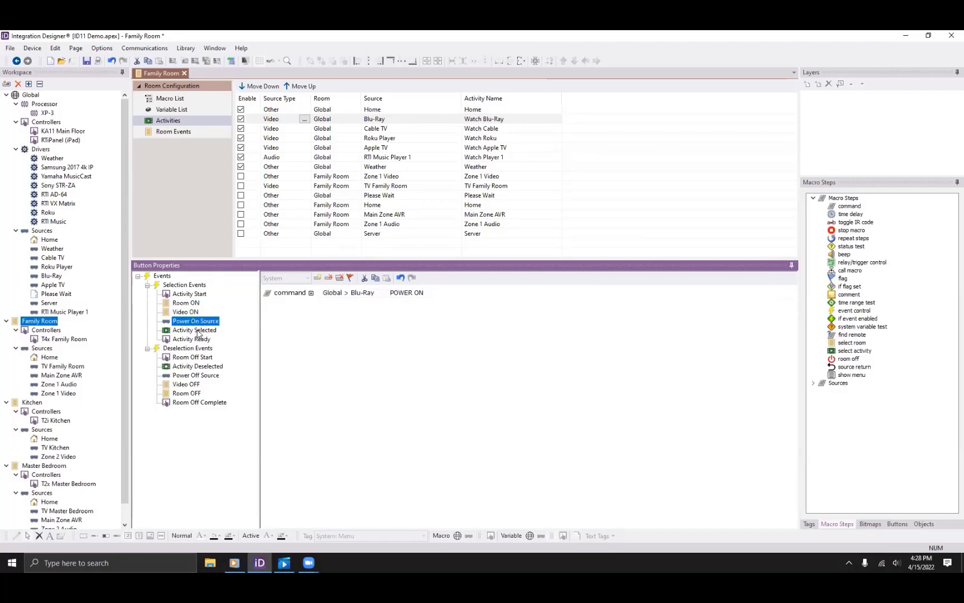
{"action": "left_click", "coordinate": [199, 330]}
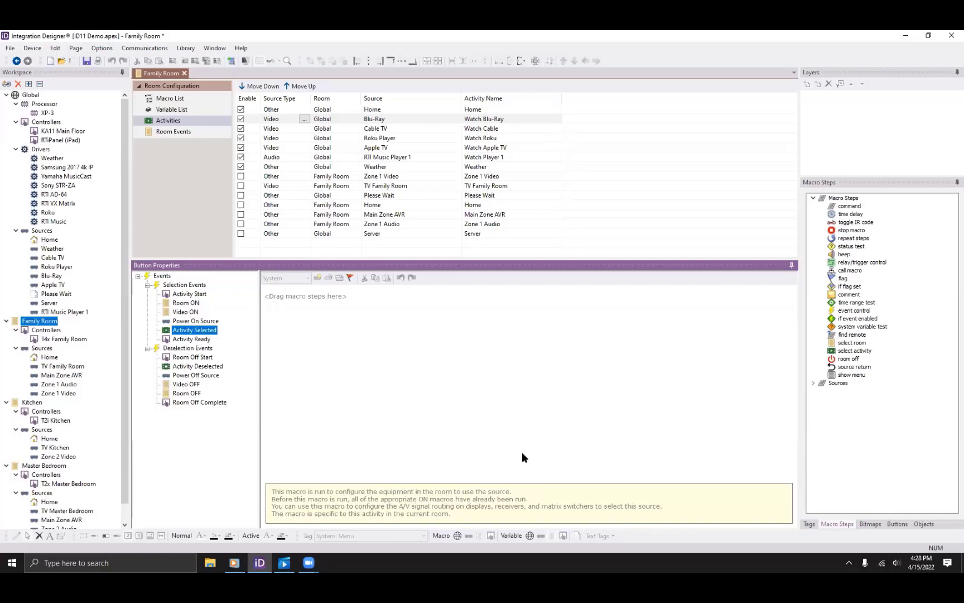
Add an RTI VX Matrix Switch Audio/Video Input command selecting Blu-Ray, plus a second command step.
{"action": "double_click", "coordinate": [850, 206]}
{"action": "left_click", "coordinate": [359, 295]}
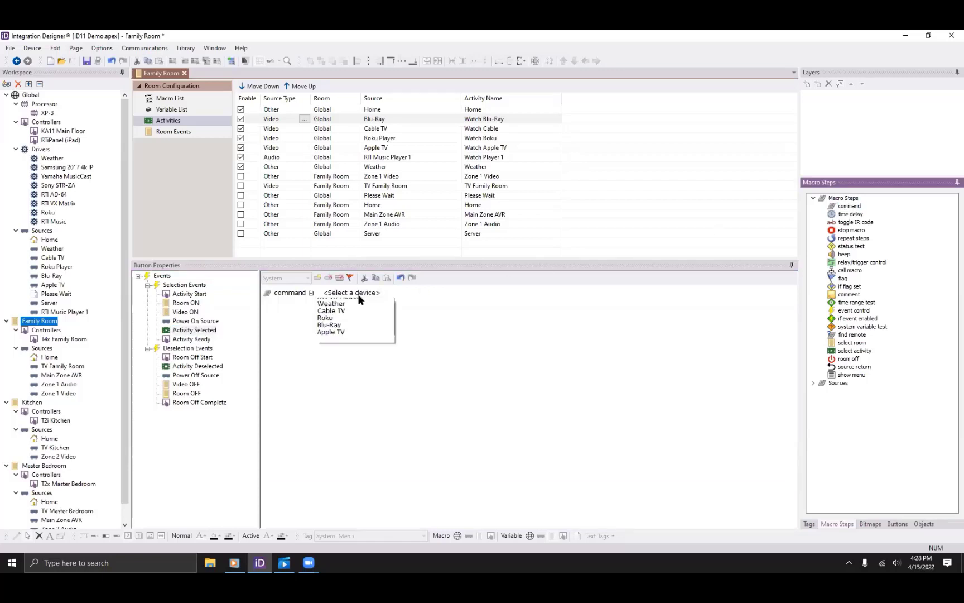
{"action": "left_click", "coordinate": [338, 327]}
{"action": "left_click", "coordinate": [437, 293]}
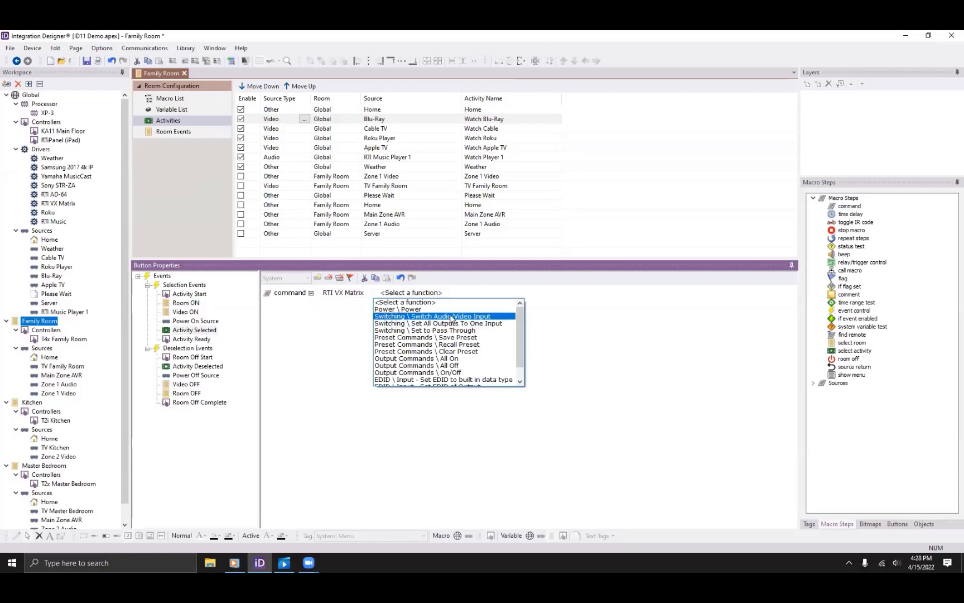
{"action": "left_click", "coordinate": [451, 317]}
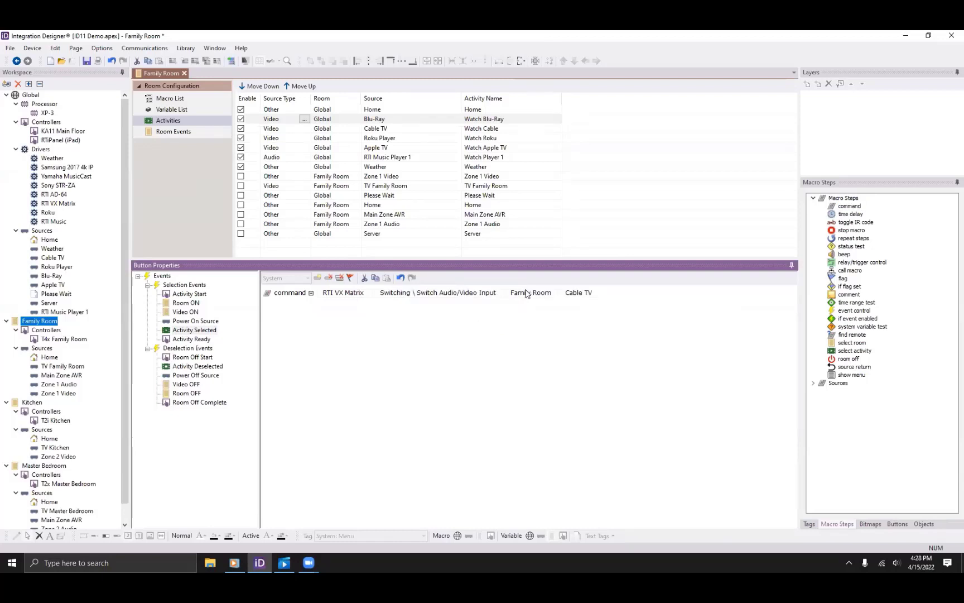
{"action": "left_click", "coordinate": [578, 295]}
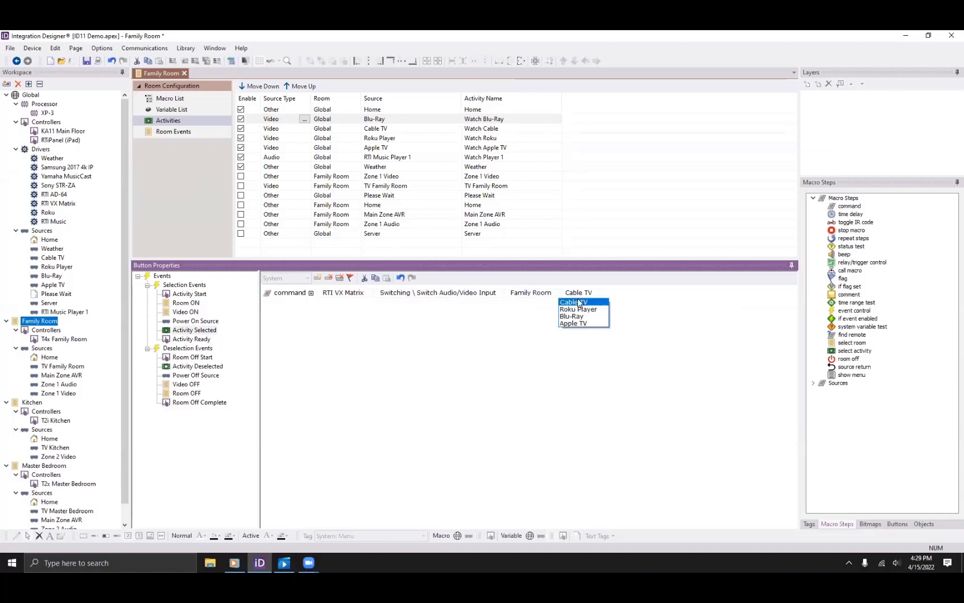
{"action": "left_click", "coordinate": [578, 316]}
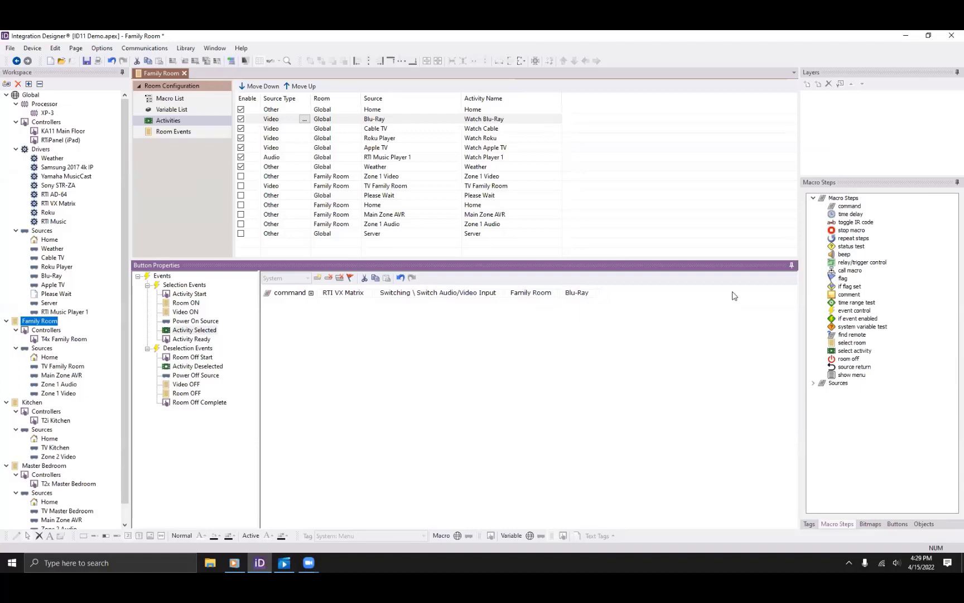
{"action": "double_click", "coordinate": [849, 206]}
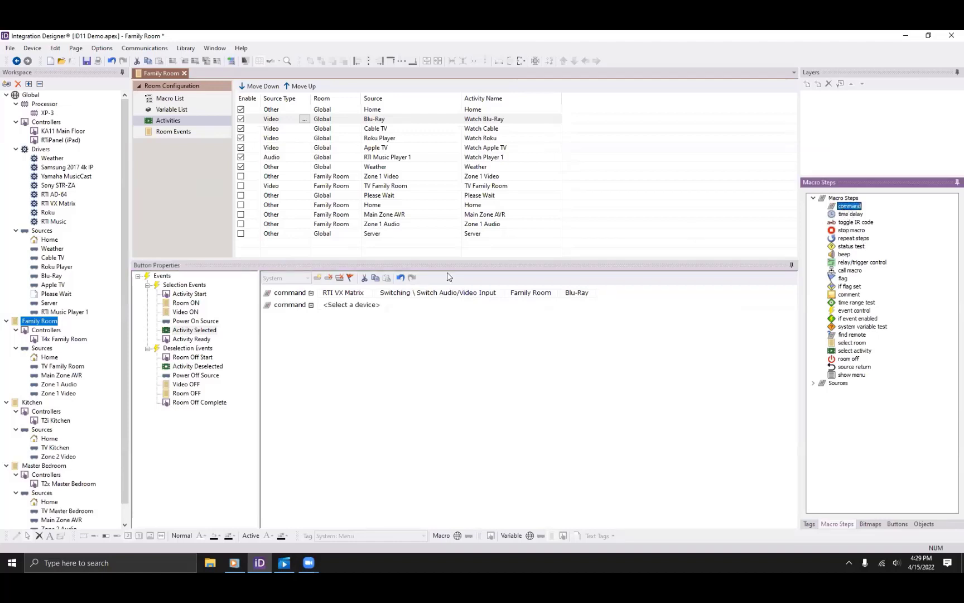
Set the second command to Yamaha MusicCast Discrete Source Select with input HDMI1.
{"action": "left_click", "coordinate": [336, 307]}
{"action": "left_click", "coordinate": [342, 328]}
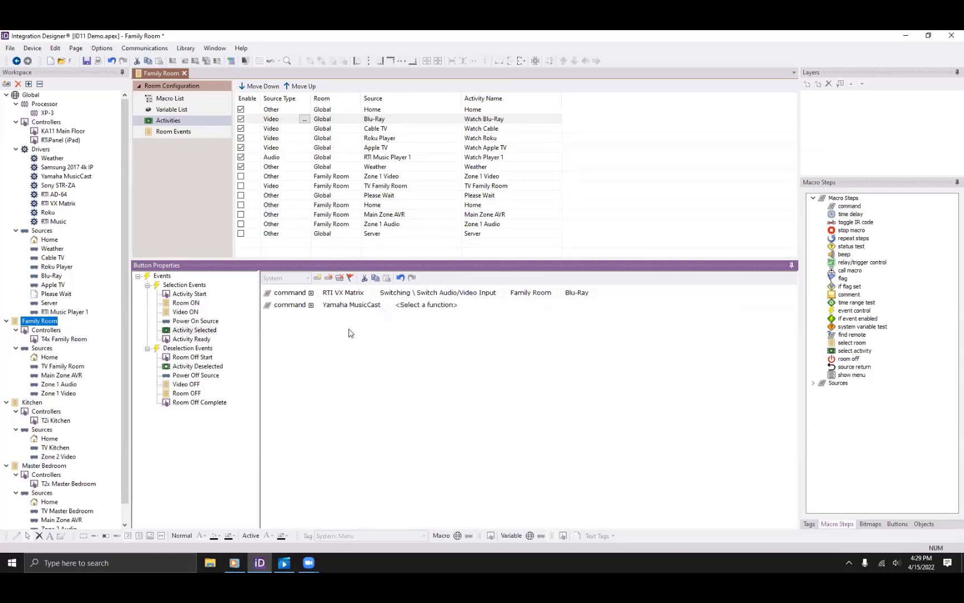
{"action": "left_click", "coordinate": [413, 305]}
{"action": "scroll", "coordinate": [477, 341], "scroll_direction": "down", "scroll_amount": 4}
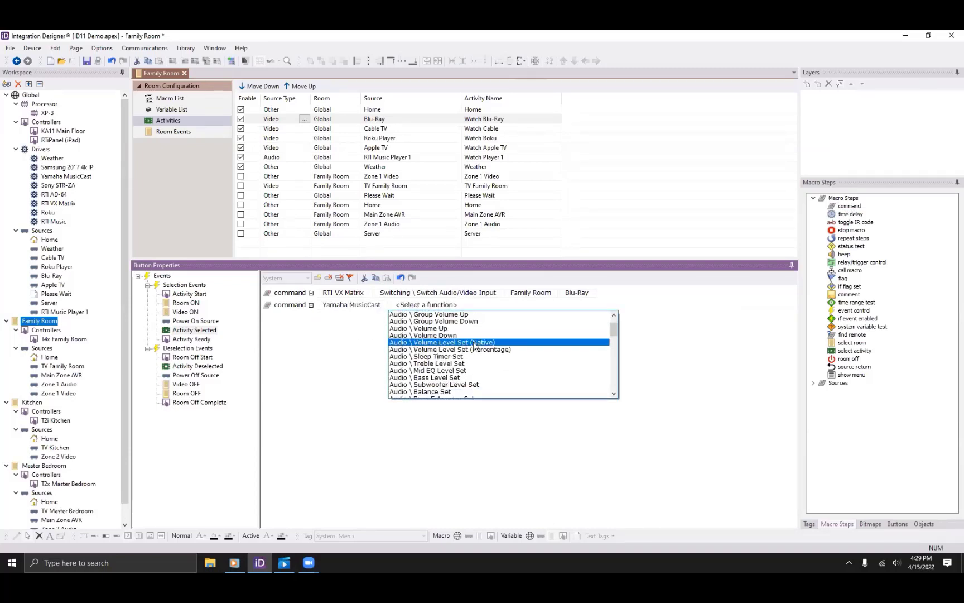
{"action": "scroll", "coordinate": [457, 363], "scroll_direction": "down", "scroll_amount": 3}
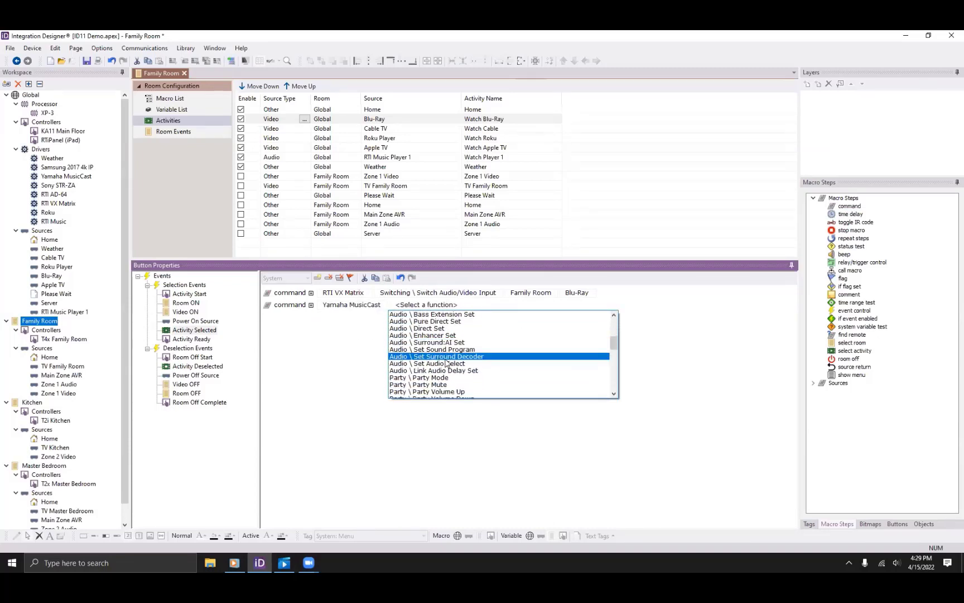
{"action": "left_click", "coordinate": [464, 364]}
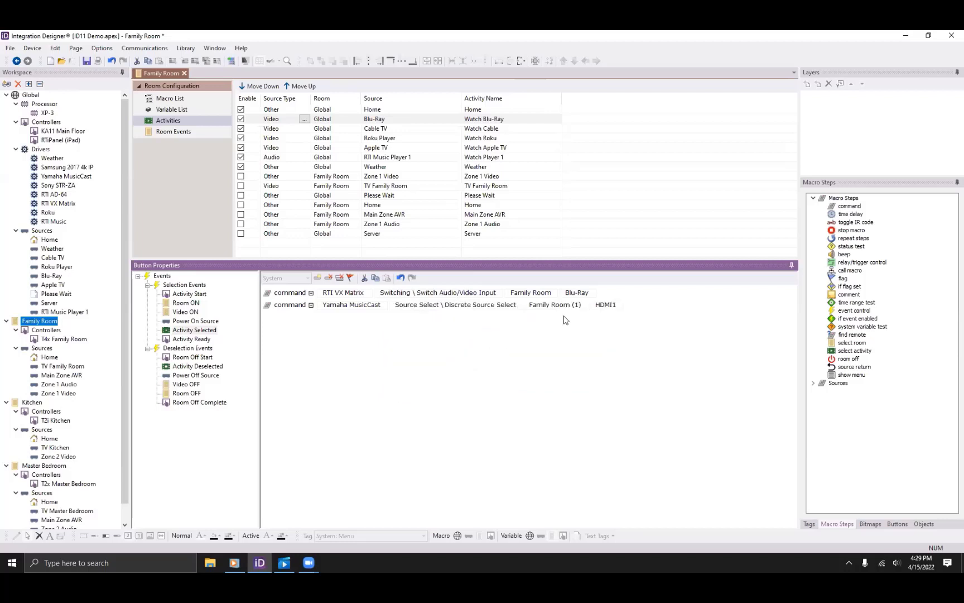
{"action": "left_click", "coordinate": [612, 306]}
{"action": "left_click", "coordinate": [611, 306]}
Add a Samsung 2017 4k IP Input Source command switching Family TV (TV 1) to HDMI 1.
{"action": "left_click", "coordinate": [849, 206]}
{"action": "double_click", "coordinate": [849, 206]}
{"action": "left_click", "coordinate": [369, 318]}
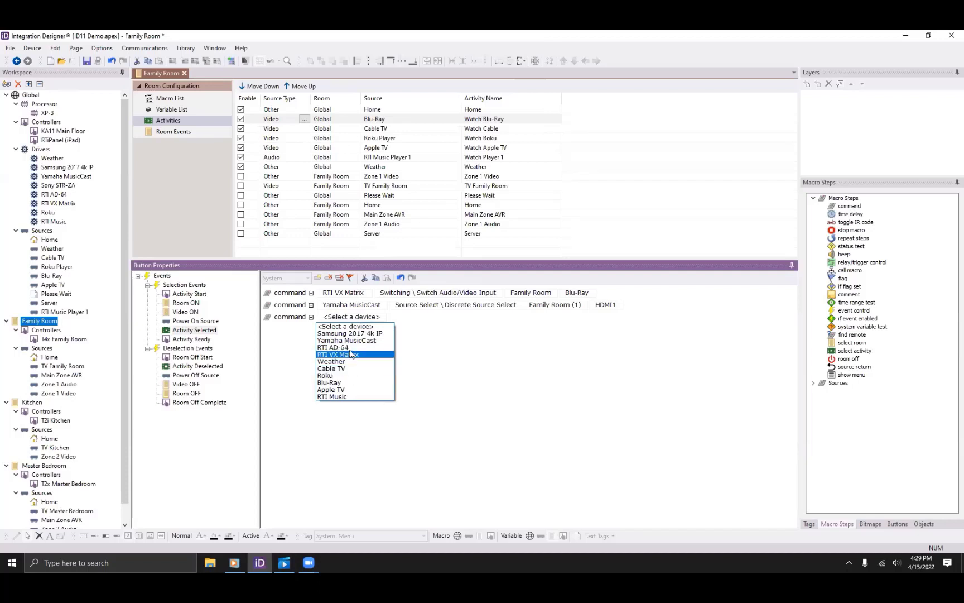
{"action": "left_click", "coordinate": [376, 333]}
{"action": "left_click", "coordinate": [437, 317]}
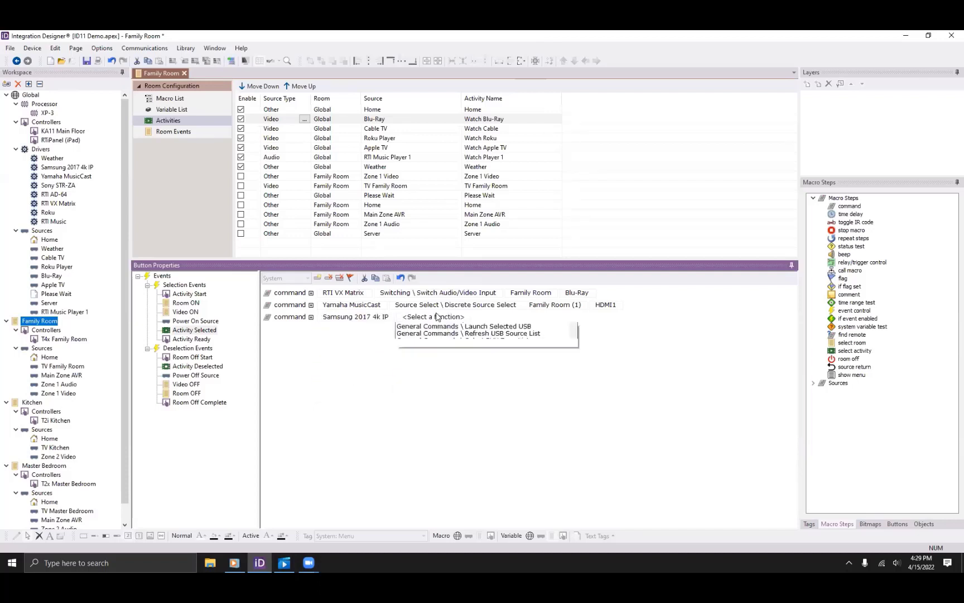
{"action": "scroll", "coordinate": [462, 352], "scroll_direction": "down", "scroll_amount": 1}
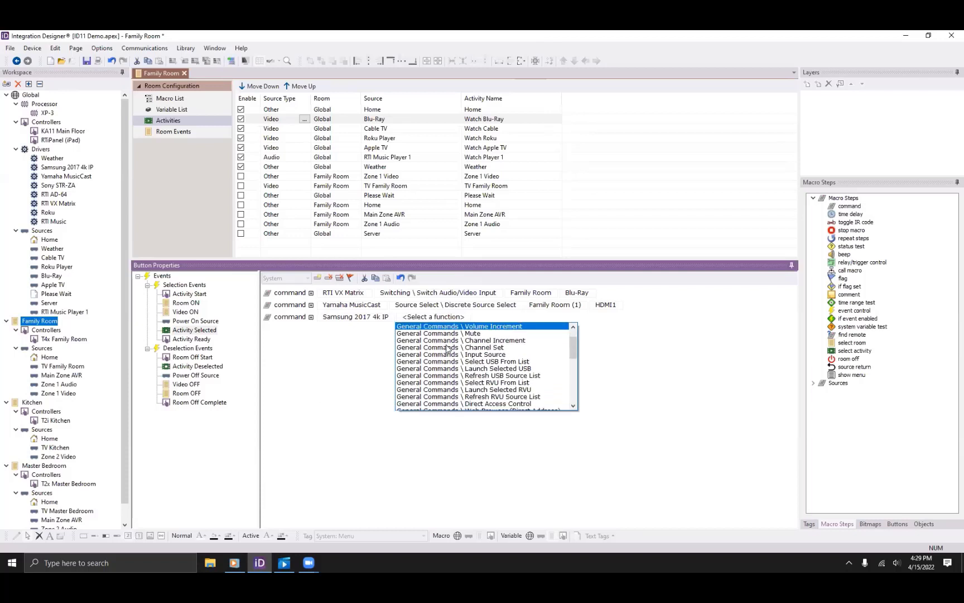
{"action": "left_click", "coordinate": [462, 354]}
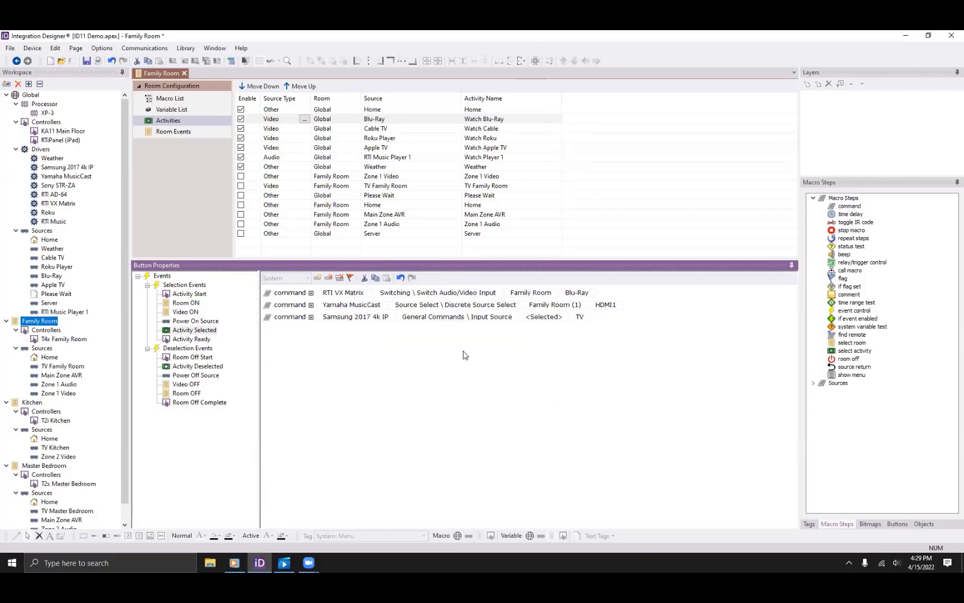
{"action": "left_click", "coordinate": [553, 319]}
{"action": "left_click", "coordinate": [550, 334]}
{"action": "left_click", "coordinate": [595, 317]}
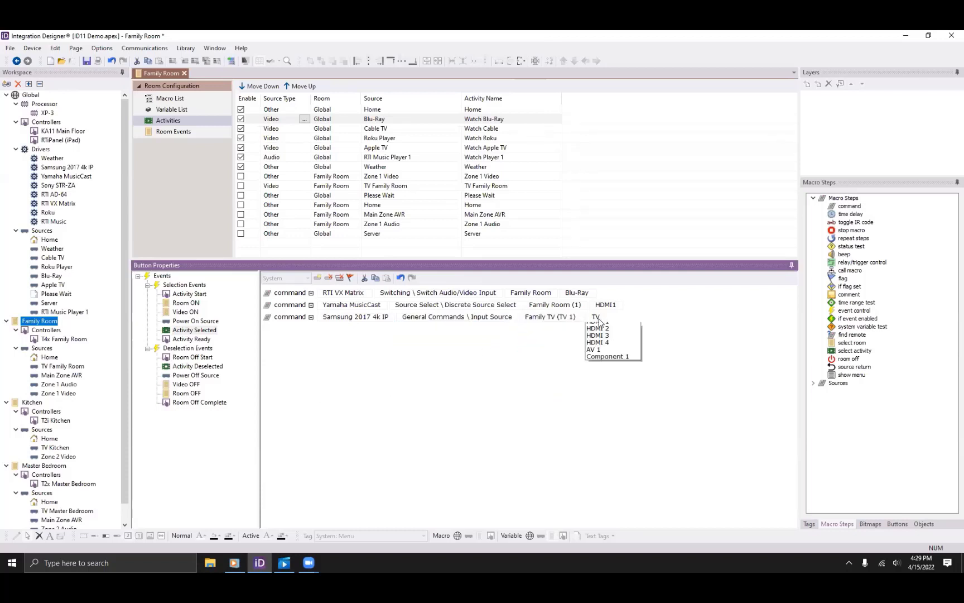
{"action": "left_click", "coordinate": [613, 335]}
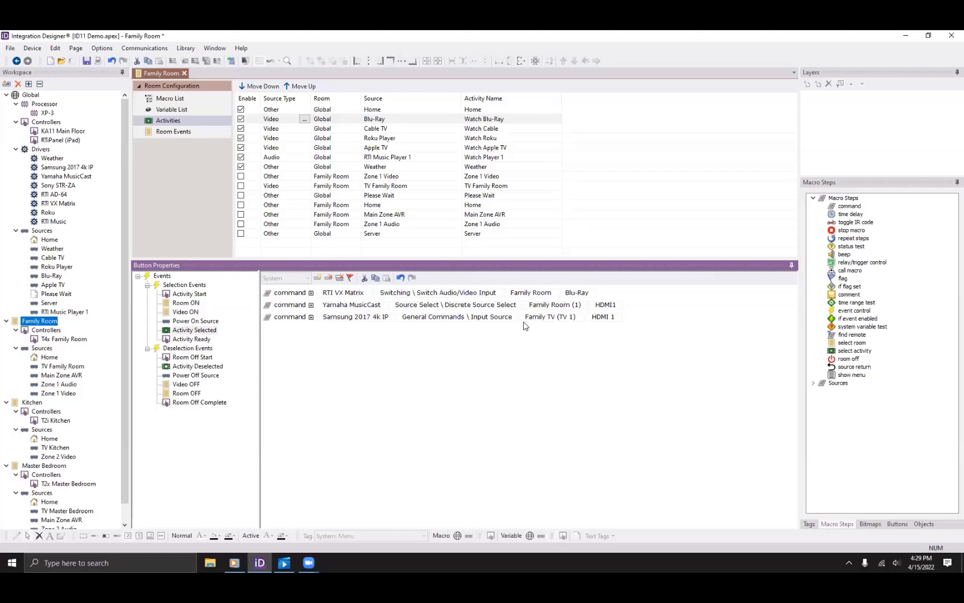
{"action": "left_click", "coordinate": [192, 339]}
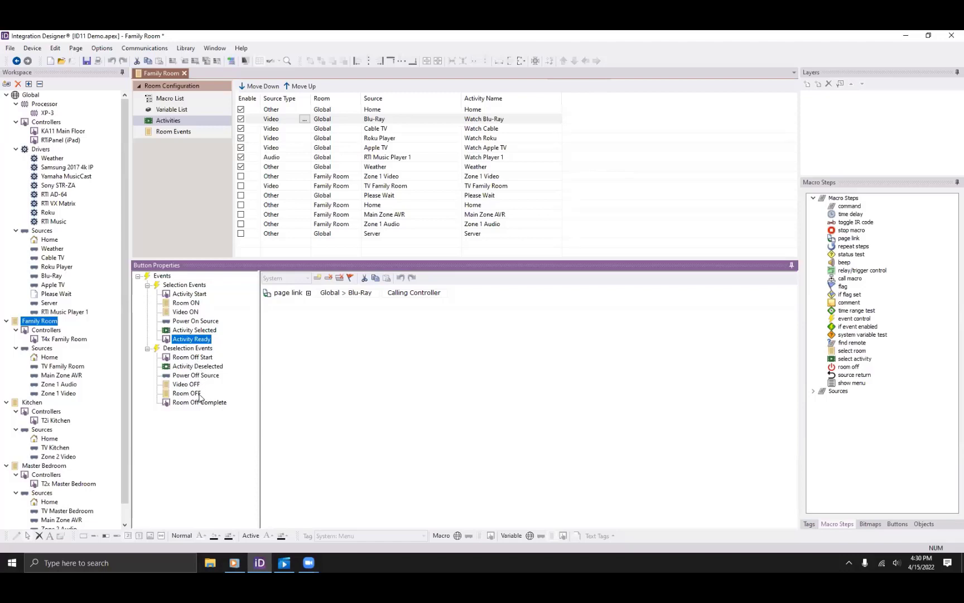
Review the Room Off Start macro, then show the Global Home source configuration.
{"action": "left_click", "coordinate": [195, 358]}
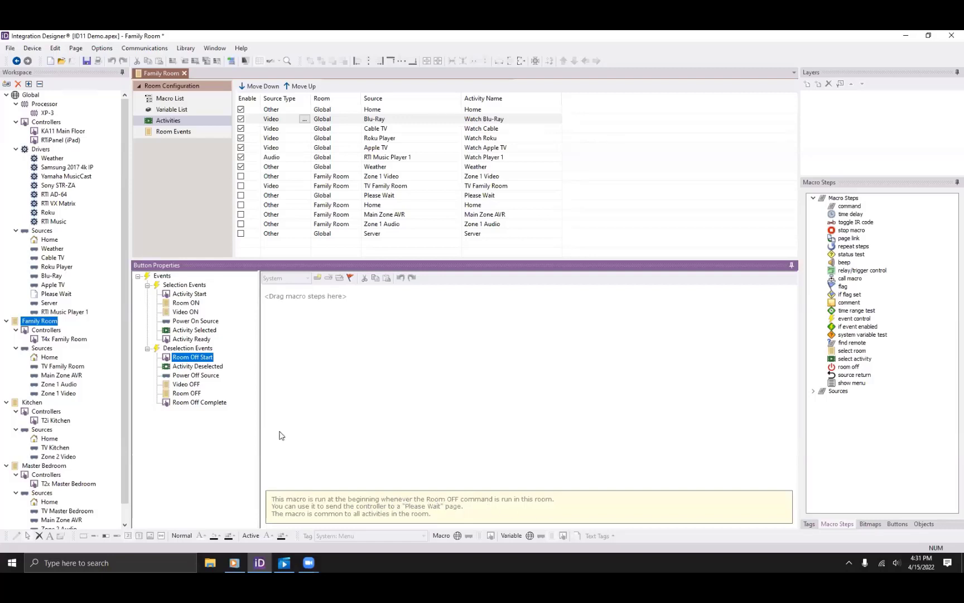
{"action": "left_click", "coordinate": [54, 240]}
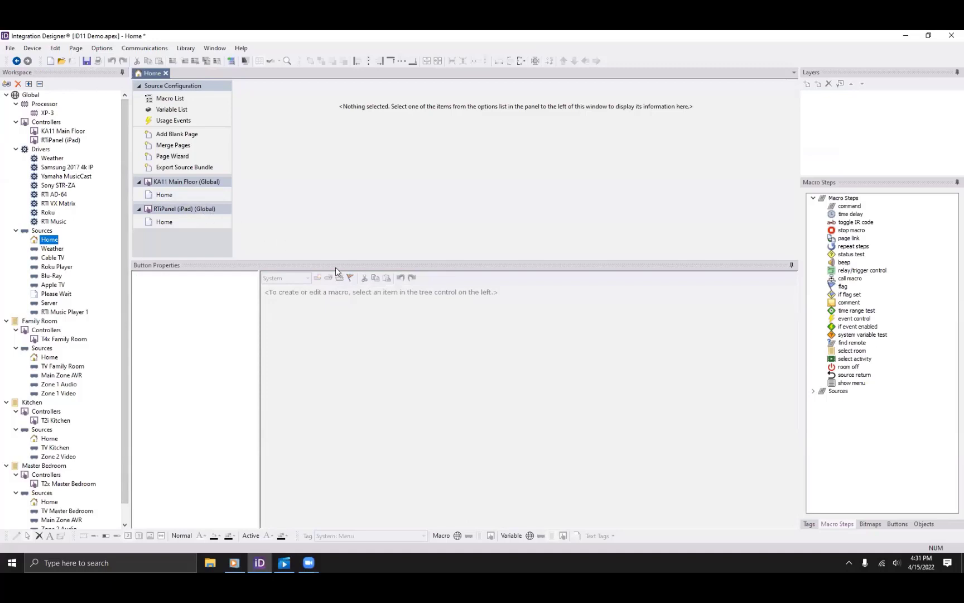
Inspect the room and whole-house Turn Off AV button macros on the KA11 Home page's Power Menu layer.
{"action": "left_click_drag", "start_coordinate": [336, 260], "coordinate": [327, 337]}
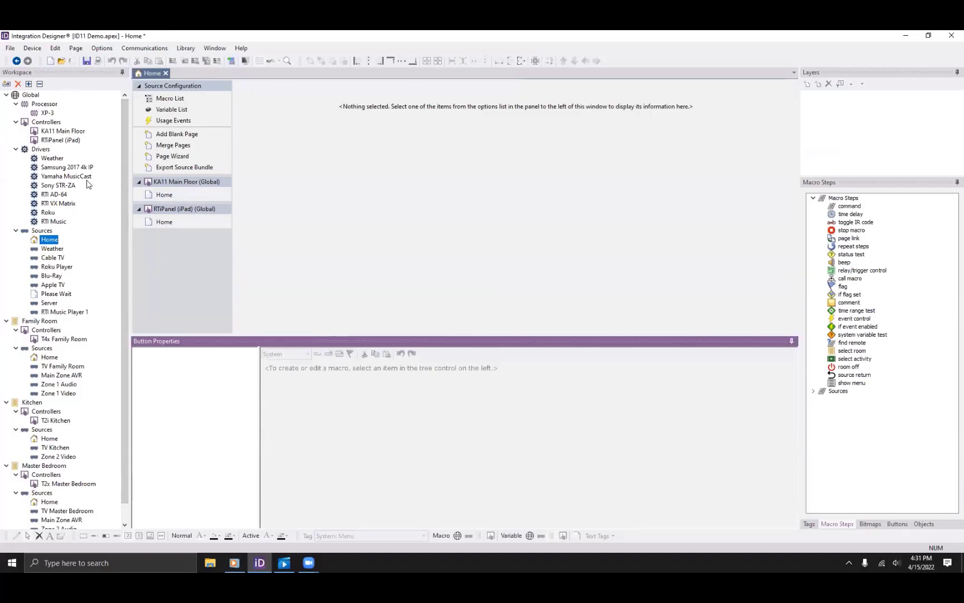
{"action": "left_click", "coordinate": [164, 194]}
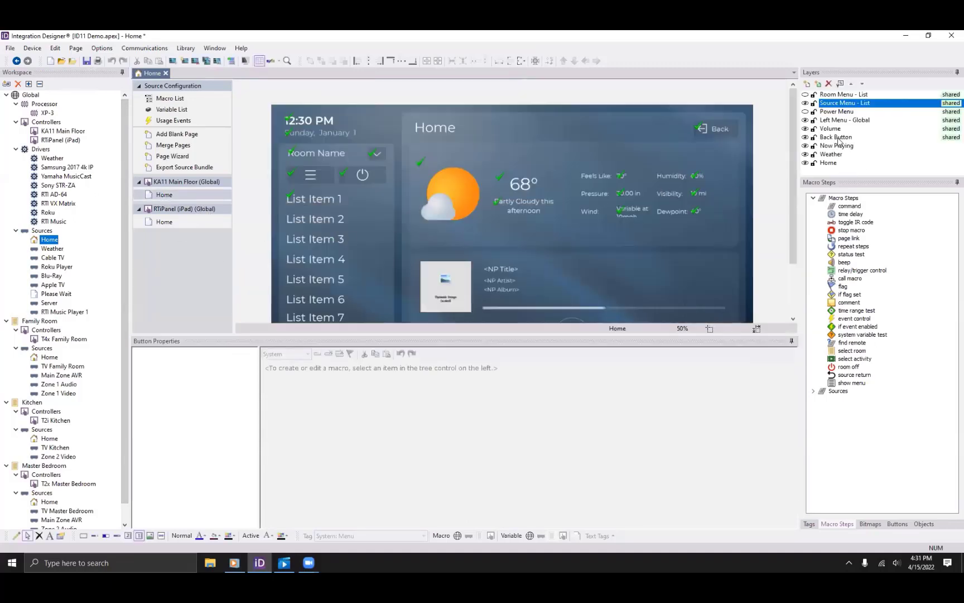
{"action": "left_click", "coordinate": [805, 103]}
{"action": "left_click", "coordinate": [805, 112]}
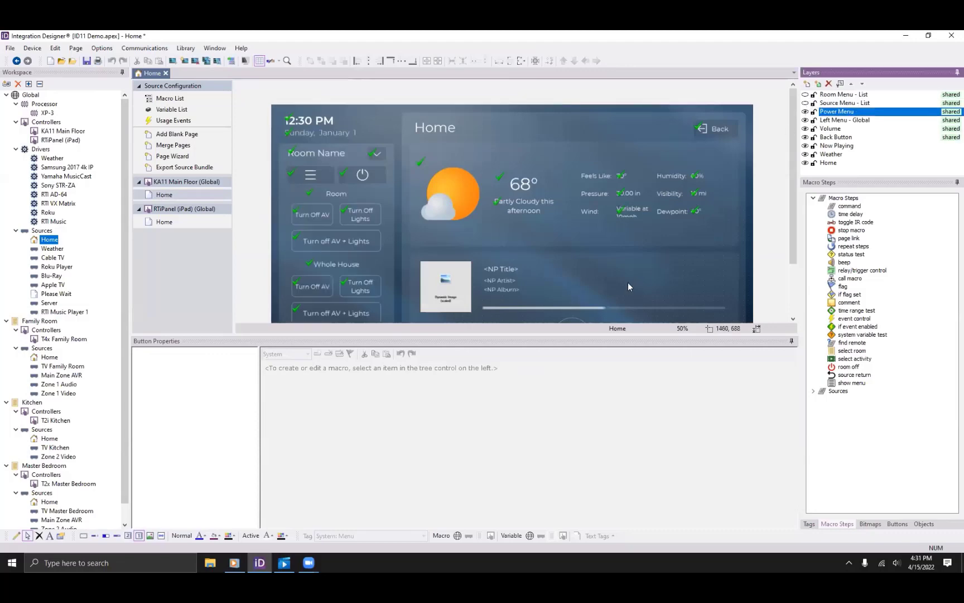
{"action": "left_click", "coordinate": [313, 212]}
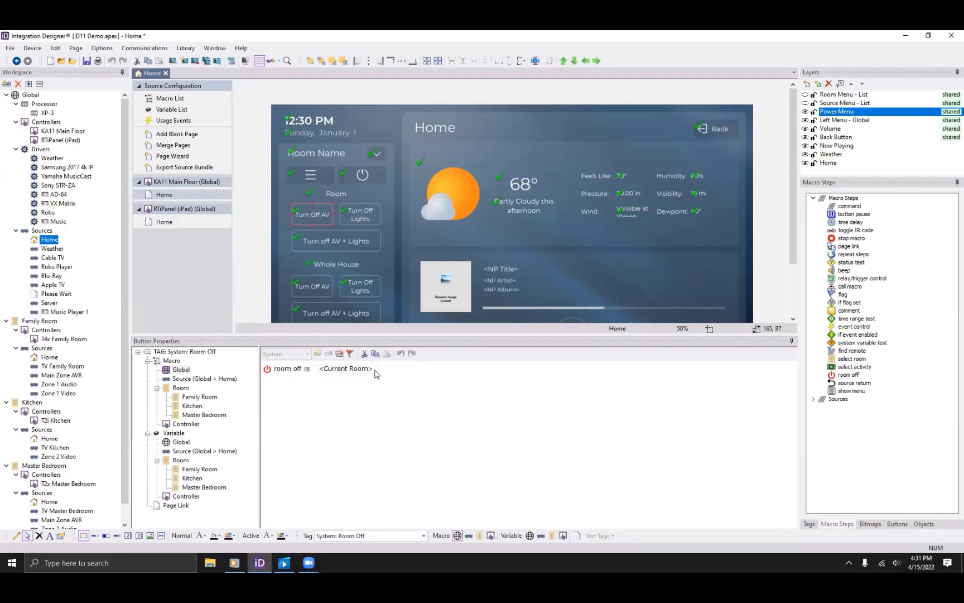
{"action": "left_click", "coordinate": [312, 289]}
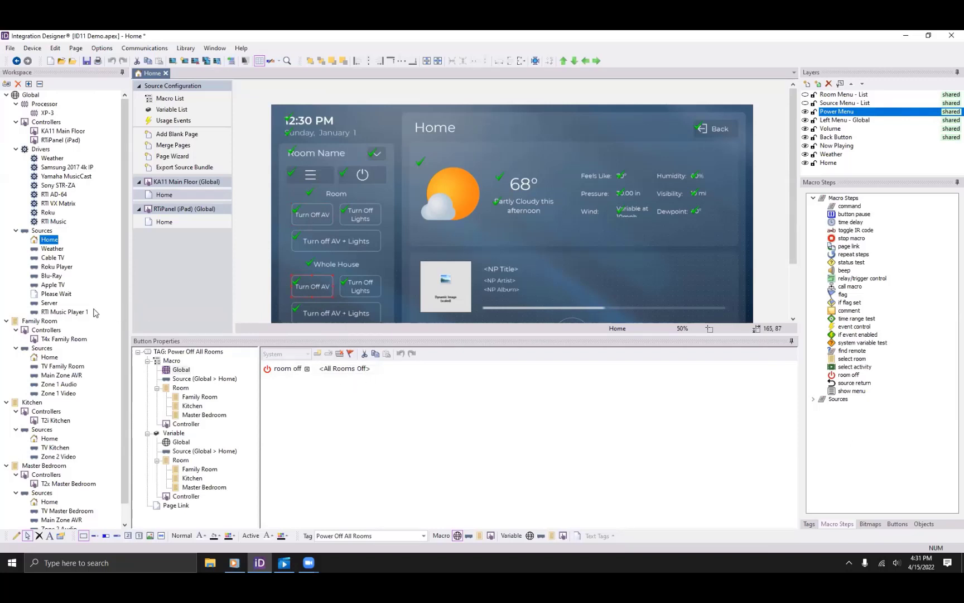
{"action": "left_click", "coordinate": [45, 323]}
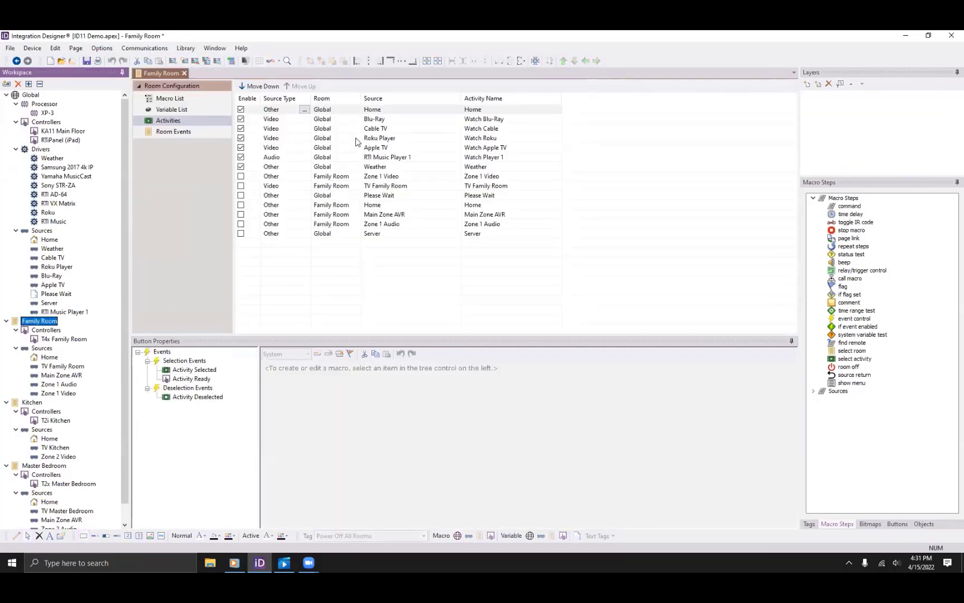
Add a page link to Global > Please Wait in Watch Blu-Ray's Room Off Start macro.
{"action": "left_click", "coordinate": [377, 119]}
{"action": "left_click", "coordinate": [188, 432]}
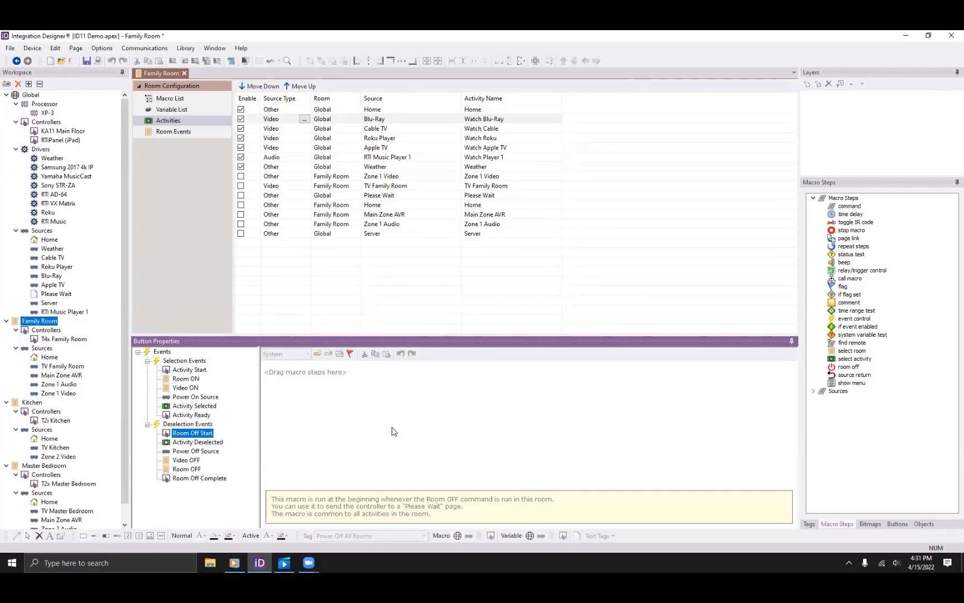
{"action": "double_click", "coordinate": [836, 240]}
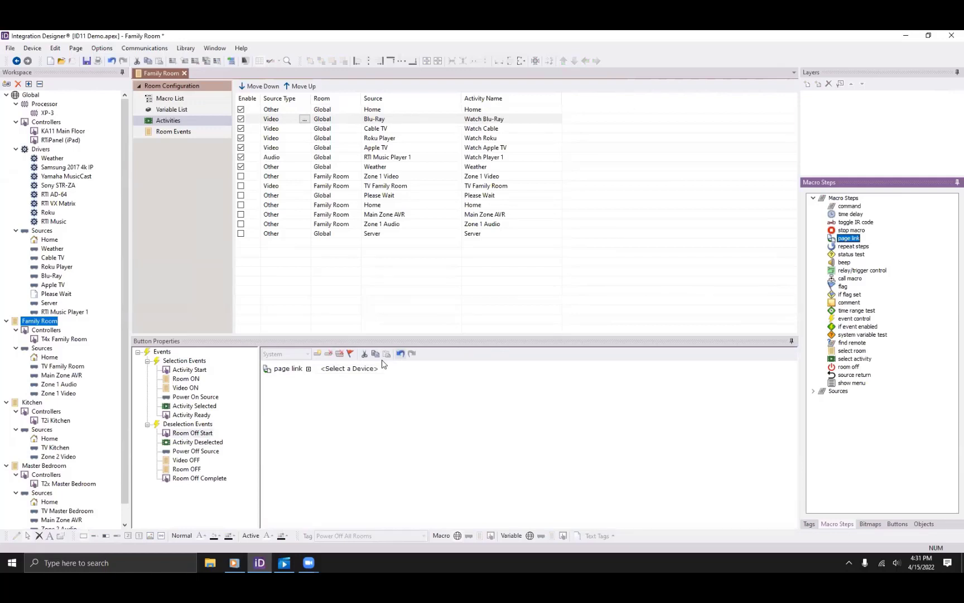
{"action": "left_click", "coordinate": [357, 369]}
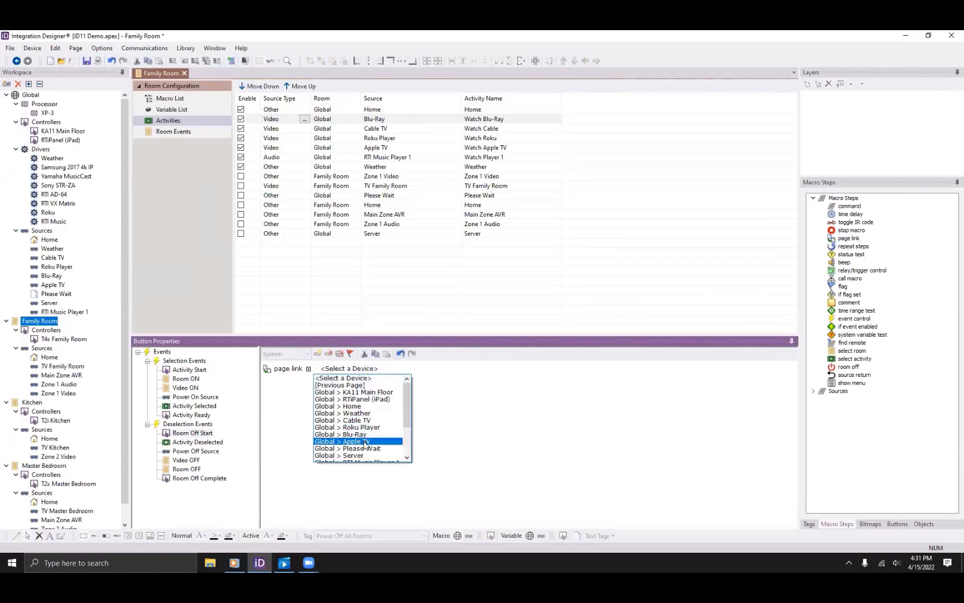
{"action": "left_click", "coordinate": [365, 449]}
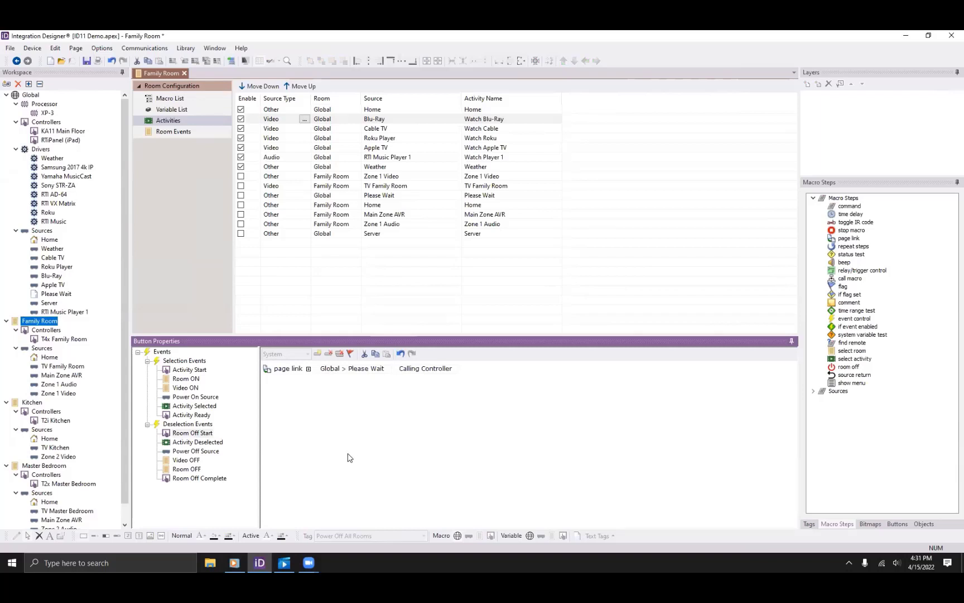
{"action": "left_click", "coordinate": [193, 442]}
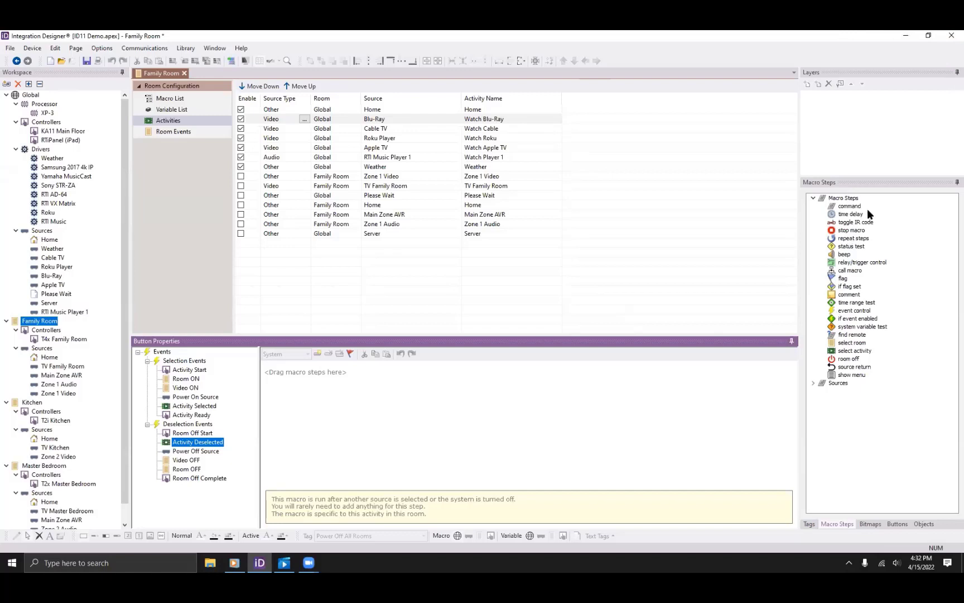
Add a command step to Activity Deselected that sends PAUSE to the Blu-Ray player.
{"action": "left_click", "coordinate": [851, 207]}
{"action": "left_click_drag", "start_coordinate": [850, 207], "coordinate": [391, 368]}
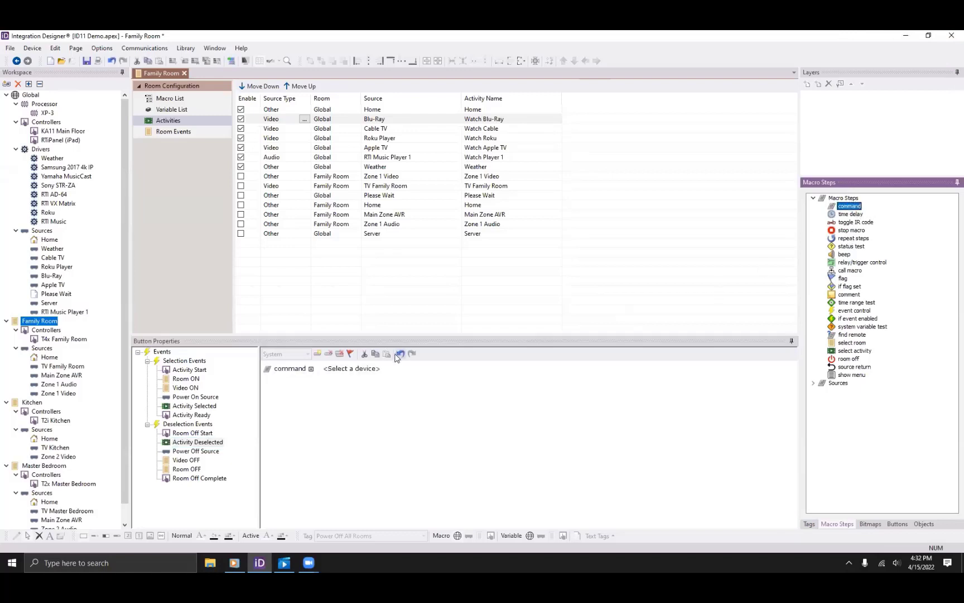
{"action": "left_click", "coordinate": [352, 371]}
{"action": "left_click", "coordinate": [357, 434]}
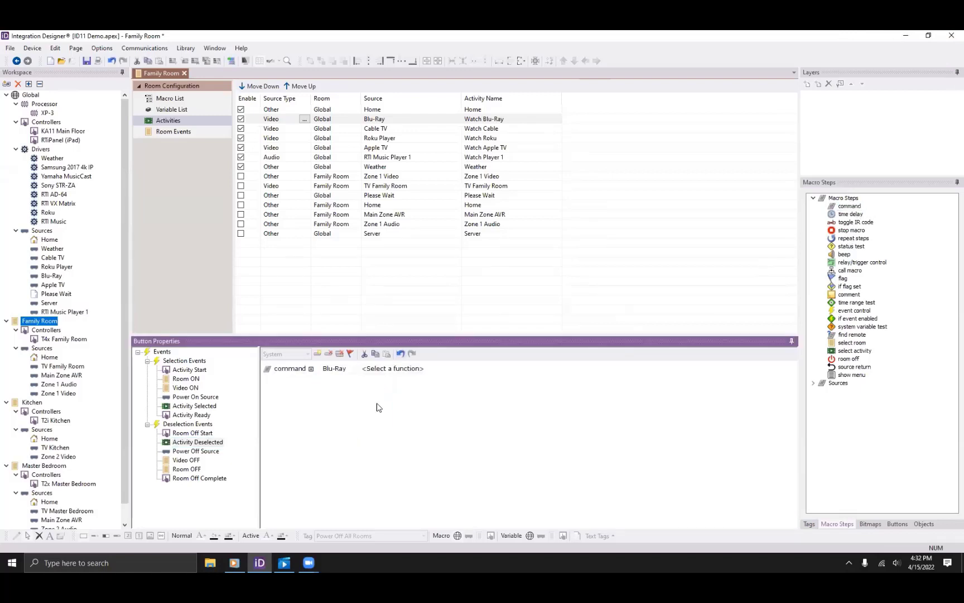
{"action": "left_click", "coordinate": [398, 369]}
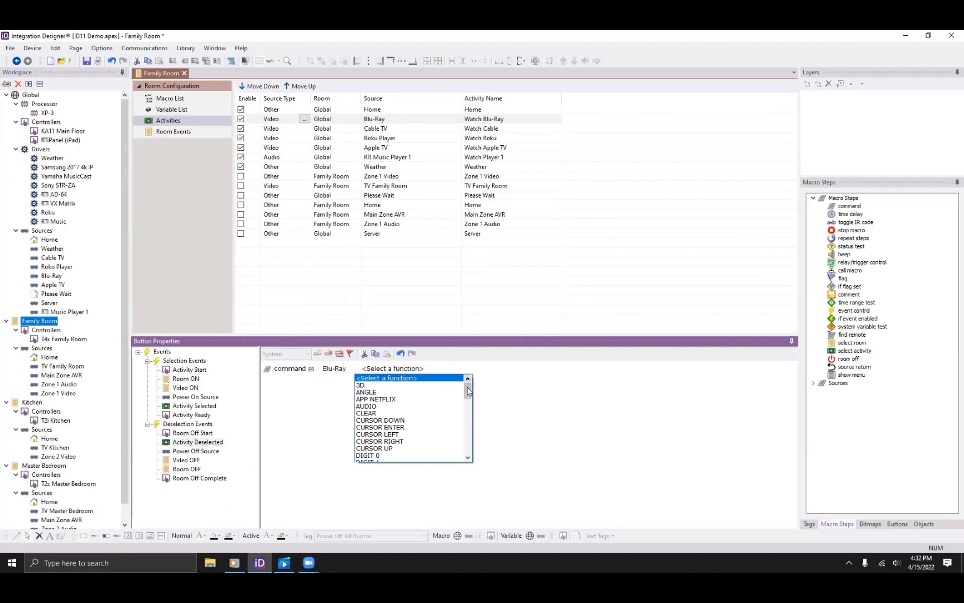
{"action": "left_click_drag", "start_coordinate": [468, 380], "coordinate": [467, 427]}
{"action": "left_click", "coordinate": [394, 442]}
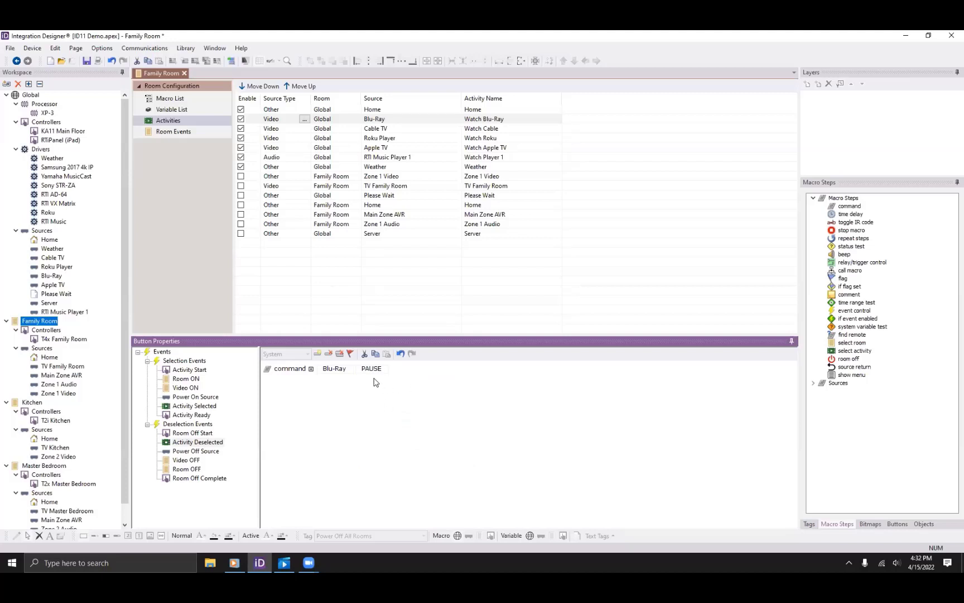
{"action": "left_click", "coordinate": [193, 451]}
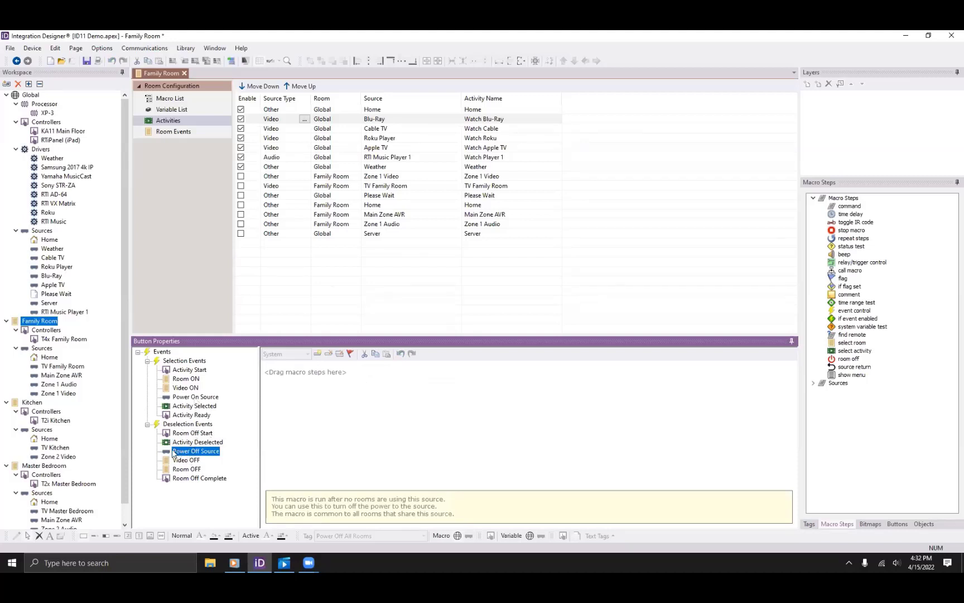
Copy the Blu-Ray POWER ON step into Power Off Source and change its command to POWER OFF.
{"action": "left_click", "coordinate": [182, 397]}
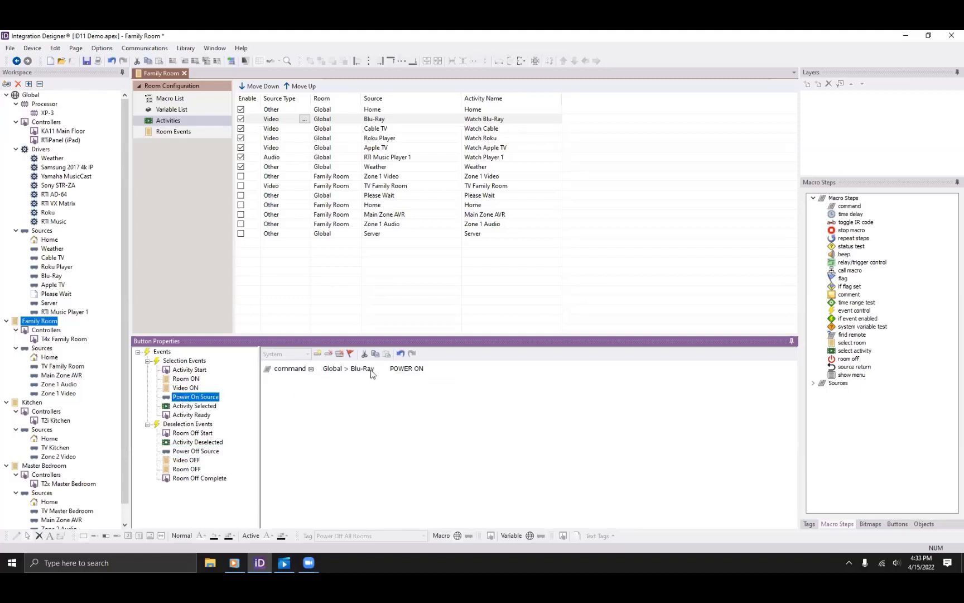
{"action": "left_click", "coordinate": [375, 354]}
{"action": "left_click", "coordinate": [190, 453]}
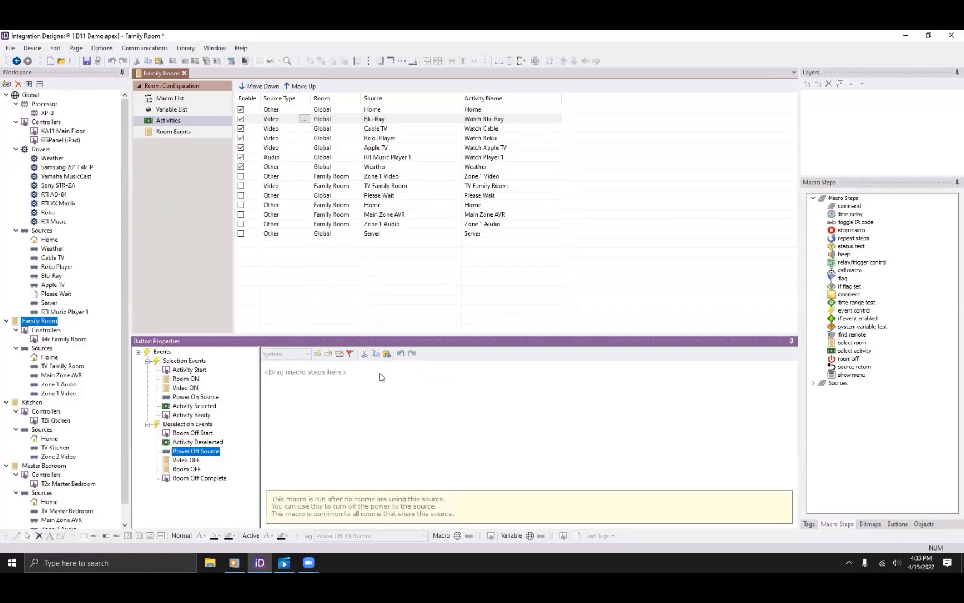
{"action": "left_click", "coordinate": [386, 354]}
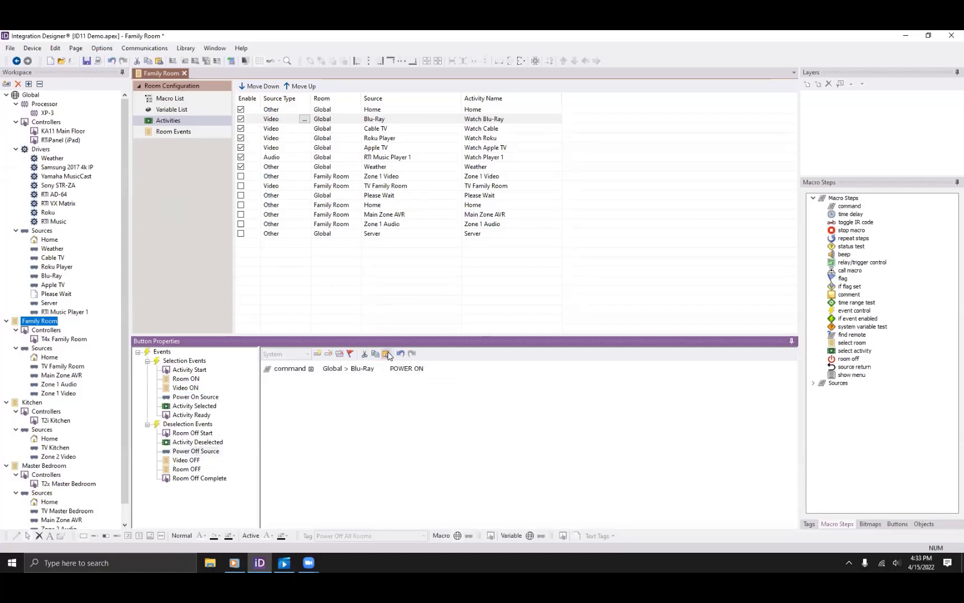
{"action": "left_click", "coordinate": [414, 369]}
{"action": "scroll", "coordinate": [415, 381], "scroll_direction": "up", "scroll_amount": 1}
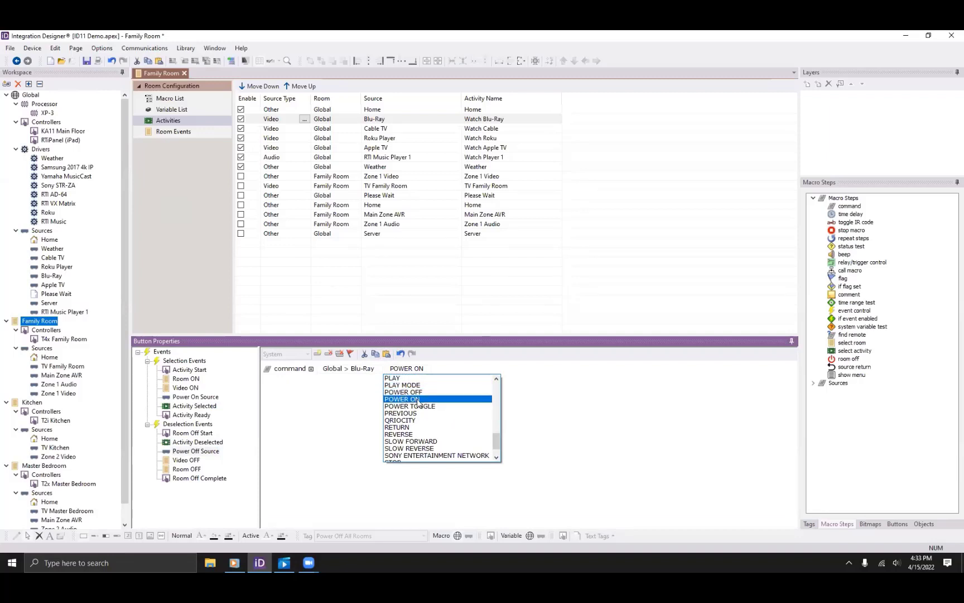
{"action": "left_click", "coordinate": [431, 393]}
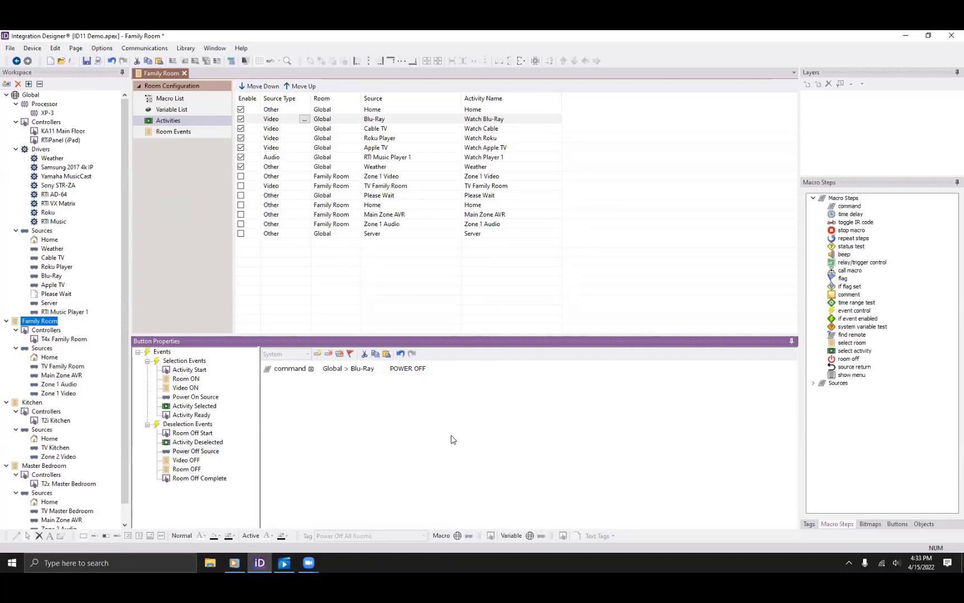
{"action": "left_click", "coordinate": [188, 460]}
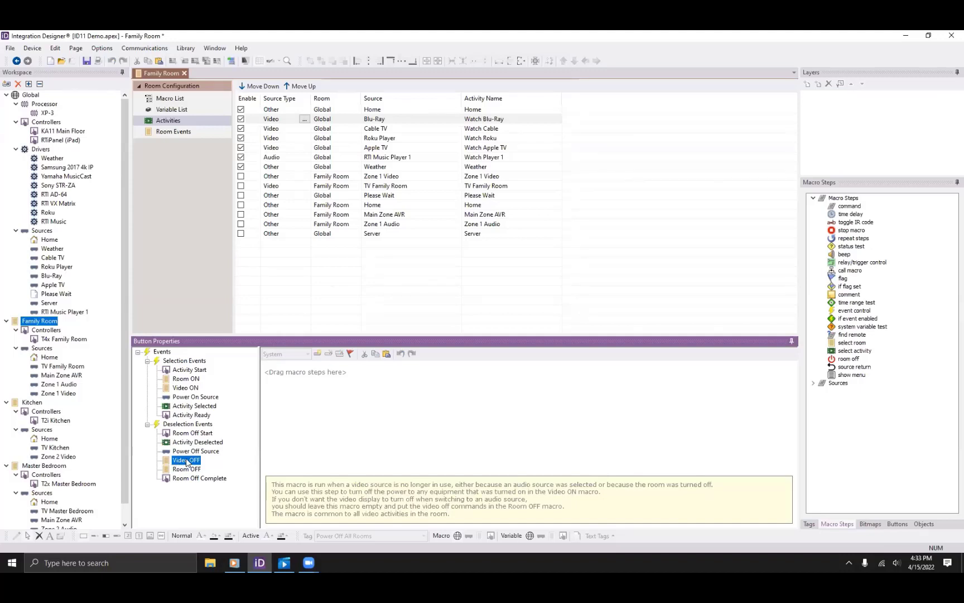
Paste the Samsung TV power step from Video ON into Video OFF, set to Power Off.
{"action": "left_click", "coordinate": [190, 389]}
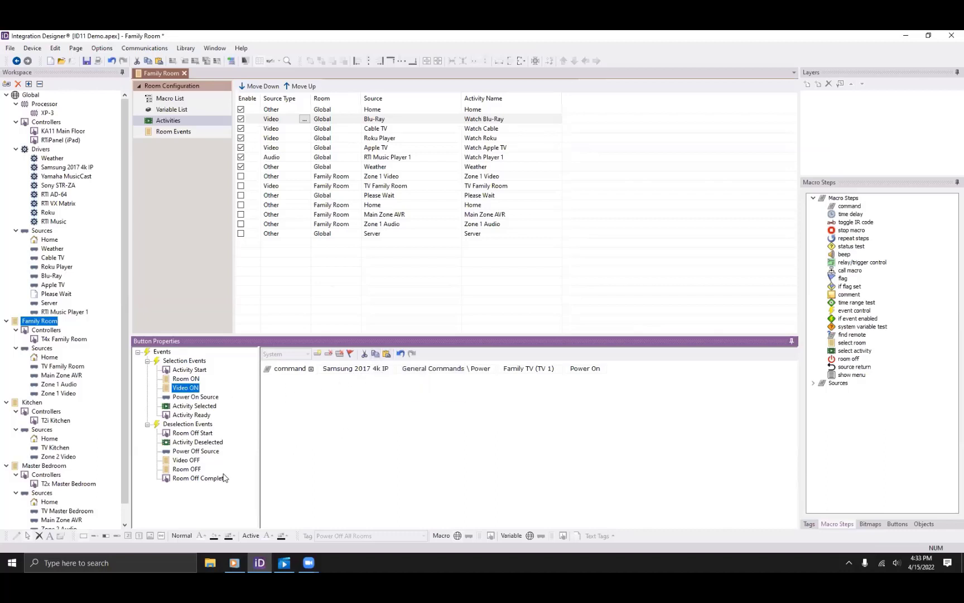
{"action": "left_click", "coordinate": [187, 460]}
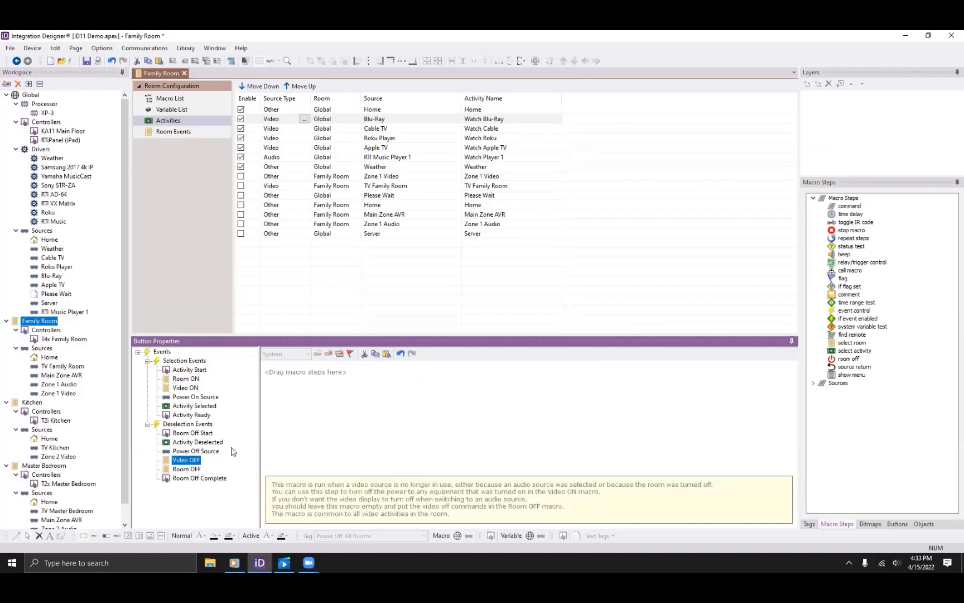
{"action": "left_click", "coordinate": [387, 354]}
{"action": "left_click", "coordinate": [579, 370]}
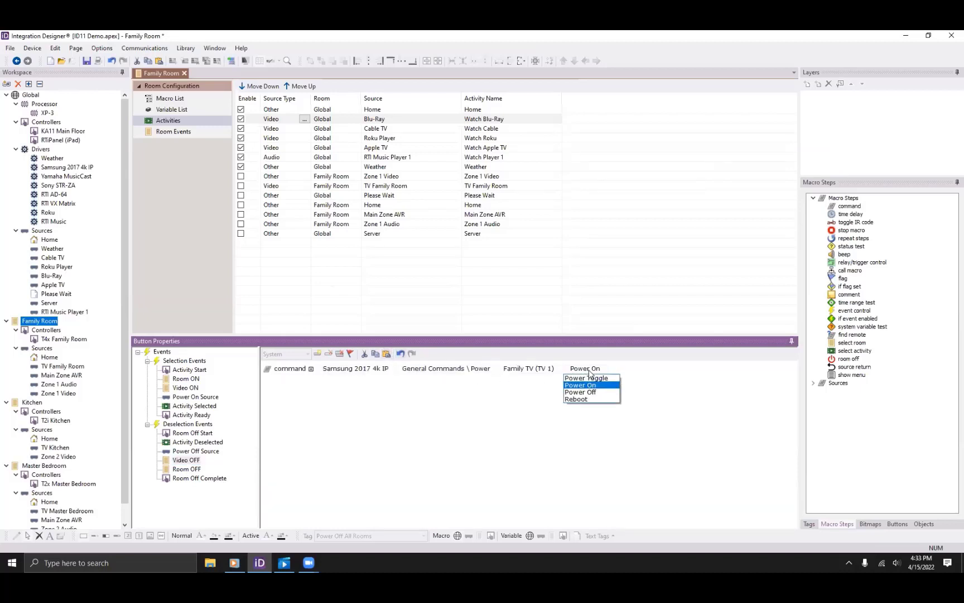
{"action": "left_click", "coordinate": [595, 392]}
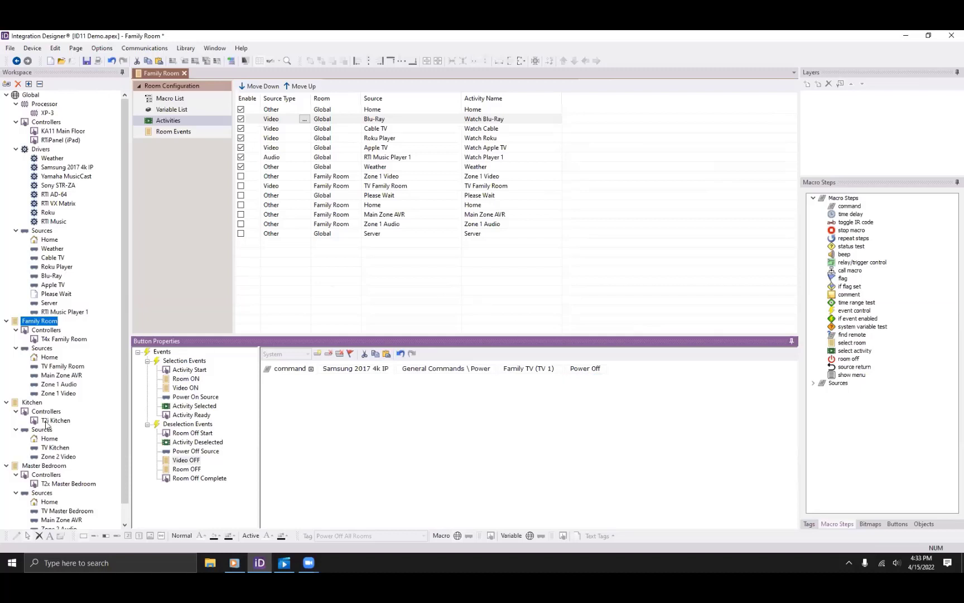
{"action": "left_click", "coordinate": [187, 469]}
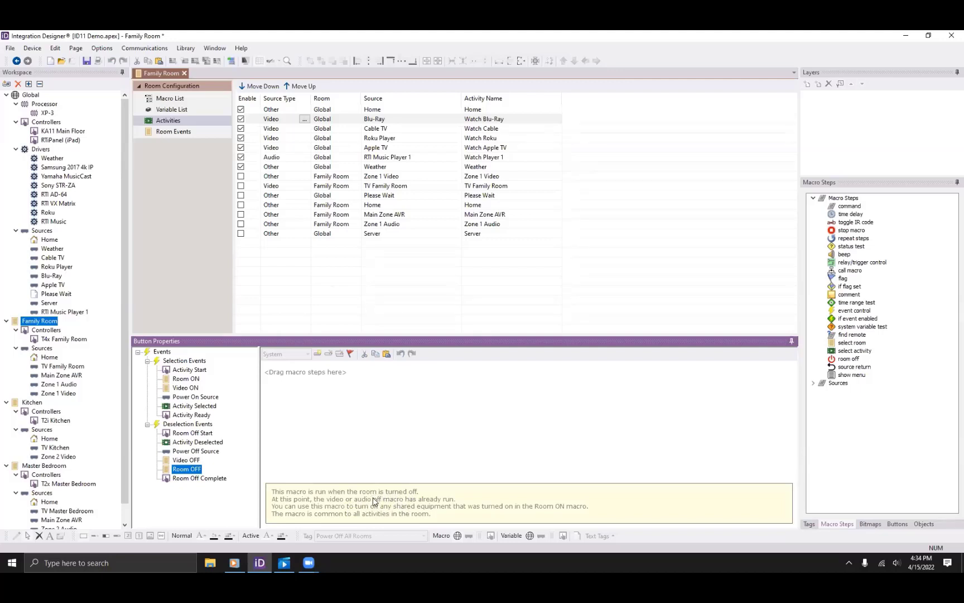
Paste the Yamaha MusicCast power step from Room ON into Room OFF with value Off.
{"action": "left_click", "coordinate": [197, 379]}
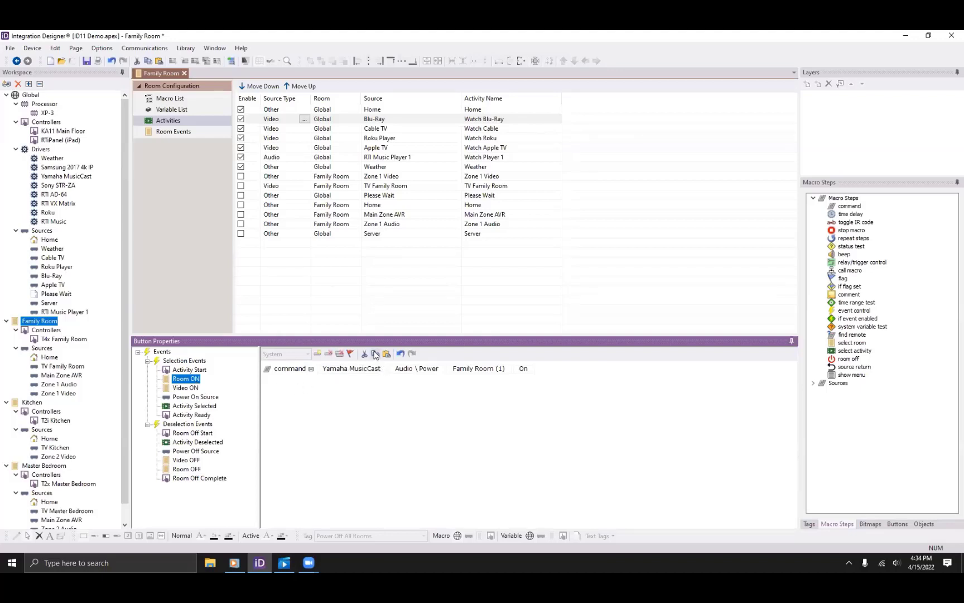
{"action": "left_click", "coordinate": [193, 470]}
{"action": "left_click", "coordinate": [386, 354]}
{"action": "left_click", "coordinate": [528, 369]}
{"action": "left_click", "coordinate": [519, 392]}
{"action": "left_click", "coordinate": [214, 478]}
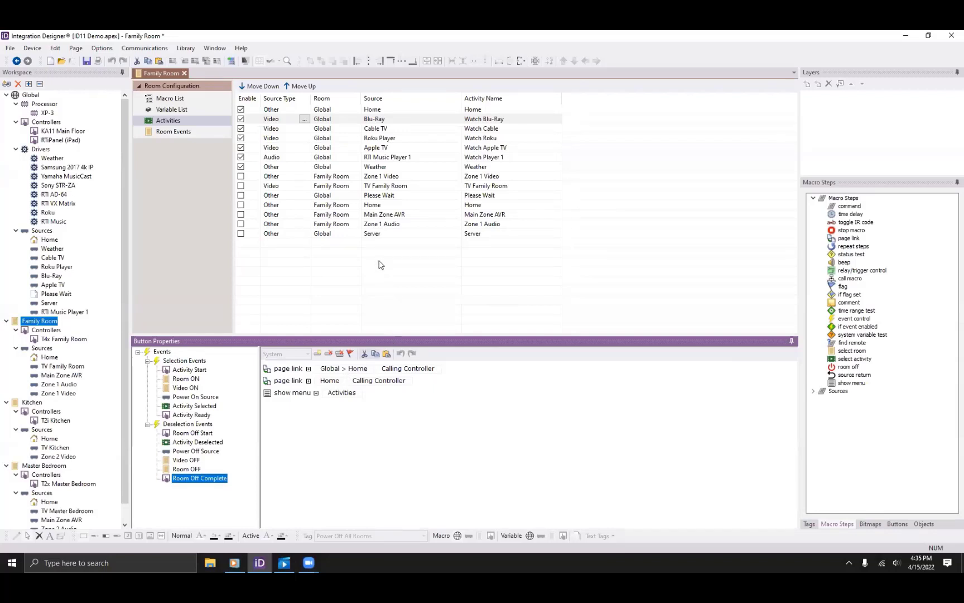
Review the Home activity's Activity Selected, Ready and Deselected macros, then open the Global Home page.
{"action": "left_click", "coordinate": [274, 109]}
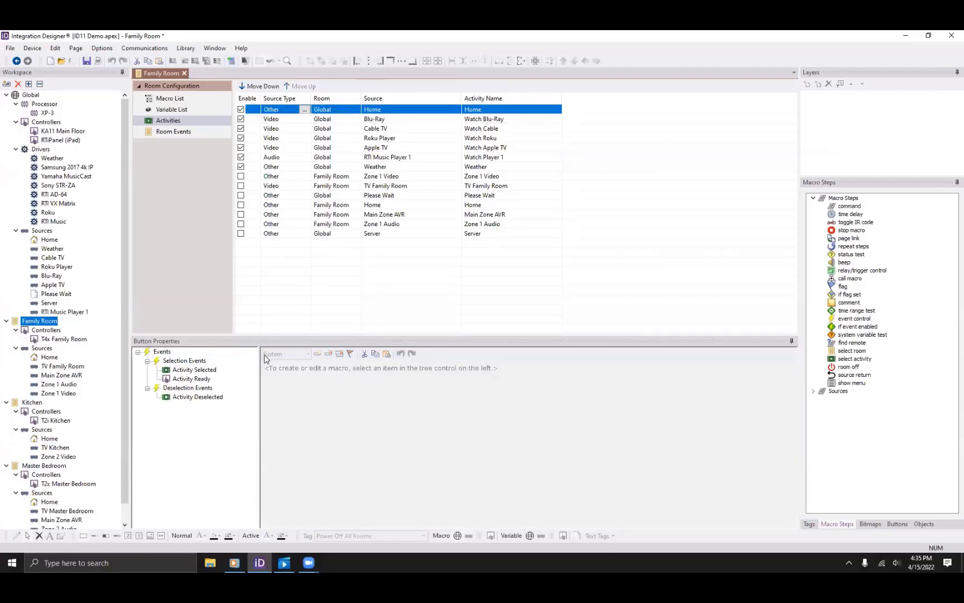
{"action": "left_click", "coordinate": [193, 370]}
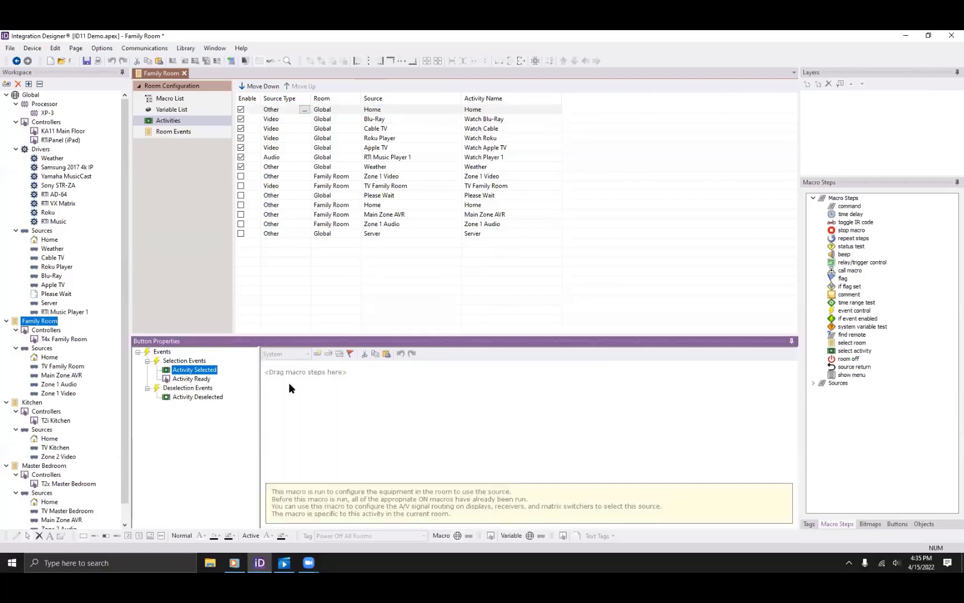
{"action": "left_click", "coordinate": [210, 380]}
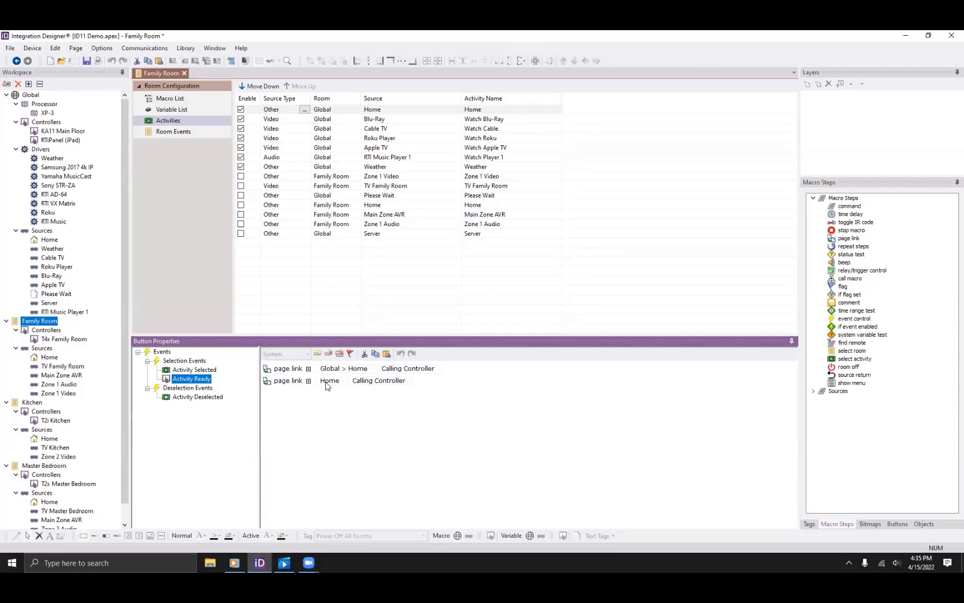
{"action": "left_click", "coordinate": [198, 396]}
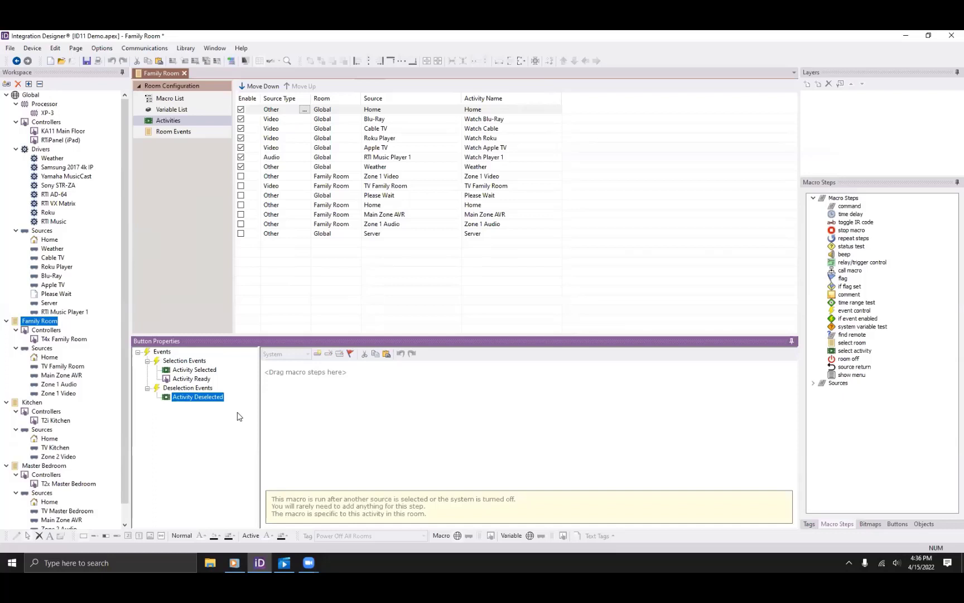
{"action": "left_click", "coordinate": [52, 242]}
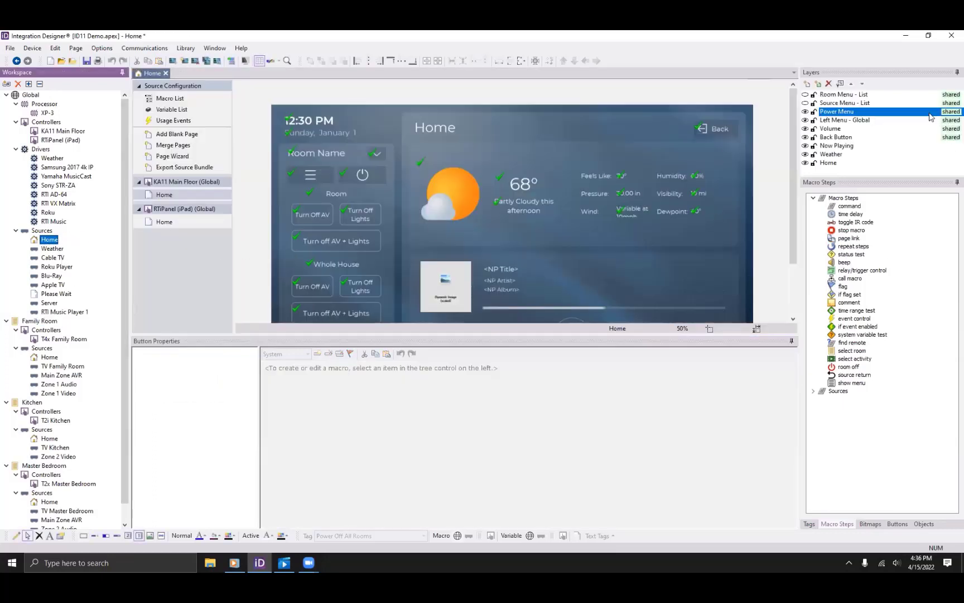
Preview the Room Menu - List and Source Menu - List layers on the Home page instead of Power Menu.
{"action": "left_click", "coordinate": [805, 112]}
{"action": "left_click", "coordinate": [806, 95]}
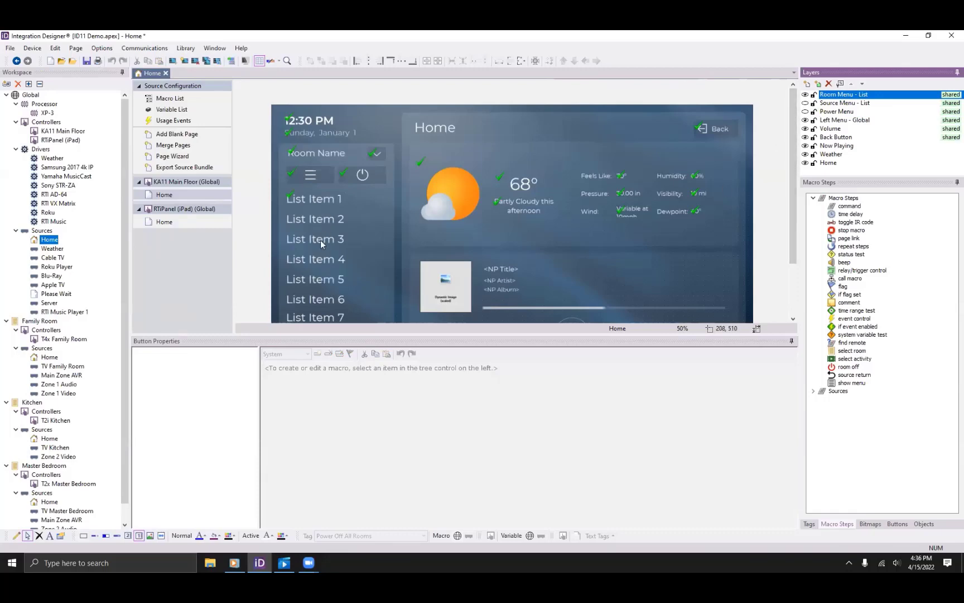
{"action": "mouse_move", "coordinate": [321, 265]}
{"action": "left_mouse_down"}
{"action": "mouse_move", "coordinate": [317, 281]}
{"action": "mouse_move", "coordinate": [317, 268]}
{"action": "left_mouse_up"}
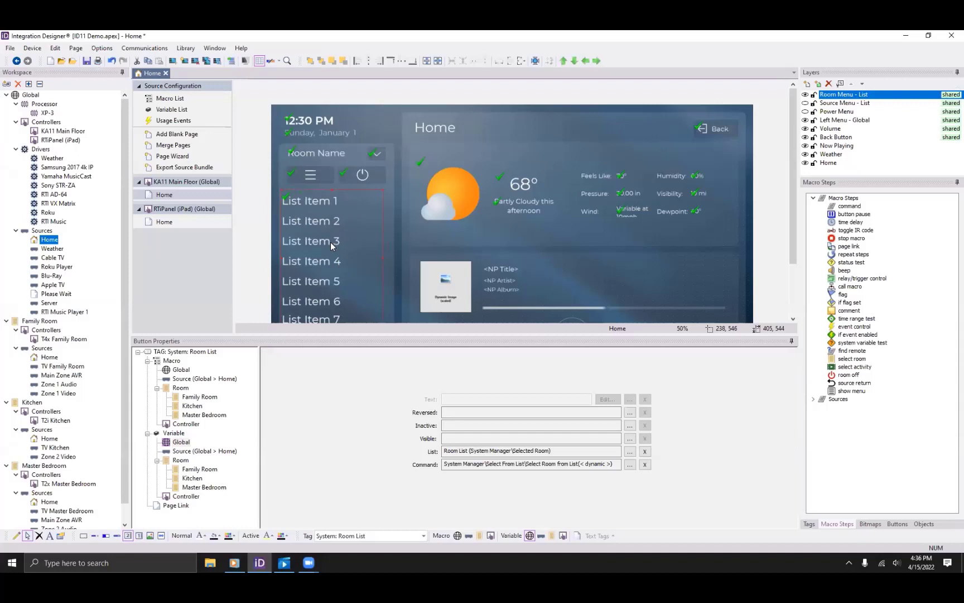
{"action": "left_click_drag", "start_coordinate": [331, 242], "coordinate": [346, 240]}
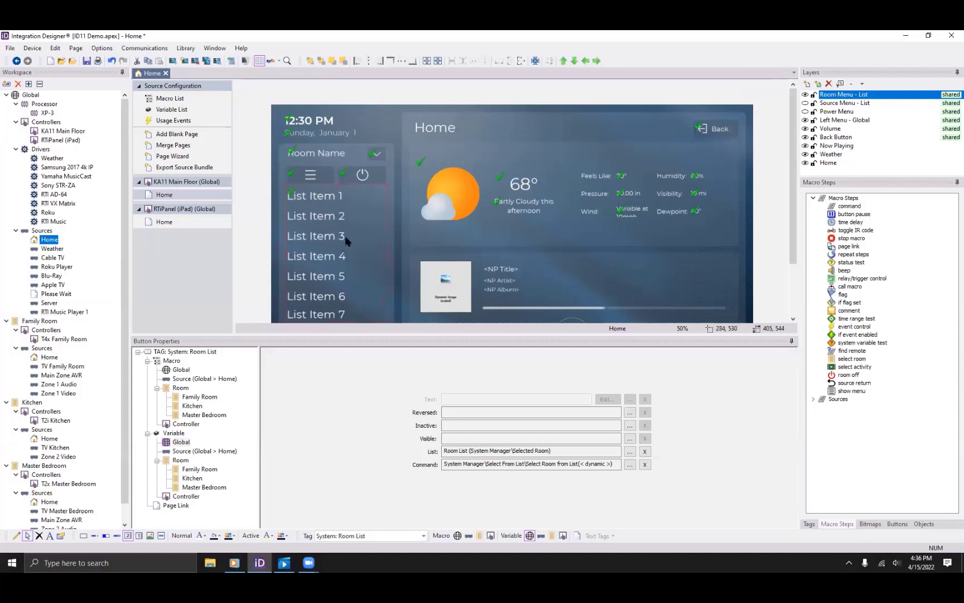
{"action": "left_click", "coordinate": [805, 94]}
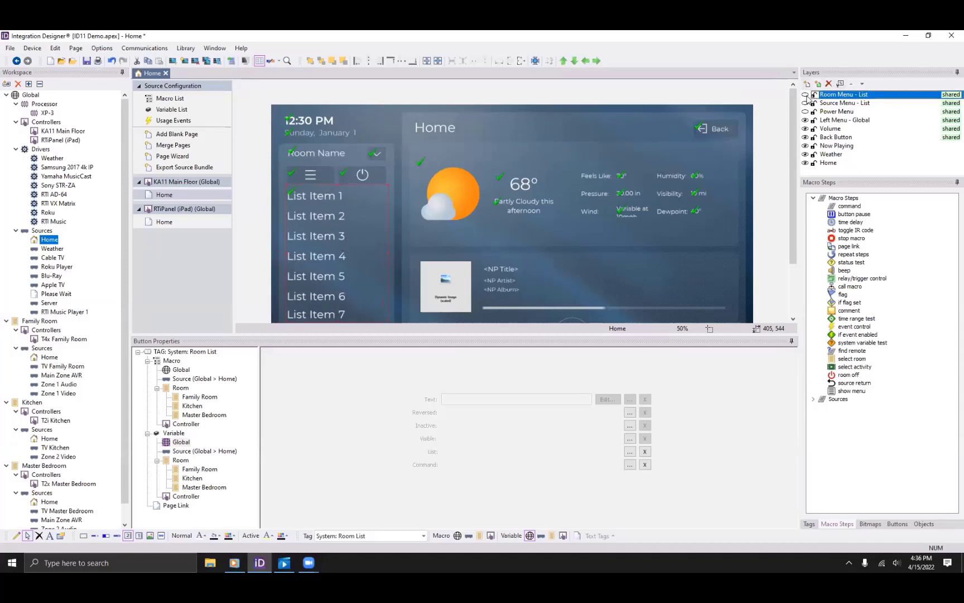
{"action": "left_click", "coordinate": [805, 103]}
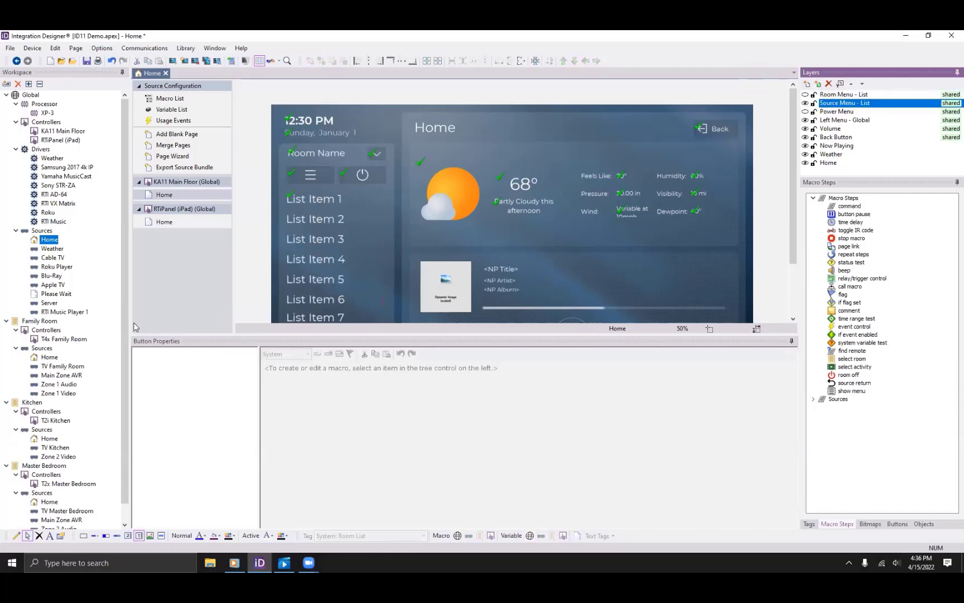
{"action": "left_click", "coordinate": [36, 321]}
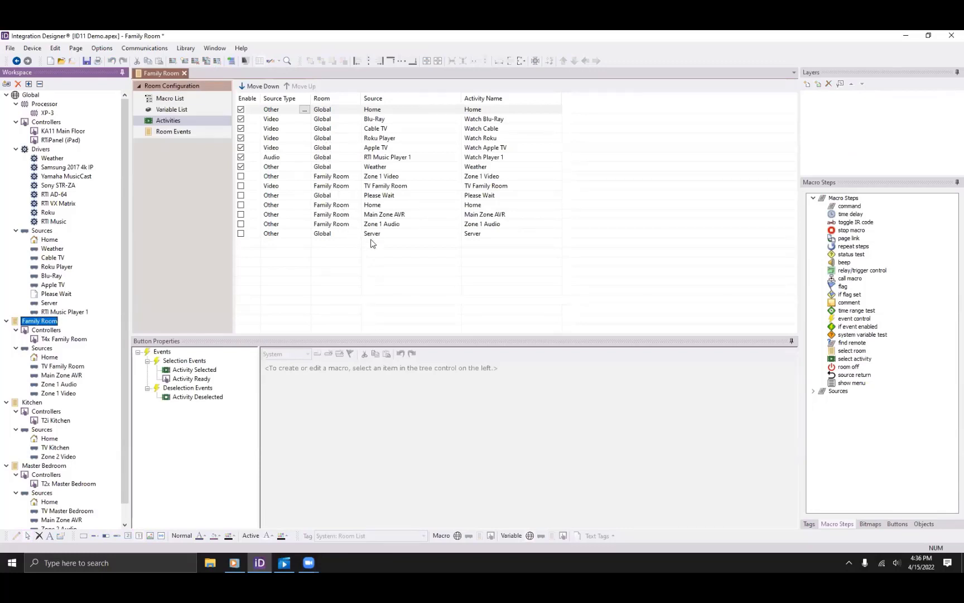
Open the Family Room's Selection Event and view the Room Selected macro steps.
{"action": "left_click", "coordinate": [169, 138]}
{"action": "left_click", "coordinate": [165, 133]}
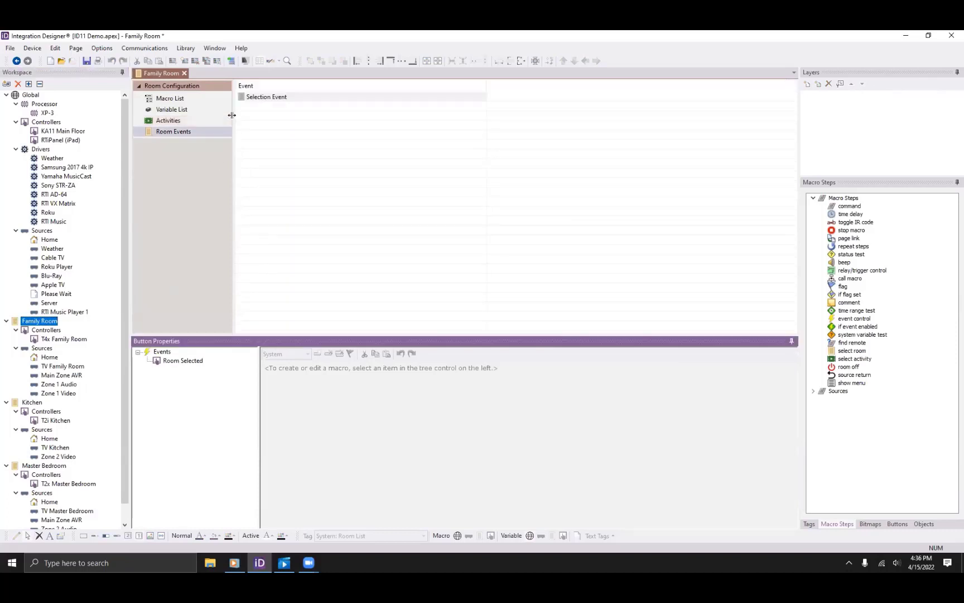
{"action": "left_click", "coordinate": [271, 99]}
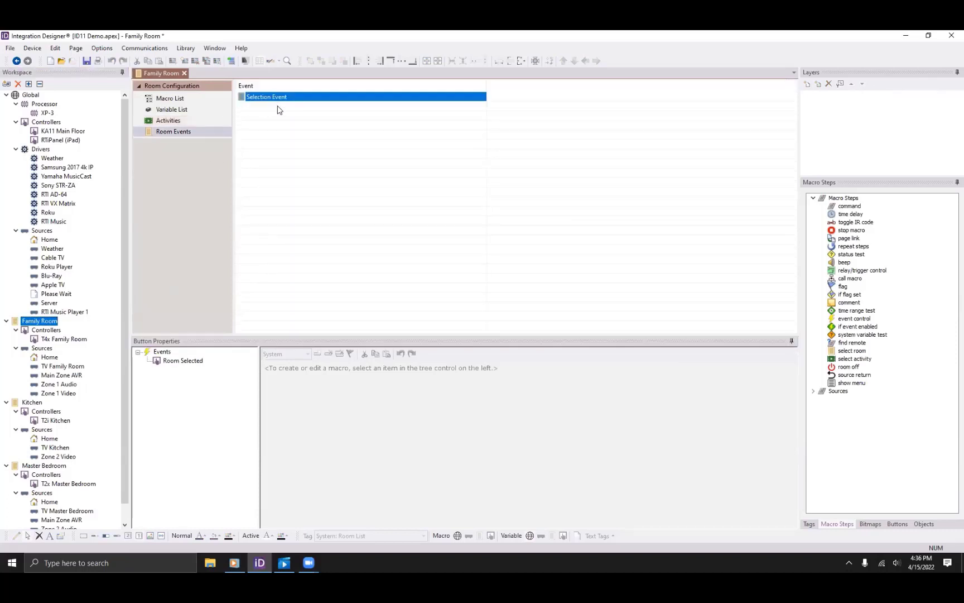
{"action": "left_click", "coordinate": [183, 360]}
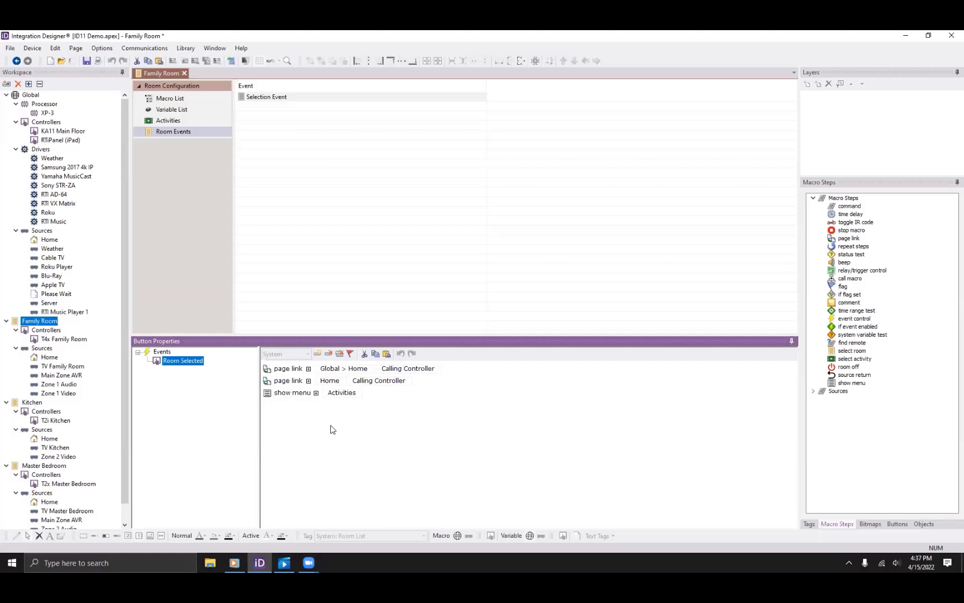
Choose a new RTiPanel (iPad) controller placed in the Global room.
{"action": "left_click", "coordinate": [7, 84]}
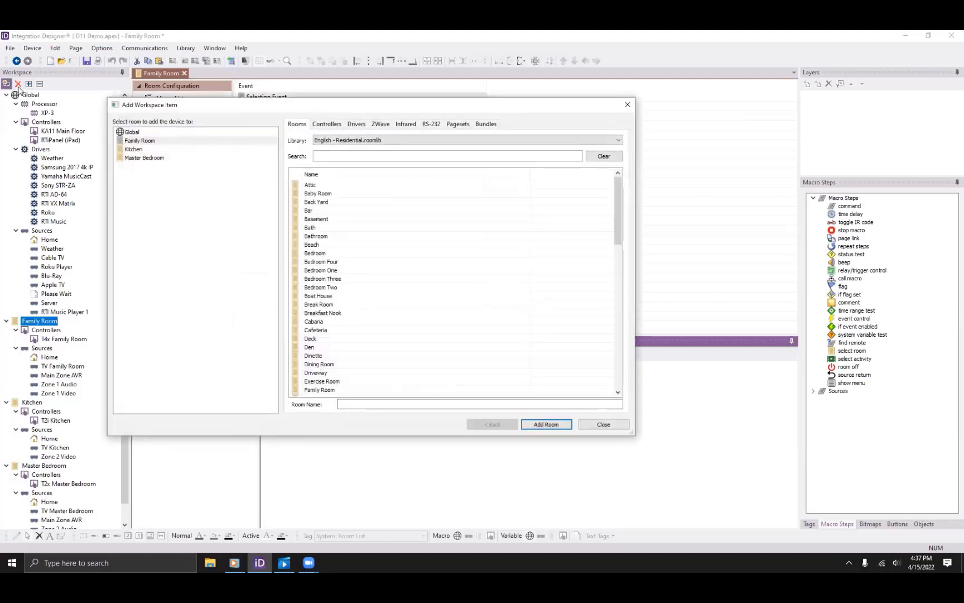
{"action": "left_click", "coordinate": [321, 124]}
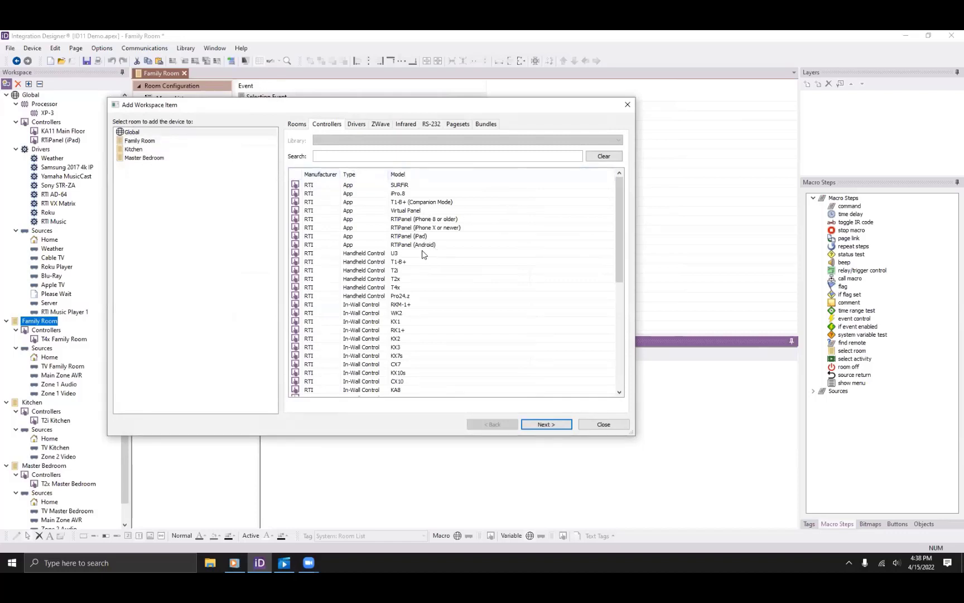
{"action": "left_click", "coordinate": [414, 237]}
{"action": "left_click", "coordinate": [119, 132]}
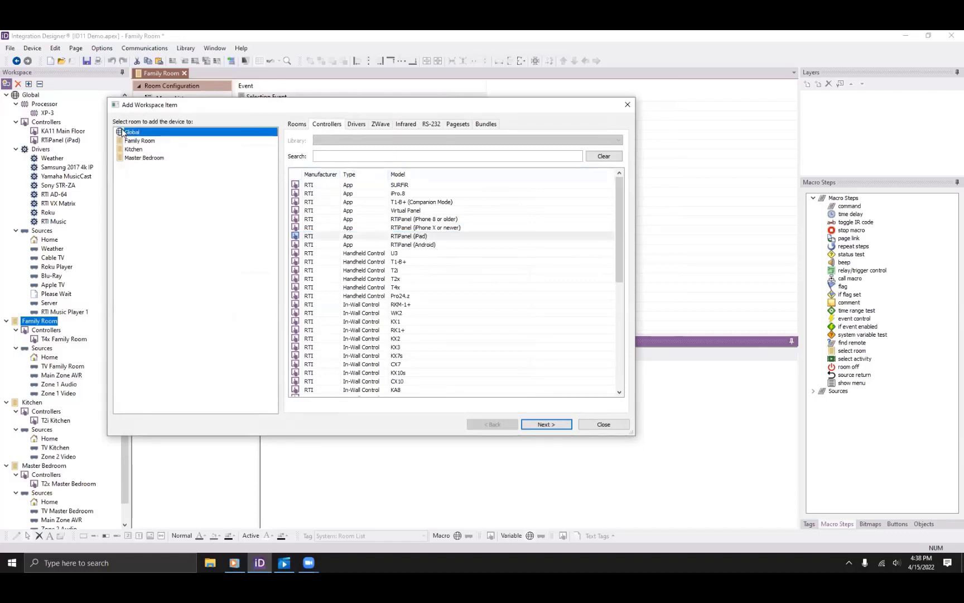
{"action": "left_click", "coordinate": [533, 425]}
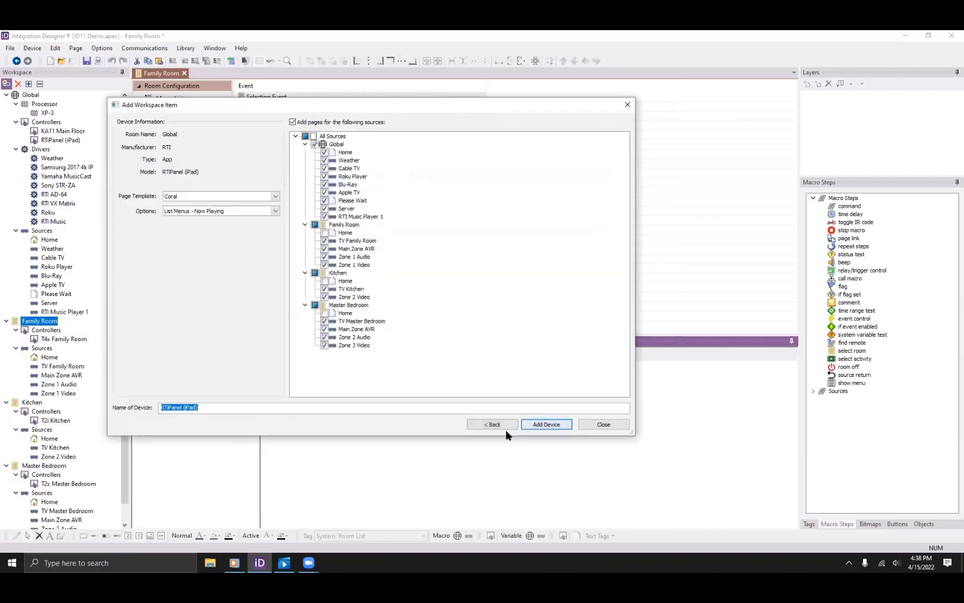
Skip Family Room, Kitchen and Master Bedroom pages, use Button Menus - Now Playing, and add the panel.
{"action": "left_click", "coordinate": [315, 225]}
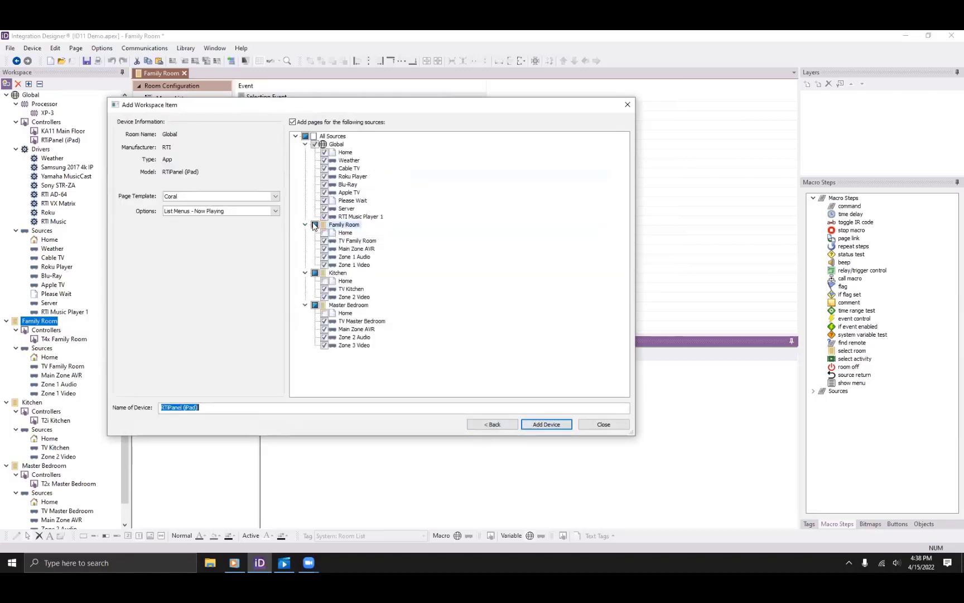
{"action": "left_click", "coordinate": [316, 273]}
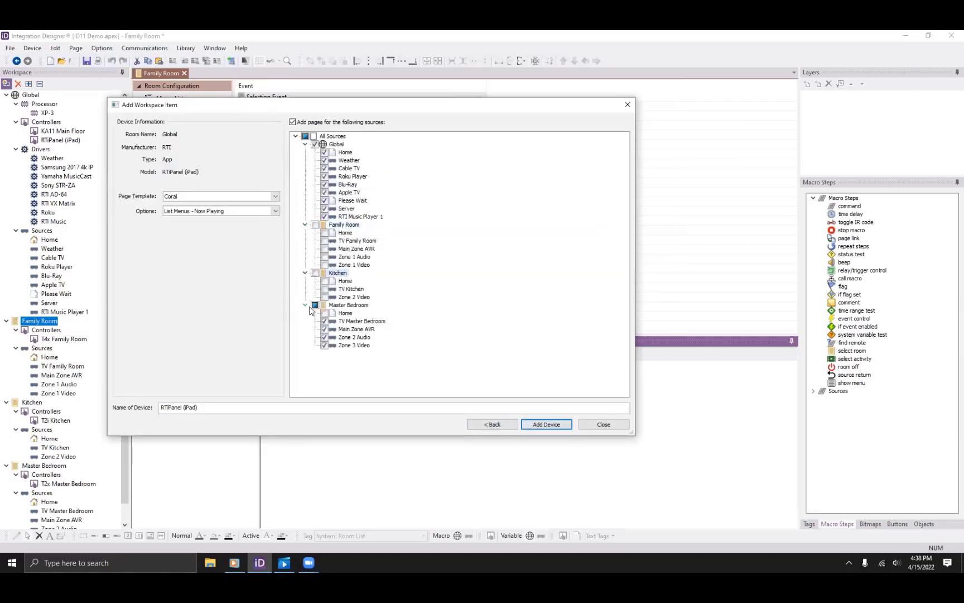
{"action": "left_click", "coordinate": [312, 305]}
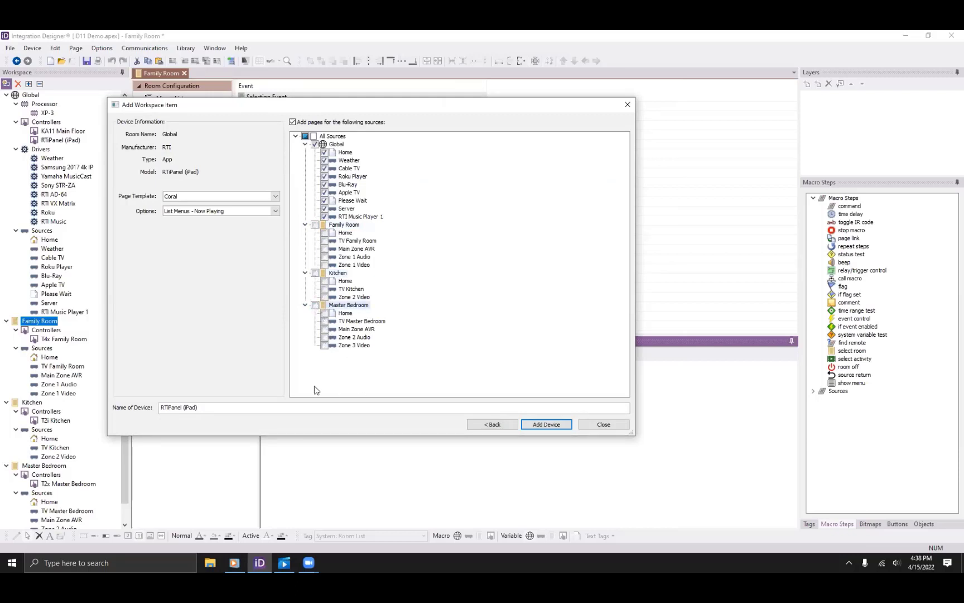
{"action": "left_click", "coordinate": [195, 212]}
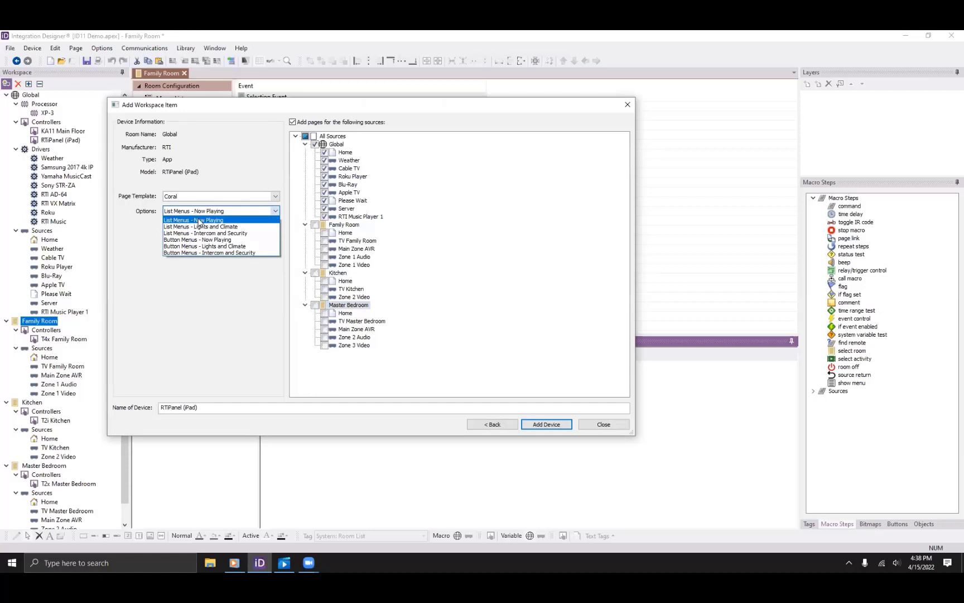
{"action": "left_click", "coordinate": [217, 240]}
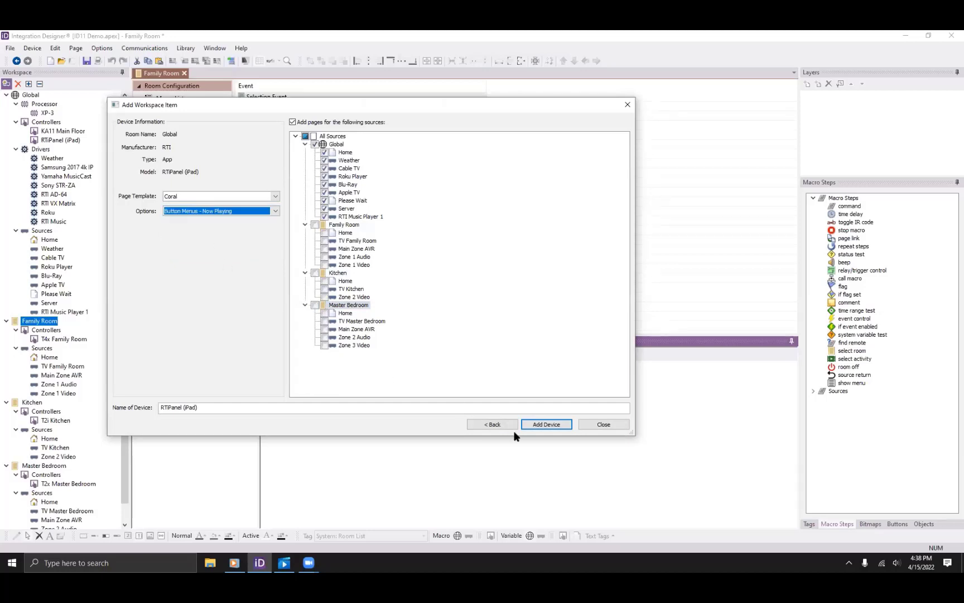
{"action": "left_click", "coordinate": [546, 424]}
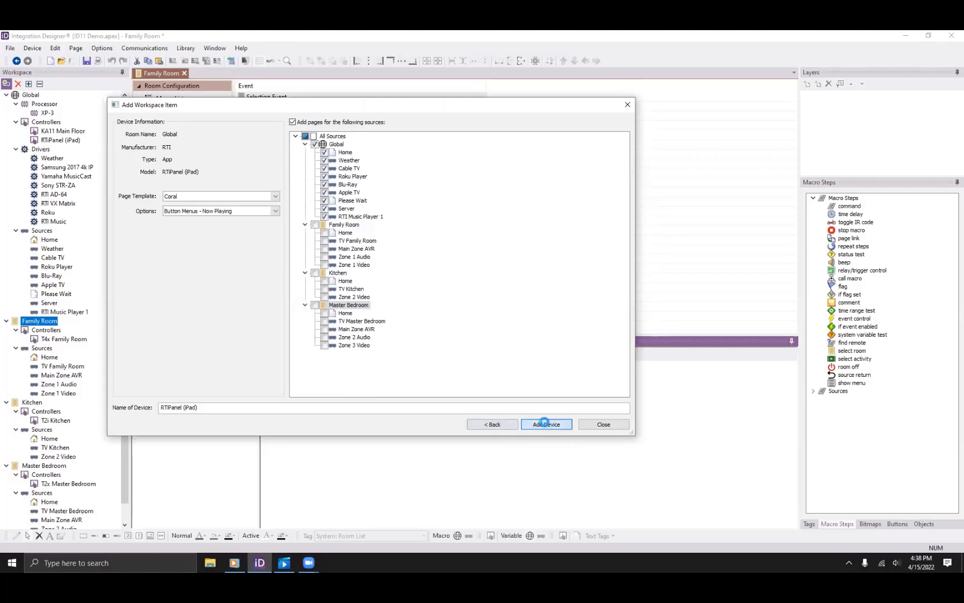
{"action": "left_click", "coordinate": [586, 422]}
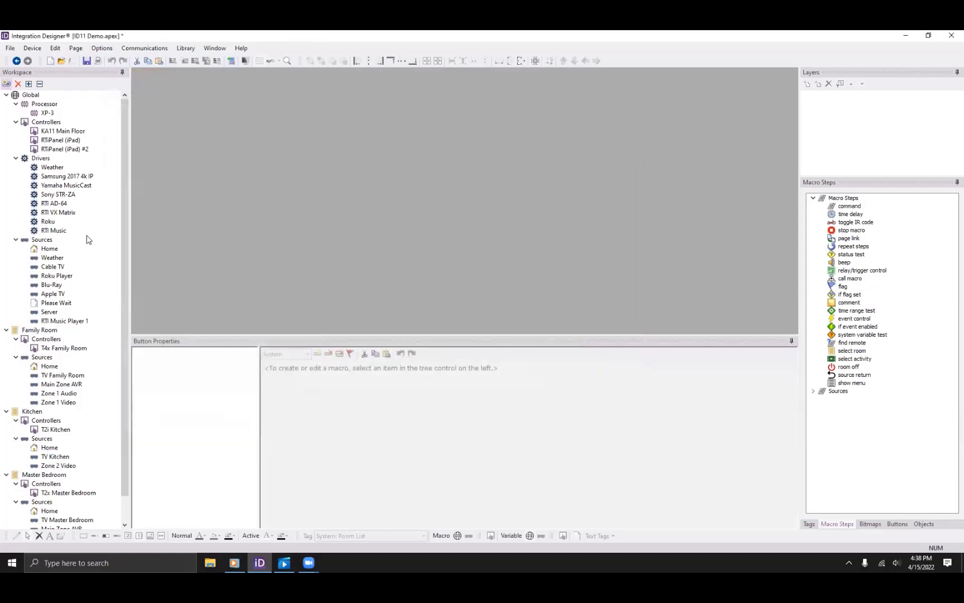
Open RTiPanel (iPad) #2's Home page in landscape with a larger editing area.
{"action": "double_click", "coordinate": [63, 148]}
{"action": "left_click", "coordinate": [187, 172]}
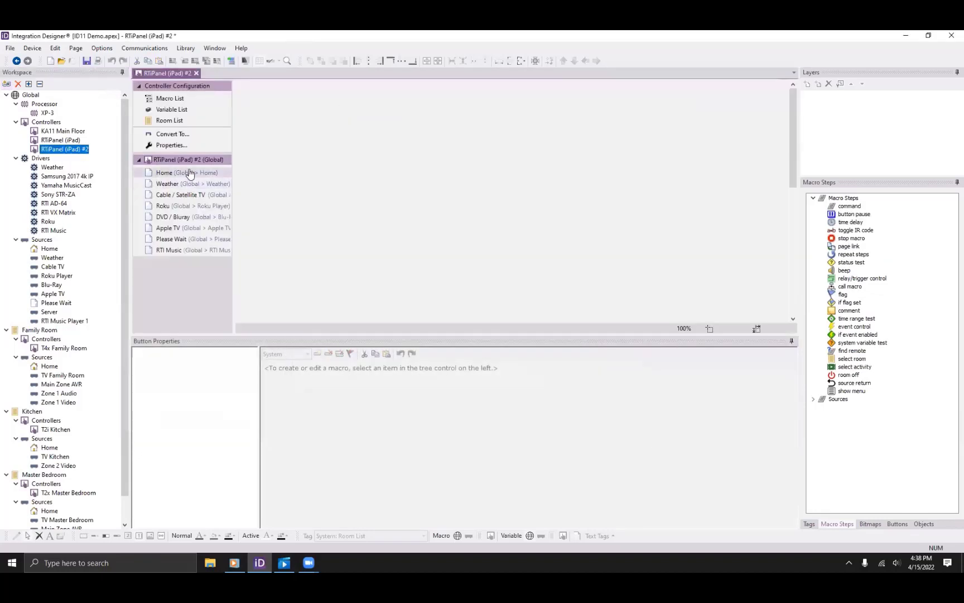
{"action": "left_click_drag", "start_coordinate": [398, 335], "coordinate": [385, 443]}
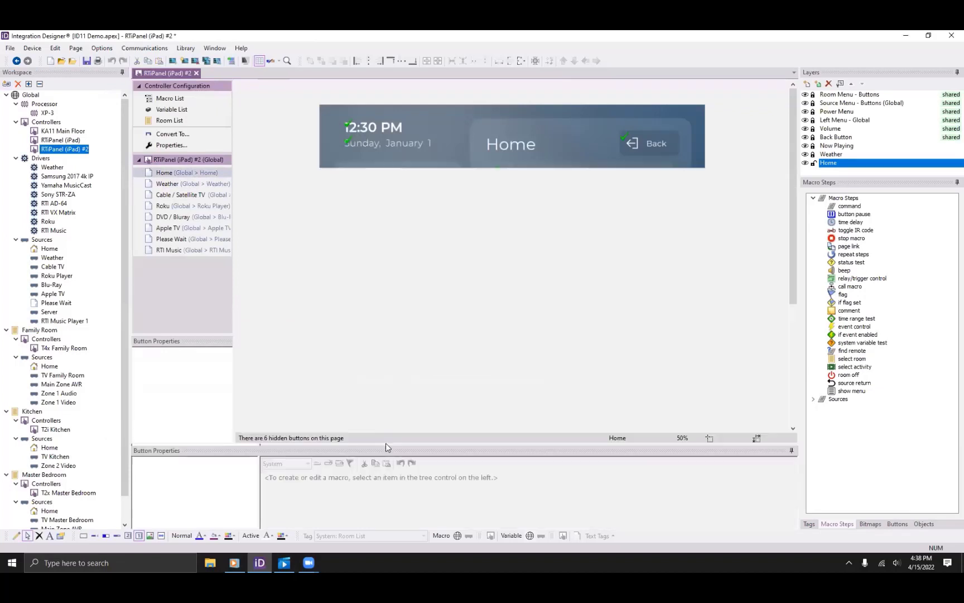
{"action": "key", "text": "ctrl+r"}
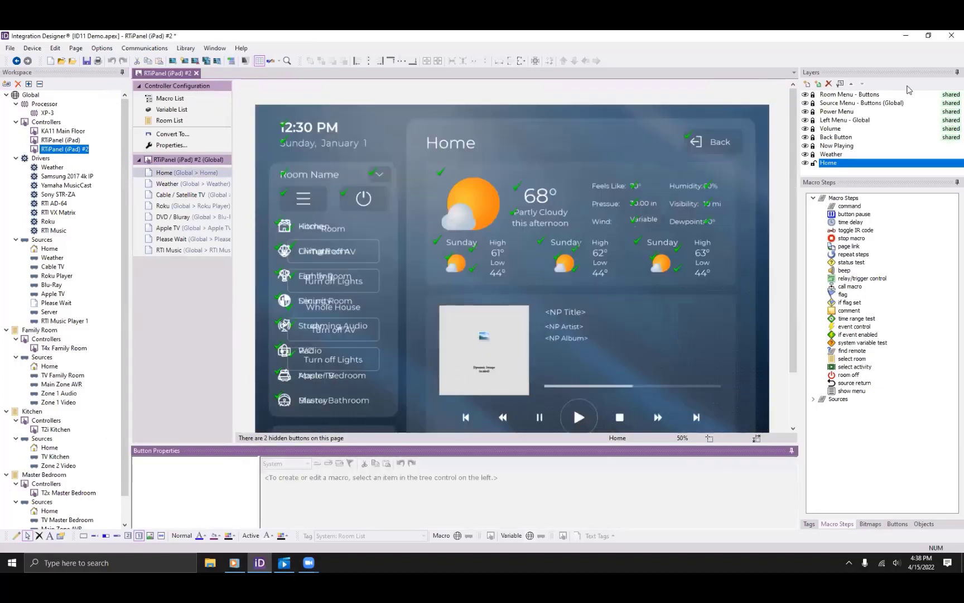
Hide the Source Menu and Power Menu layers, show Room Menu - Buttons, and unlock both menu layers.
{"action": "left_click", "coordinate": [807, 95]}
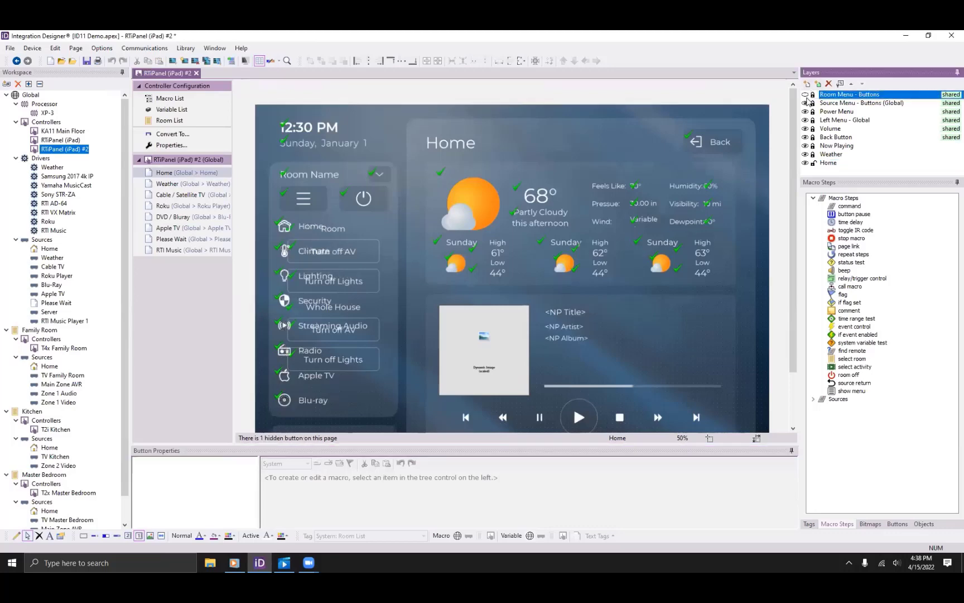
{"action": "left_click", "coordinate": [805, 103]}
{"action": "left_click", "coordinate": [805, 112]}
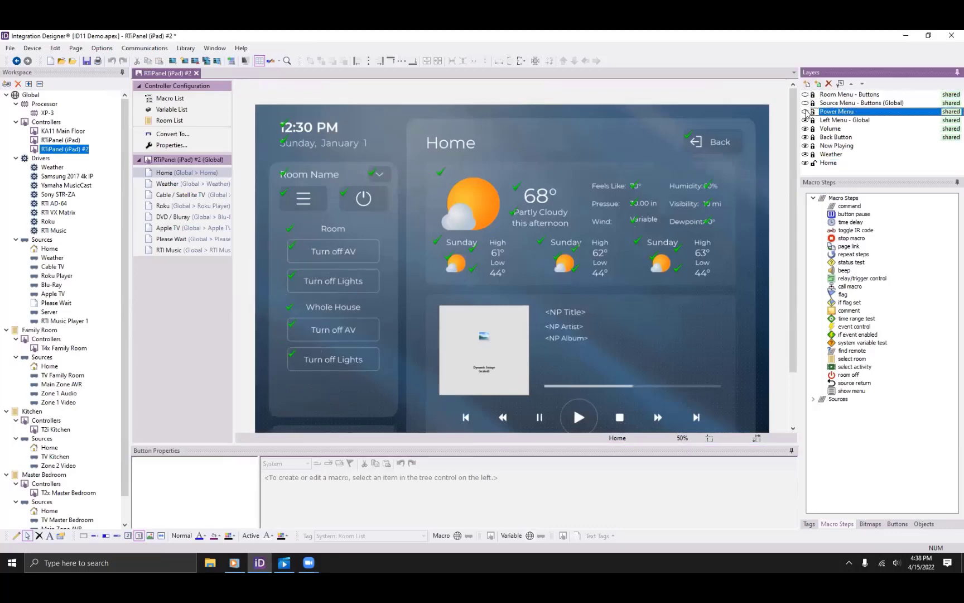
{"action": "left_click", "coordinate": [806, 95]}
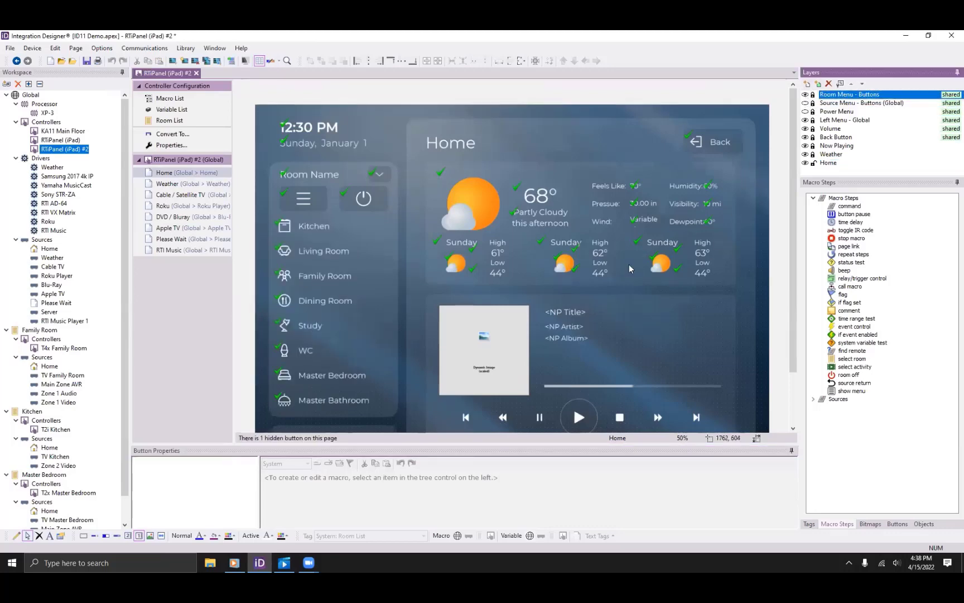
{"action": "left_click", "coordinate": [813, 94]}
{"action": "left_click", "coordinate": [813, 103]}
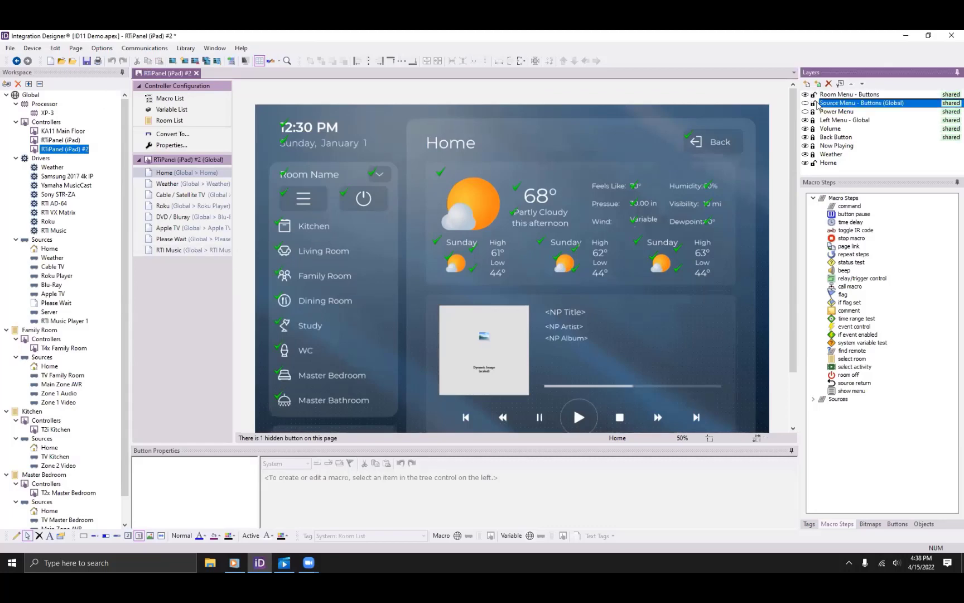
Inspect the Kitchen, Living Room and Family Room buttons' room macros.
{"action": "left_click", "coordinate": [343, 233]}
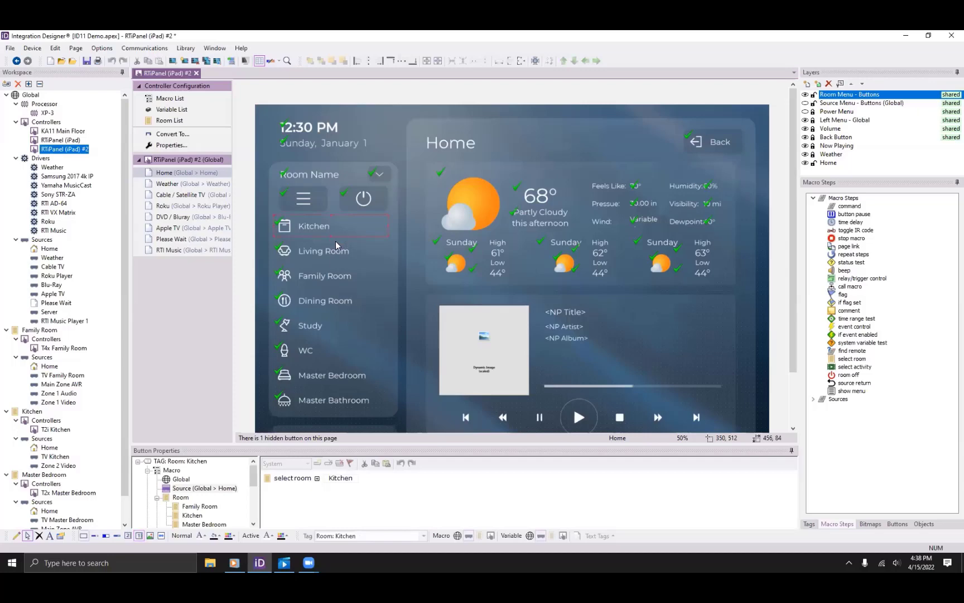
{"action": "left_click", "coordinate": [332, 255]}
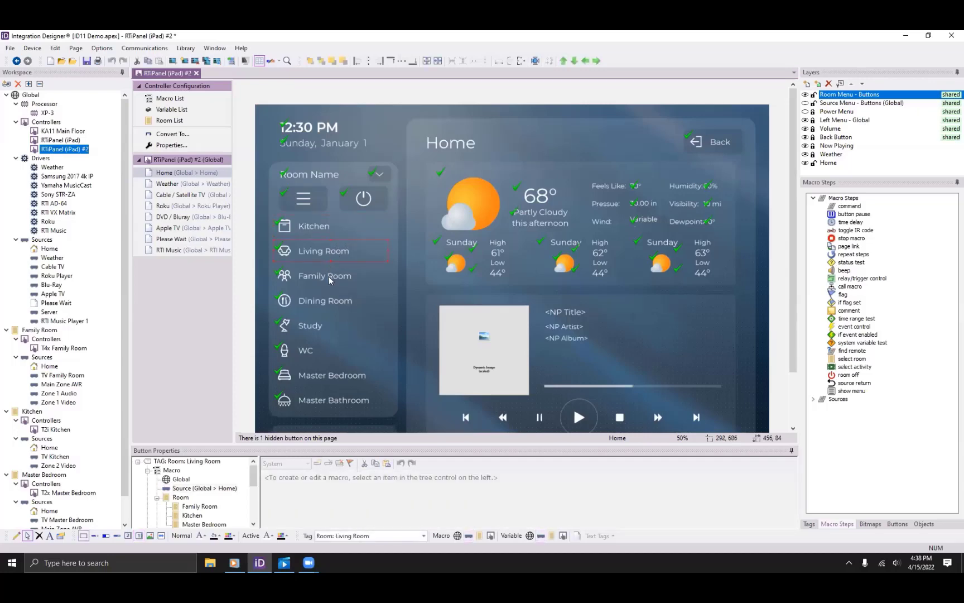
{"action": "left_click", "coordinate": [328, 278]}
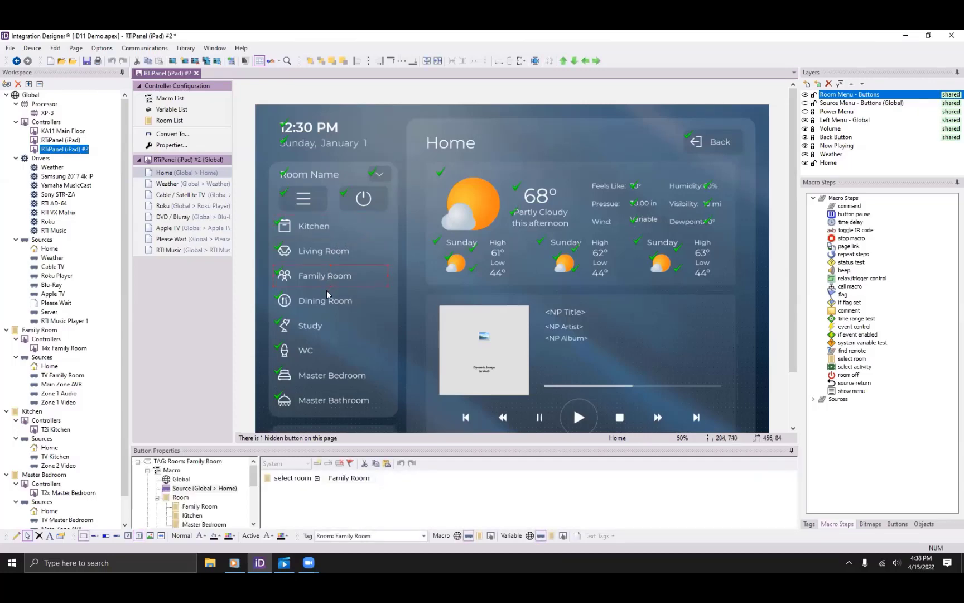
{"action": "left_click", "coordinate": [303, 227]}
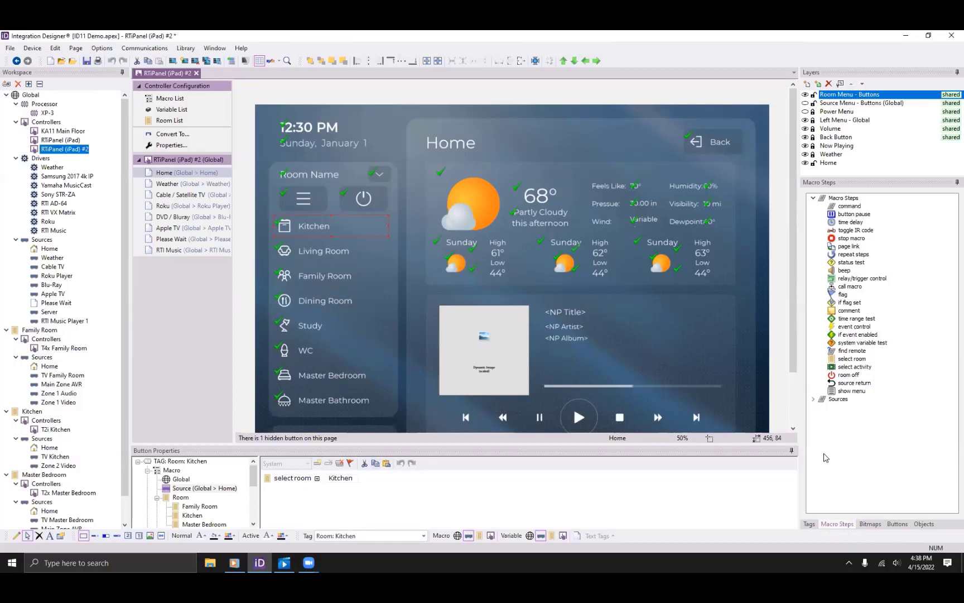
{"action": "left_click", "coordinate": [871, 524]}
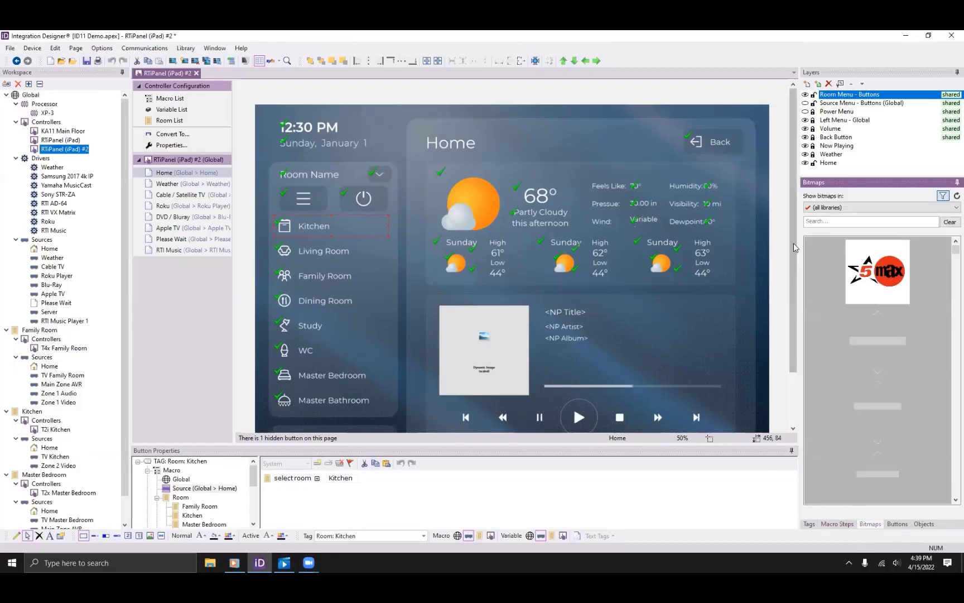
Filter Coral - Icons by 'family' and place the dining-table icon on the Kitchen button.
{"action": "left_click", "coordinate": [835, 209]}
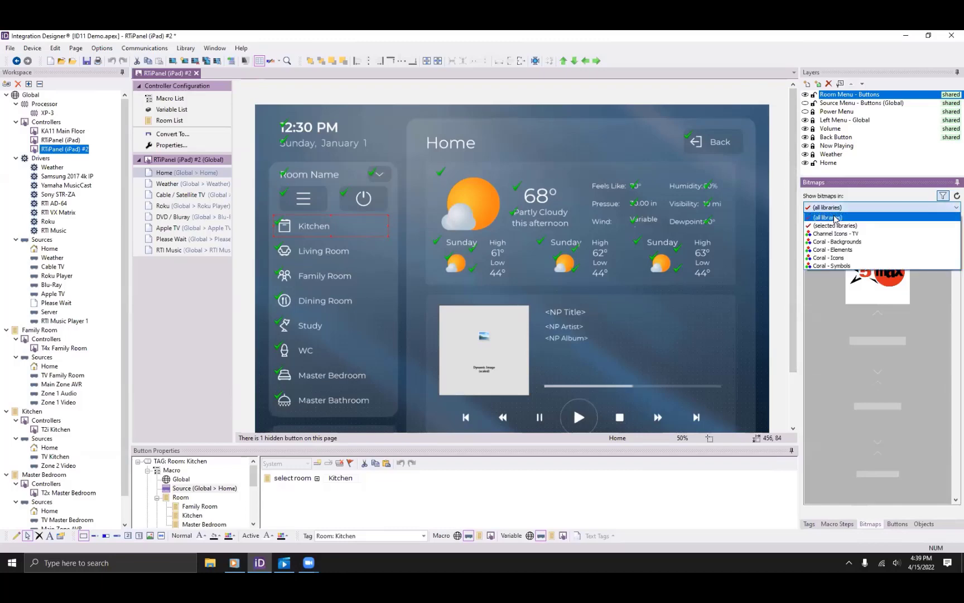
{"action": "left_click", "coordinate": [837, 258]}
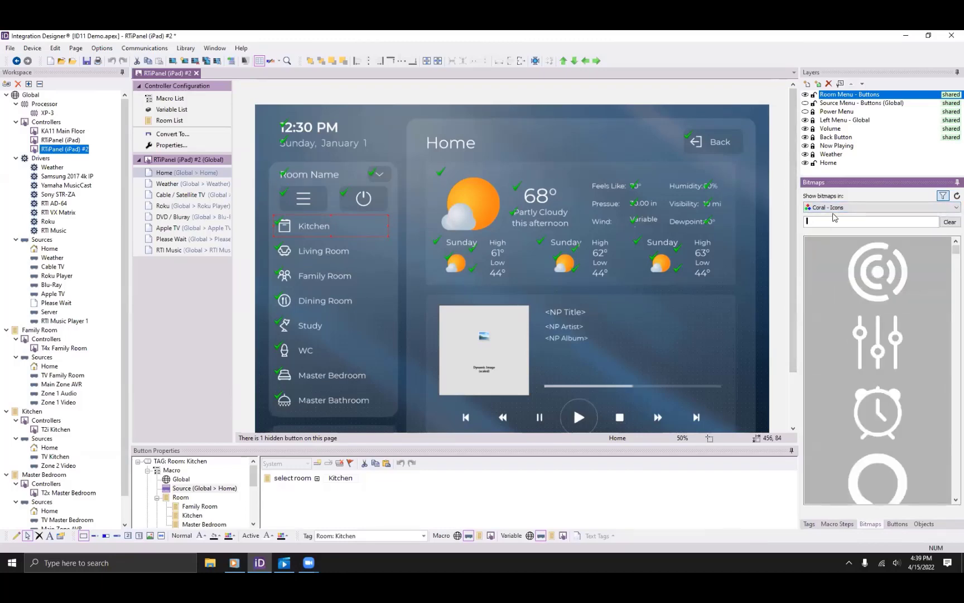
{"action": "type", "text": "family"}
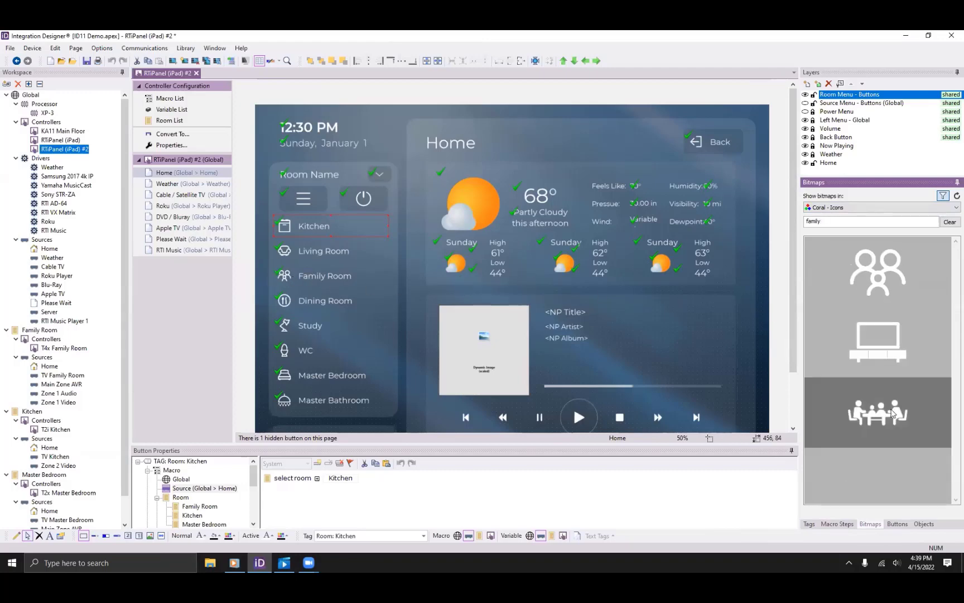
{"action": "left_click_drag", "start_coordinate": [878, 413], "coordinate": [679, 326]}
{"action": "left_click_drag", "start_coordinate": [599, 302], "coordinate": [289, 227]}
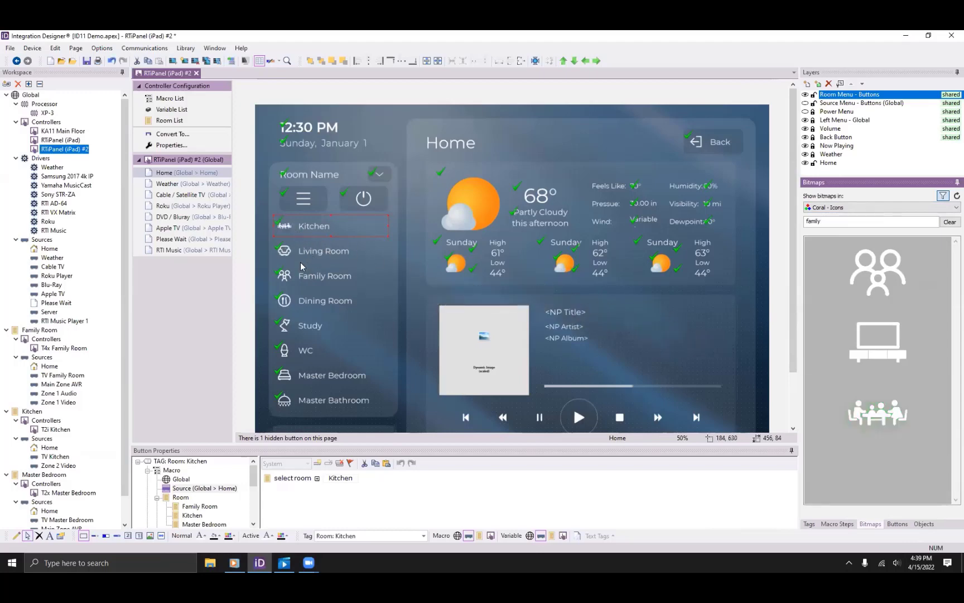
Change the Kitchen button's label text to 'Family Room'.
{"action": "right_click", "coordinate": [313, 227]}
{"action": "left_click", "coordinate": [367, 240]}
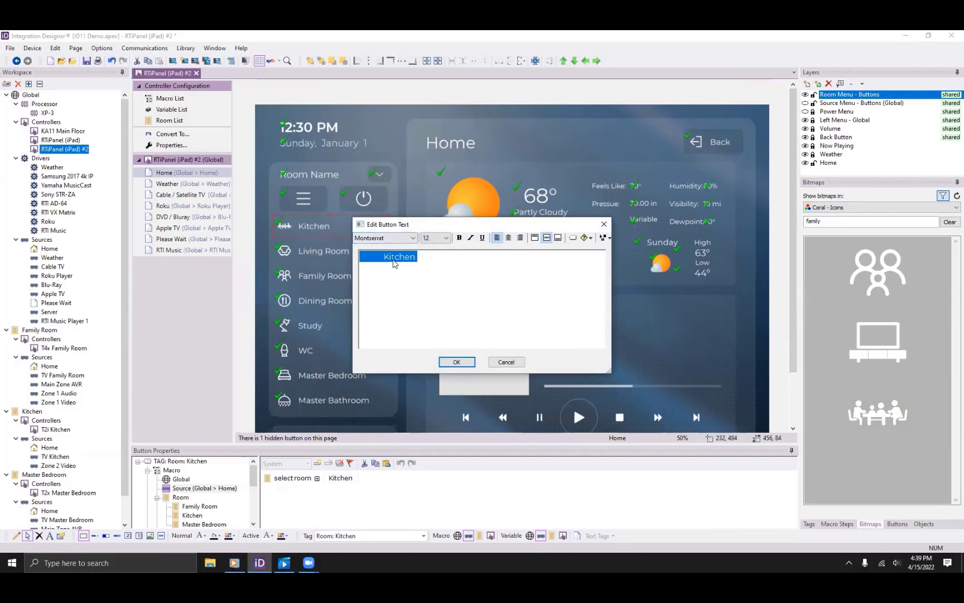
{"action": "double_click", "coordinate": [393, 260]}
{"action": "type", "text": "Fami"}
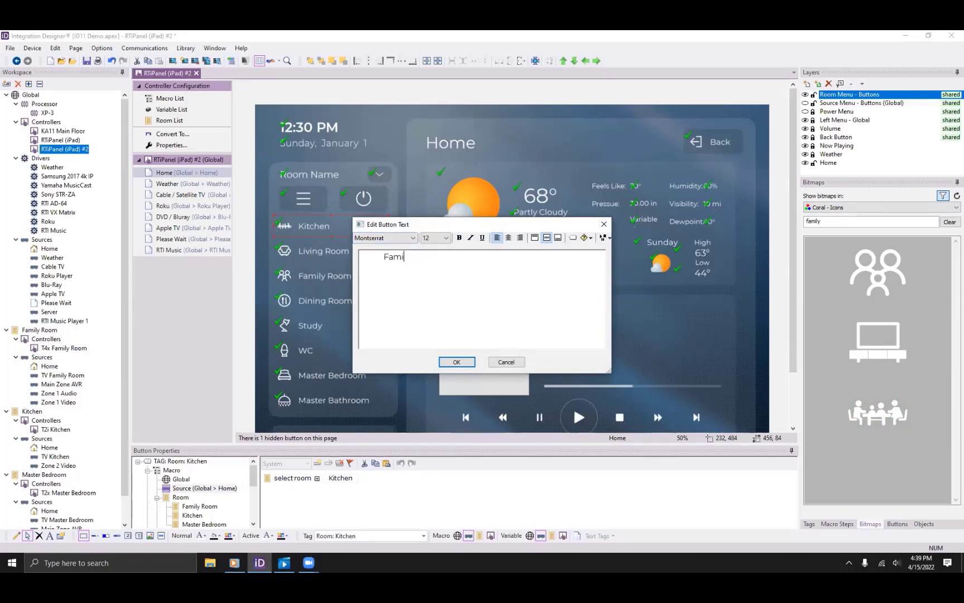
{"action": "type", "text": "ly Room"}
{"action": "left_click", "coordinate": [457, 361]}
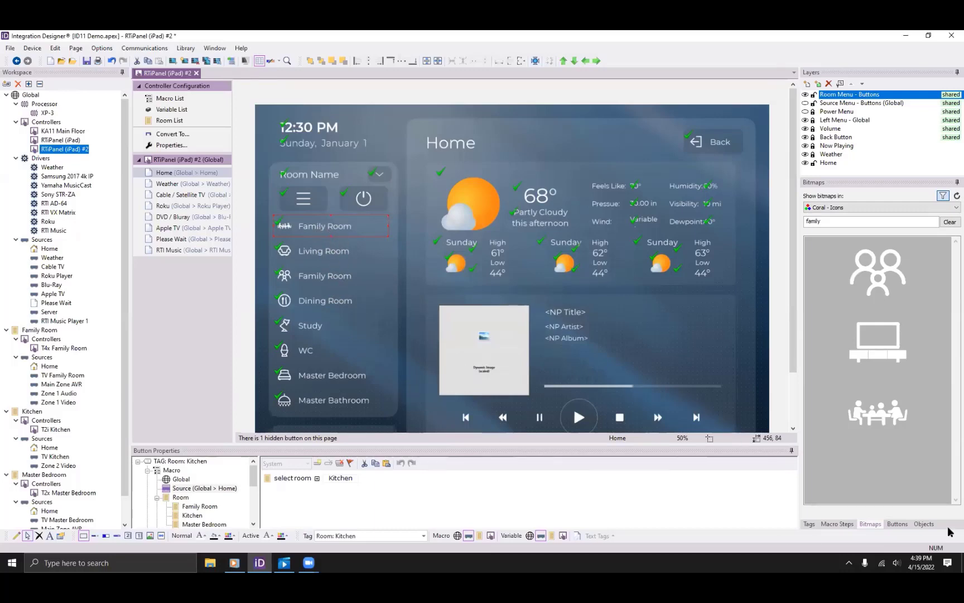
Tag the button Room: Family Room, then replace the room list layer with Source Menu - Buttons.
{"action": "left_click", "coordinate": [809, 524]}
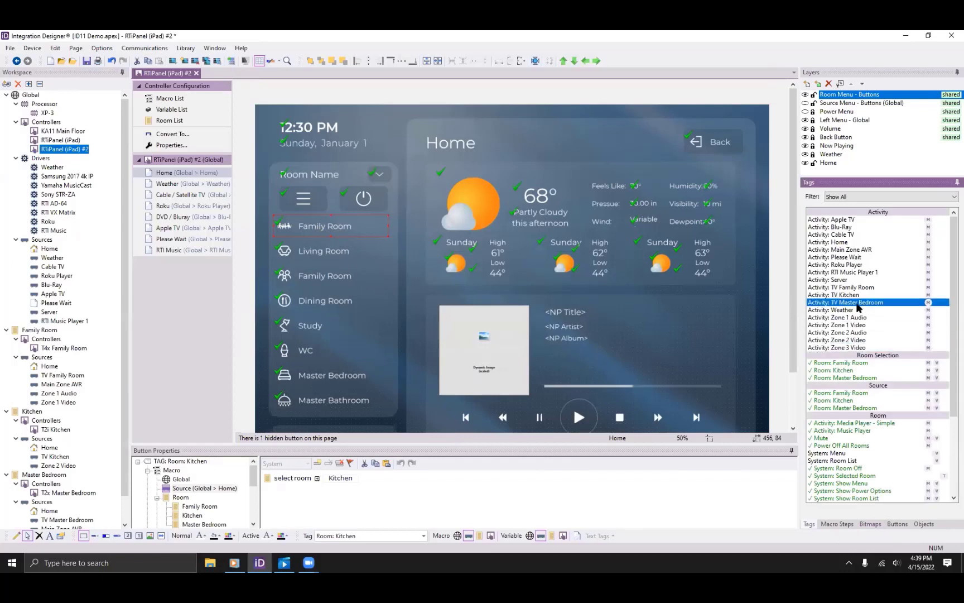
{"action": "left_click", "coordinate": [878, 364]}
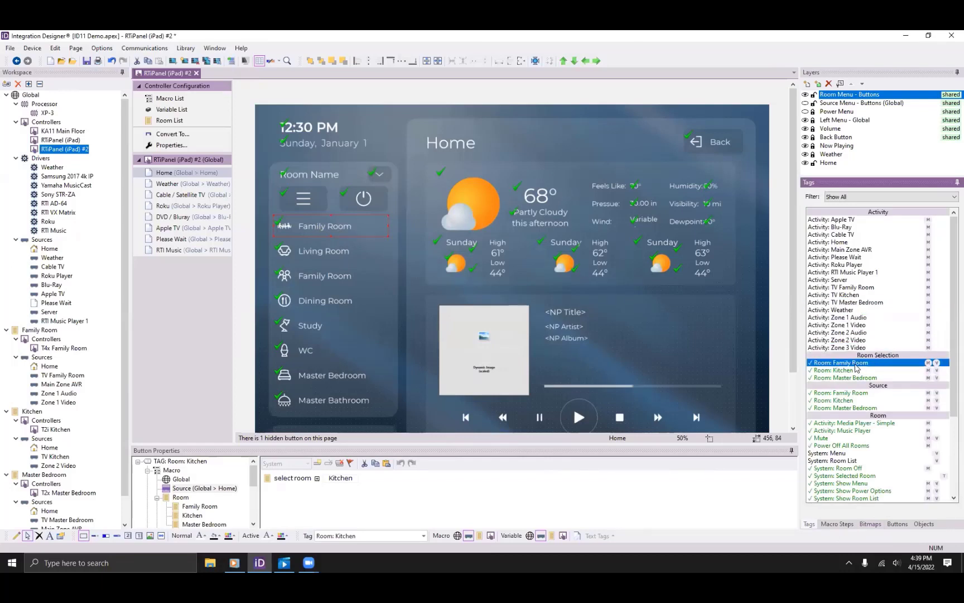
{"action": "left_click", "coordinate": [327, 230]}
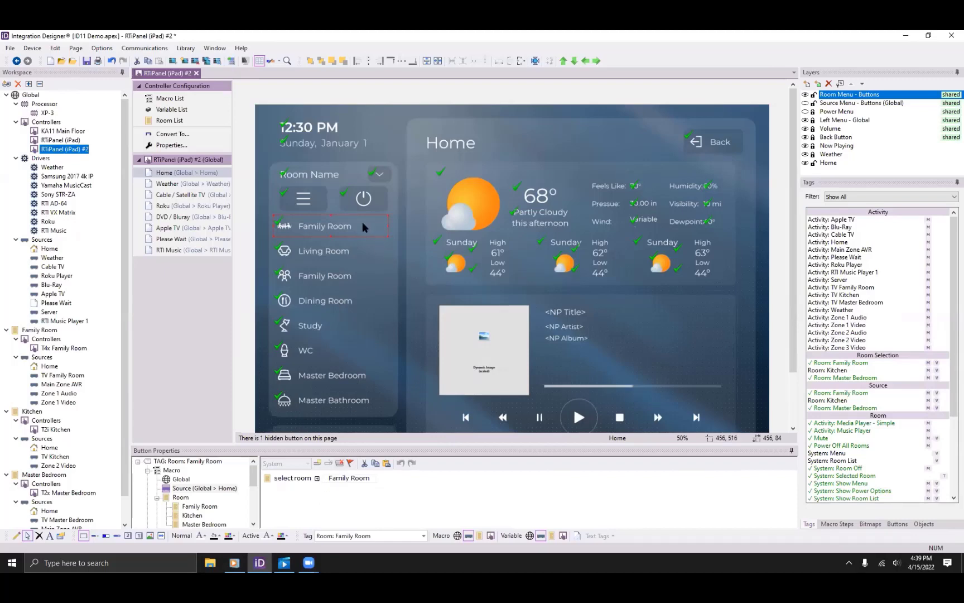
{"action": "left_click", "coordinate": [805, 95]}
{"action": "left_click", "coordinate": [805, 103]}
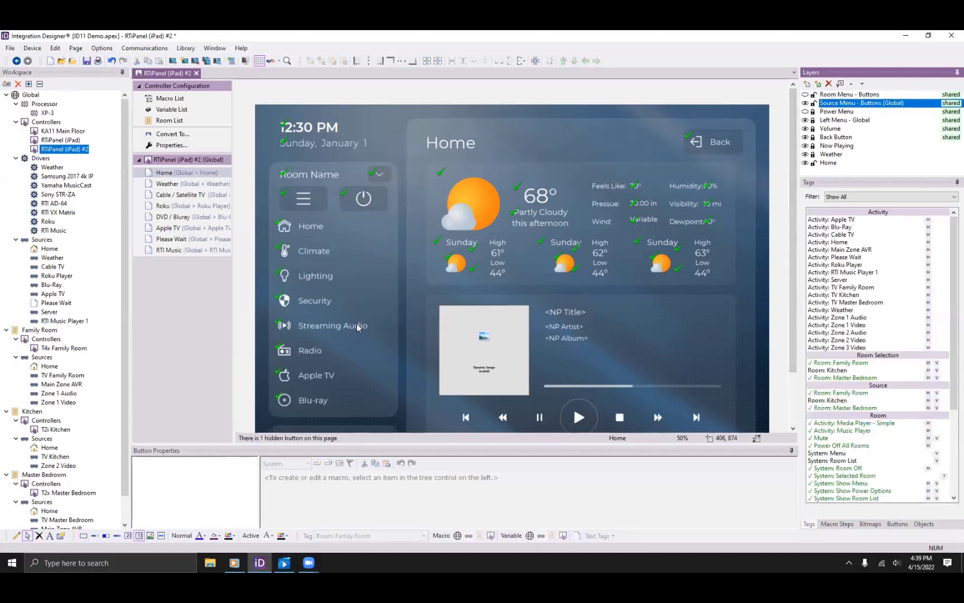
Check the Home, Security and Apple TV buttons' tags, then assign Activity: Apple TV to Apple TV.
{"action": "left_click", "coordinate": [334, 231]}
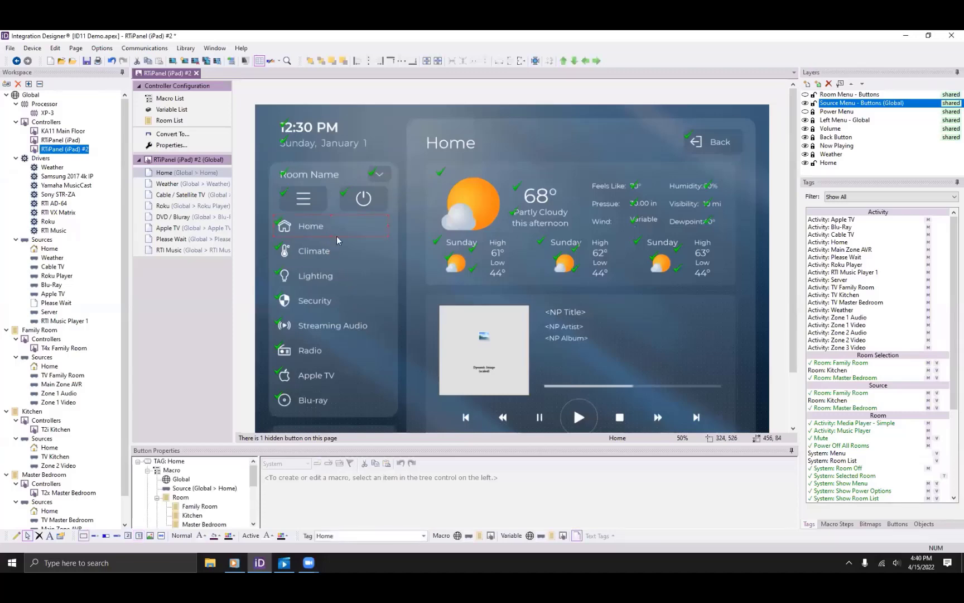
{"action": "left_click", "coordinate": [318, 302]}
{"action": "left_click", "coordinate": [318, 375]}
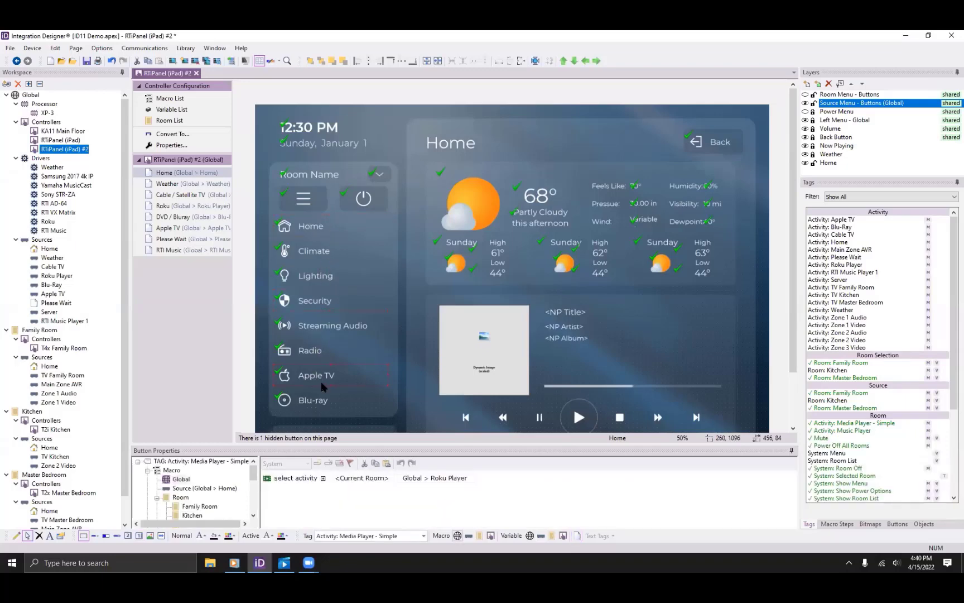
{"action": "left_click", "coordinate": [808, 526]}
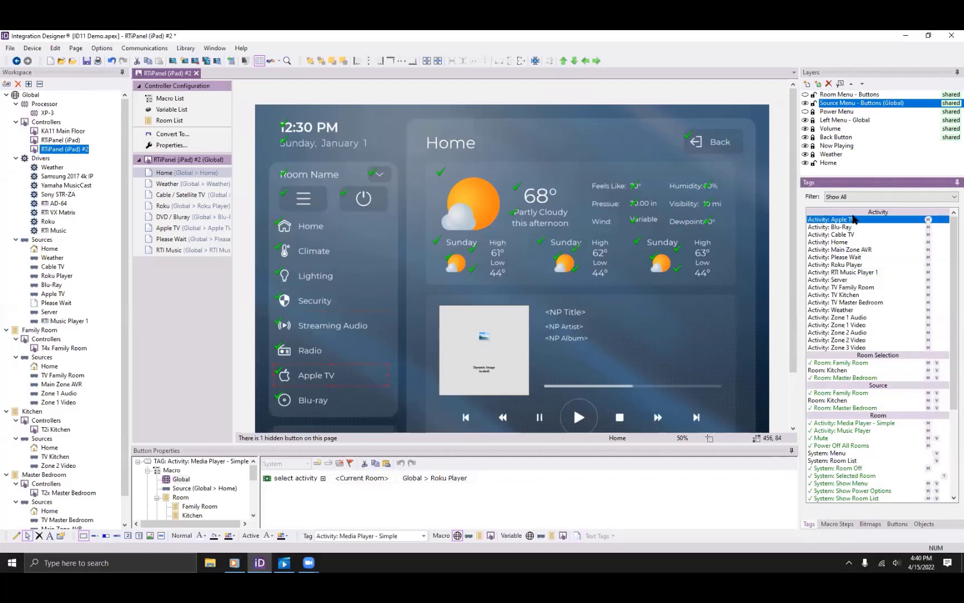
{"action": "left_click_drag", "start_coordinate": [852, 223], "coordinate": [337, 377]}
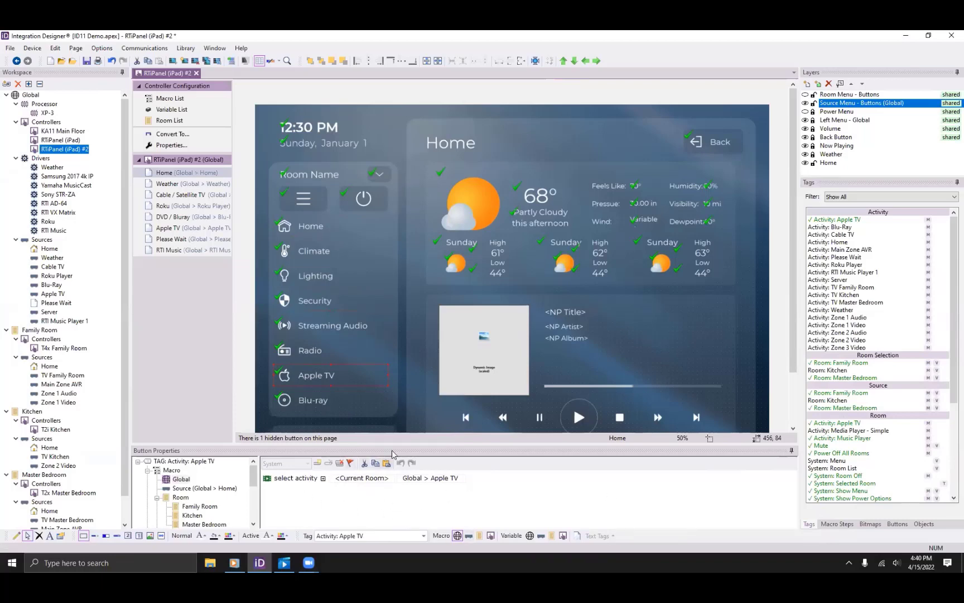
Review the Apple TV button's select activity macro room choices, then open the Family Room configuration.
{"action": "left_click_drag", "start_coordinate": [395, 443], "coordinate": [407, 298]}
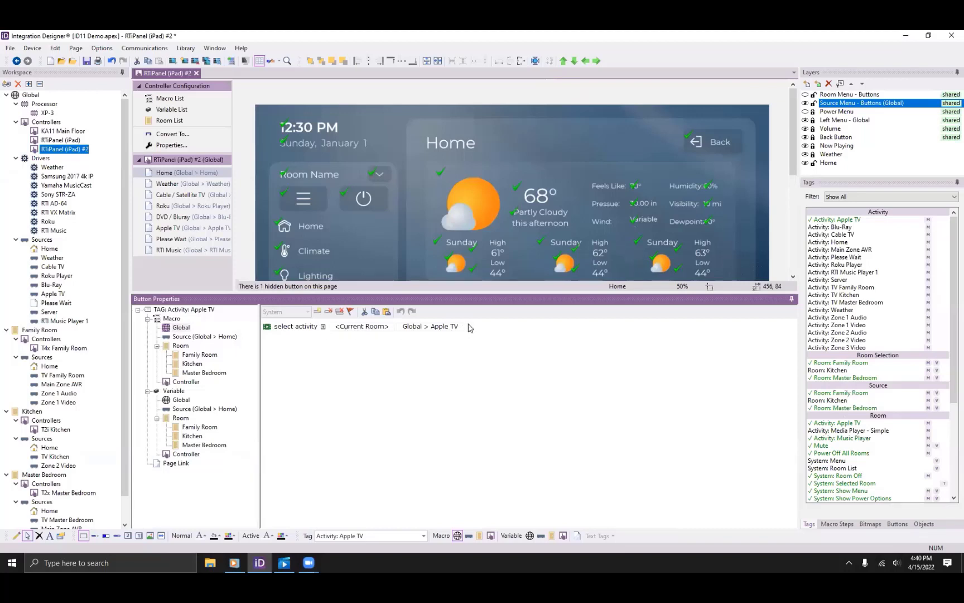
{"action": "left_click", "coordinate": [367, 327]}
{"action": "left_click", "coordinate": [375, 329]}
{"action": "left_click_drag", "start_coordinate": [438, 405], "coordinate": [437, 426]}
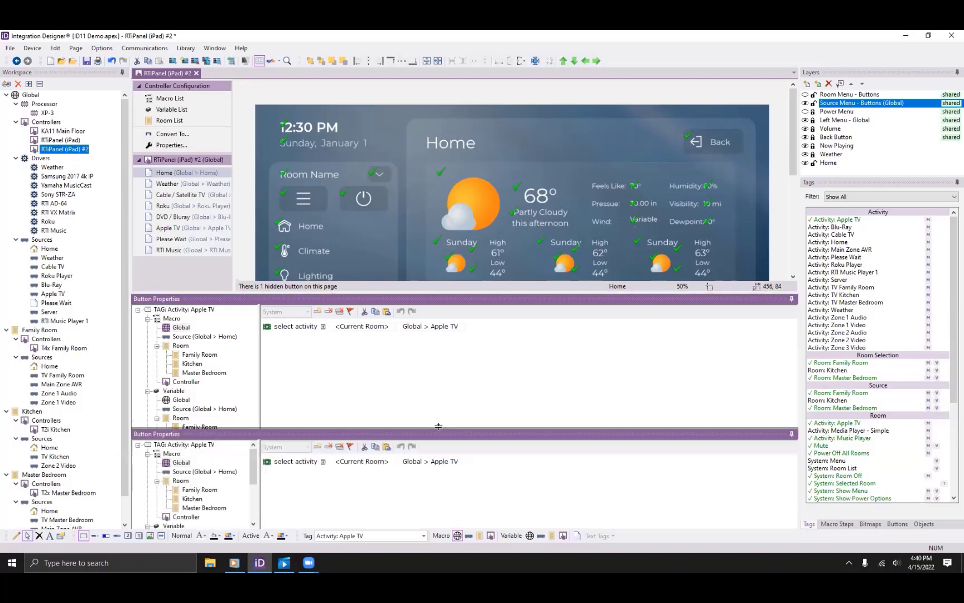
{"action": "left_click", "coordinate": [50, 330]}
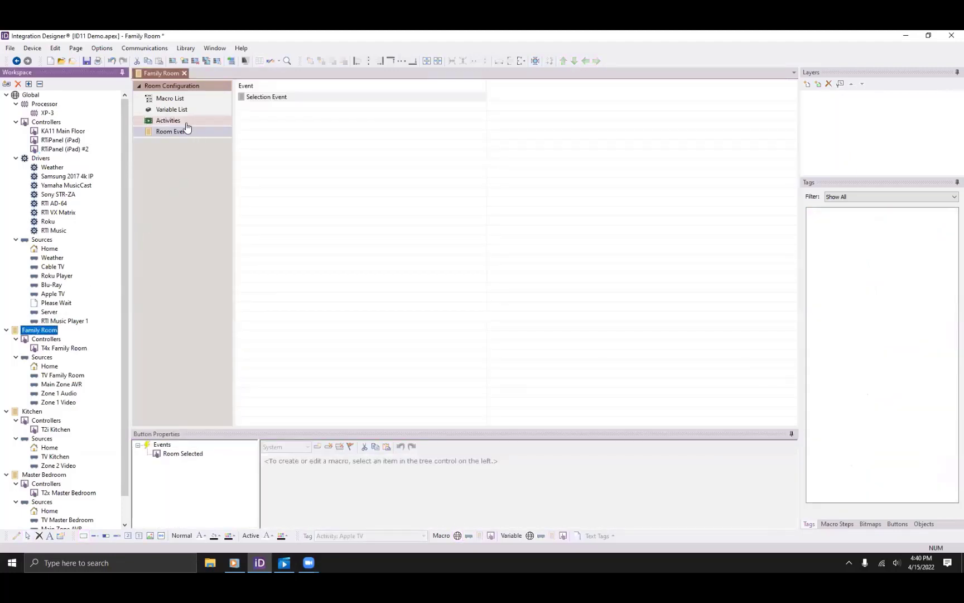
View the Family Room activities and the Watch Apple TV events in an enlarged events pane.
{"action": "left_click", "coordinate": [169, 121]}
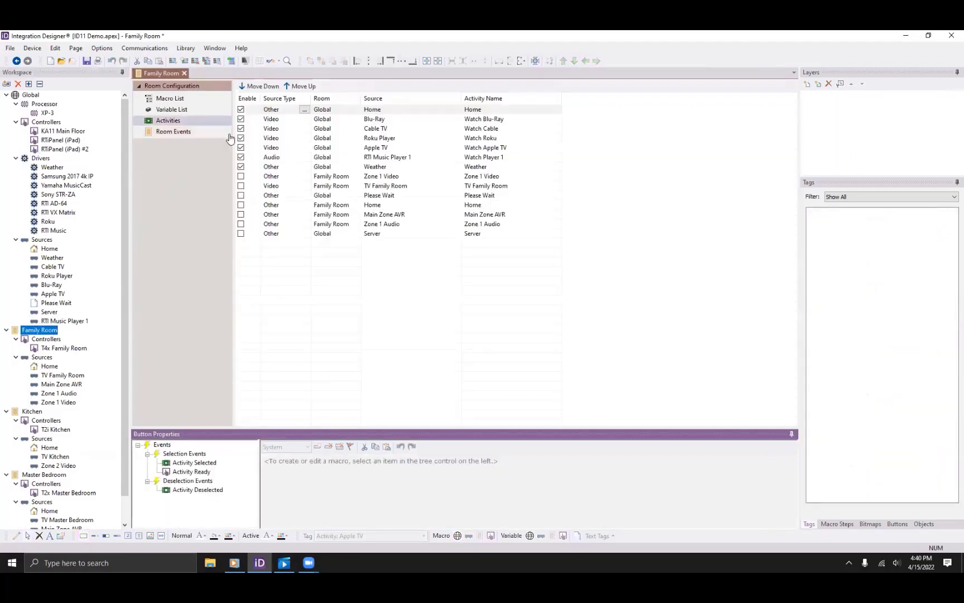
{"action": "left_click", "coordinate": [381, 148]}
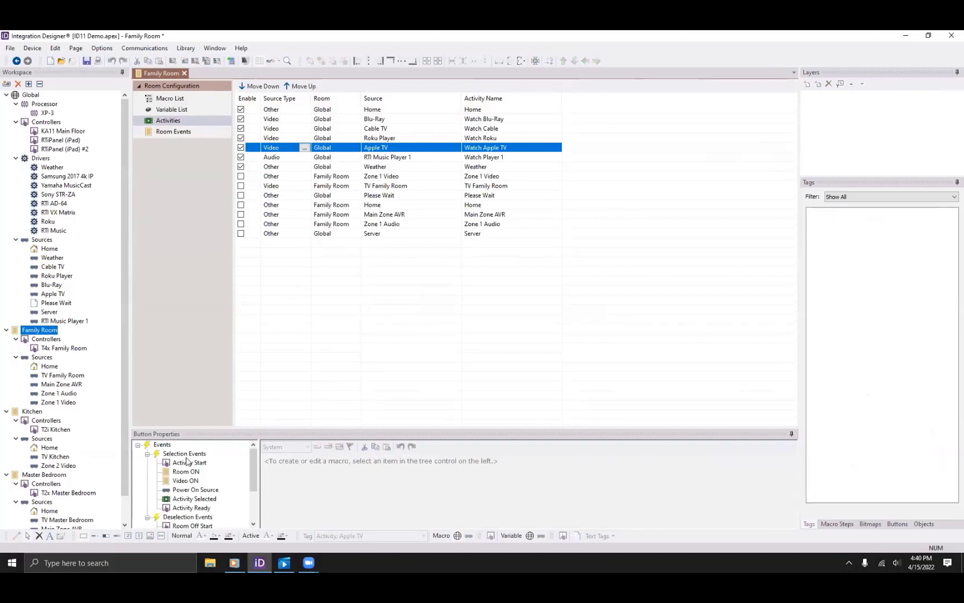
{"action": "left_click", "coordinate": [218, 430]}
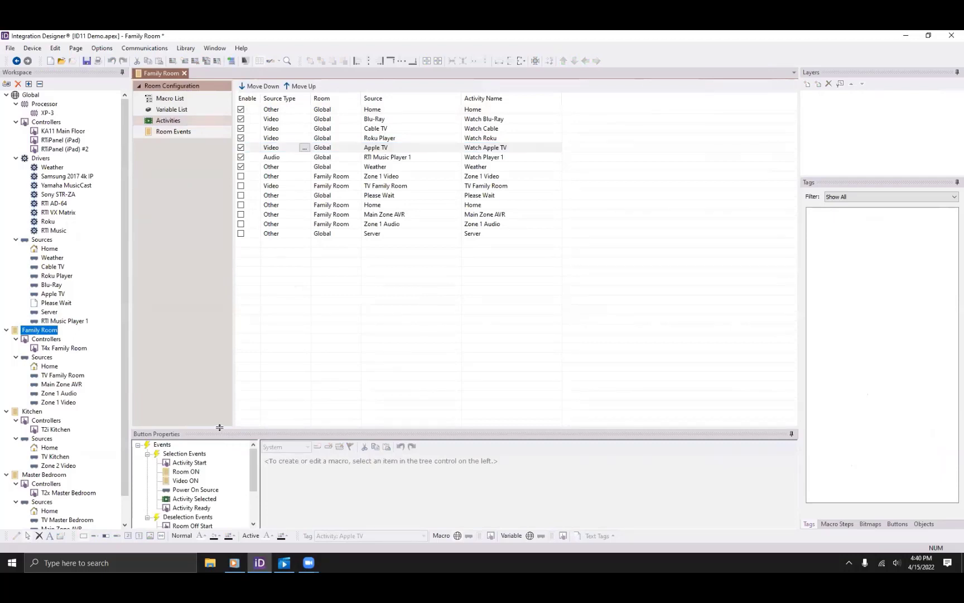
{"action": "left_click_drag", "start_coordinate": [218, 428], "coordinate": [217, 323]}
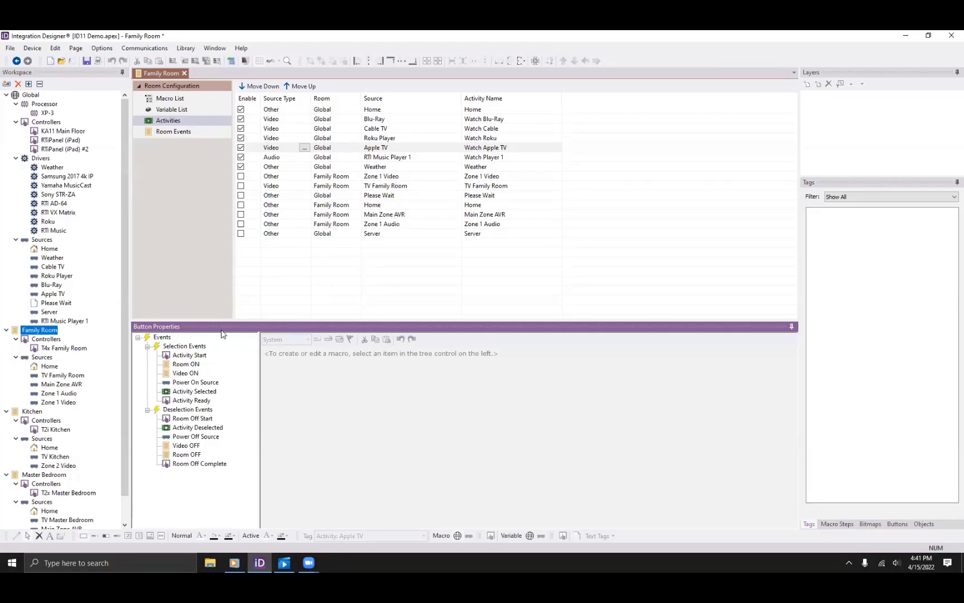
Browse iPad #2's Weather, Blu-ray, Please Wait and RTI Music pages, then return to Home.
{"action": "double_click", "coordinate": [62, 149]}
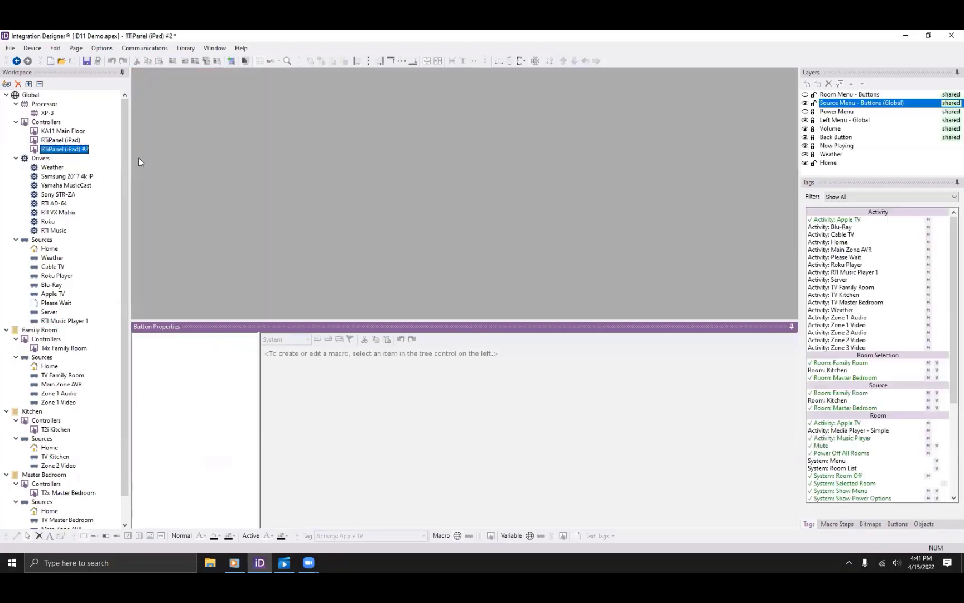
{"action": "left_click", "coordinate": [192, 185]}
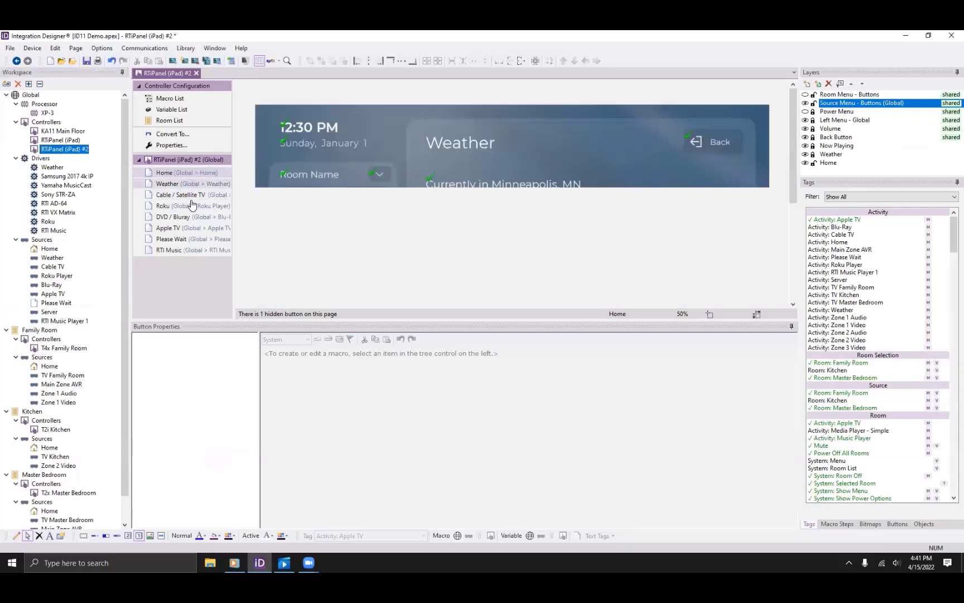
{"action": "left_click", "coordinate": [191, 217]}
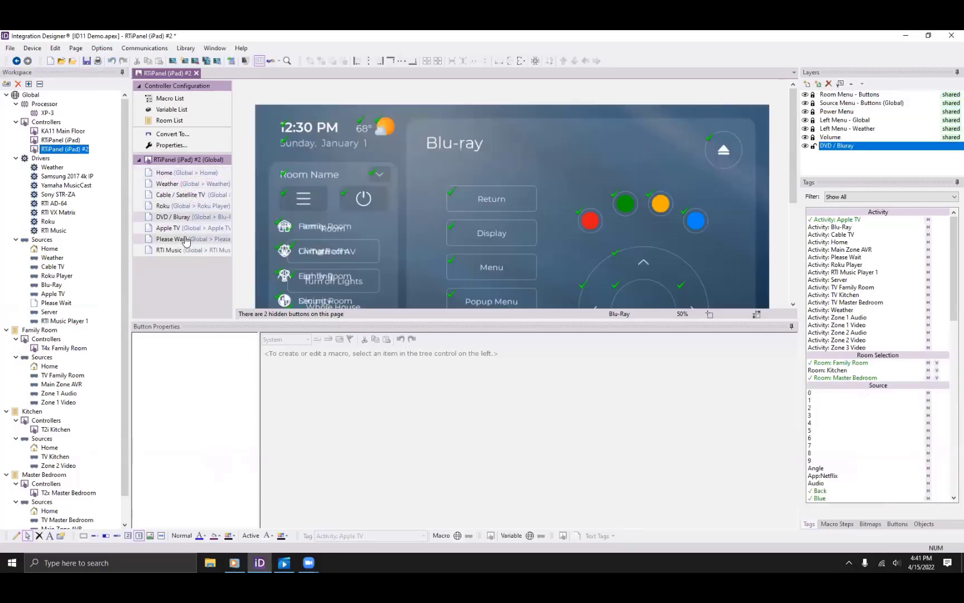
{"action": "left_click", "coordinate": [186, 240]}
{"action": "left_click", "coordinate": [184, 249]}
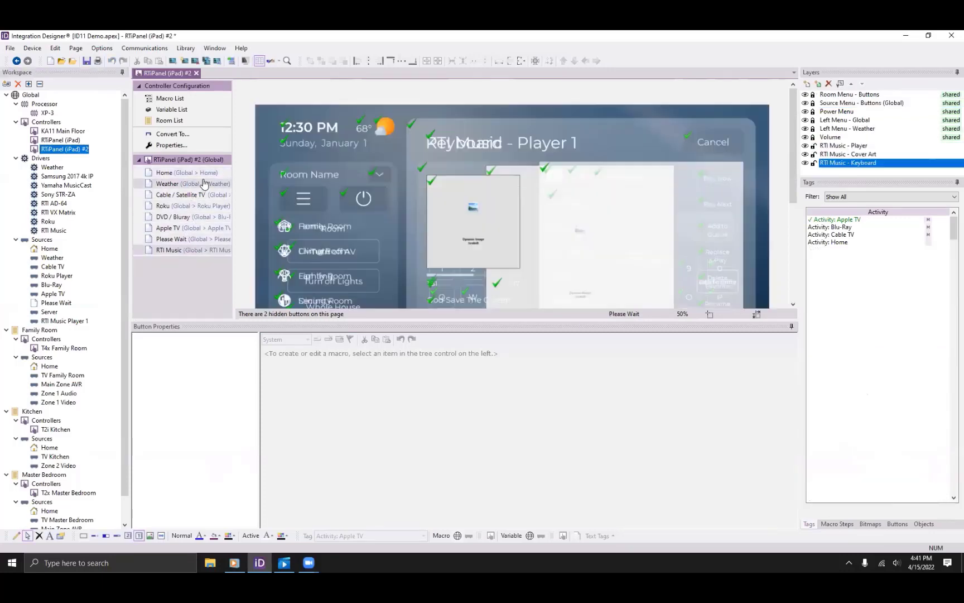
{"action": "left_click", "coordinate": [204, 175]}
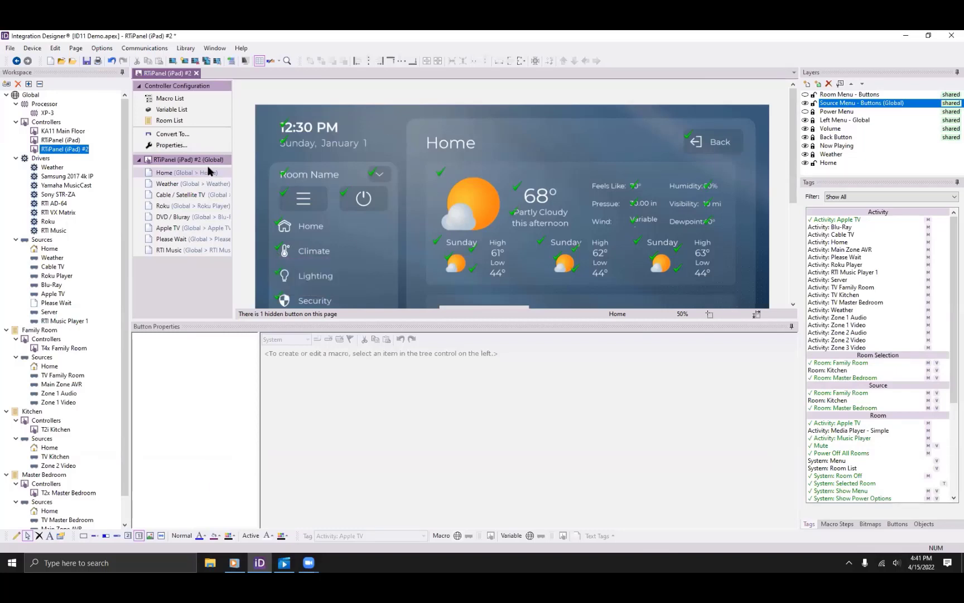
Bring up the Add Workspace Item drivers list, repositioned and widened, and scroll through it.
{"action": "left_click", "coordinate": [7, 84]}
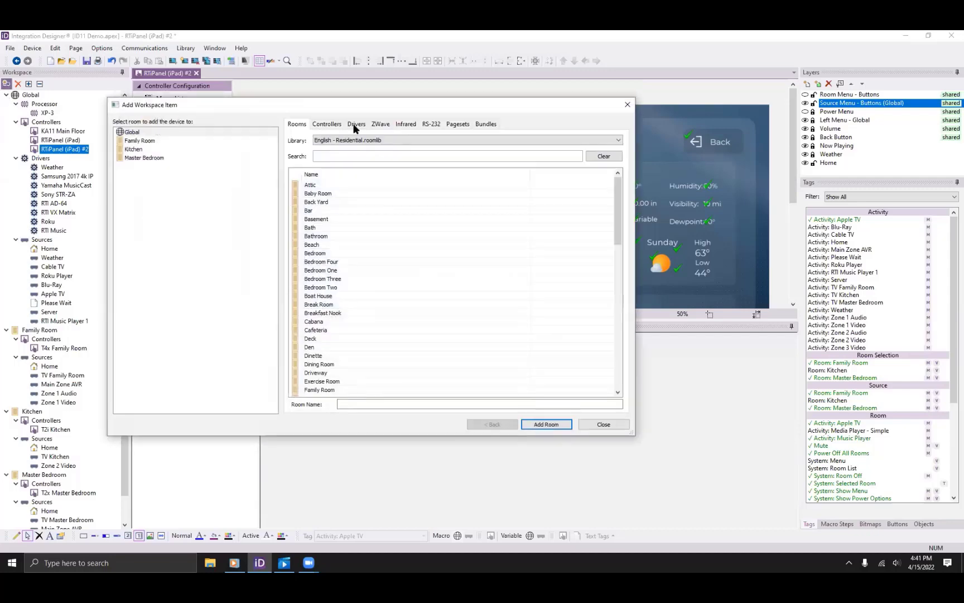
{"action": "left_click", "coordinate": [355, 124]}
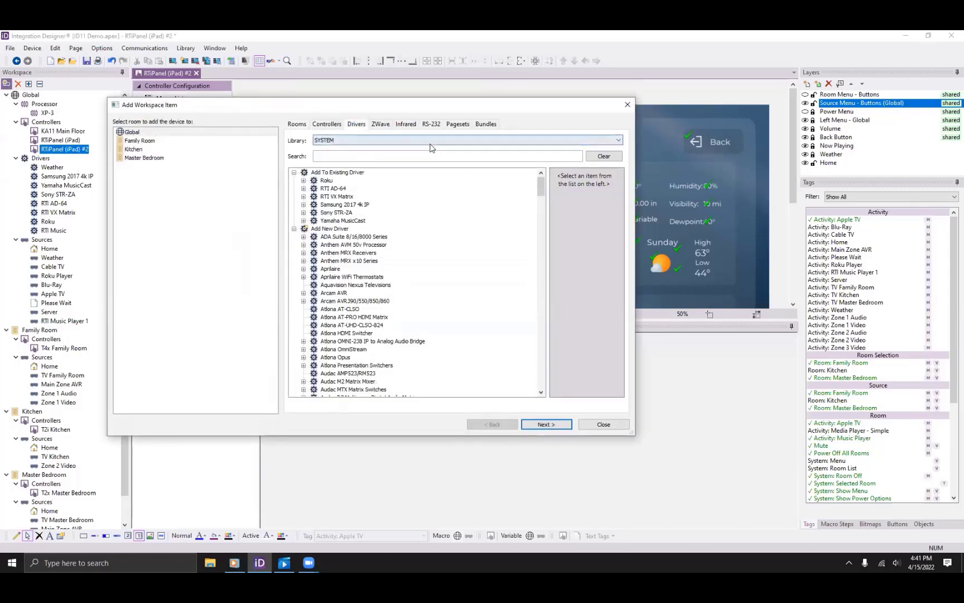
{"action": "left_click_drag", "start_coordinate": [390, 103], "coordinate": [391, 65]}
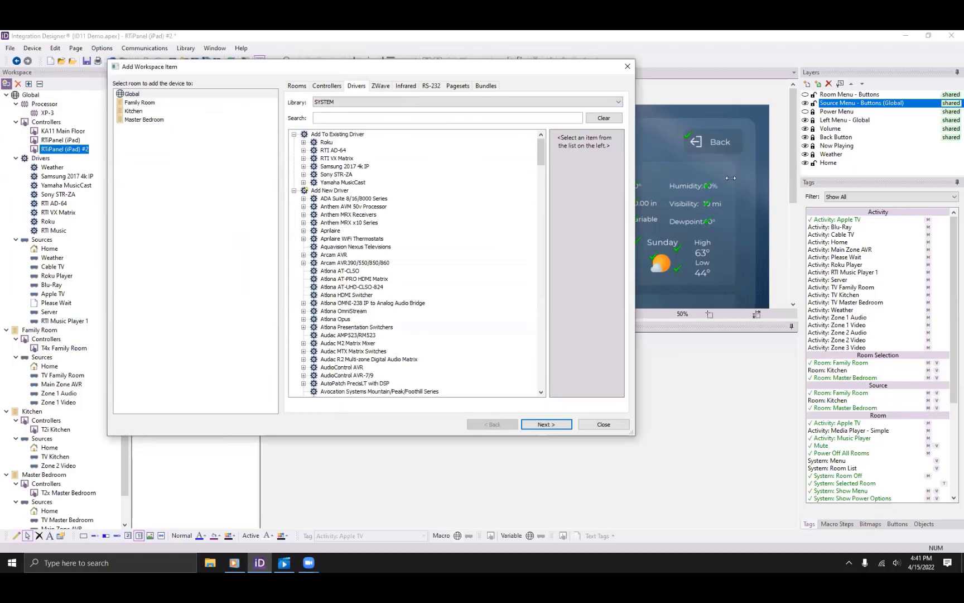
{"action": "left_click_drag", "start_coordinate": [731, 178], "coordinate": [730, 178]}
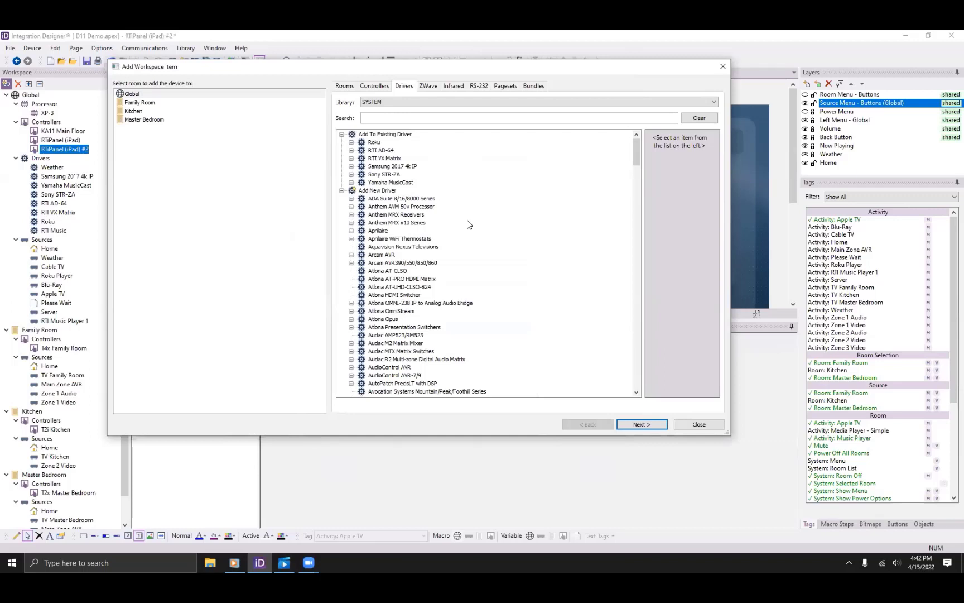
{"action": "scroll", "coordinate": [468, 224], "scroll_direction": "down", "scroll_amount": 6}
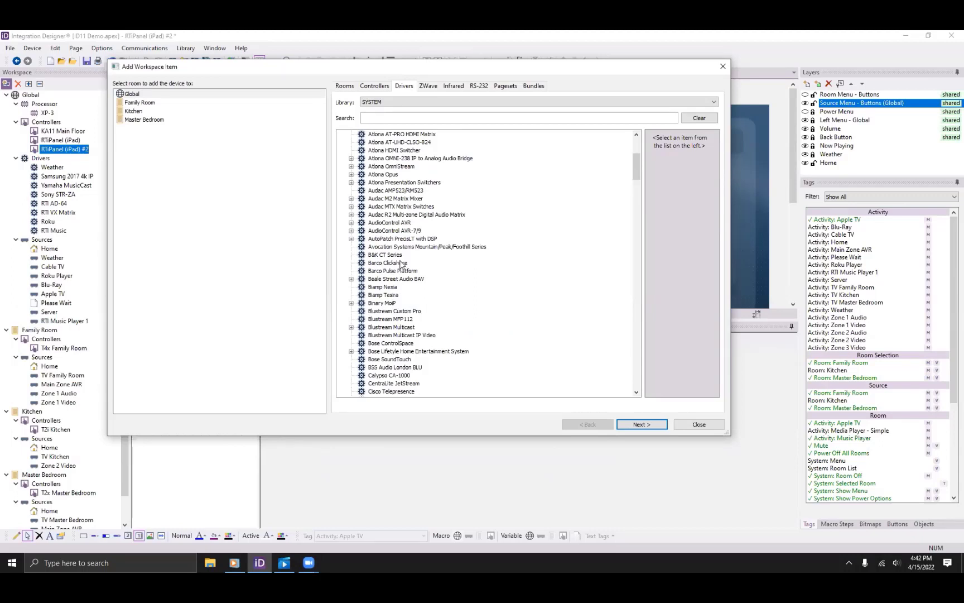
{"action": "scroll", "coordinate": [403, 265], "scroll_direction": "down", "scroll_amount": 5}
{"action": "scroll", "coordinate": [425, 288], "scroll_direction": "down", "scroll_amount": 5}
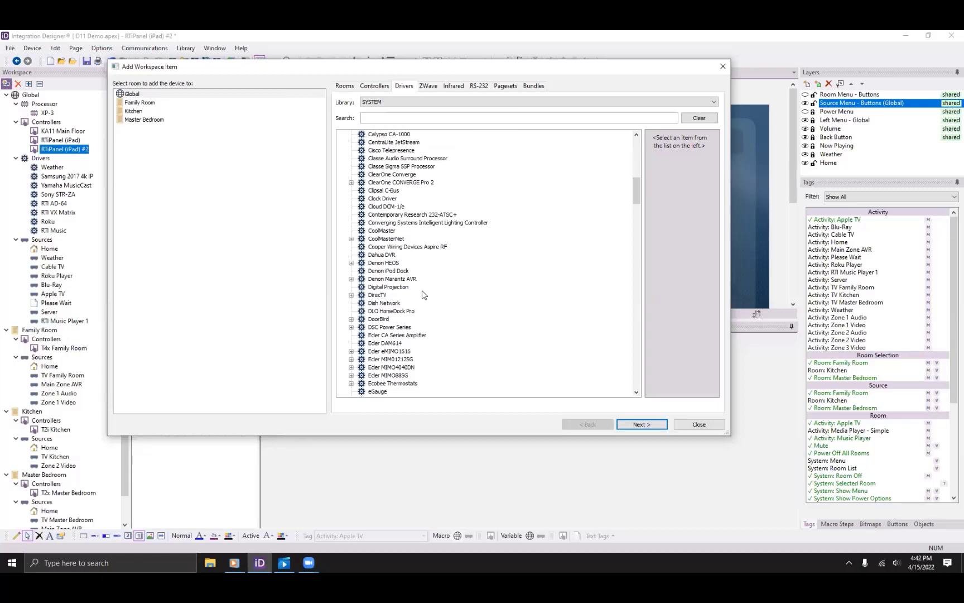
Switch to the USER driver library and scroll through its drivers.
{"action": "left_click", "coordinate": [385, 103]}
{"action": "left_click", "coordinate": [369, 118]}
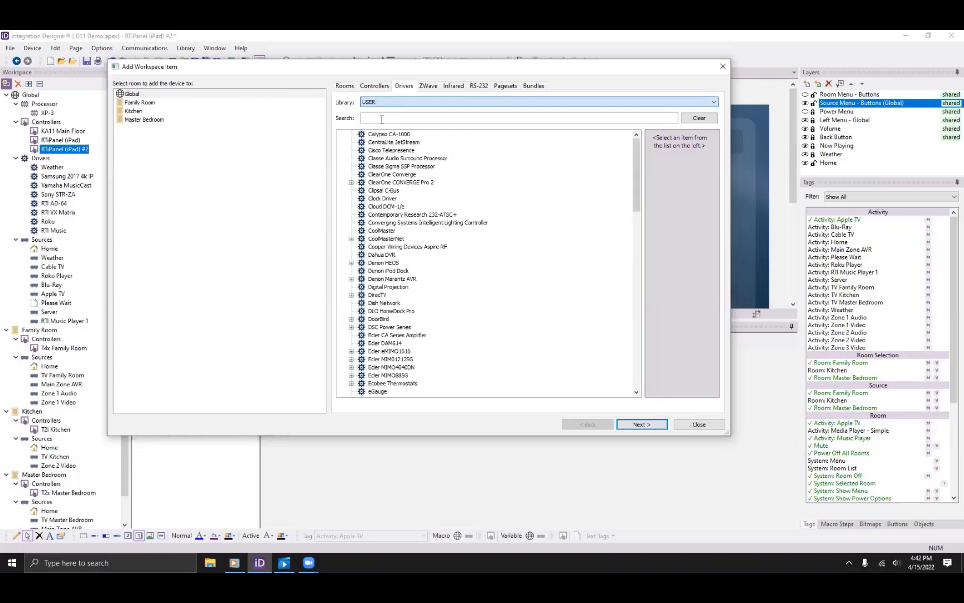
{"action": "scroll", "coordinate": [411, 243], "scroll_direction": "down", "scroll_amount": 8}
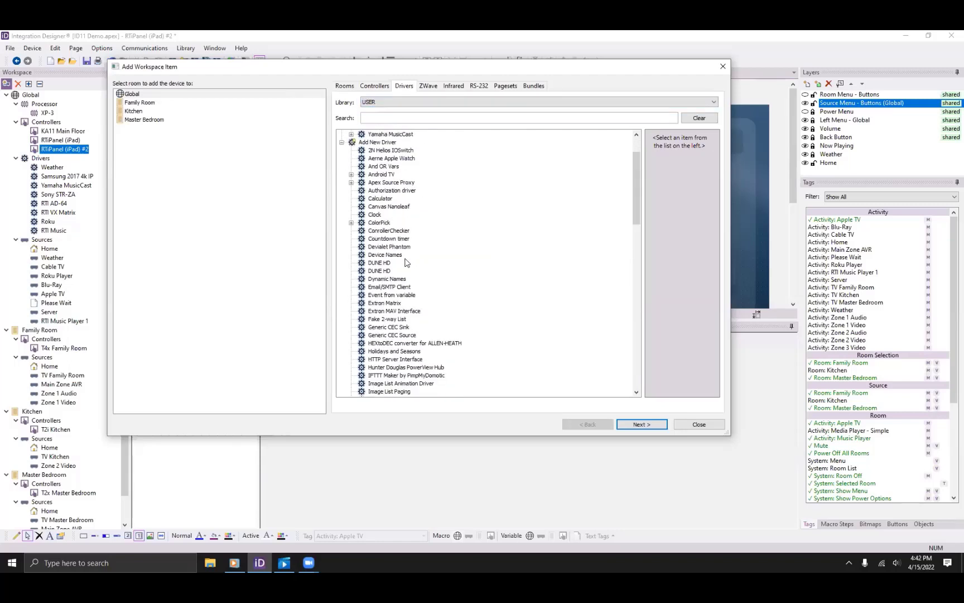
{"action": "scroll", "coordinate": [427, 271], "scroll_direction": "down", "scroll_amount": 3}
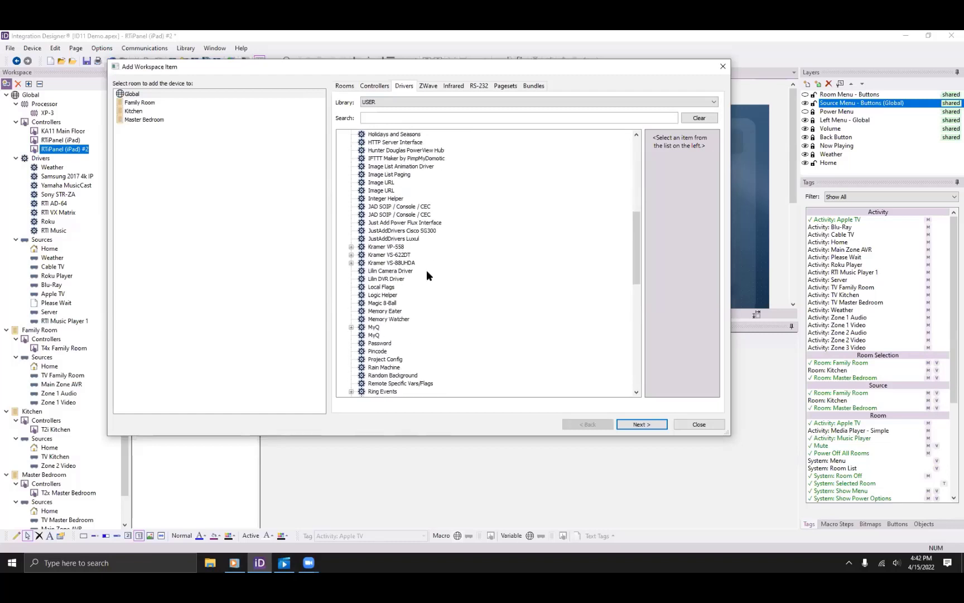
{"action": "scroll", "coordinate": [425, 266], "scroll_direction": "up", "scroll_amount": 3}
{"action": "scroll", "coordinate": [420, 271], "scroll_direction": "up", "scroll_amount": 2}
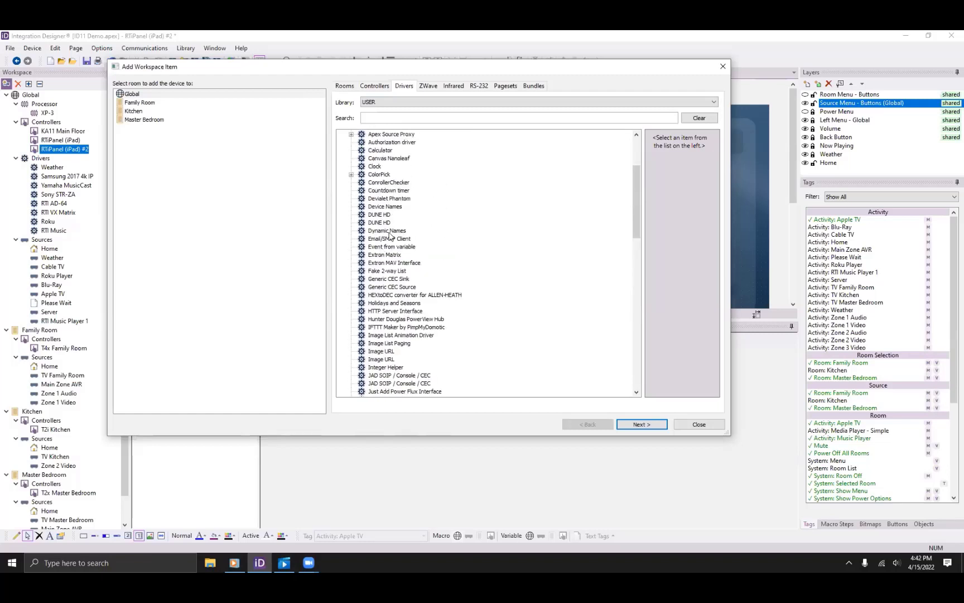
{"action": "scroll", "coordinate": [392, 234], "scroll_direction": "up", "scroll_amount": 1}
{"action": "scroll", "coordinate": [392, 234], "scroll_direction": "down", "scroll_amount": 7}
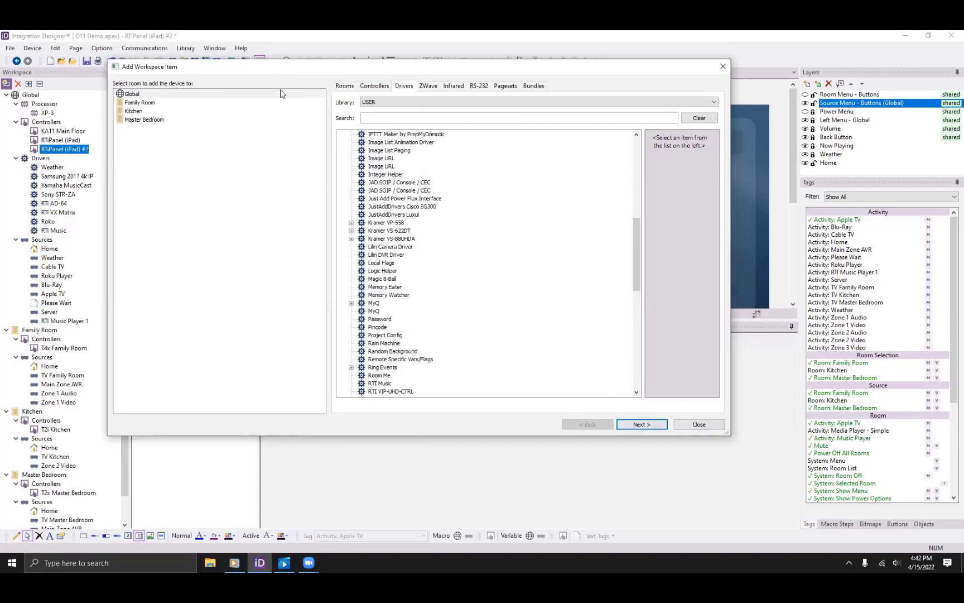
Switch to the SYSTEM library and read the Aprilaire driver's version 2.03 information.
{"action": "left_click", "coordinate": [377, 105]}
{"action": "left_click", "coordinate": [375, 111]}
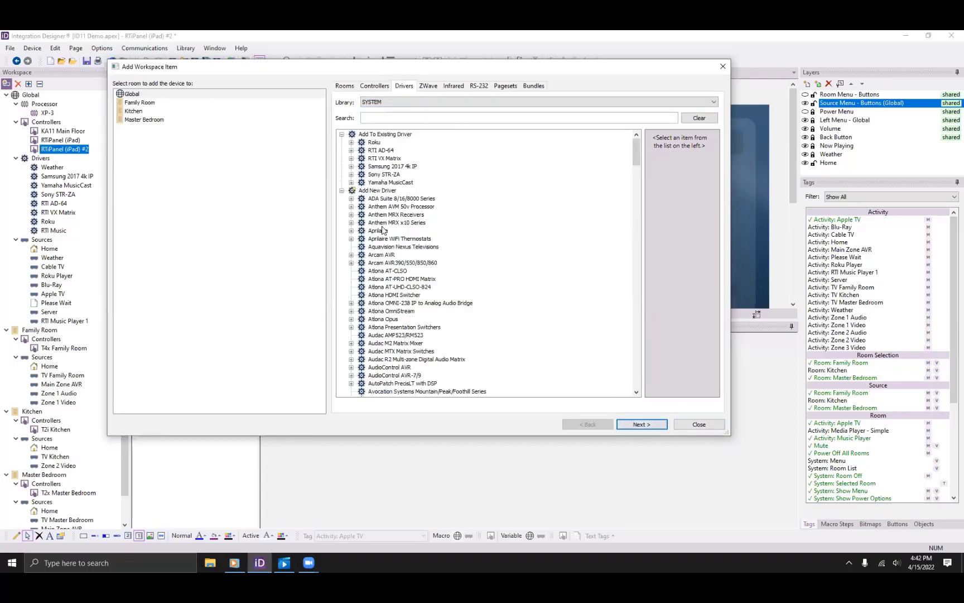
{"action": "left_click", "coordinate": [383, 227]}
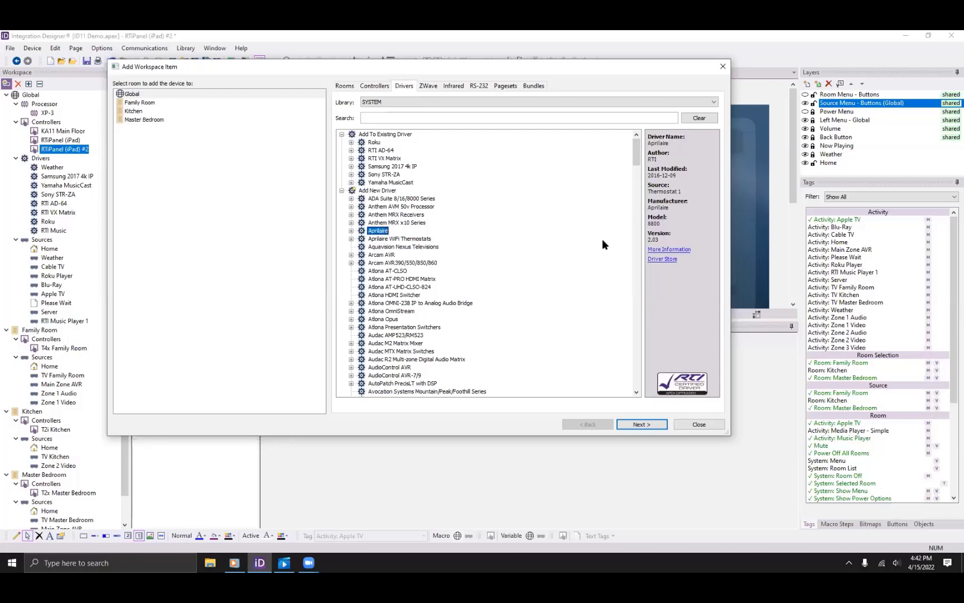
{"action": "left_click", "coordinate": [668, 249]}
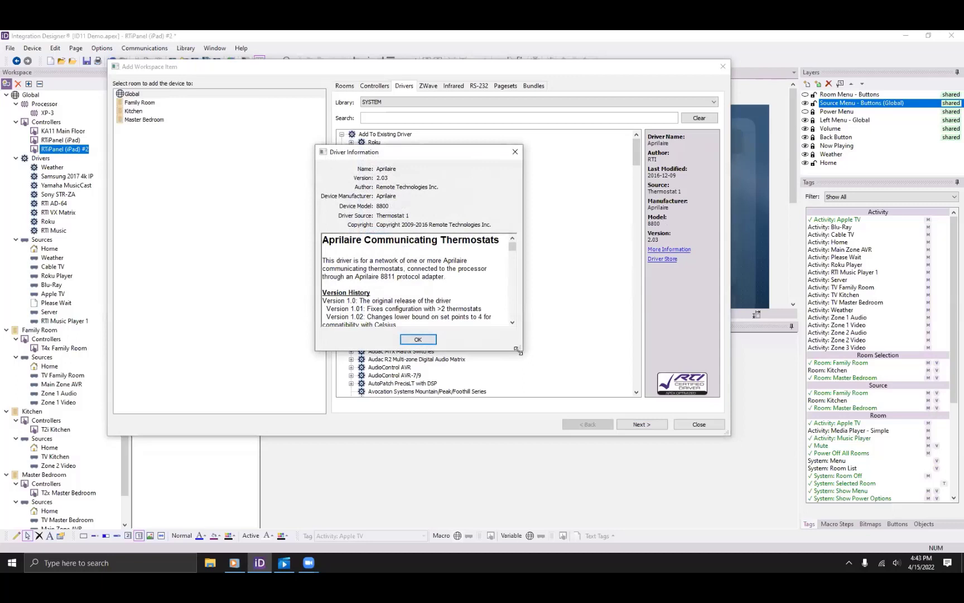
{"action": "left_click", "coordinate": [422, 341]}
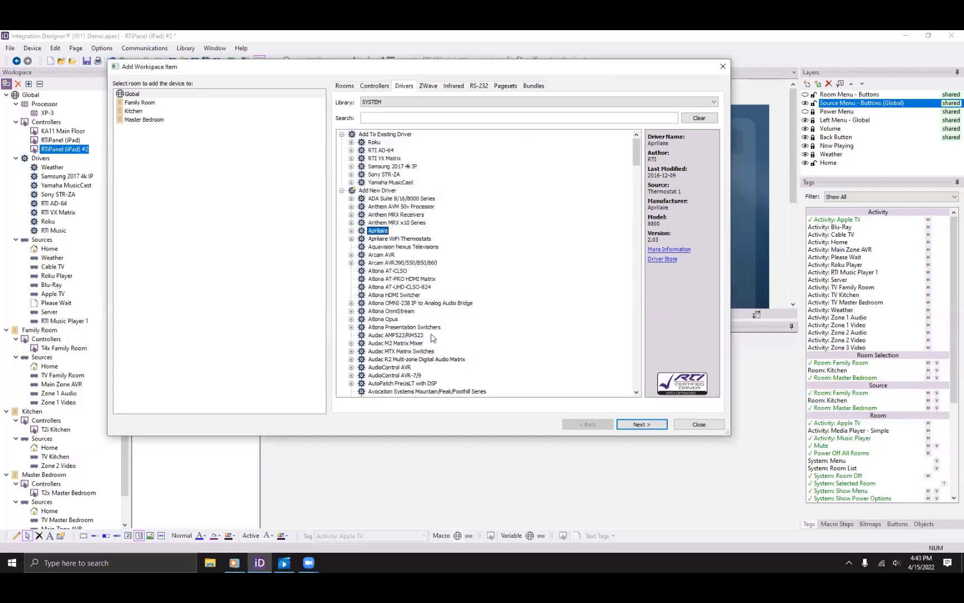
{"action": "left_click", "coordinate": [664, 259]}
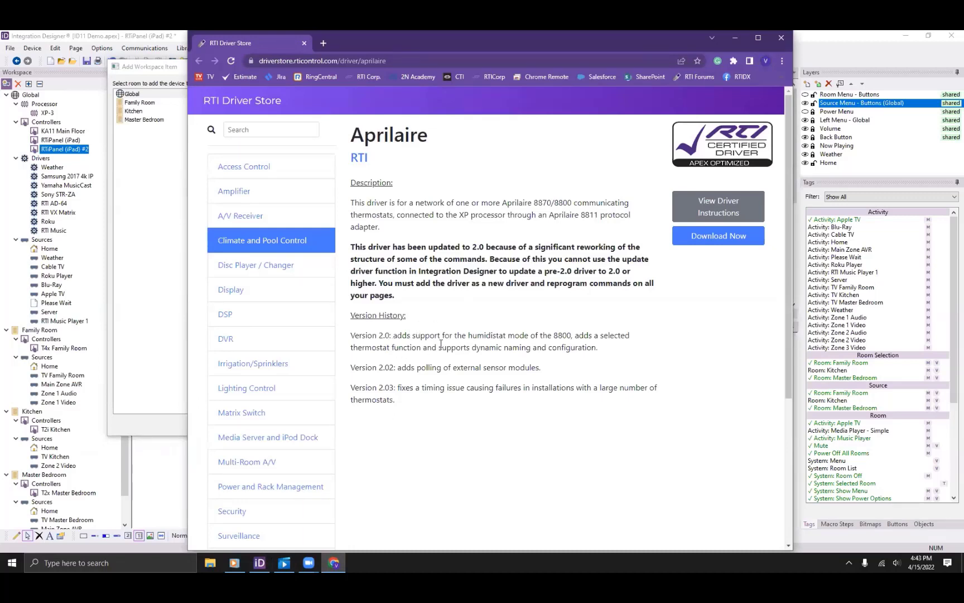
{"action": "scroll", "coordinate": [595, 333], "scroll_direction": "down", "scroll_amount": 2}
{"action": "scroll", "coordinate": [595, 332], "scroll_direction": "down", "scroll_amount": 1}
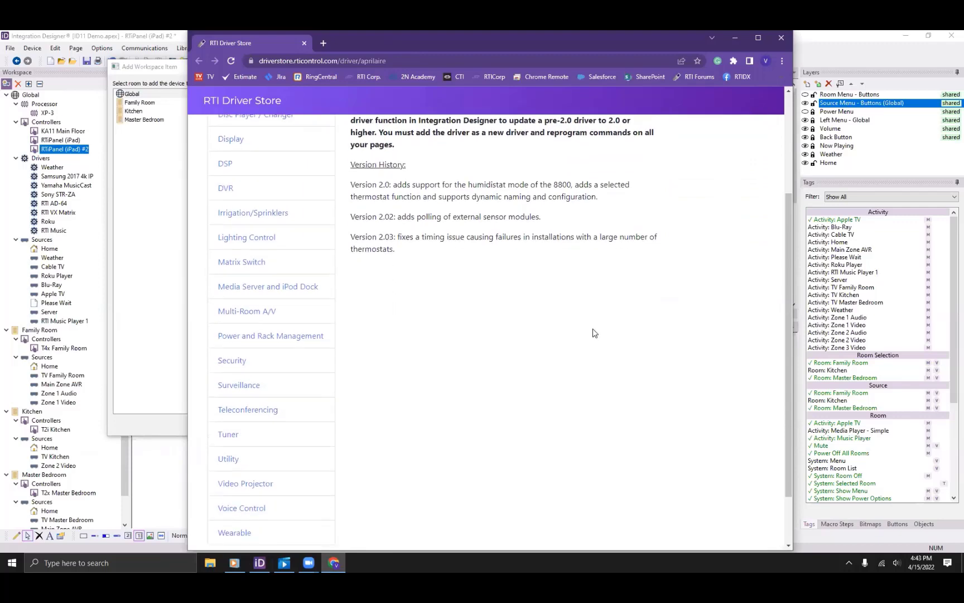
{"action": "scroll", "coordinate": [613, 312], "scroll_direction": "up", "scroll_amount": 3}
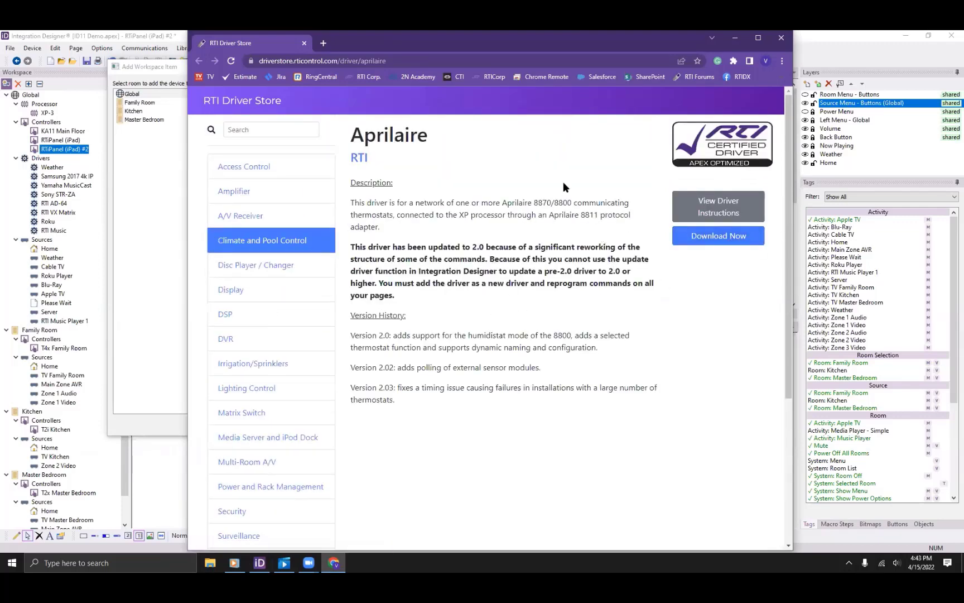
{"action": "left_click", "coordinate": [781, 39]}
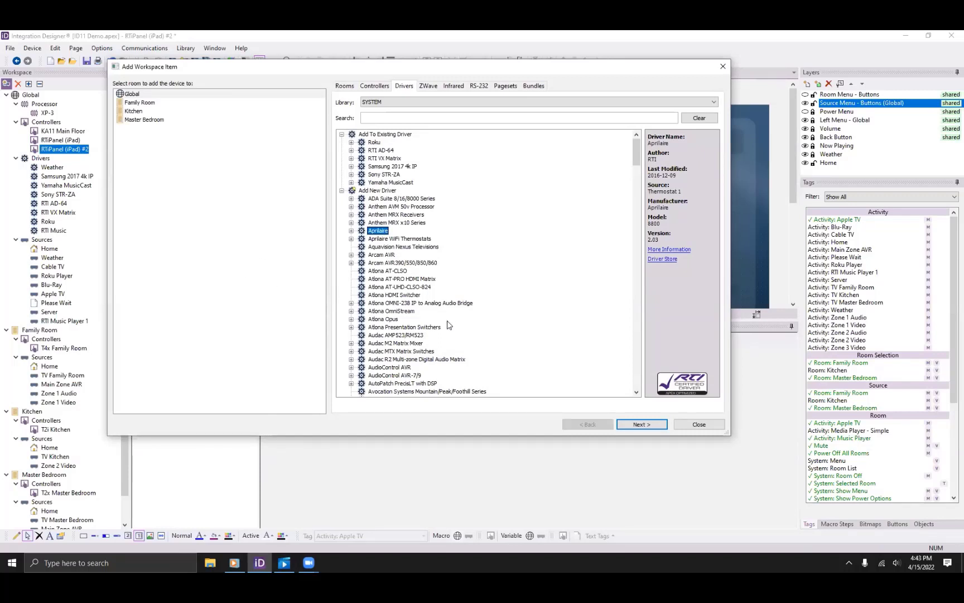
Close Add Workspace Item, enlarge the page editor, and open the Weather driver's configuration.
{"action": "left_click", "coordinate": [701, 426]}
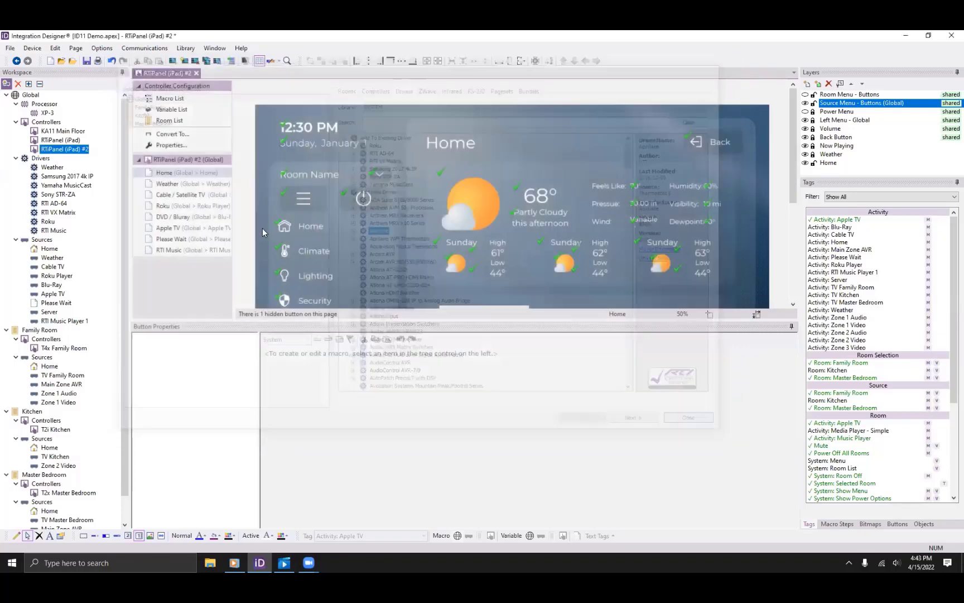
{"action": "left_click_drag", "start_coordinate": [326, 318], "coordinate": [309, 411]}
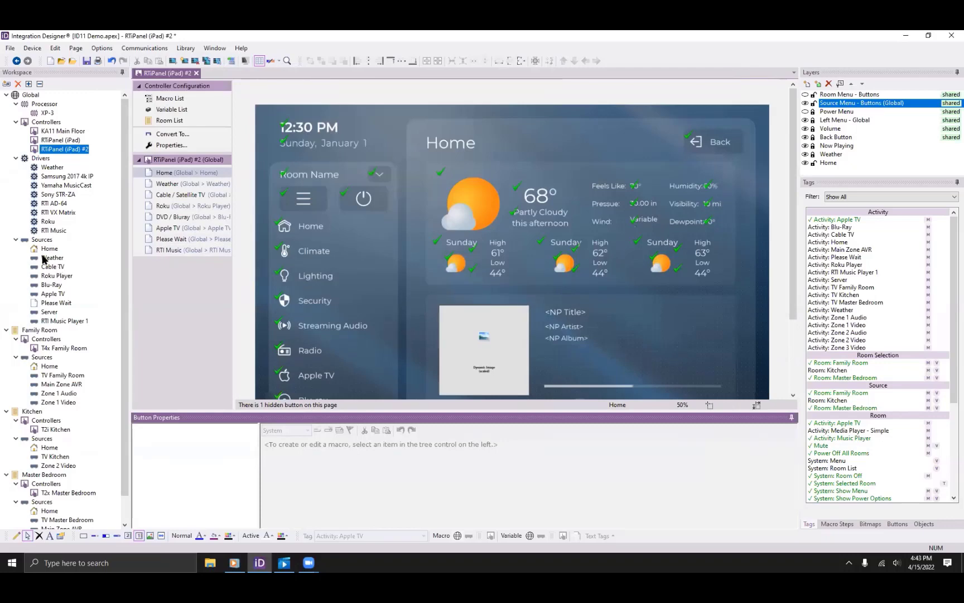
{"action": "left_click", "coordinate": [53, 168]}
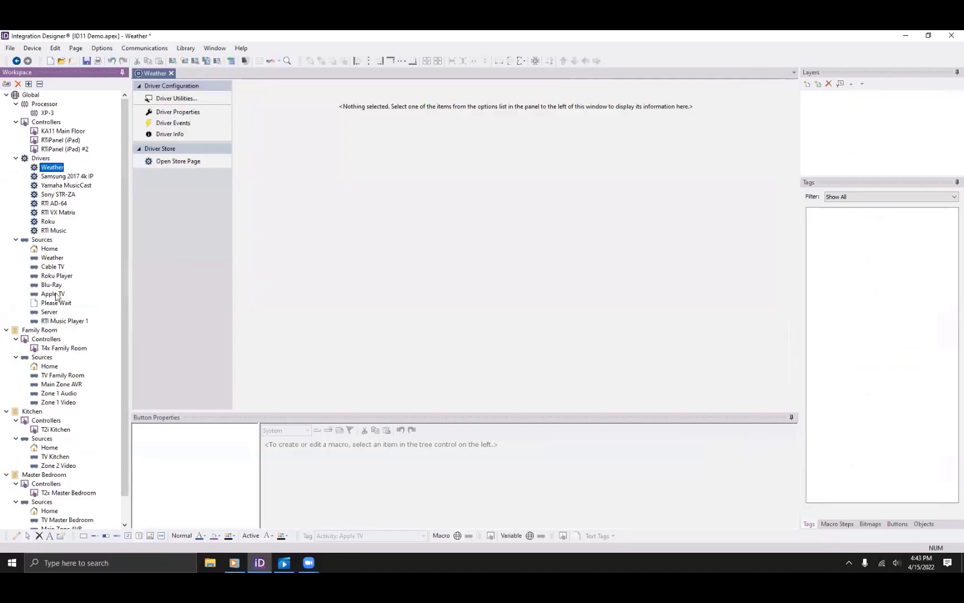
Look at the KA11 Main Floor Weather source page, then open the Global Home source's page.
{"action": "left_click", "coordinate": [53, 258]}
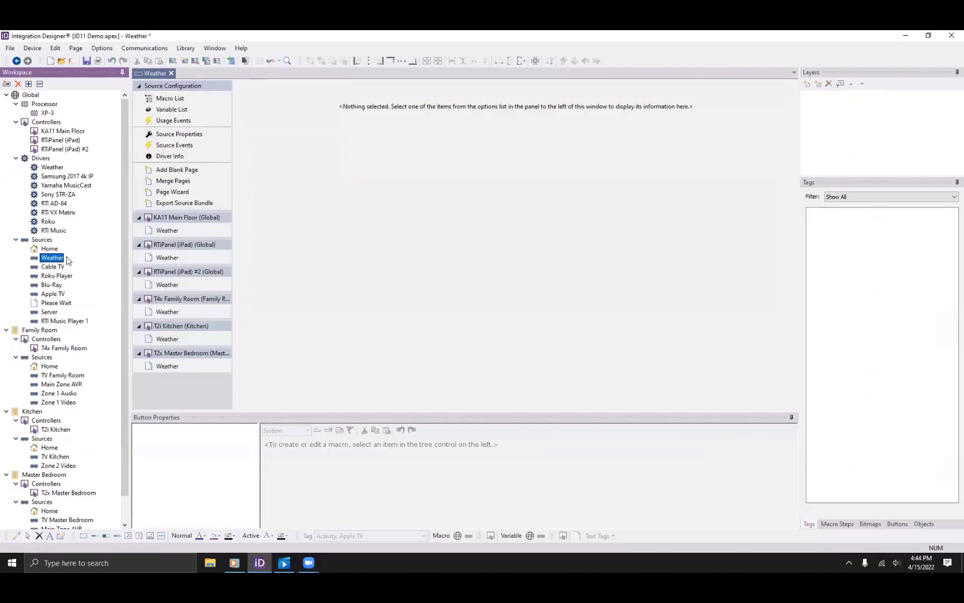
{"action": "left_click", "coordinate": [182, 229]}
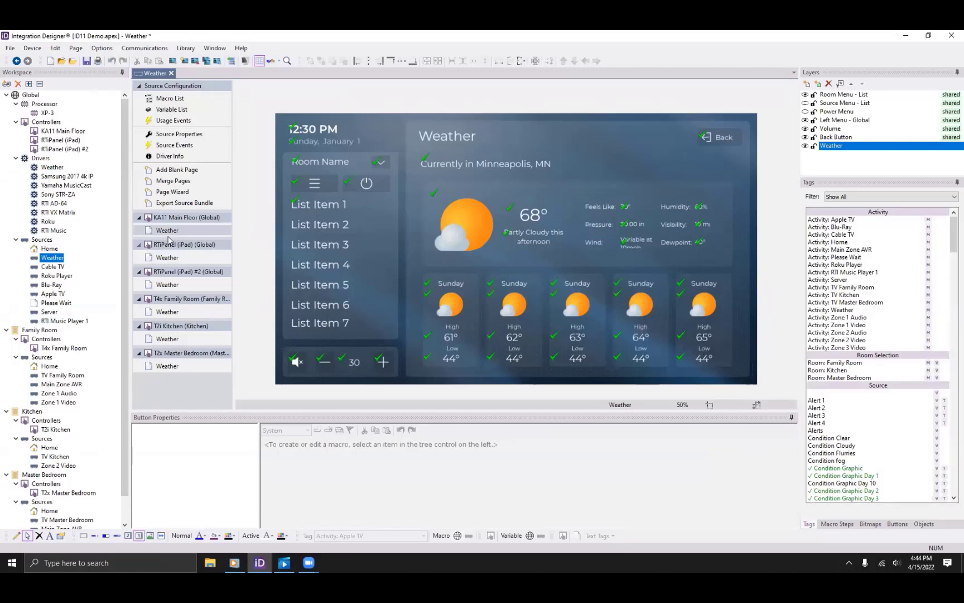
{"action": "left_click", "coordinate": [50, 249]}
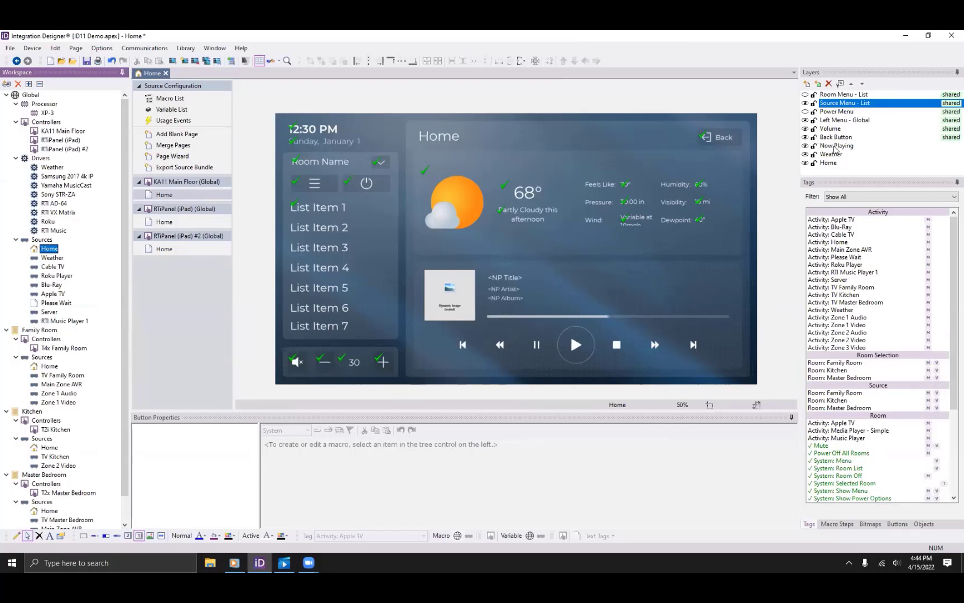
Set the Now Playing layer's source to Global > RTI Music Player 1 in Layer Properties.
{"action": "left_click", "coordinate": [835, 148]}
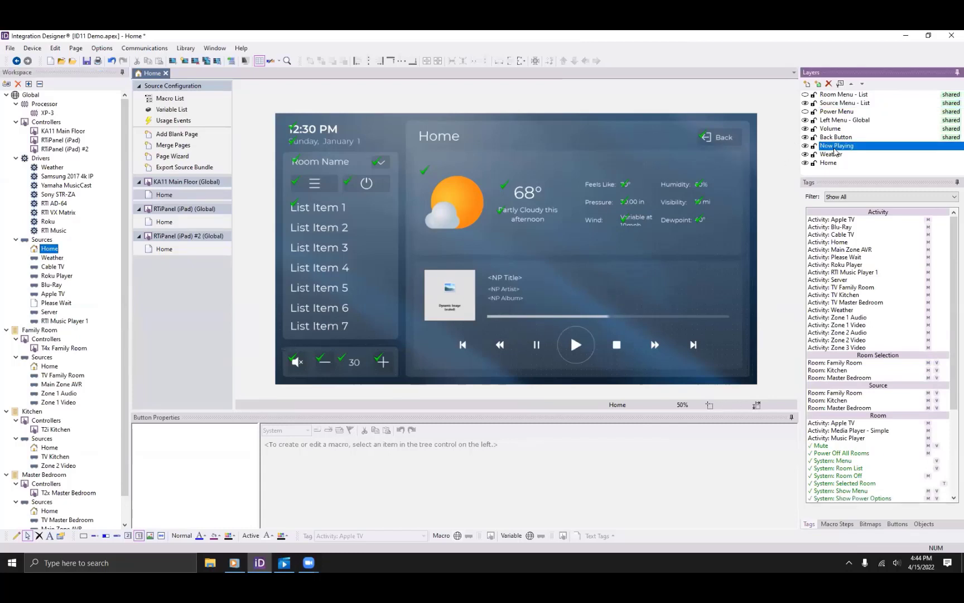
{"action": "left_click", "coordinate": [841, 85]}
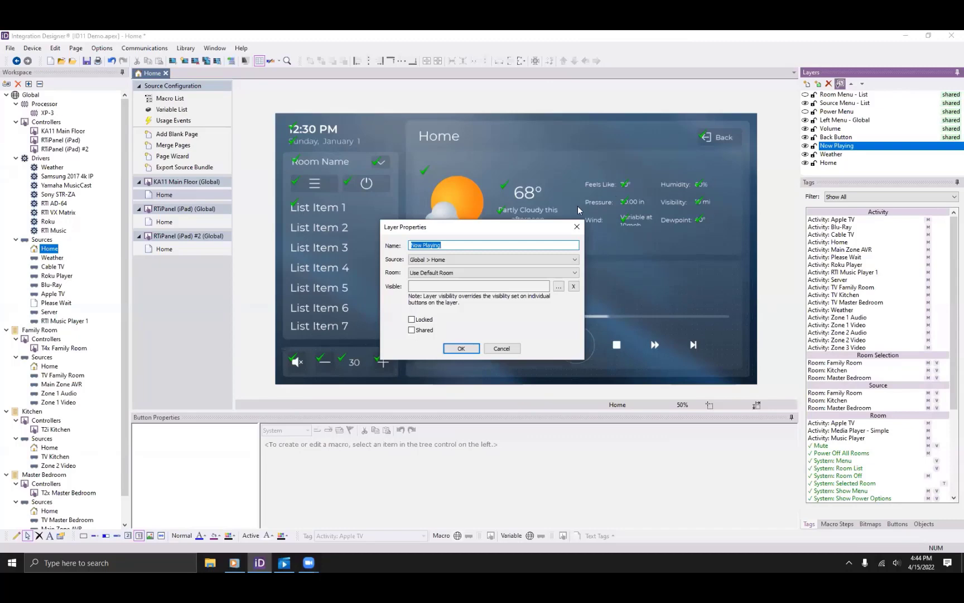
{"action": "left_click", "coordinate": [439, 267]}
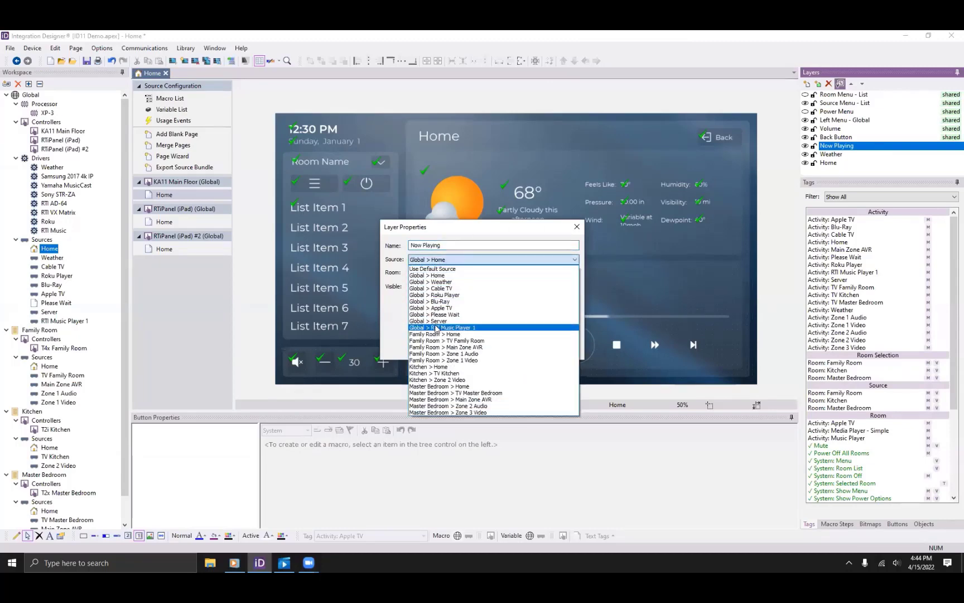
{"action": "left_click", "coordinate": [438, 328]}
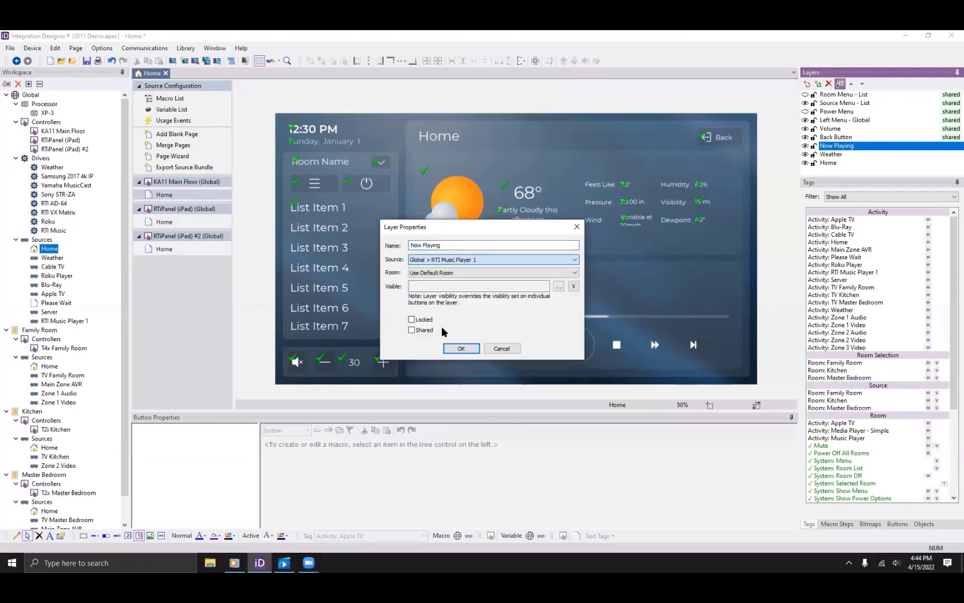
{"action": "left_click", "coordinate": [462, 349]}
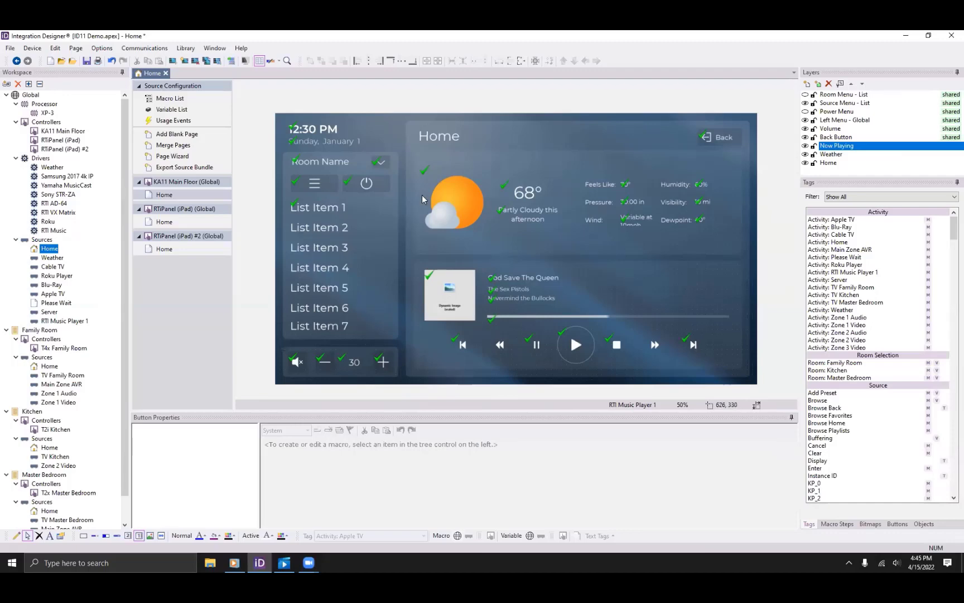
Search drivers for 'Lutron Caseta' and select Lutron Caseta / RA2 Select for the Global room.
{"action": "left_click", "coordinate": [6, 83]}
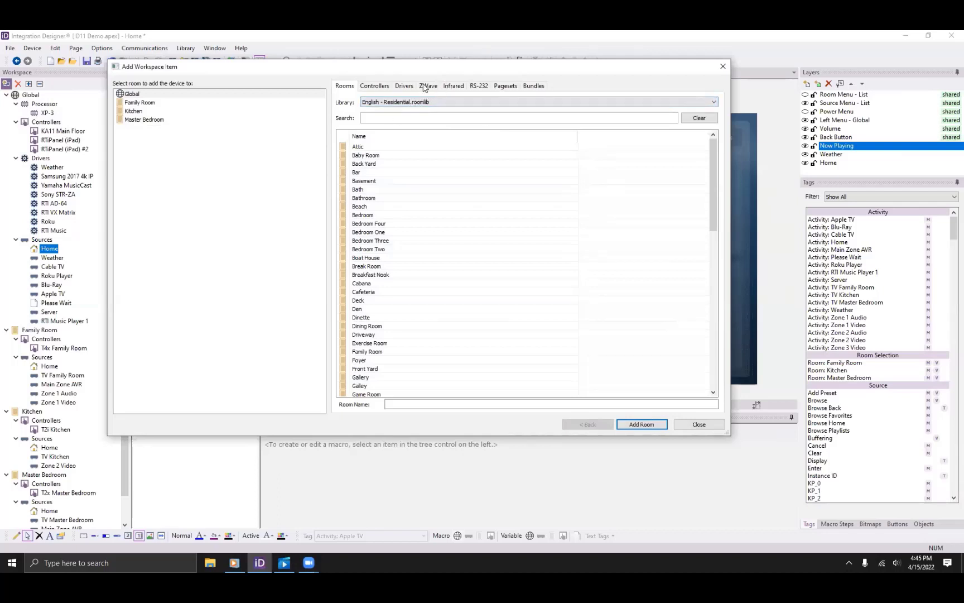
{"action": "left_click", "coordinate": [404, 85]}
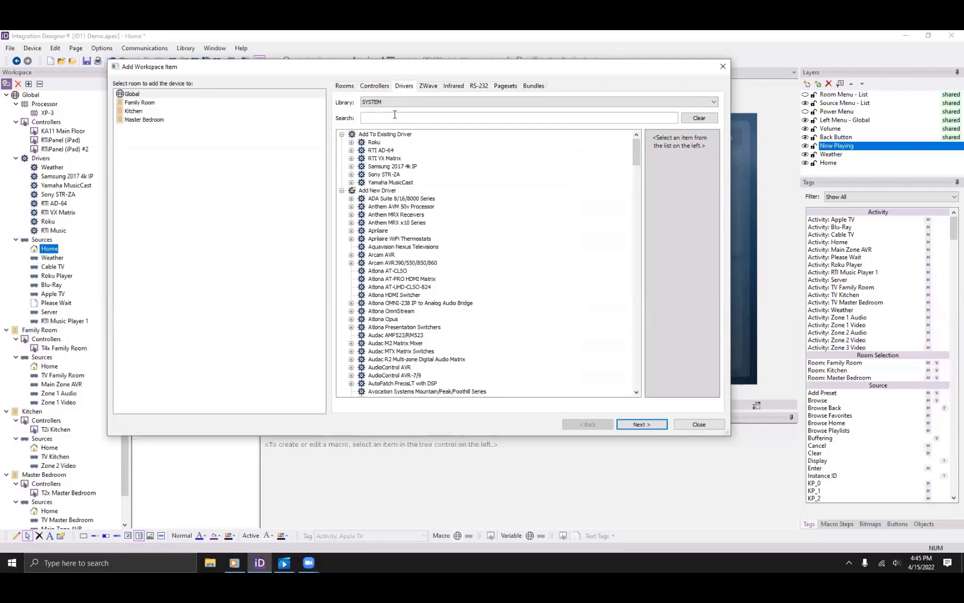
{"action": "type", "text": "ID"}
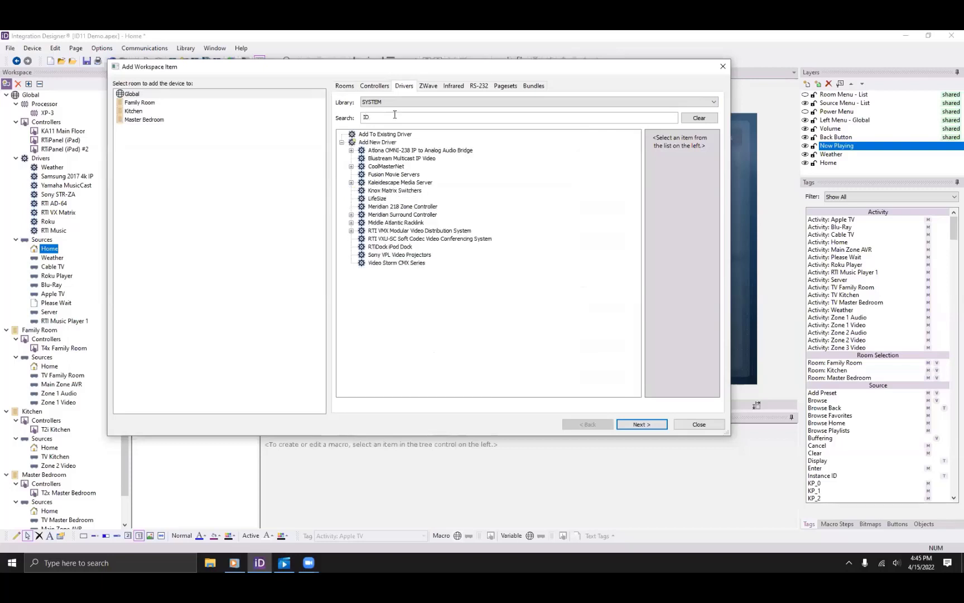
{"action": "key", "text": "ctrl+a"}
{"action": "key", "text": "BackSpace"}
{"action": "type", "text": "Lut"}
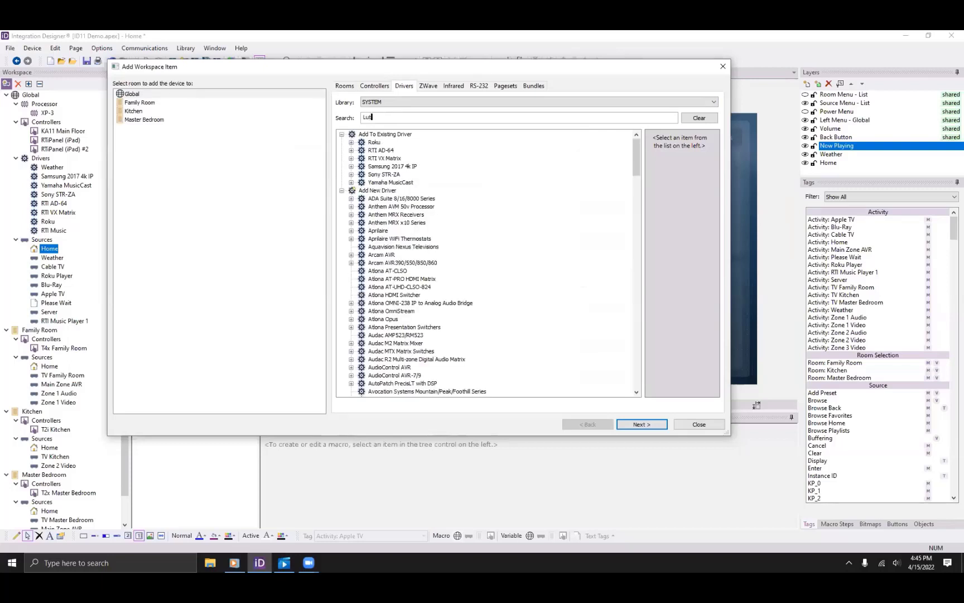
{"action": "type", "text": "ron Cas"}
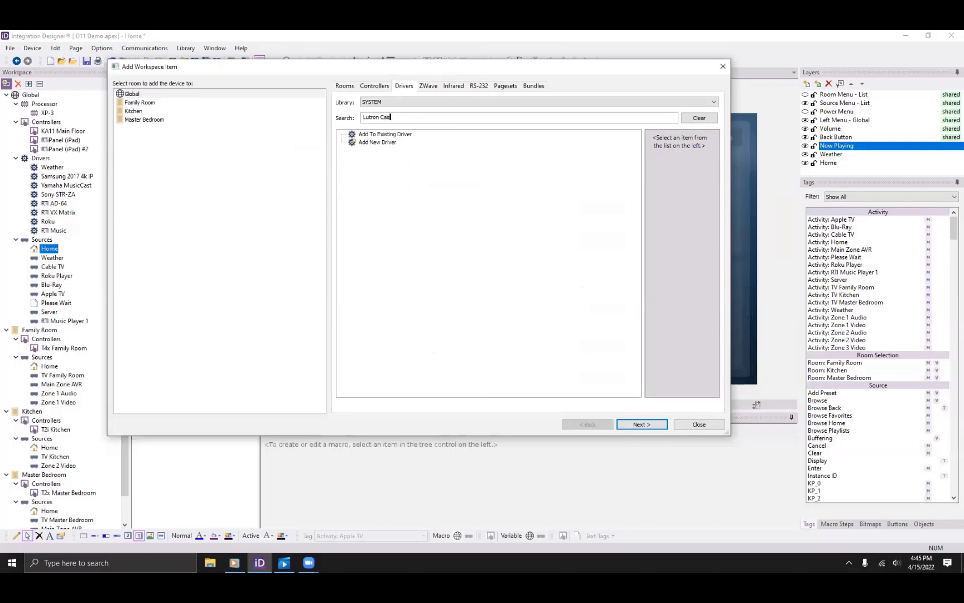
{"action": "type", "text": "eta"}
{"action": "left_click", "coordinate": [403, 150]}
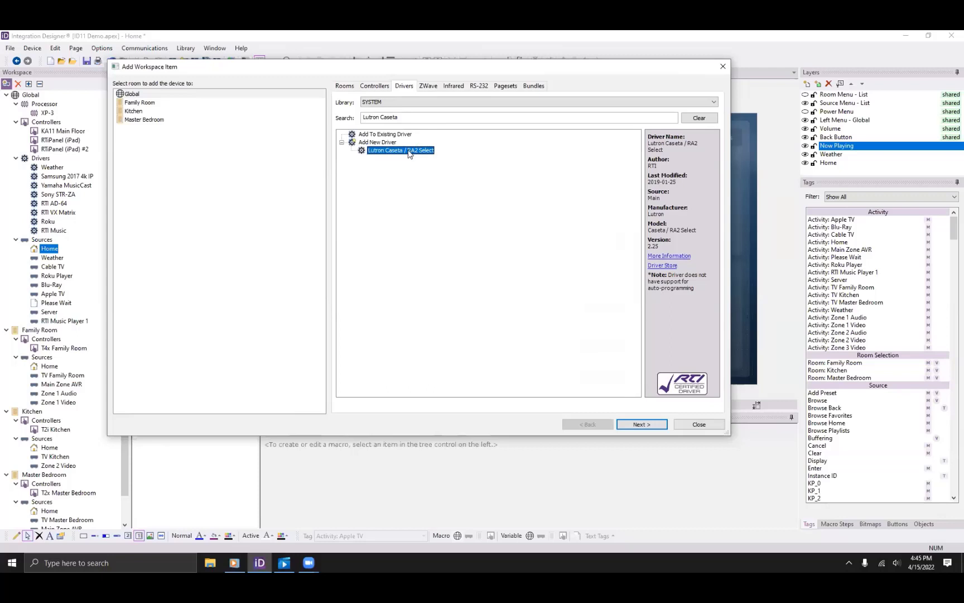
{"action": "left_click", "coordinate": [162, 94]}
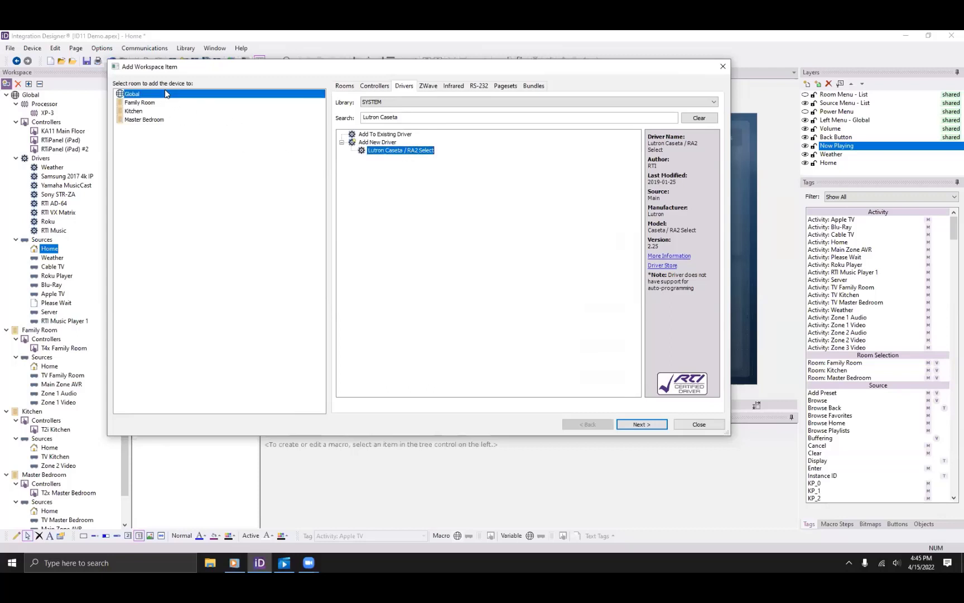
Add Lutron Caseta / RA2 Select to Global with device type Lighting, then close the window.
{"action": "left_click", "coordinate": [642, 424]}
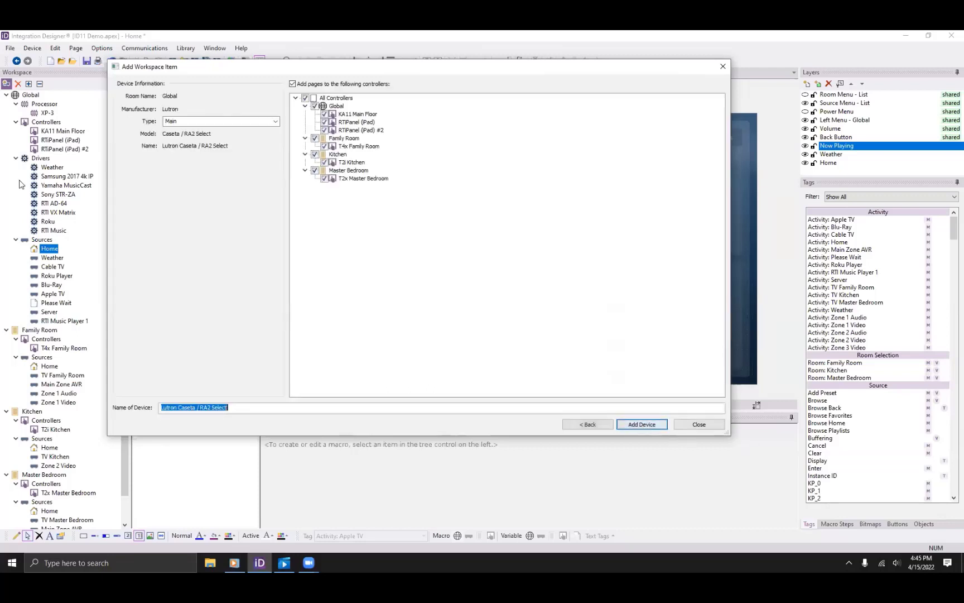
{"action": "left_click", "coordinate": [211, 120]}
{"action": "left_click", "coordinate": [275, 121]}
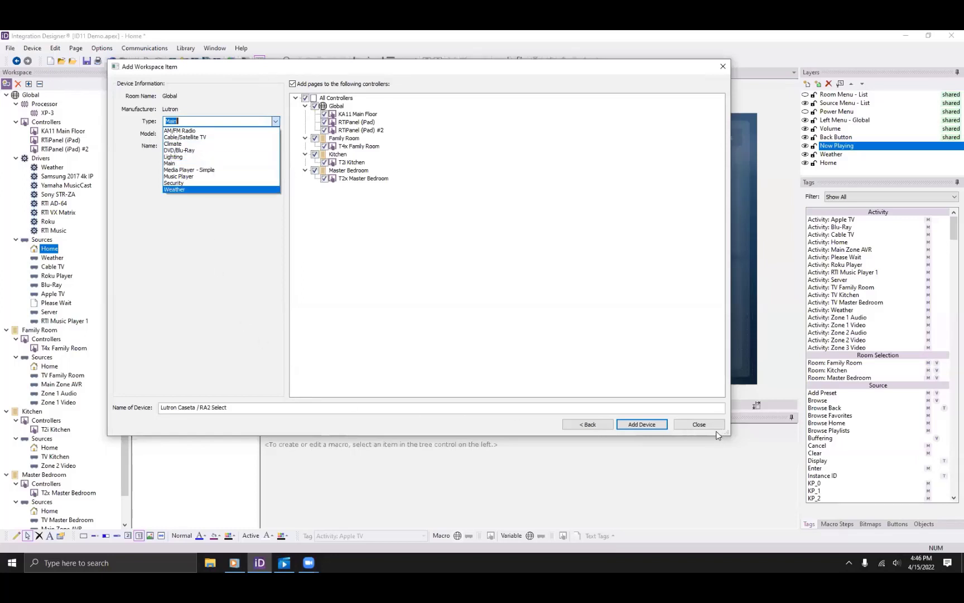
{"action": "left_click", "coordinate": [214, 157]}
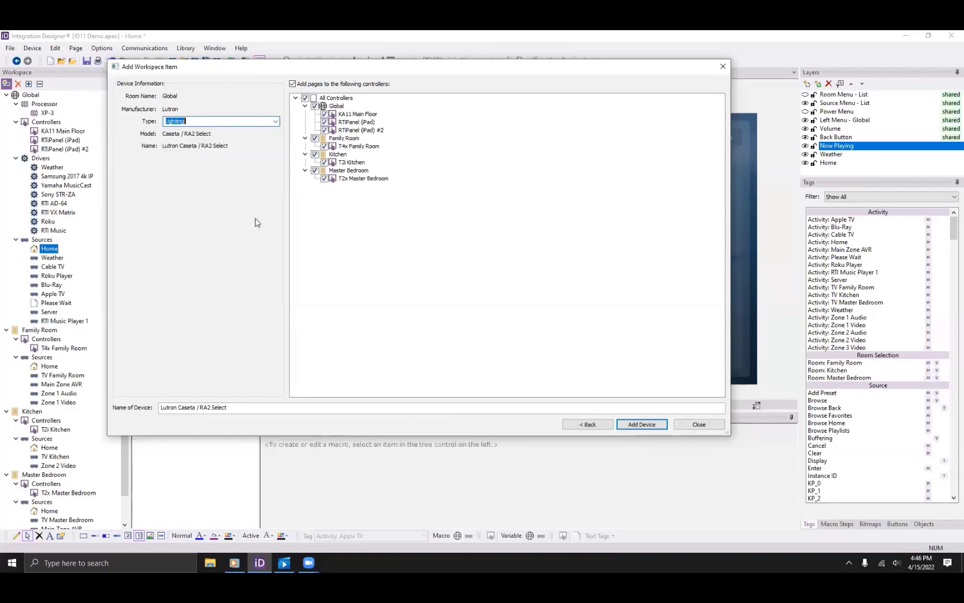
{"action": "left_click", "coordinate": [642, 424]}
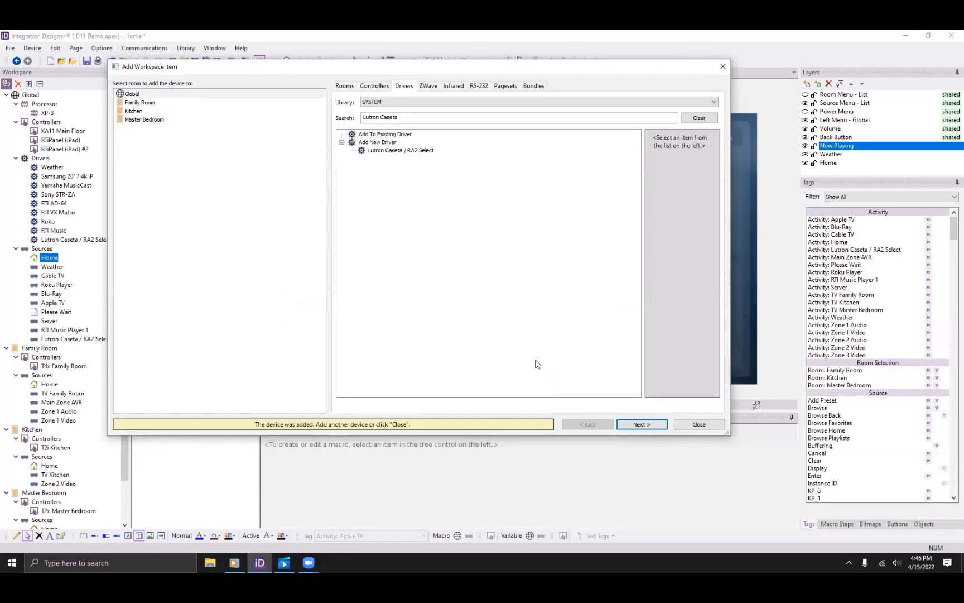
{"action": "left_click", "coordinate": [687, 428]}
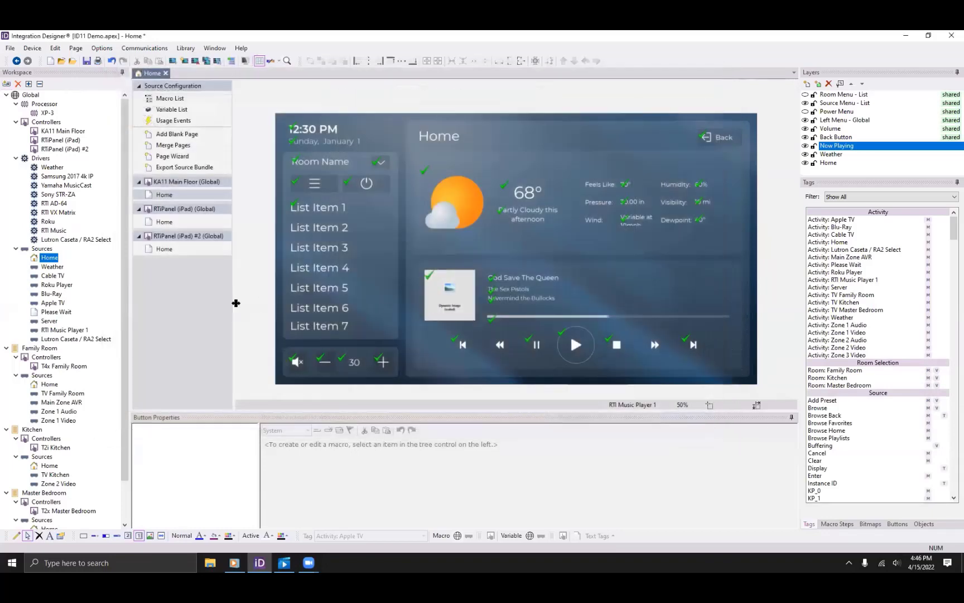
Set the system location to Orlando, Florida in System Properties.
{"action": "left_click", "coordinate": [10, 49]}
{"action": "left_click", "coordinate": [86, 133]}
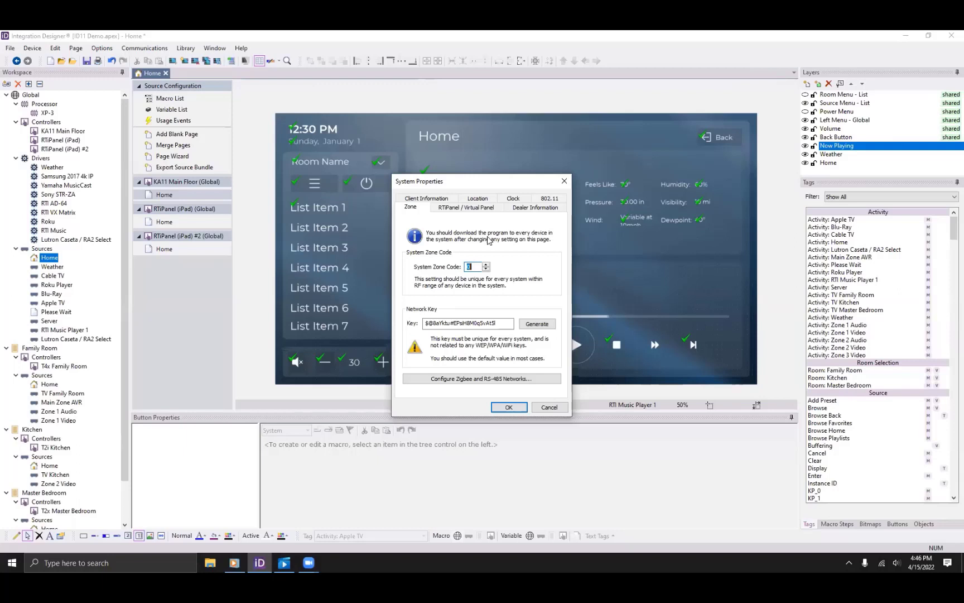
{"action": "left_click", "coordinate": [486, 200]}
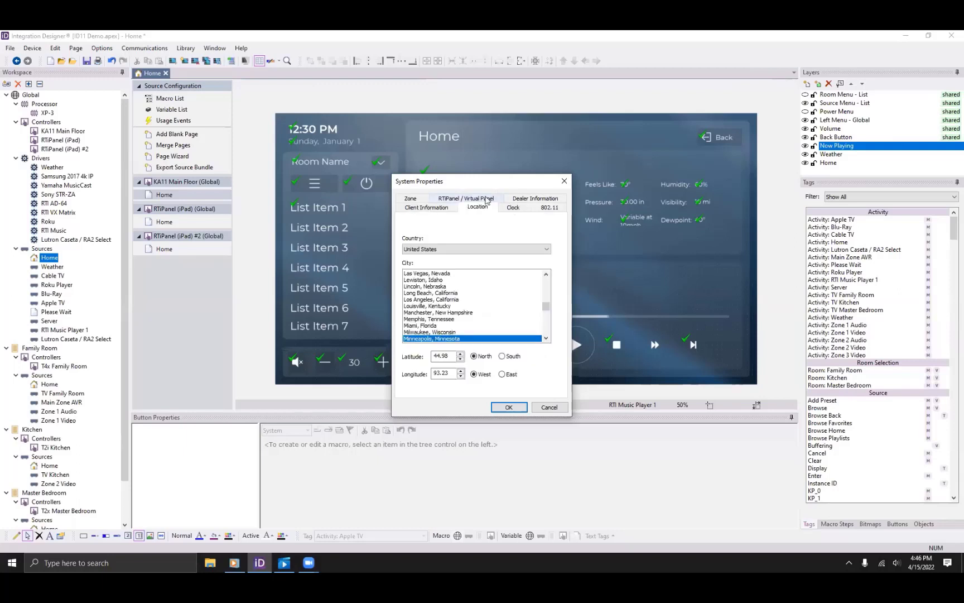
{"action": "scroll", "coordinate": [417, 290], "scroll_direction": "down", "scroll_amount": 1}
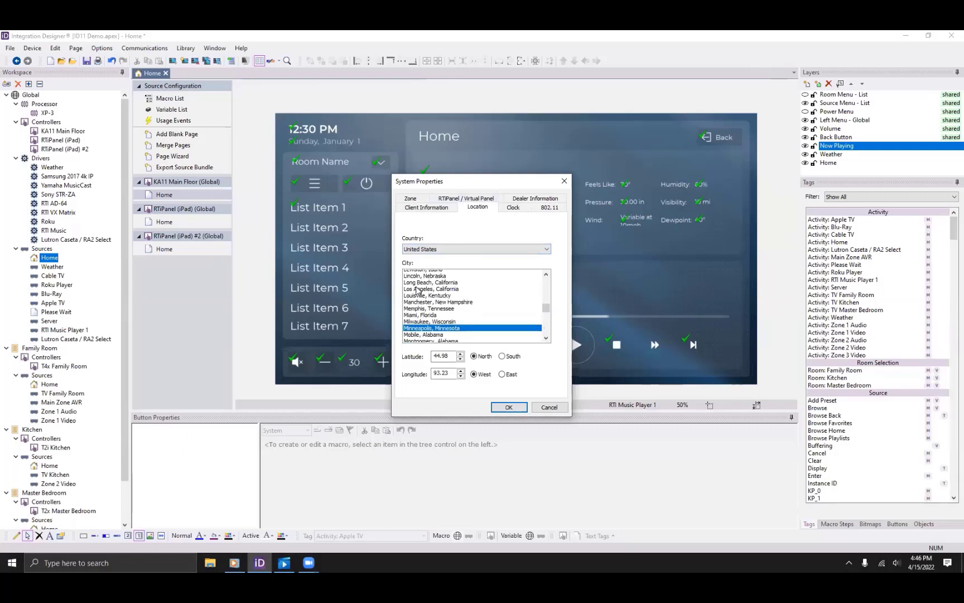
{"action": "scroll", "coordinate": [417, 290], "scroll_direction": "down", "scroll_amount": 5}
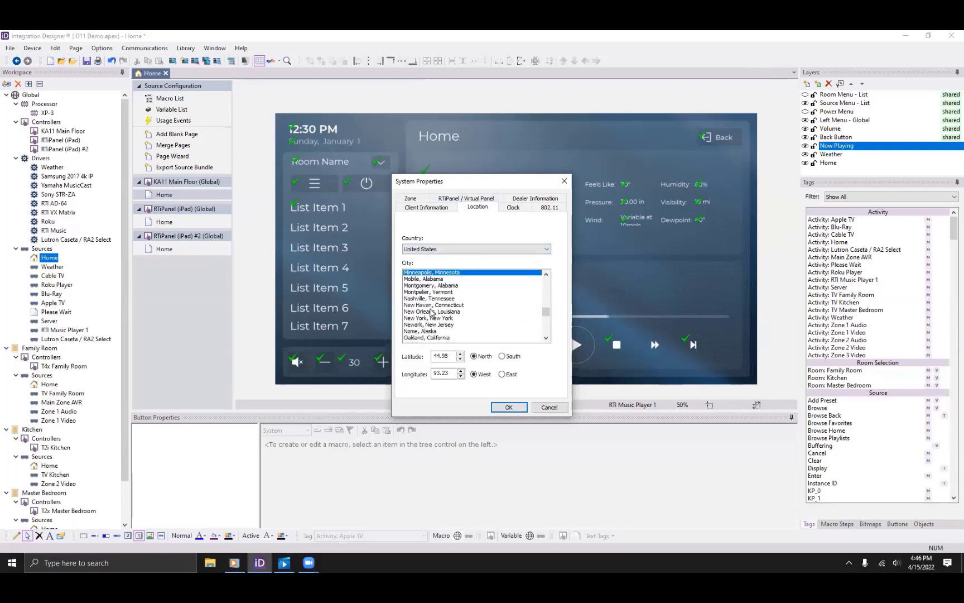
{"action": "scroll", "coordinate": [432, 312], "scroll_direction": "down", "scroll_amount": 3}
{"action": "left_click", "coordinate": [433, 325]}
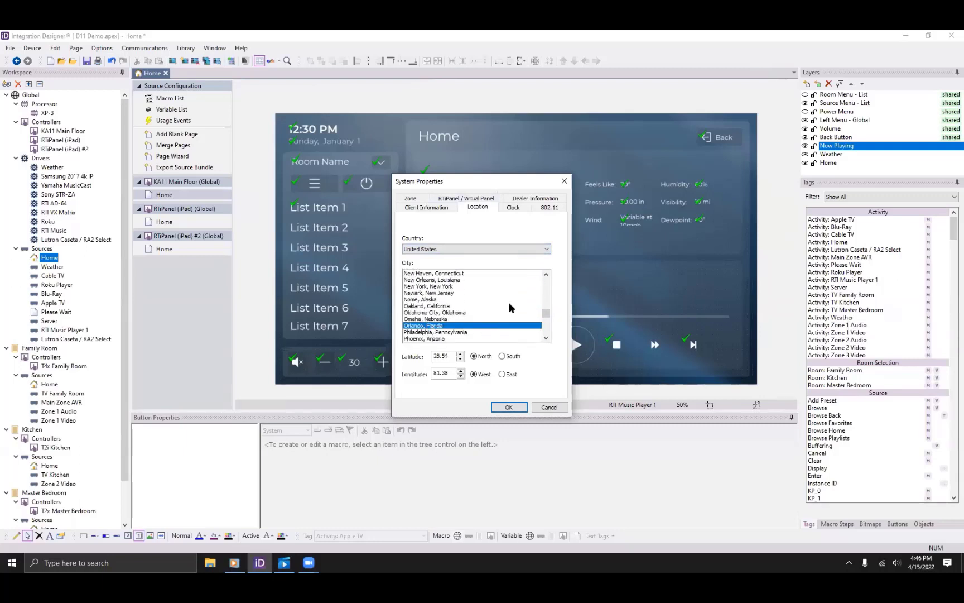
Set the system time zone to Eastern Time (US & Canada).
{"action": "left_click", "coordinate": [516, 207]}
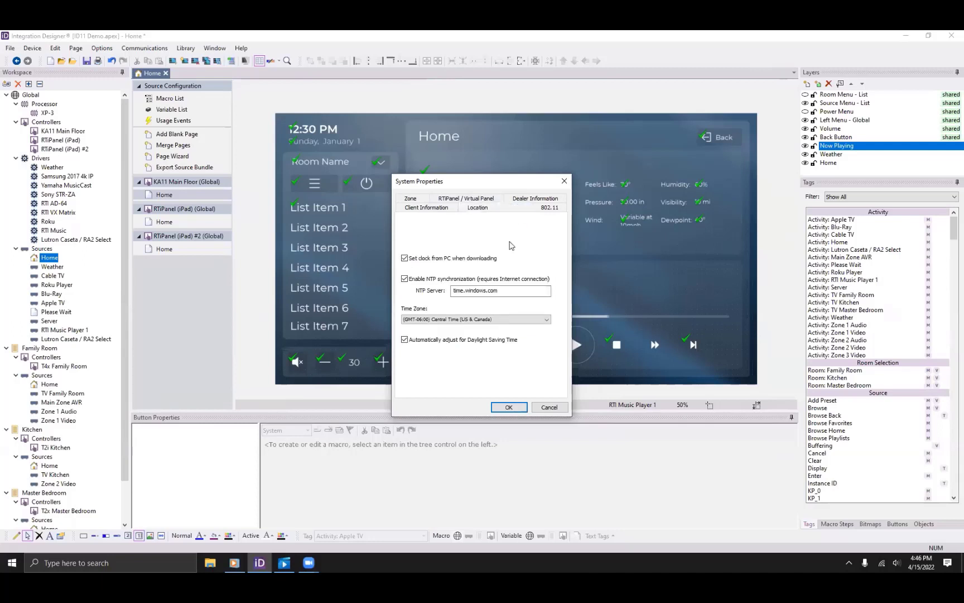
{"action": "left_click", "coordinate": [450, 321]}
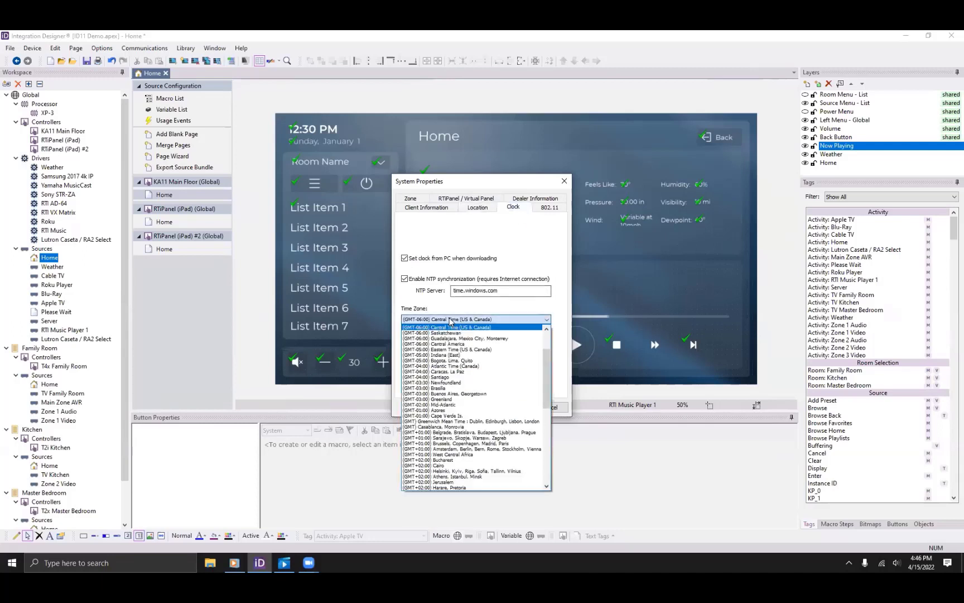
{"action": "left_click", "coordinate": [455, 350]}
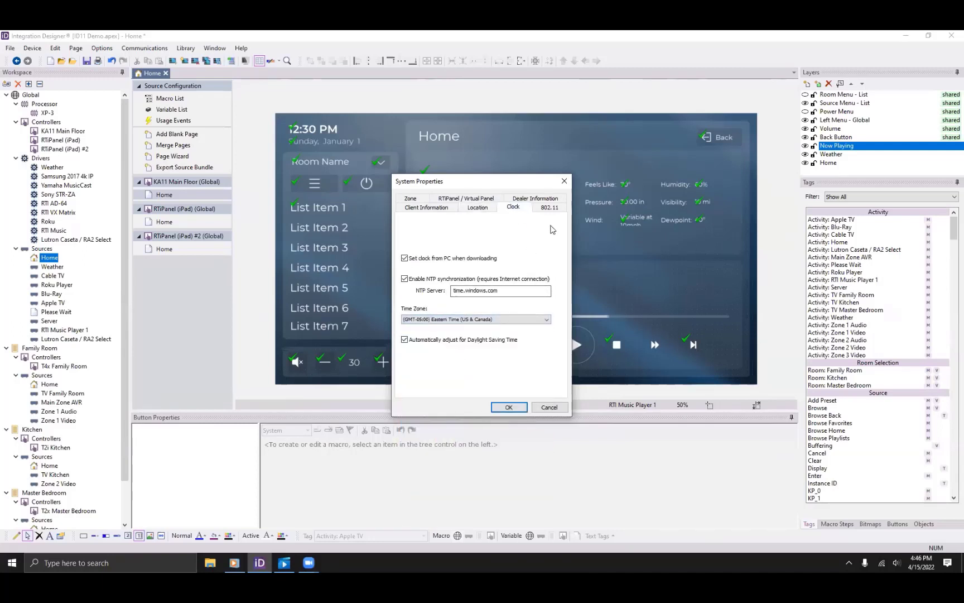
{"action": "left_click", "coordinate": [547, 209]}
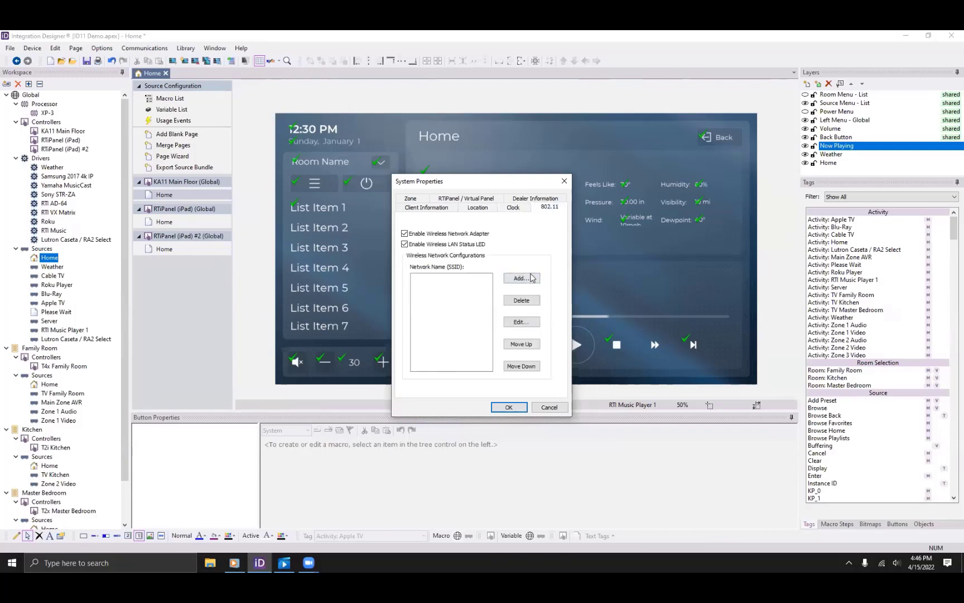
Add wireless network MyNetwork using WPA2-PSK, AES and its network key, then apply the properties.
{"action": "left_click", "coordinate": [521, 278]}
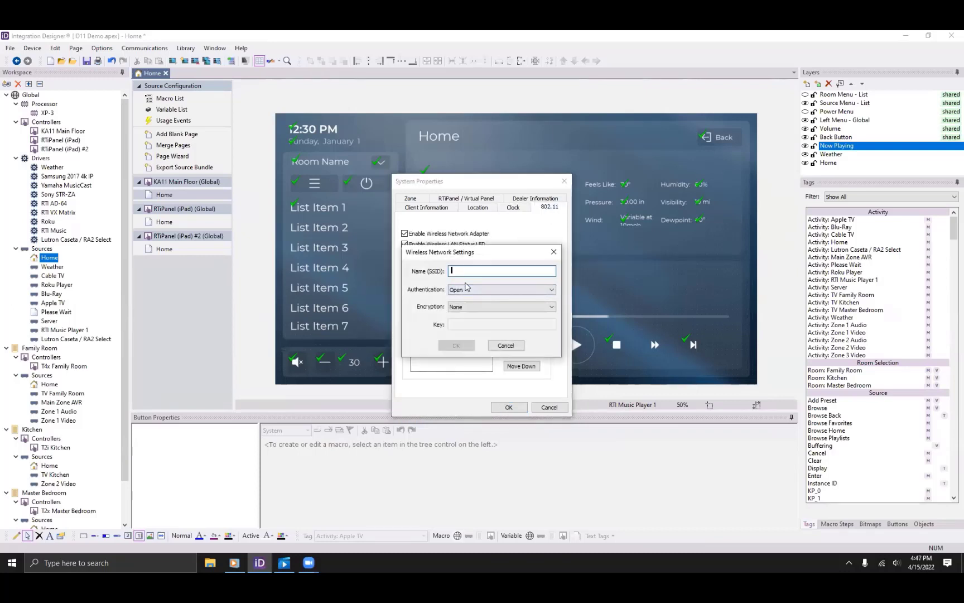
{"action": "type", "text": "MyNetwork"}
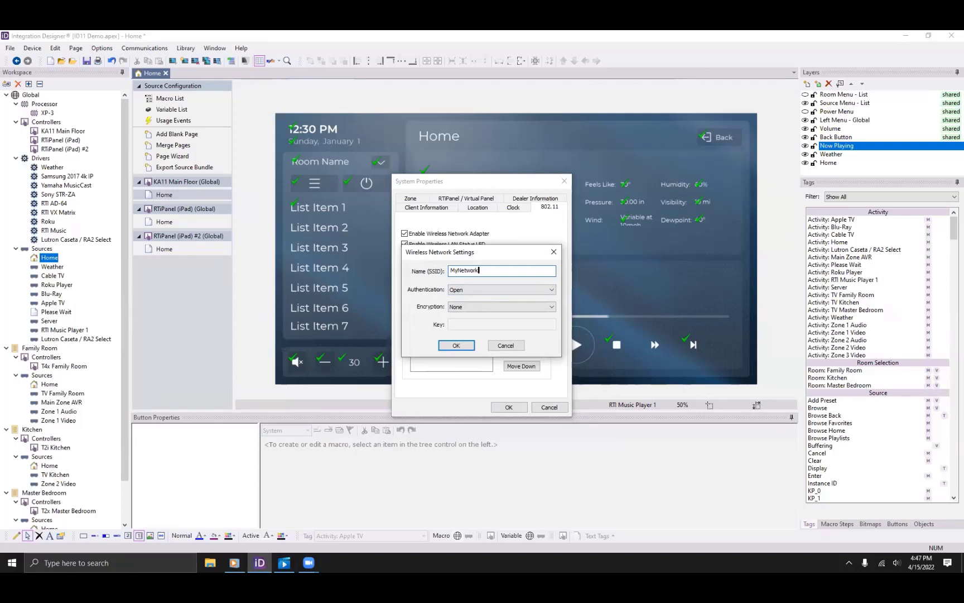
{"action": "left_click", "coordinate": [453, 291]}
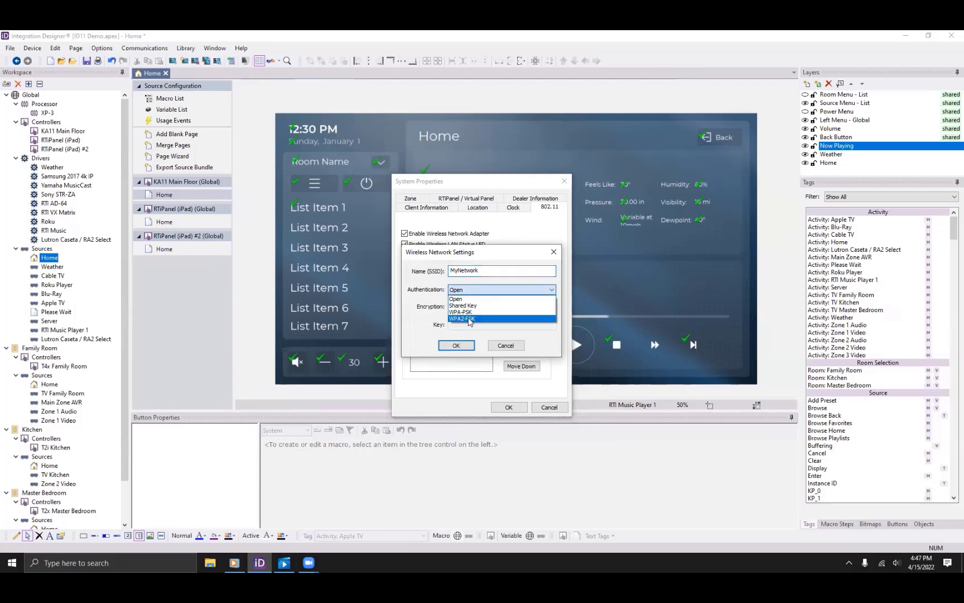
{"action": "left_click", "coordinate": [470, 319]}
{"action": "left_click", "coordinate": [463, 307]}
{"action": "left_click", "coordinate": [463, 315]}
{"action": "left_click", "coordinate": [463, 324]}
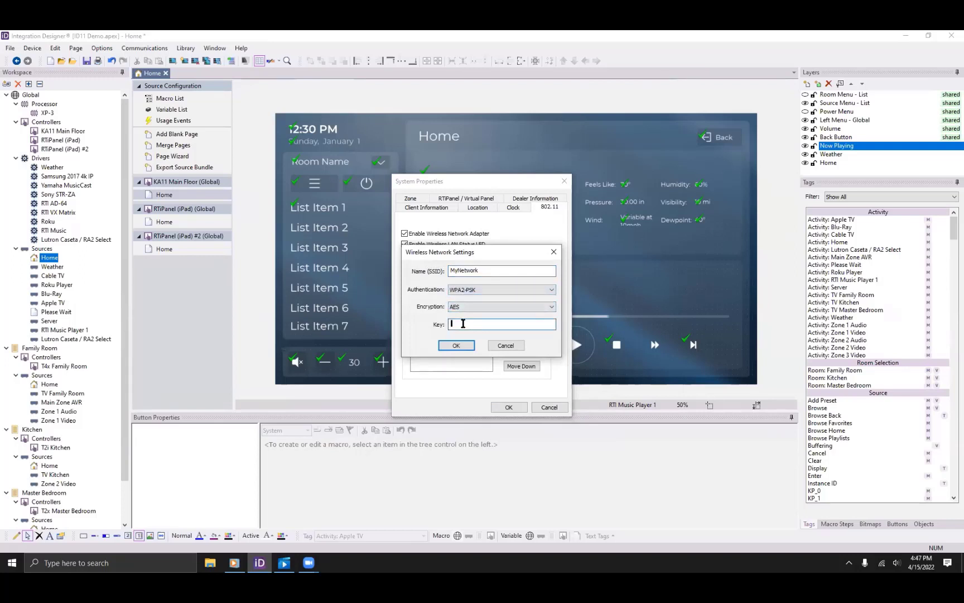
{"action": "type", "text": "123456789"}
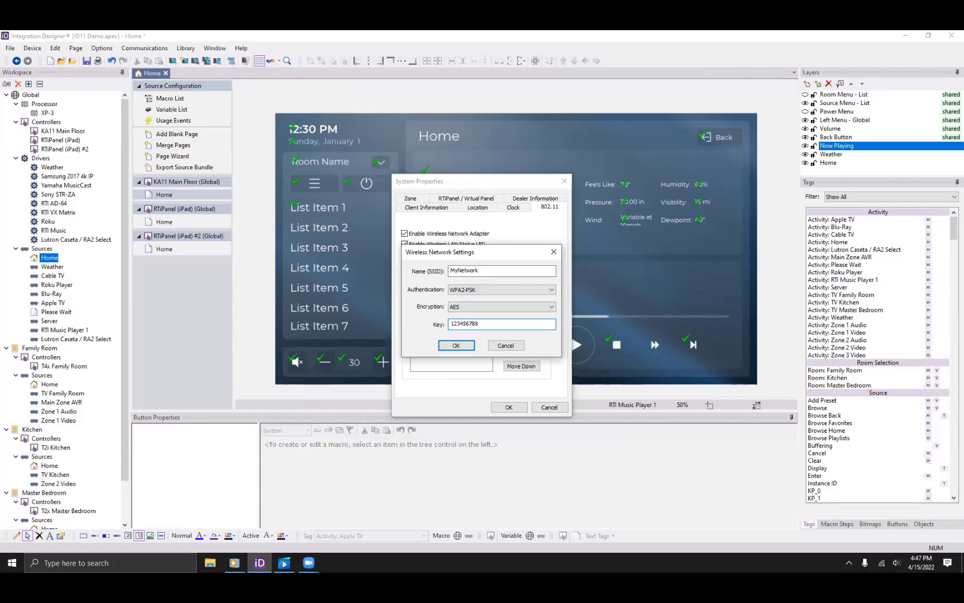
{"action": "key", "text": "Return"}
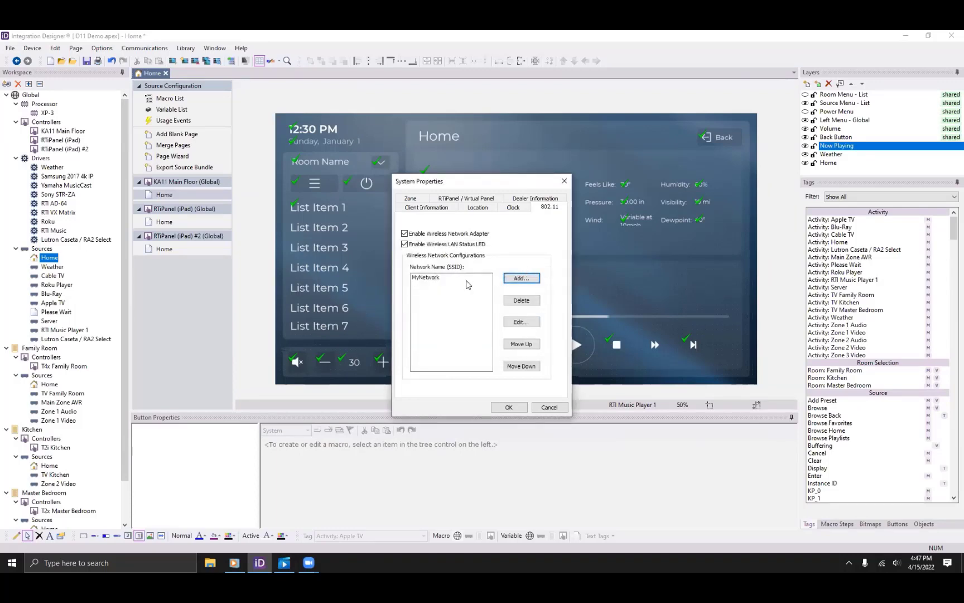
{"action": "left_click", "coordinate": [511, 404]}
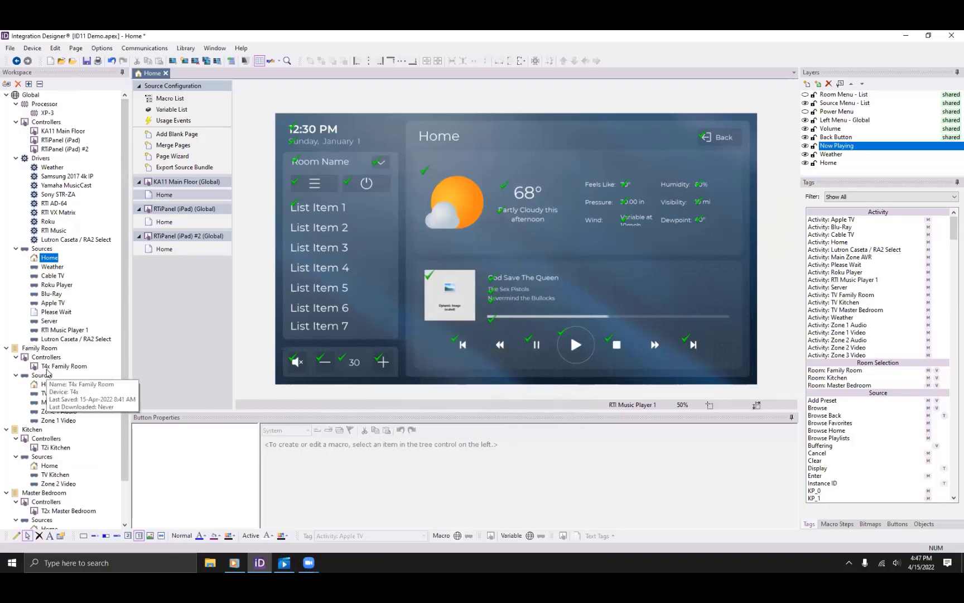
Review T4x Family Room's Clock and 802.11 device properties, then cancel without changes.
{"action": "double_click", "coordinate": [48, 367]}
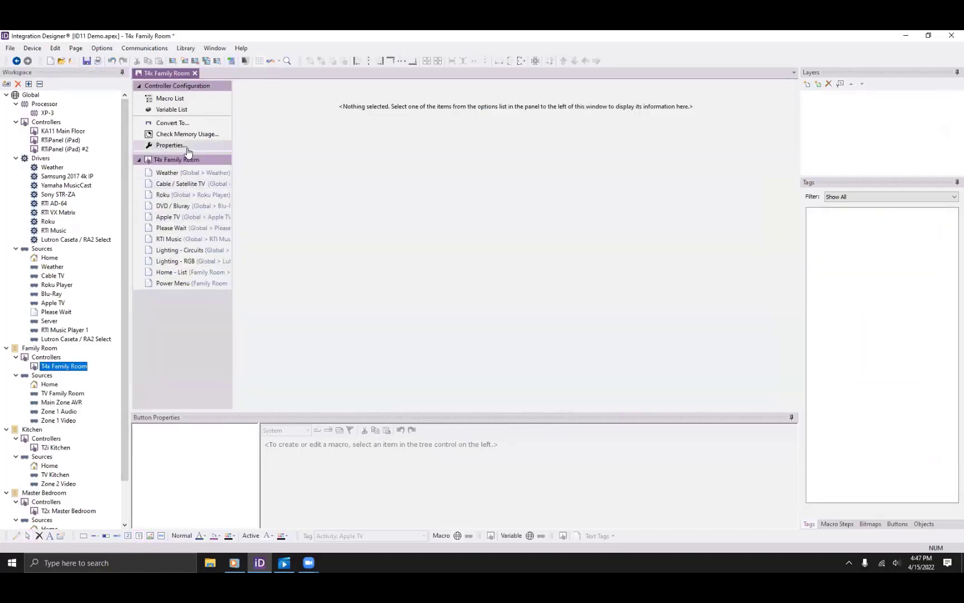
{"action": "left_click", "coordinate": [187, 147]}
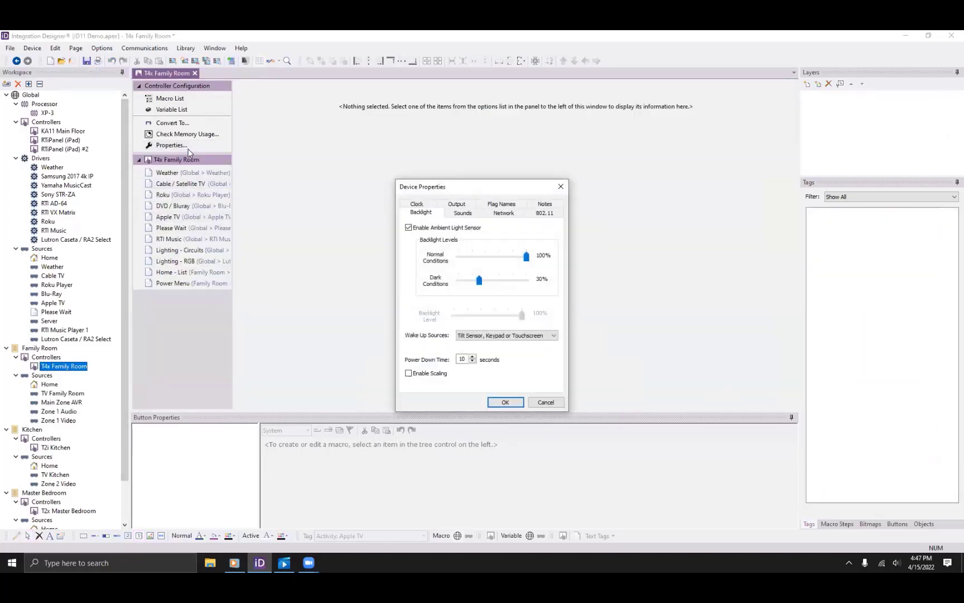
{"action": "left_click", "coordinate": [430, 206]}
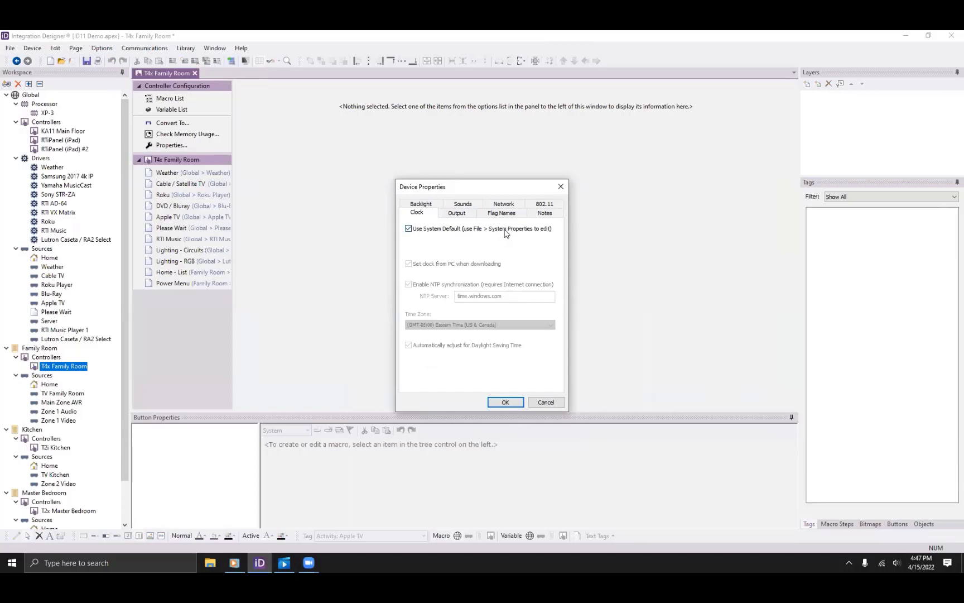
{"action": "left_click", "coordinate": [549, 205]}
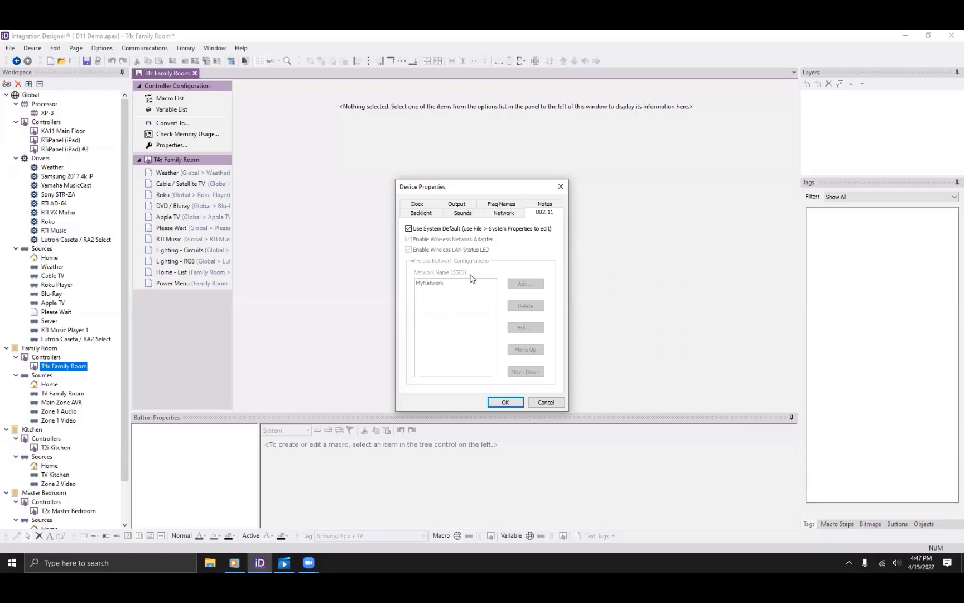
{"action": "left_click", "coordinate": [539, 404]}
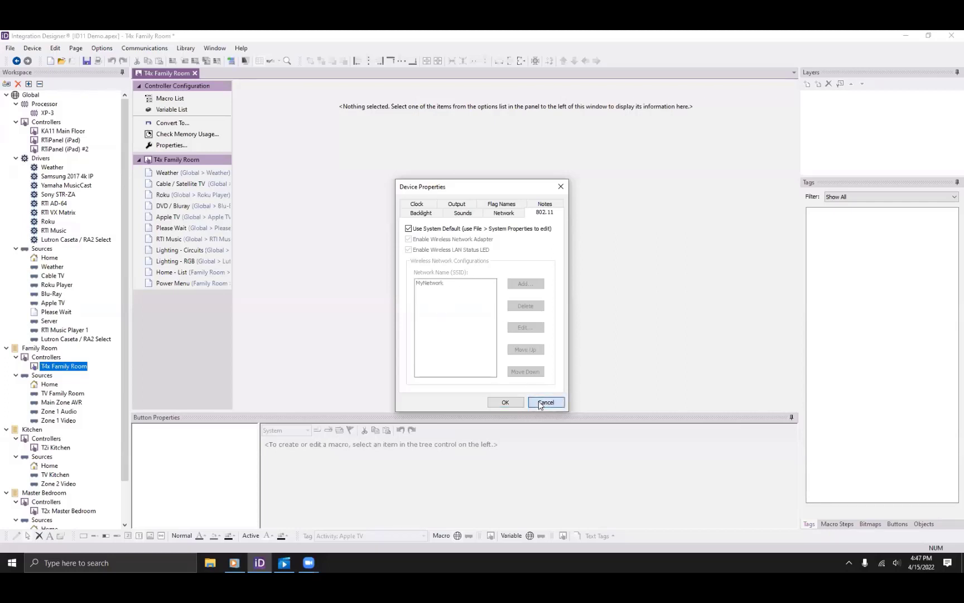
Open KA11 Main Floor, view its Weather, Cable / Satellite TV, Roku and DVD / Bluray pages, ending on Home.
{"action": "left_click", "coordinate": [182, 174]}
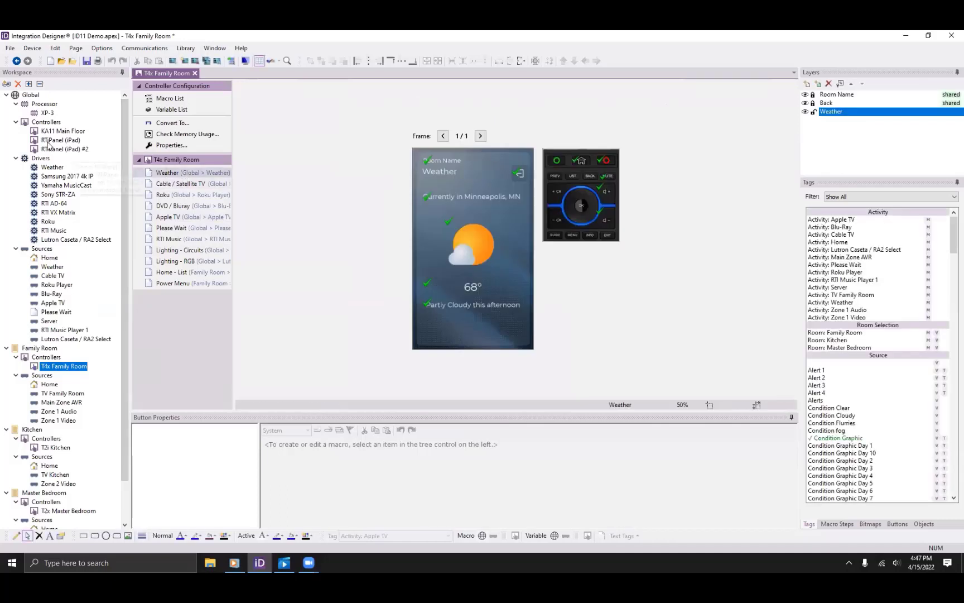
{"action": "left_click", "coordinate": [62, 131]}
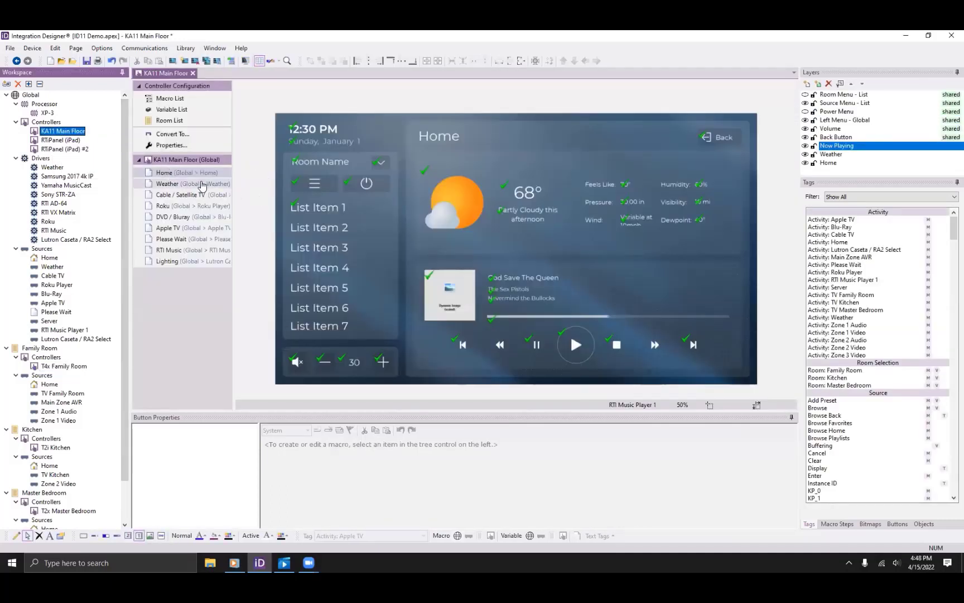
{"action": "left_click", "coordinate": [201, 184]}
{"action": "left_click", "coordinate": [196, 197]}
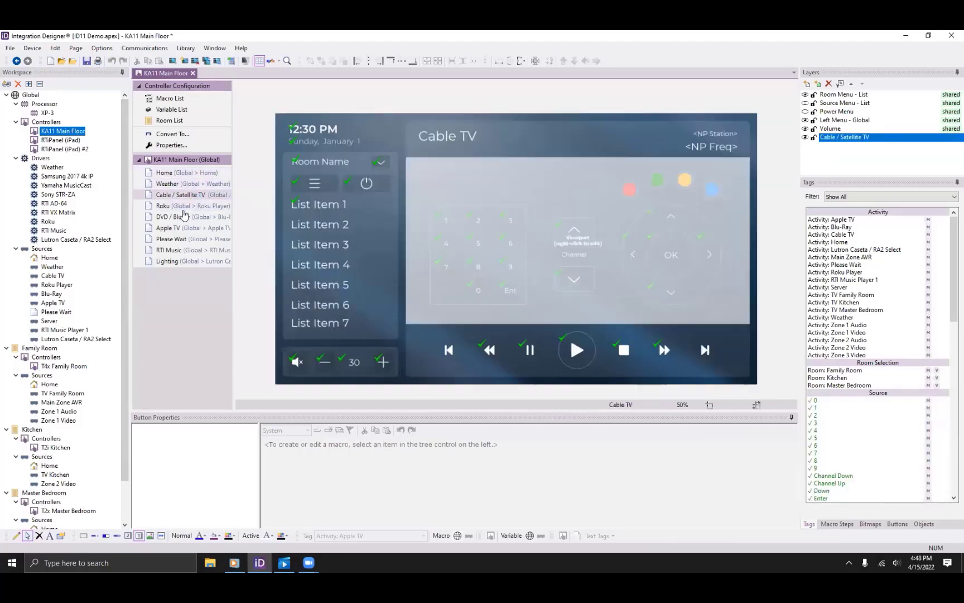
{"action": "left_click", "coordinate": [187, 205]}
{"action": "left_click", "coordinate": [184, 217]}
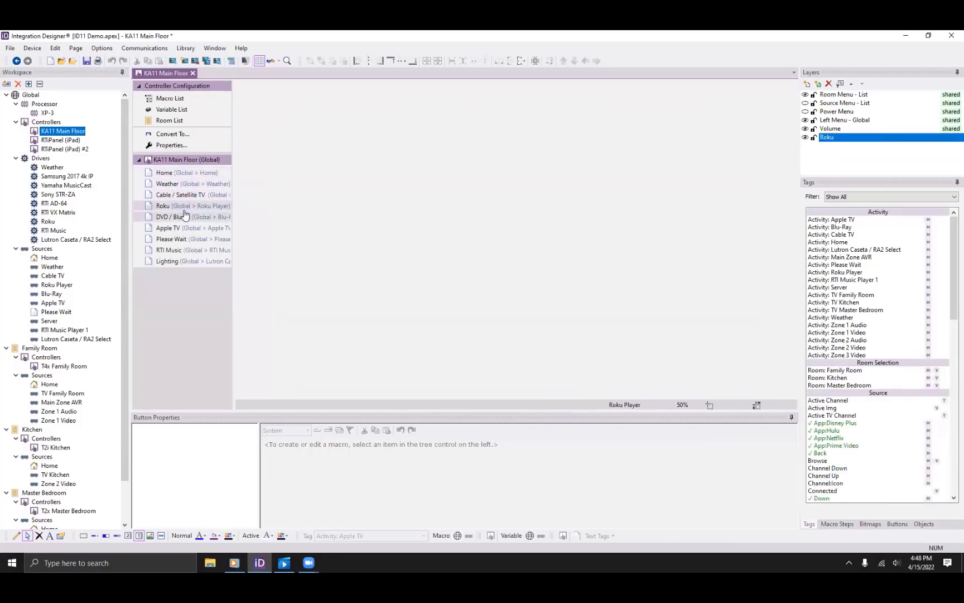
{"action": "left_click", "coordinate": [189, 174]}
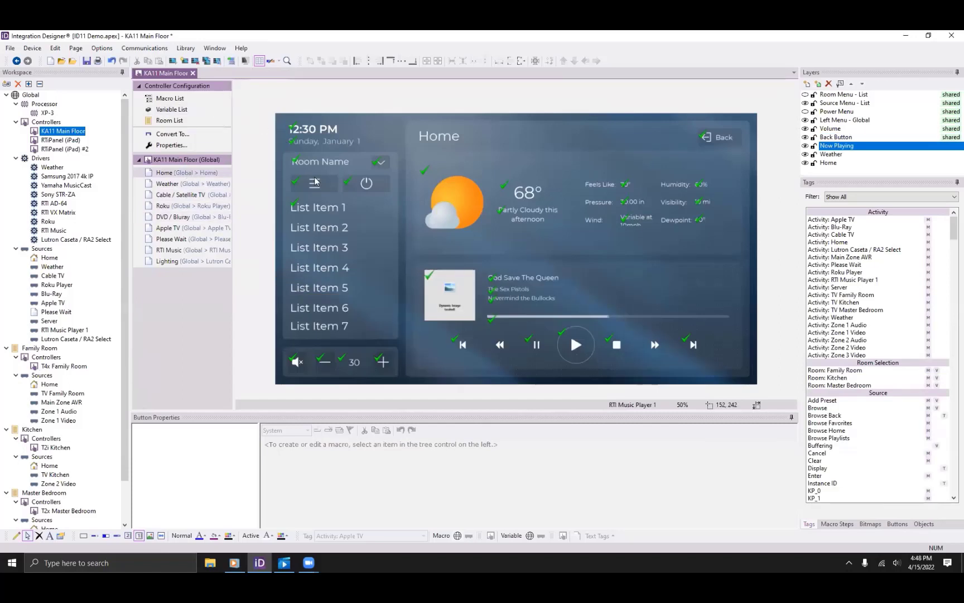
Show the Coral - Backgrounds bitmap library with the leftover family search text cleared.
{"action": "left_click", "coordinate": [871, 525]}
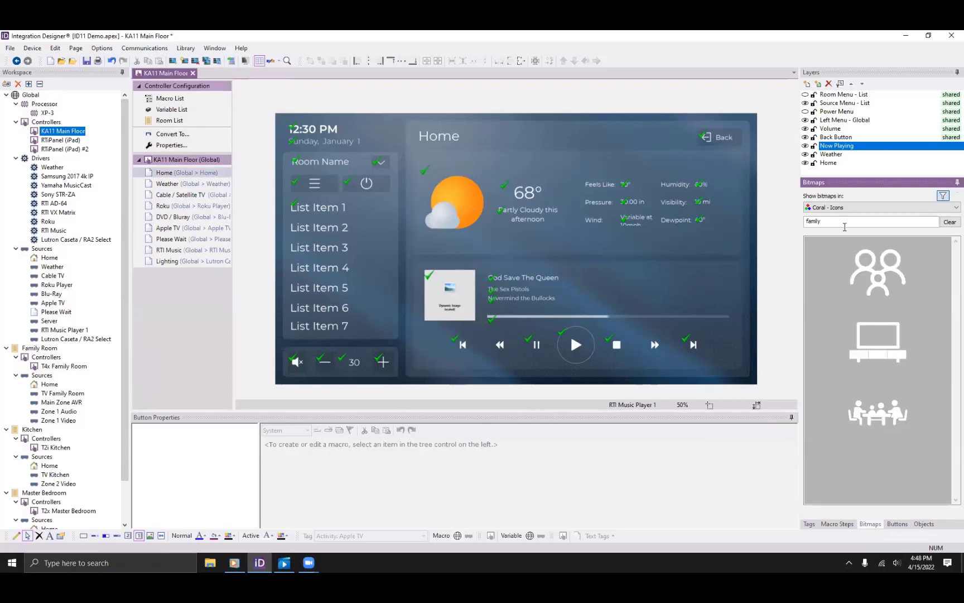
{"action": "left_click", "coordinate": [838, 208]}
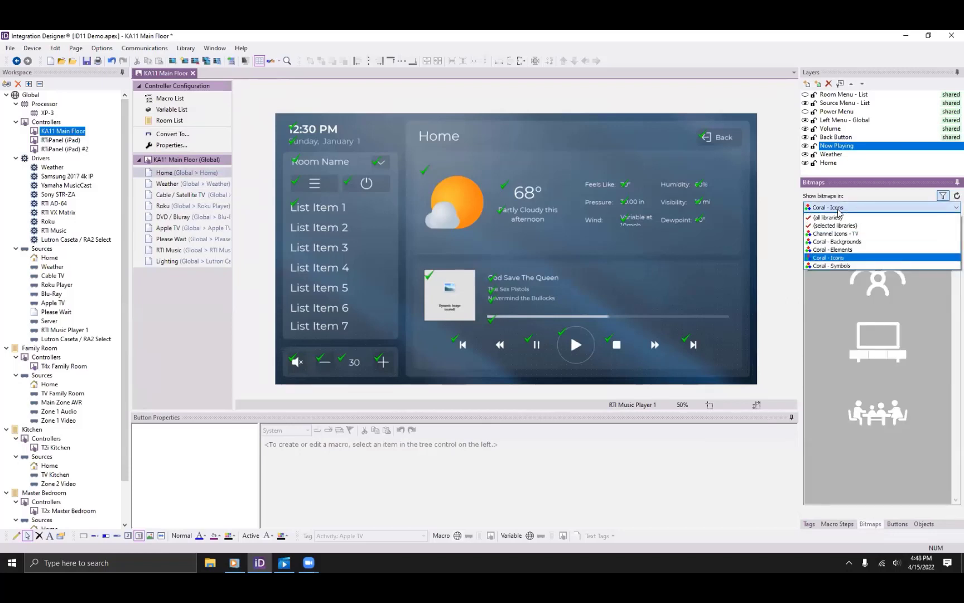
{"action": "left_click", "coordinate": [857, 242]}
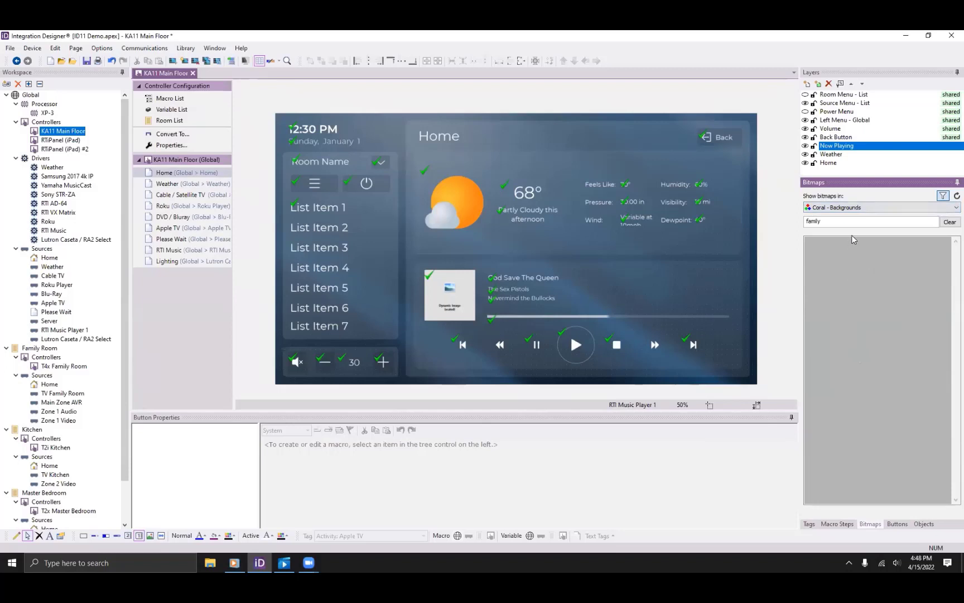
{"action": "left_click_drag", "start_coordinate": [857, 221], "coordinate": [715, 216]}
{"action": "key", "text": "BackSpace"}
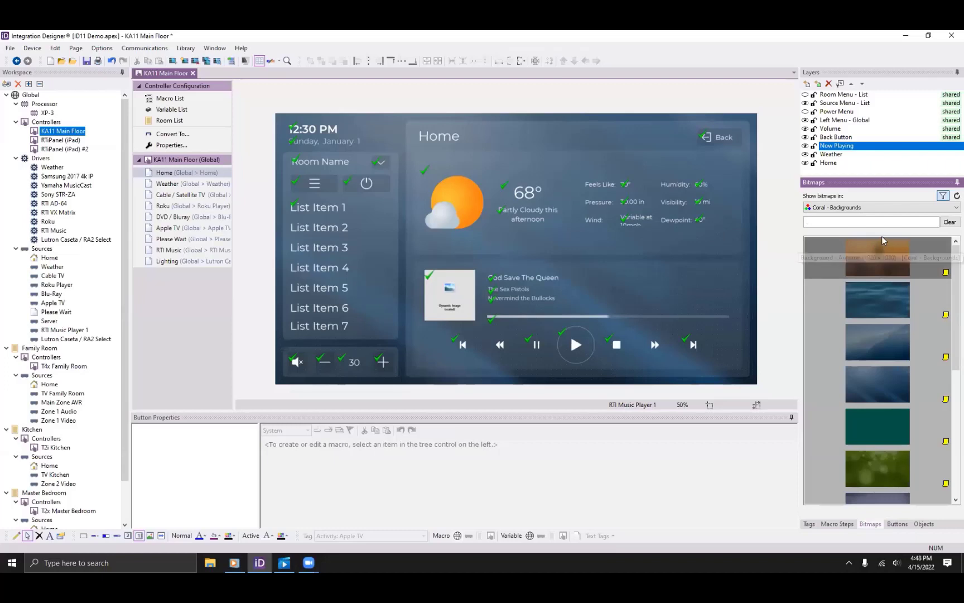
{"action": "scroll", "coordinate": [891, 283], "scroll_direction": "down", "scroll_amount": 3}
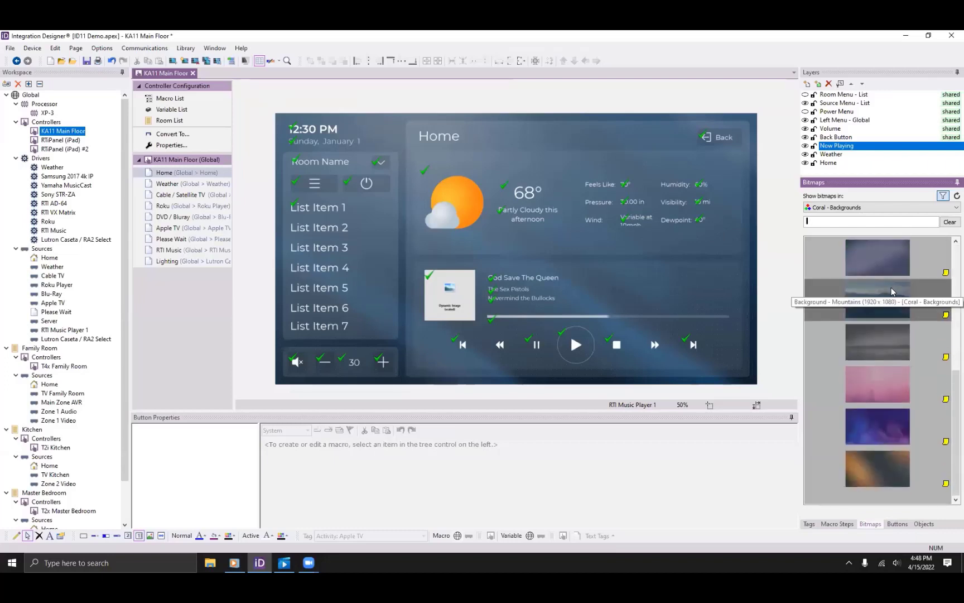
{"action": "scroll", "coordinate": [890, 280], "scroll_direction": "up", "scroll_amount": 3}
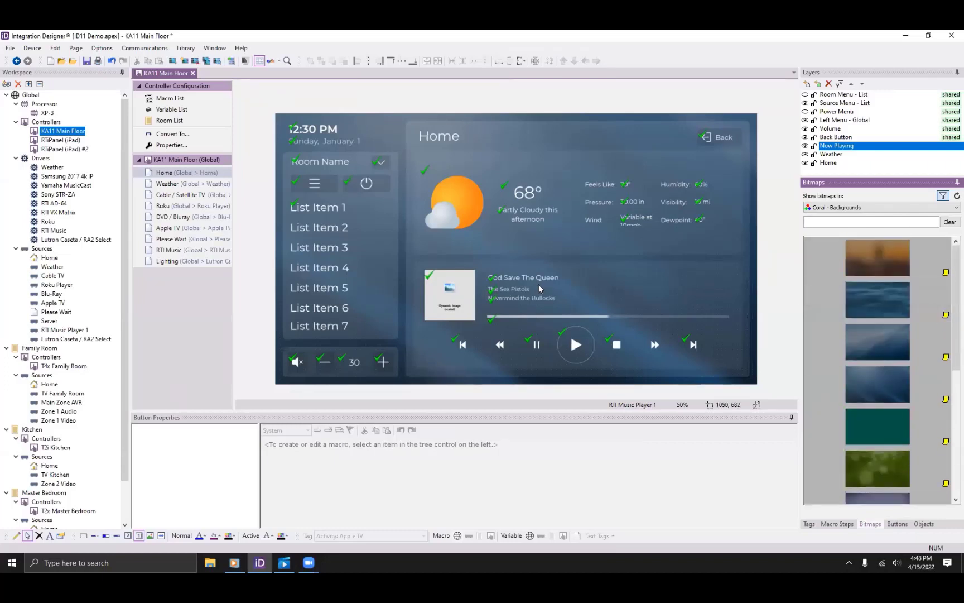
Toggle the bitmap filter to list the landscape backgrounds and browse them.
{"action": "left_click", "coordinate": [944, 194]}
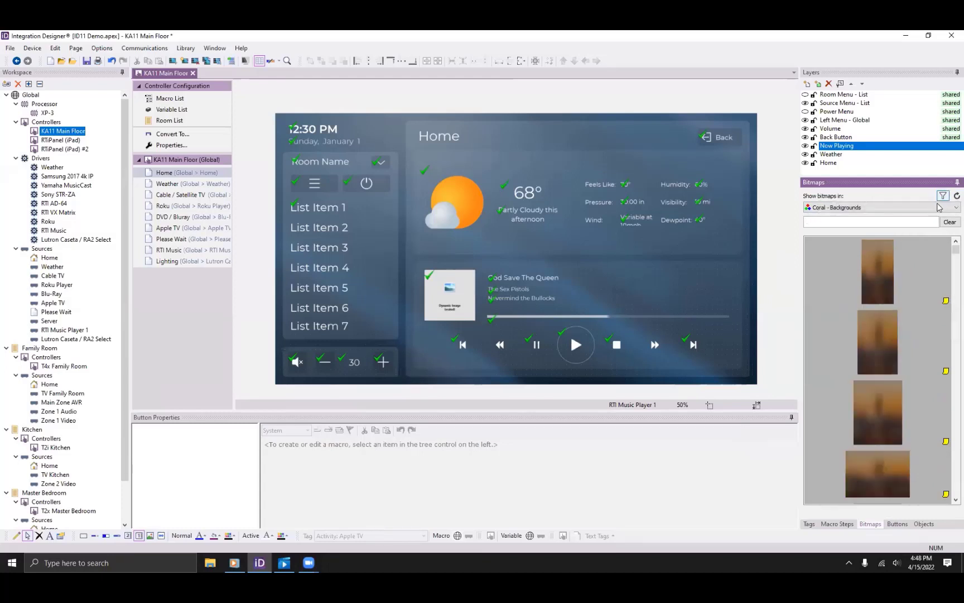
{"action": "left_click_drag", "start_coordinate": [956, 250], "coordinate": [949, 271]}
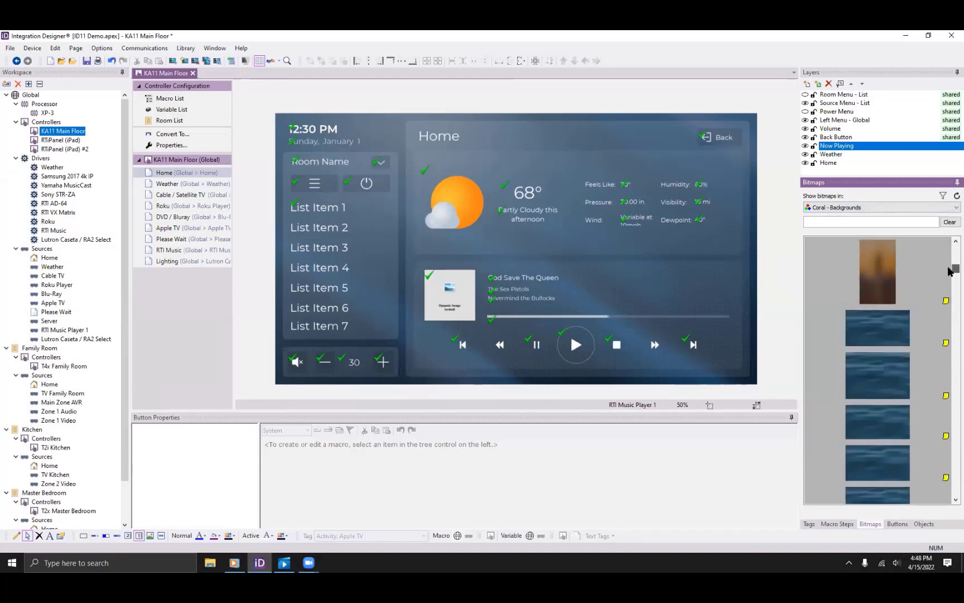
{"action": "scroll", "coordinate": [949, 272], "scroll_direction": "down", "scroll_amount": 5}
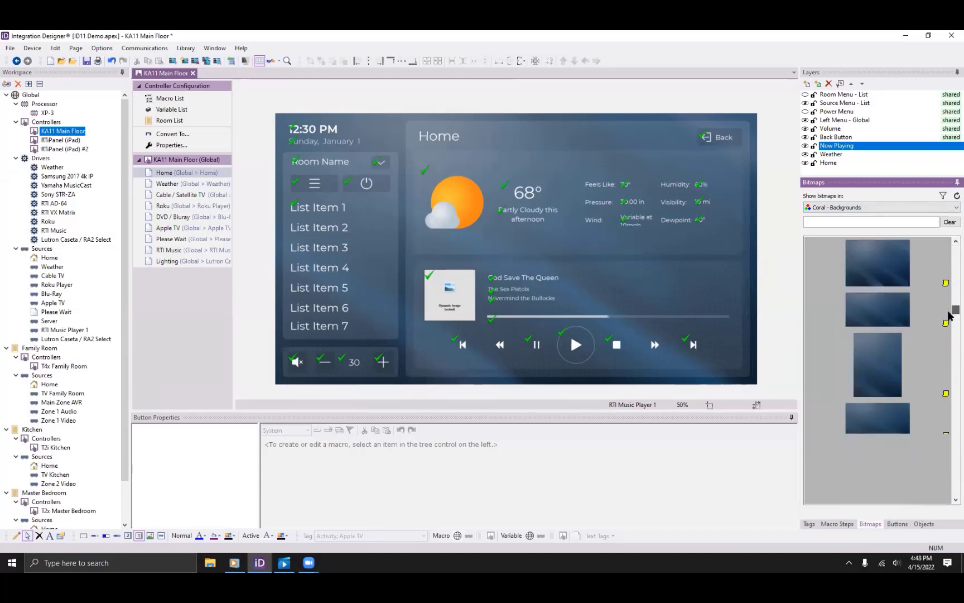
{"action": "scroll", "coordinate": [949, 272], "scroll_direction": "up", "scroll_amount": 5}
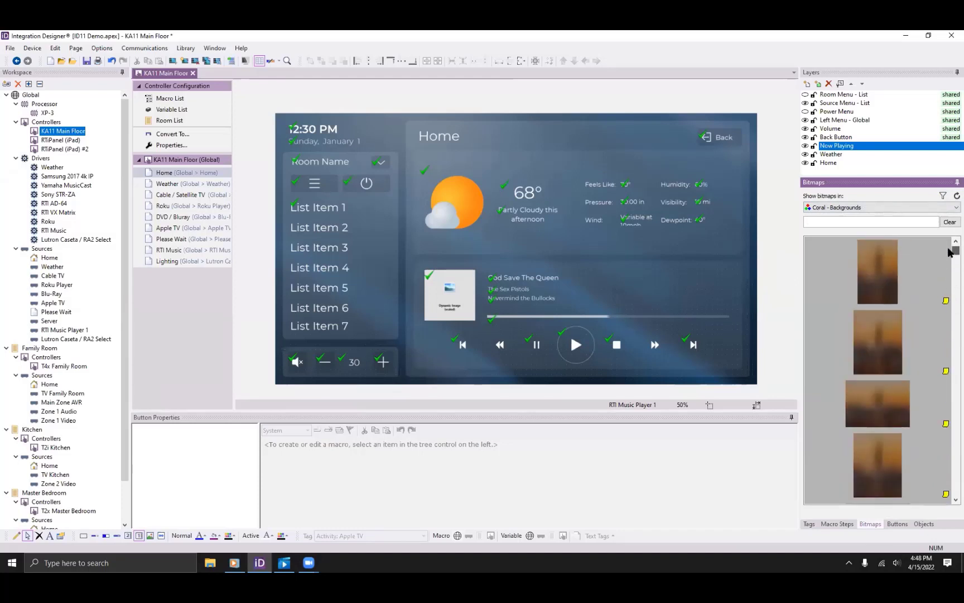
{"action": "left_click", "coordinate": [943, 197]}
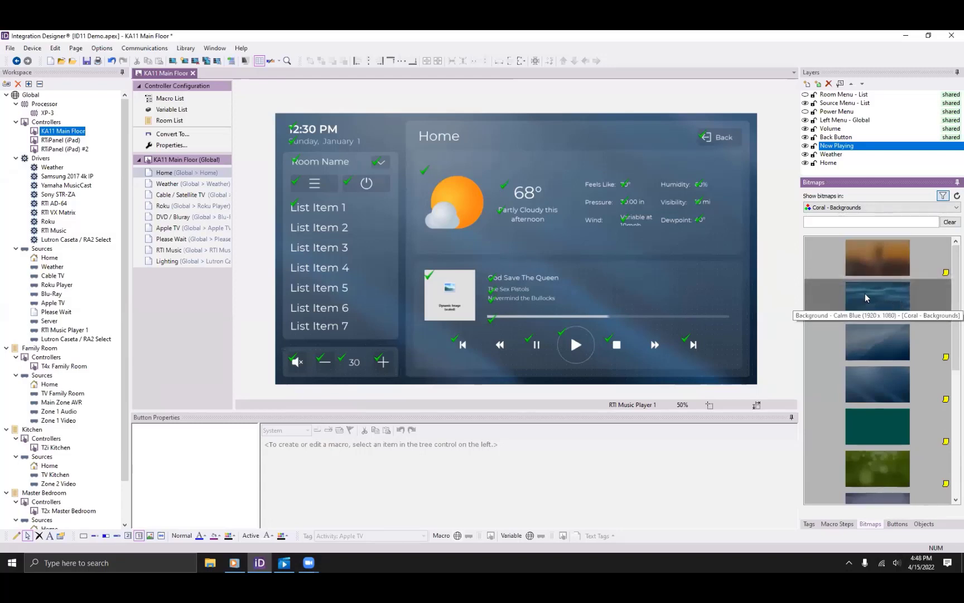
{"action": "scroll", "coordinate": [881, 324], "scroll_direction": "down", "scroll_amount": 4}
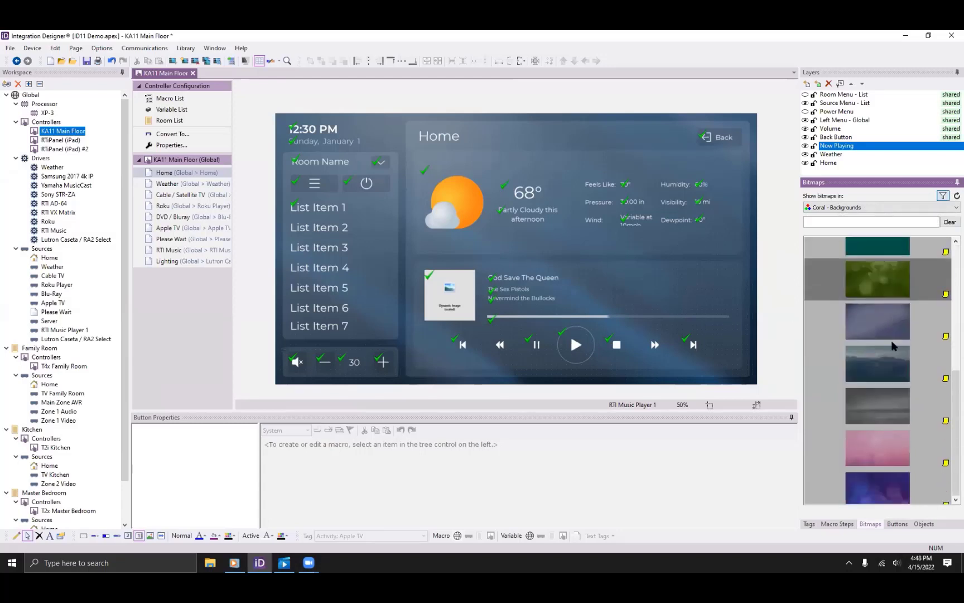
{"action": "scroll", "coordinate": [892, 345], "scroll_direction": "down", "scroll_amount": 2}
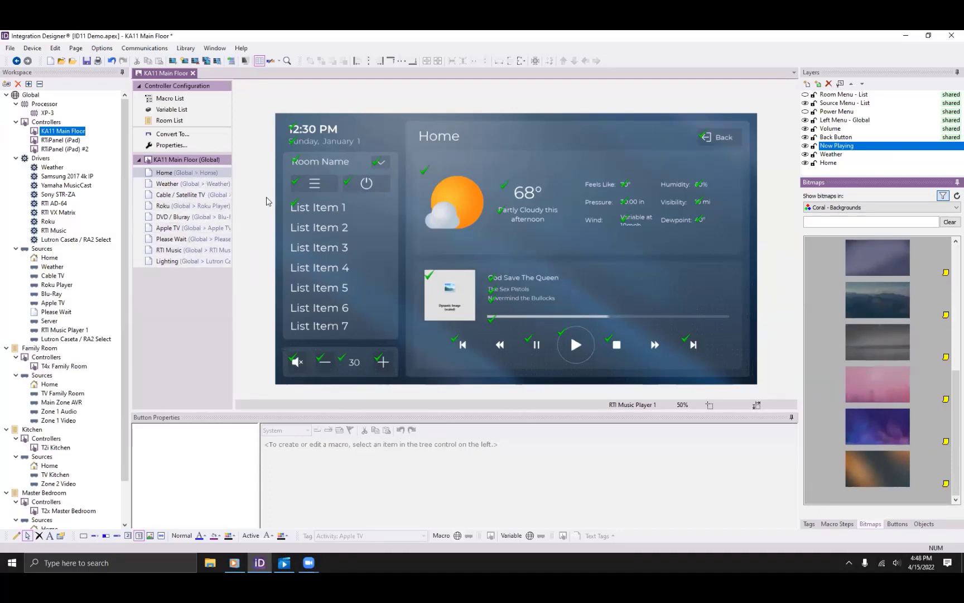
Check the Home page properties unchanged, then drag the purple bitmap onto the page as background.
{"action": "right_click", "coordinate": [384, 135]}
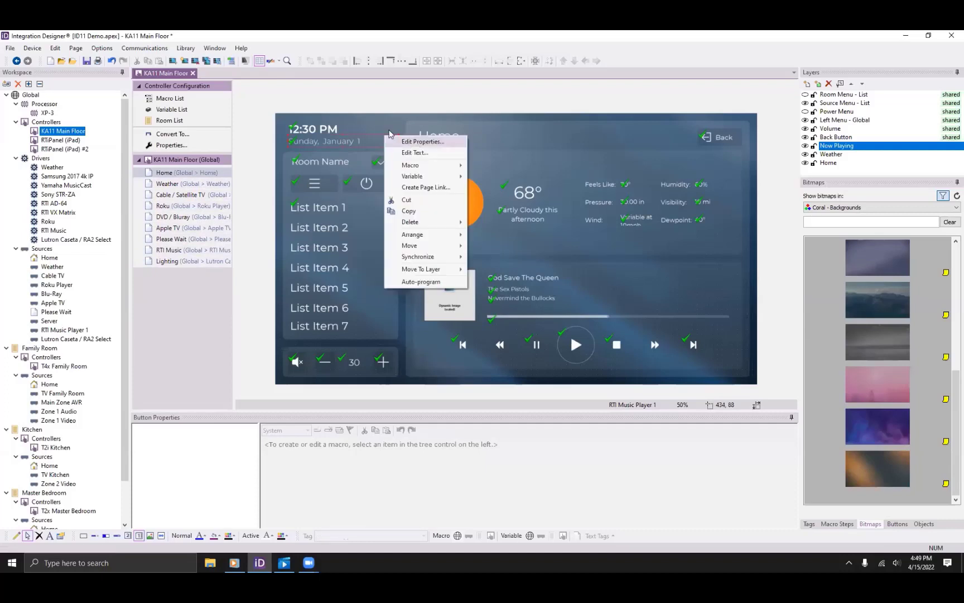
{"action": "right_click", "coordinate": [388, 124]}
{"action": "left_click", "coordinate": [427, 143]}
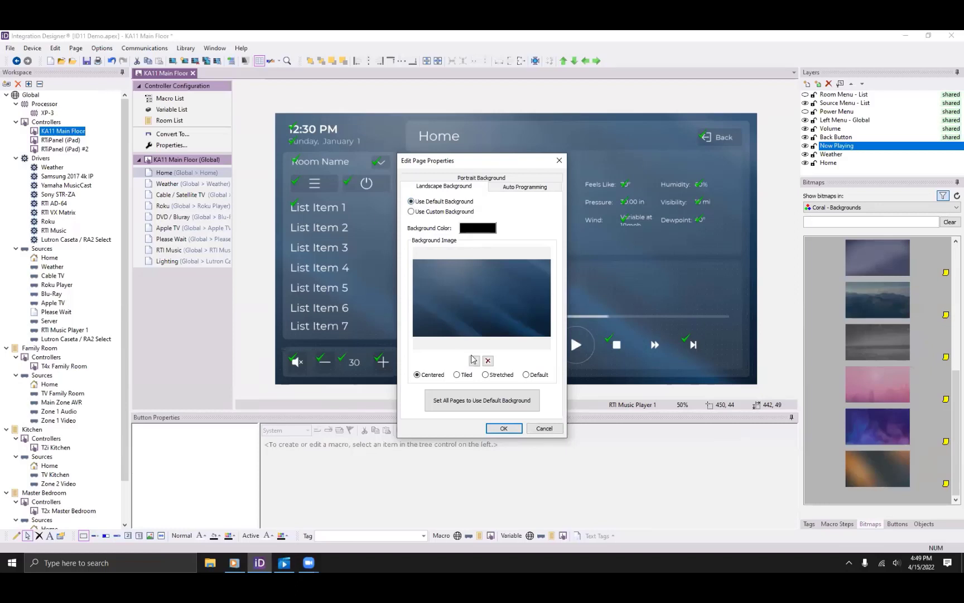
{"action": "left_click", "coordinate": [495, 429]}
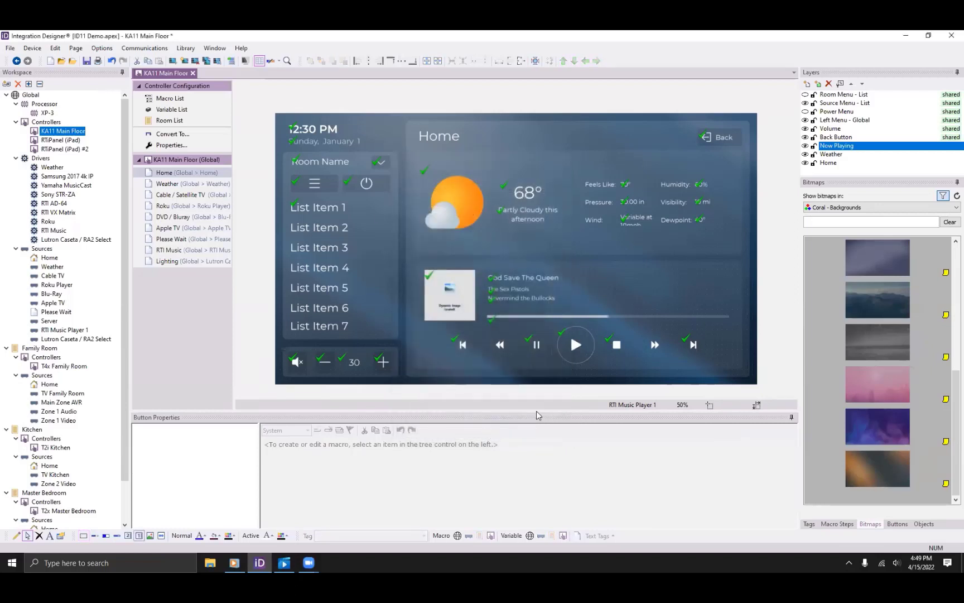
{"action": "left_click_drag", "start_coordinate": [880, 429], "coordinate": [614, 355]}
Review the Weather, Cable / Satellite TV, Roku, DVD / Bluray, Apple TV and RTI Music pages, ending on Please Wait.
{"action": "left_click", "coordinate": [169, 185]}
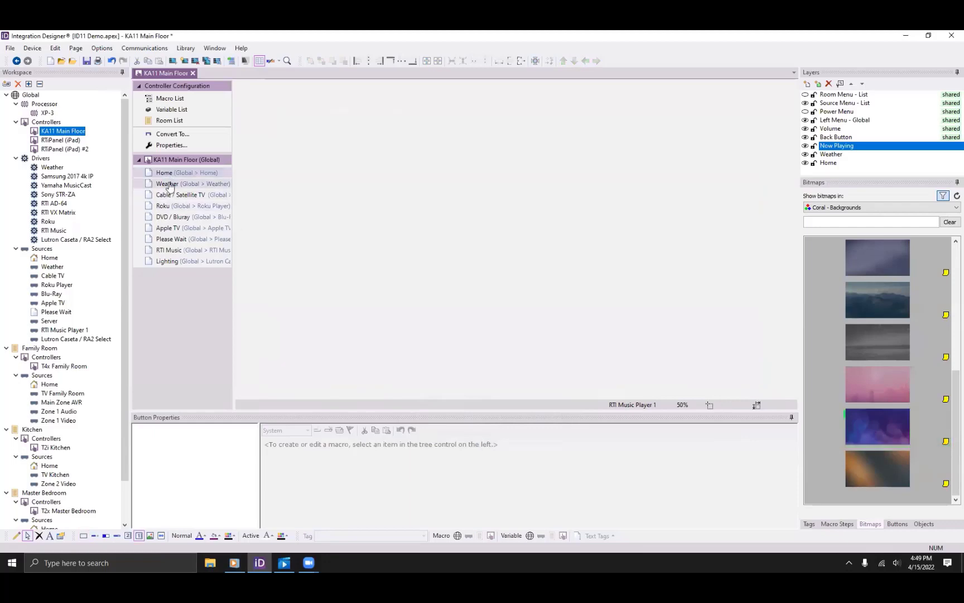
{"action": "left_click", "coordinate": [164, 196]}
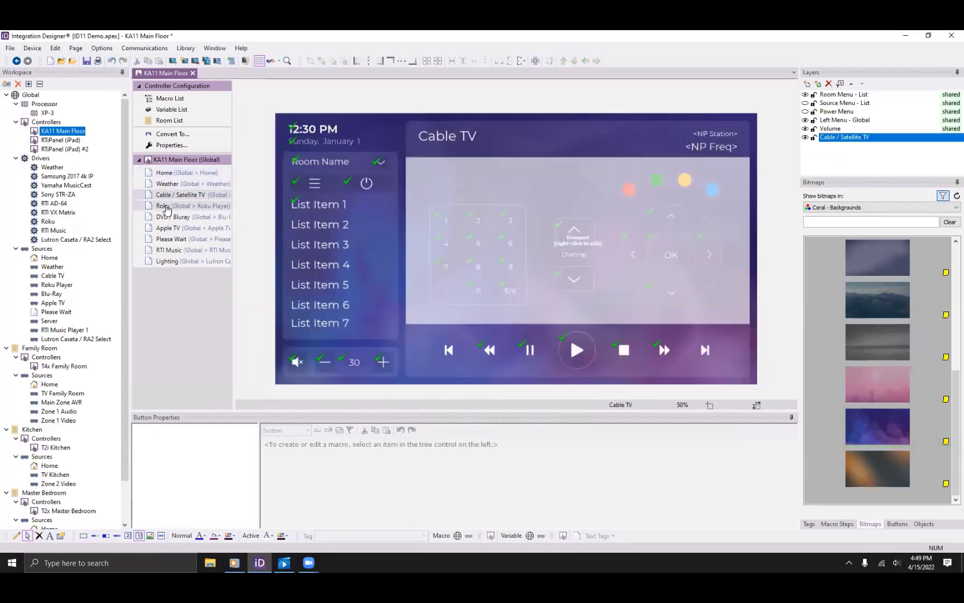
{"action": "left_click", "coordinate": [164, 206]}
{"action": "left_click", "coordinate": [166, 217]}
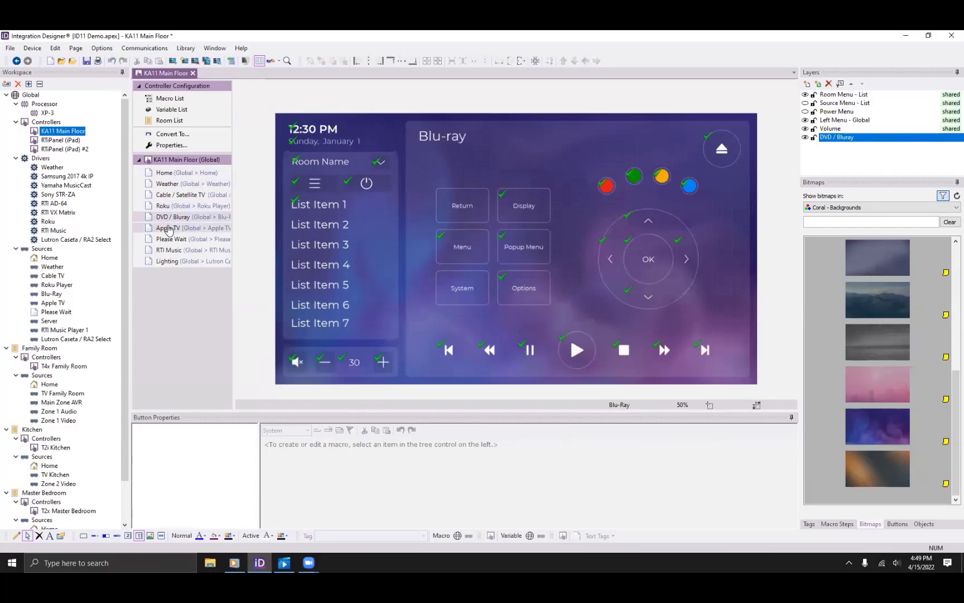
{"action": "left_click", "coordinate": [168, 228]}
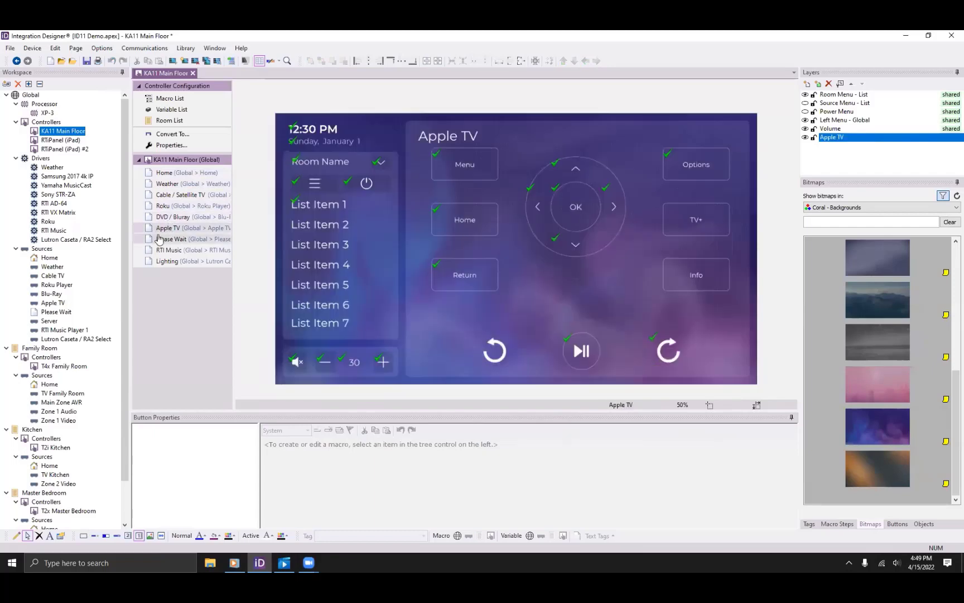
{"action": "left_click", "coordinate": [164, 240]}
{"action": "left_click", "coordinate": [175, 251]}
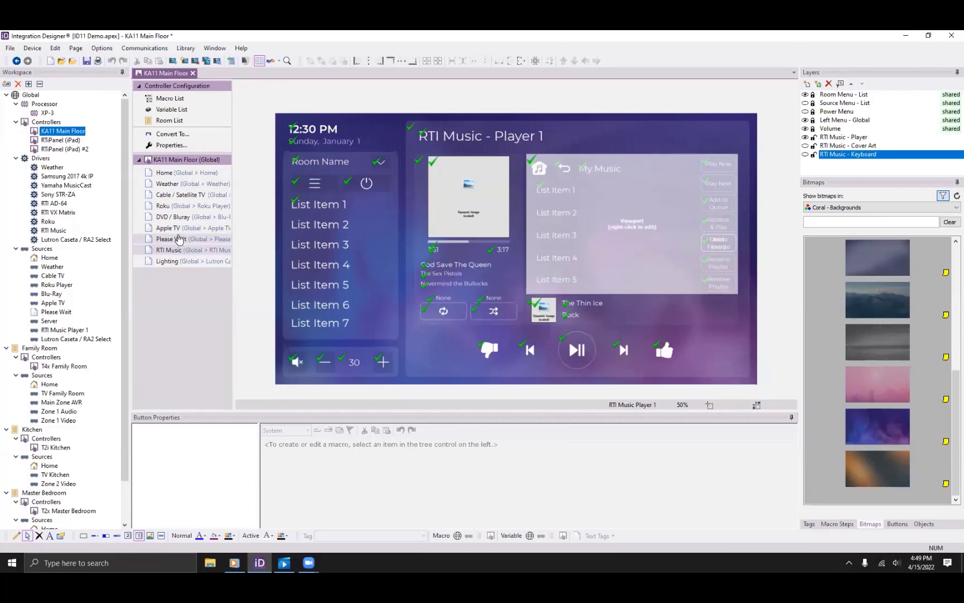
{"action": "left_click", "coordinate": [180, 240]}
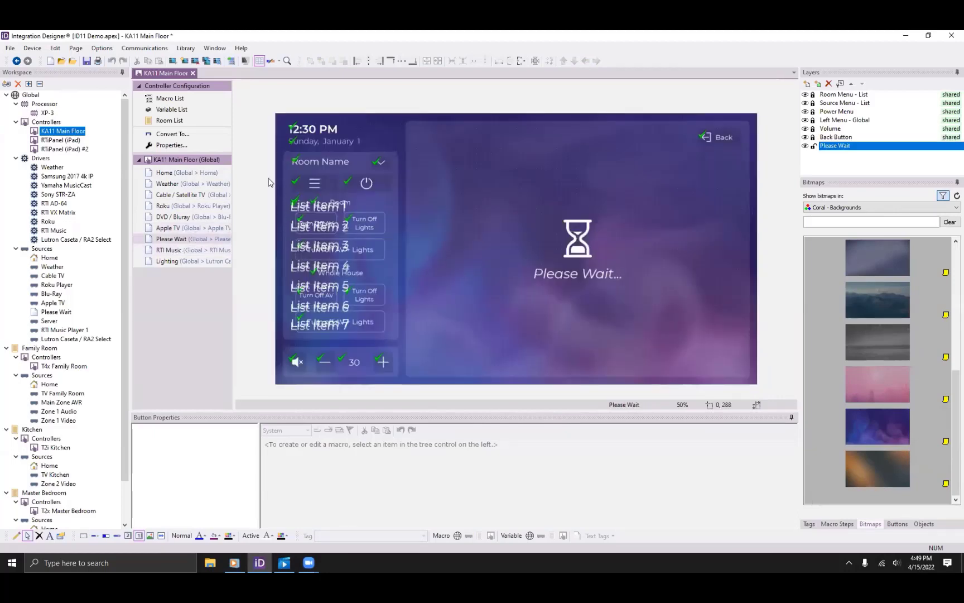
Switch the Please Wait page to a custom background and apply the Deep Sea blue bitmap.
{"action": "right_click", "coordinate": [395, 139]}
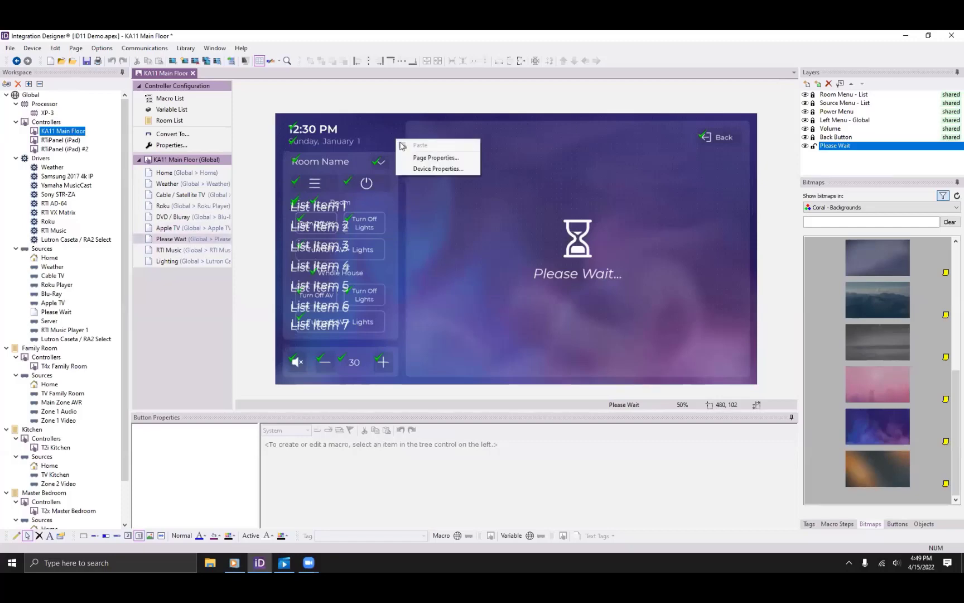
{"action": "left_click", "coordinate": [422, 164]}
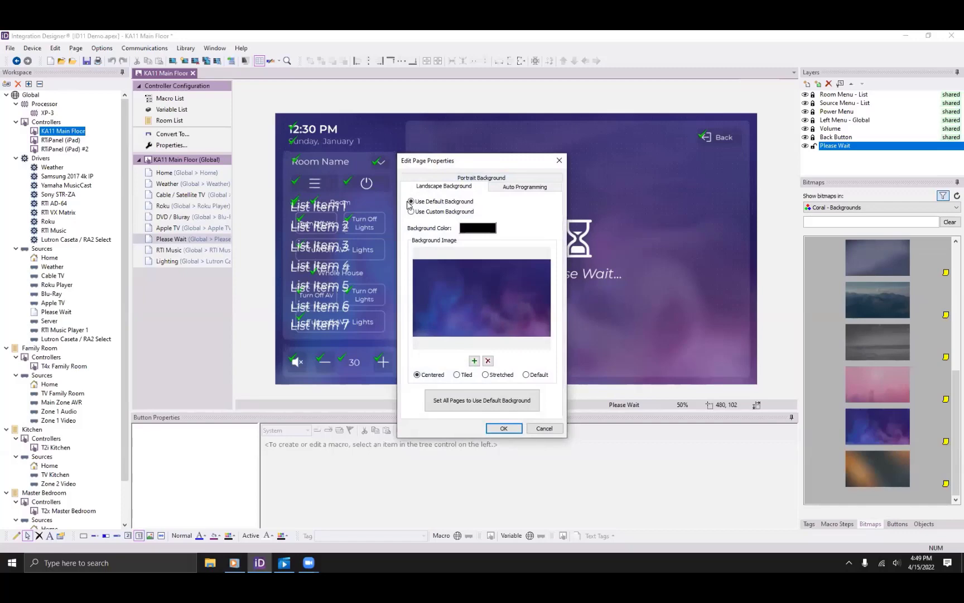
{"action": "left_click", "coordinate": [412, 212]}
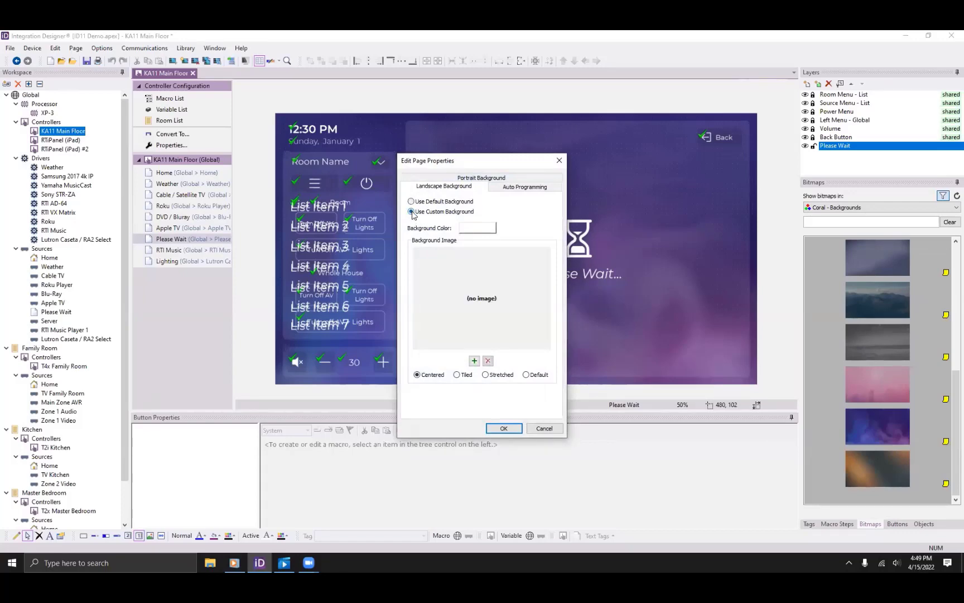
{"action": "left_click", "coordinate": [502, 428]}
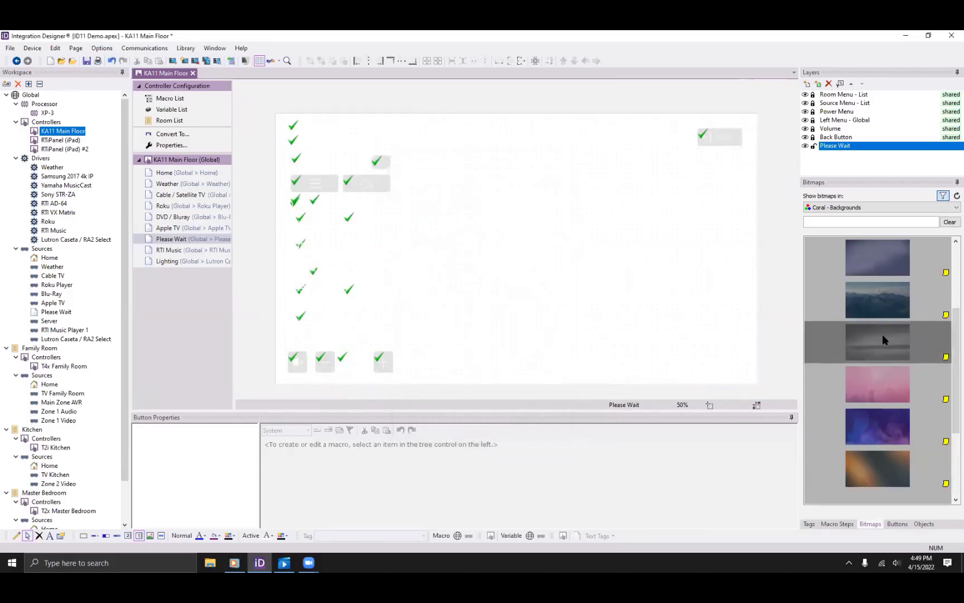
{"action": "scroll", "coordinate": [882, 338], "scroll_direction": "down", "scroll_amount": 5}
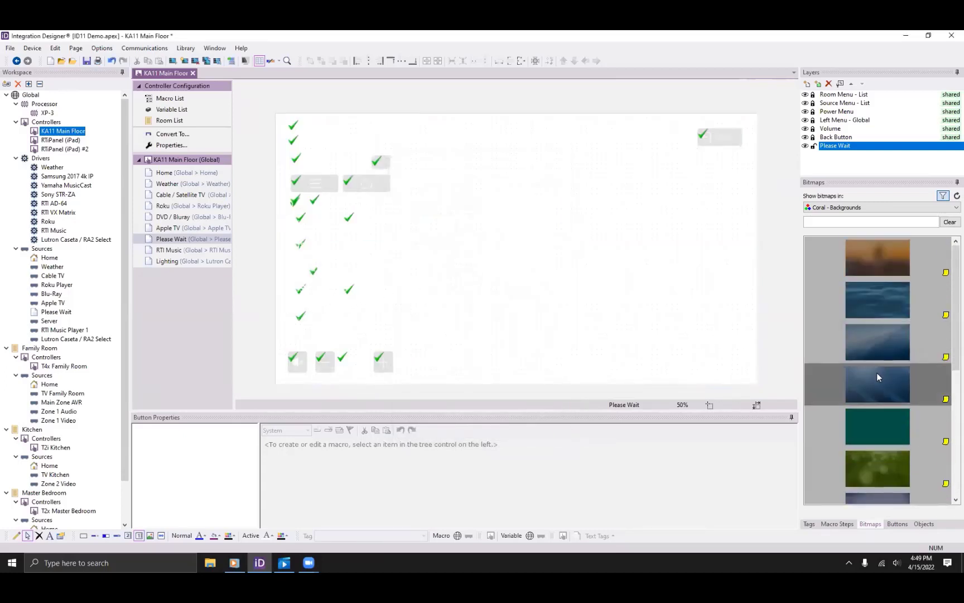
{"action": "left_click_drag", "start_coordinate": [878, 377], "coordinate": [676, 367]}
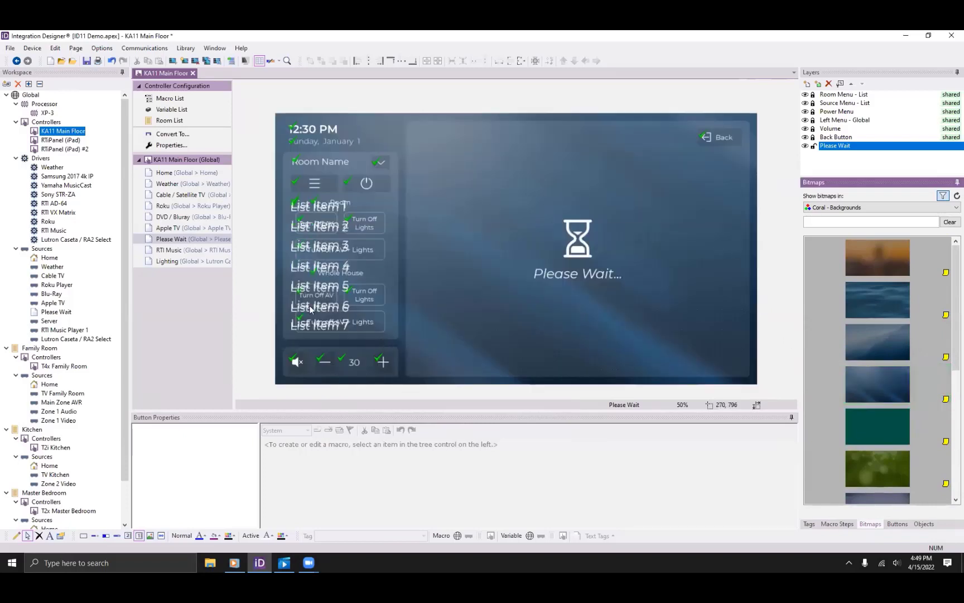
Compare the Apple TV, DVD / Bluray, Please Wait and Lighting pages, then select RTI Music's Player 1 title.
{"action": "left_click", "coordinate": [196, 227]}
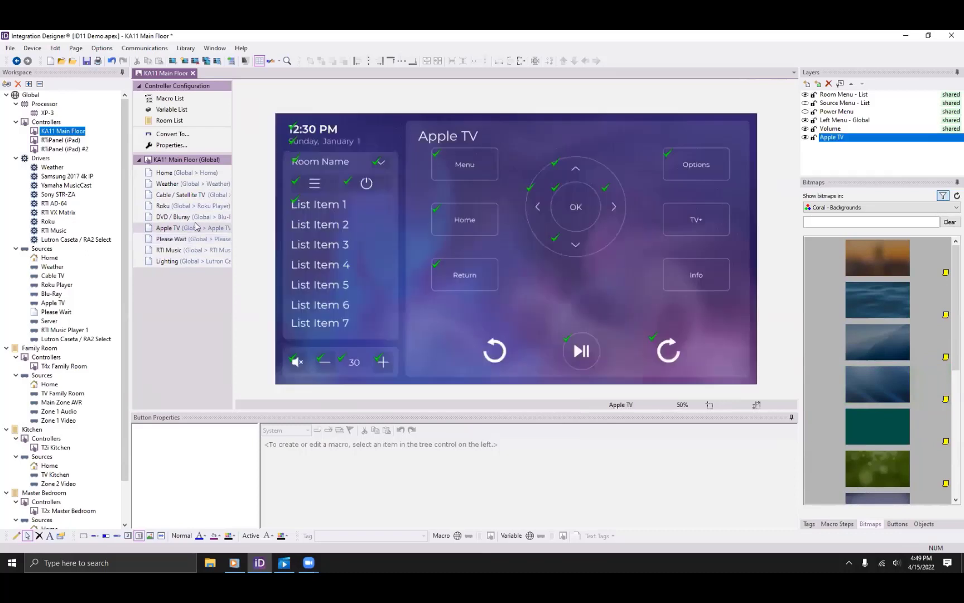
{"action": "left_click", "coordinate": [191, 217]}
{"action": "left_click", "coordinate": [194, 228]}
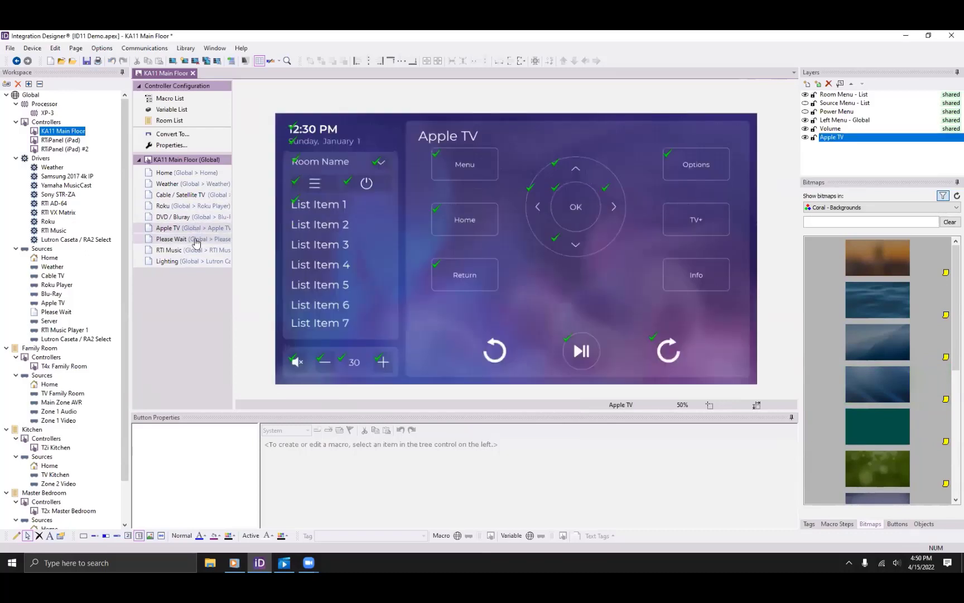
{"action": "left_click", "coordinate": [197, 240]}
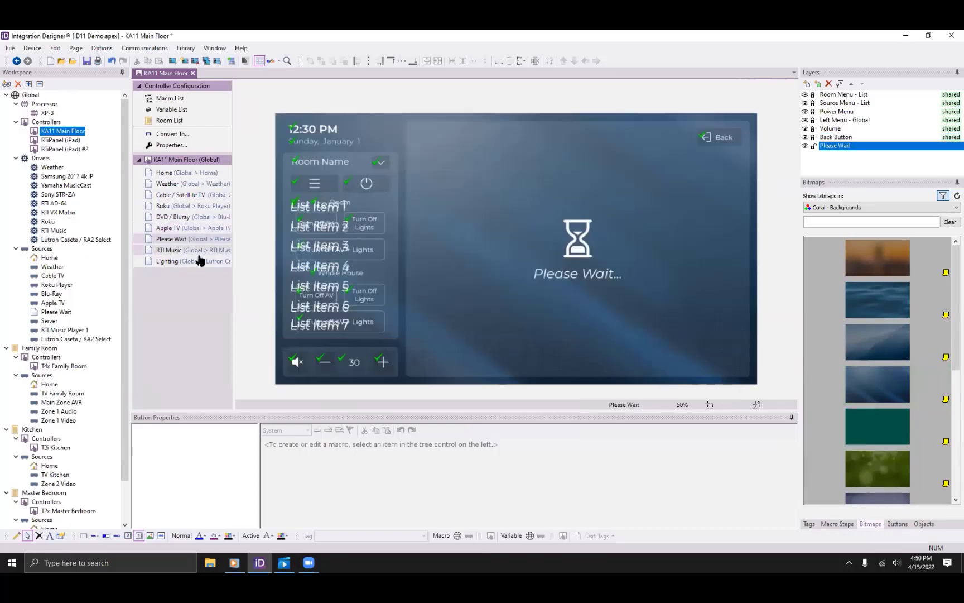
{"action": "left_click", "coordinate": [198, 260]}
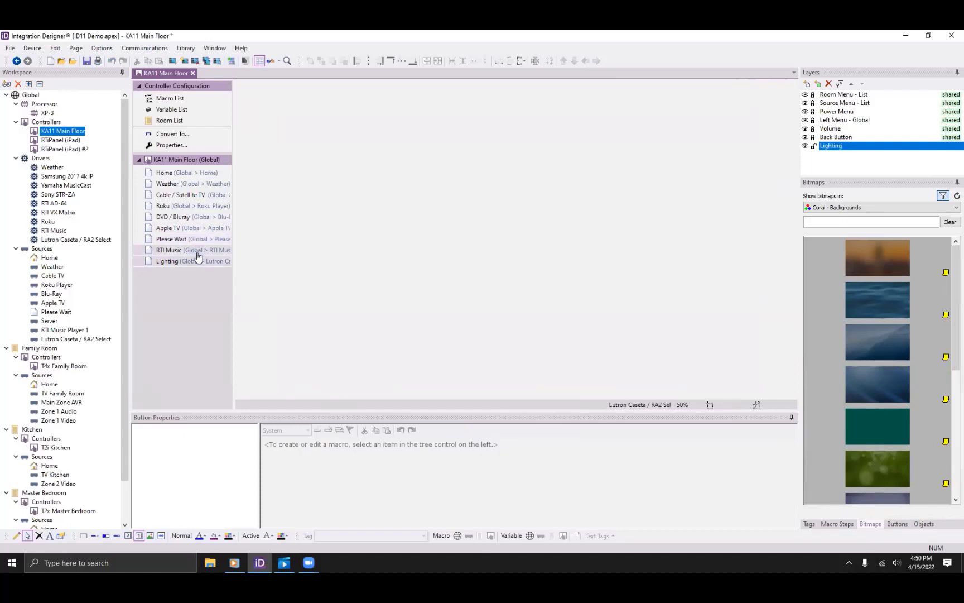
{"action": "left_click", "coordinate": [197, 252]}
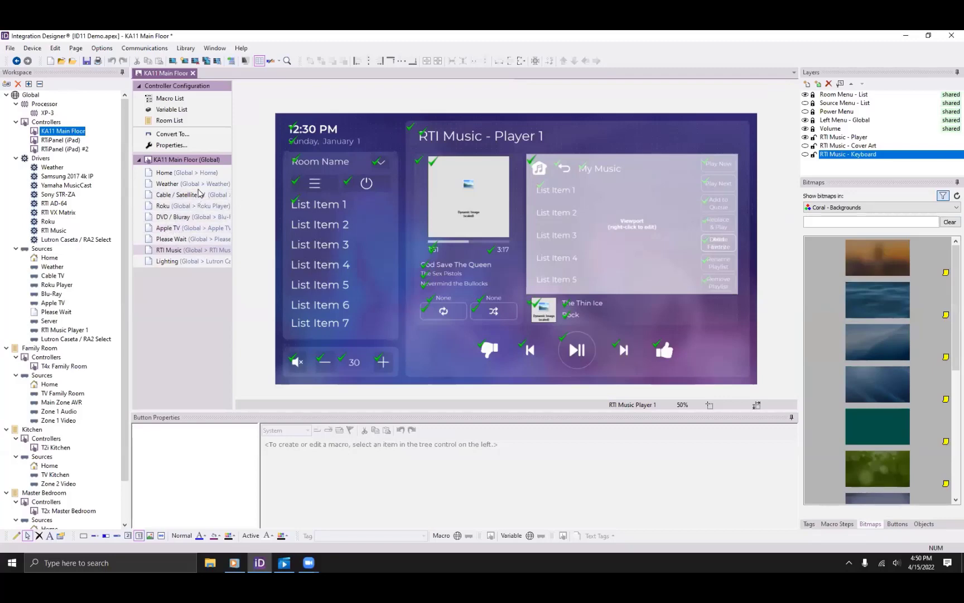
{"action": "left_click", "coordinate": [486, 140]}
{"action": "right_click", "coordinate": [486, 139]}
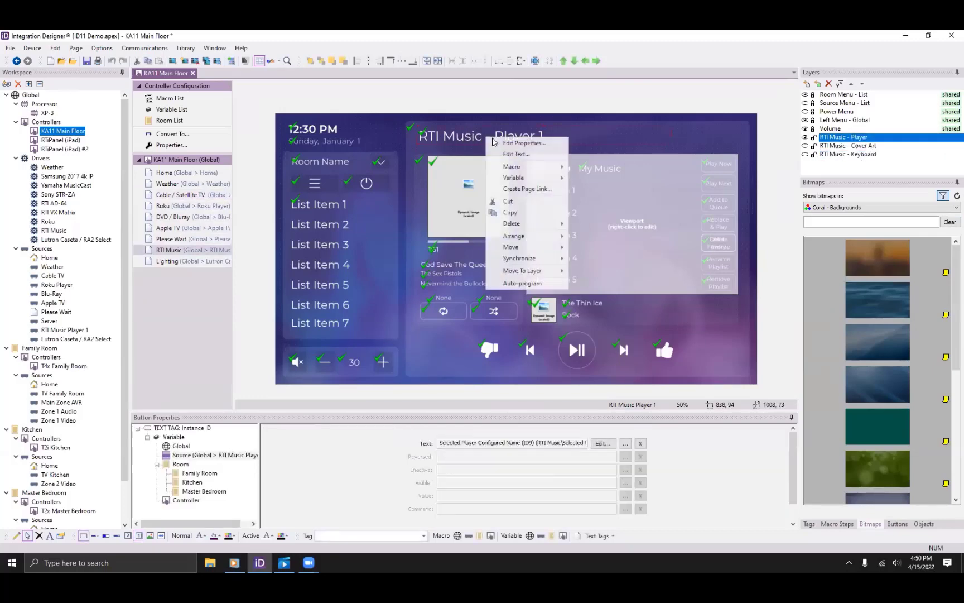
{"action": "left_click", "coordinate": [517, 154]}
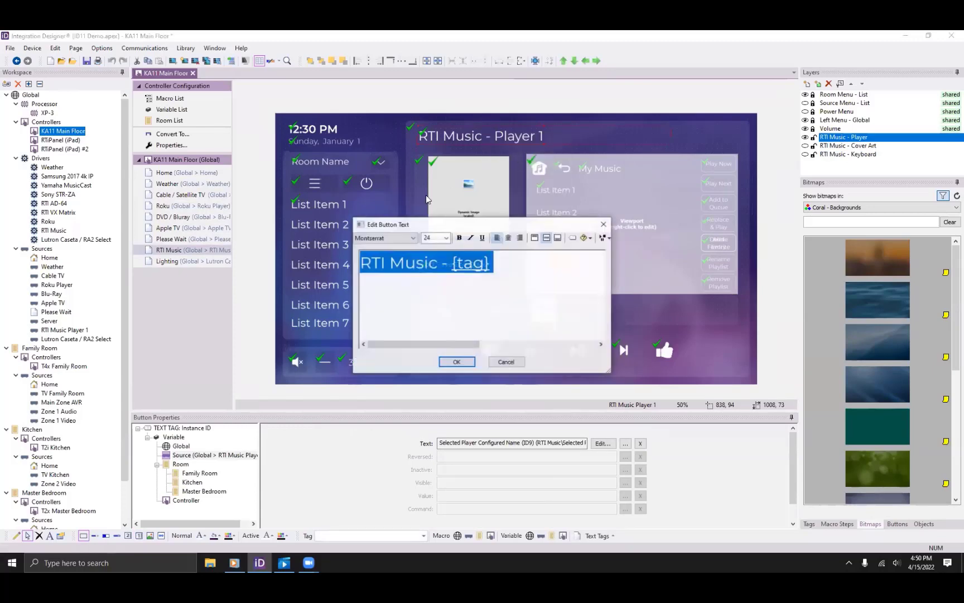
{"action": "left_click", "coordinate": [413, 238]}
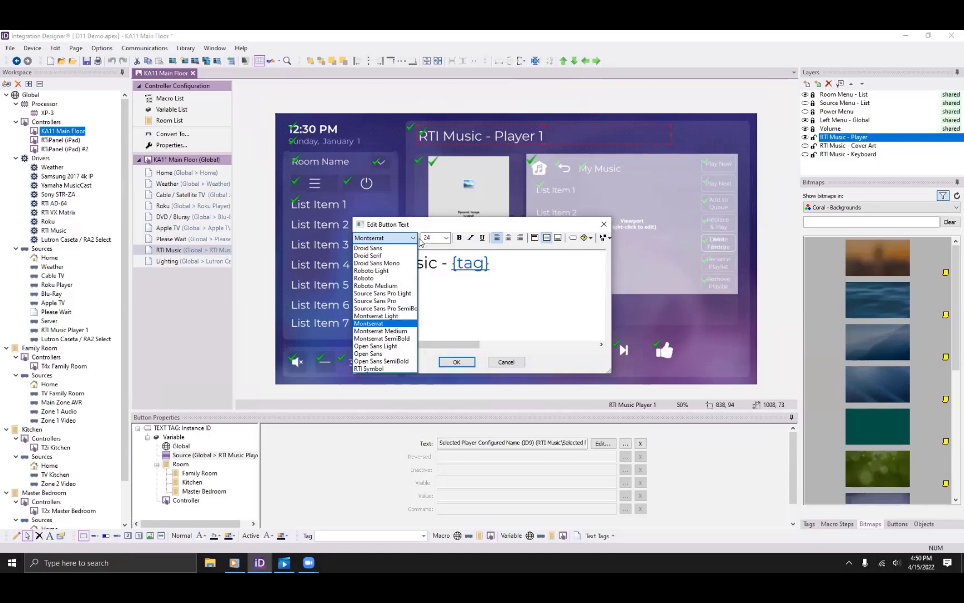
{"action": "left_click", "coordinate": [419, 242]}
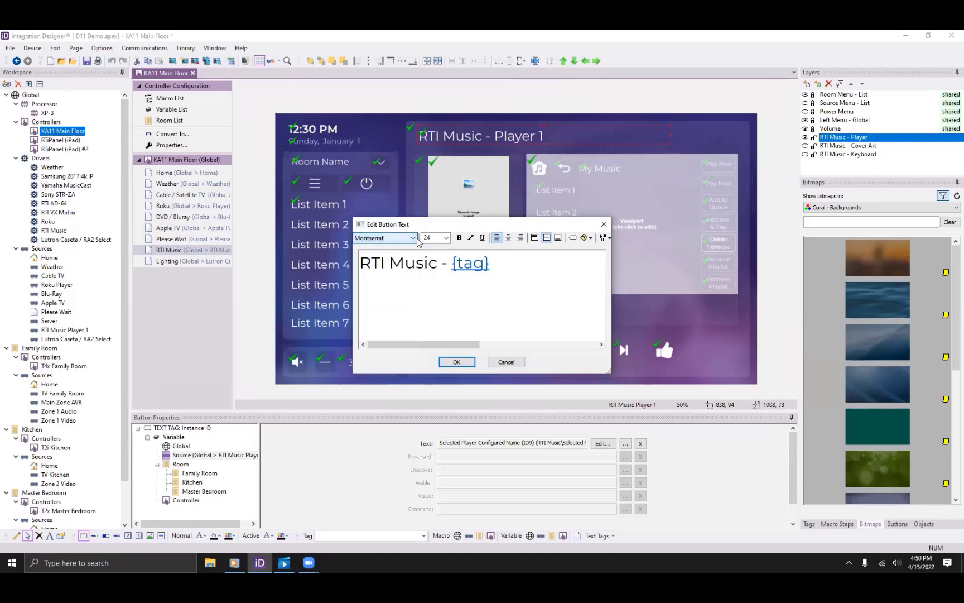
{"action": "left_click", "coordinate": [447, 238]}
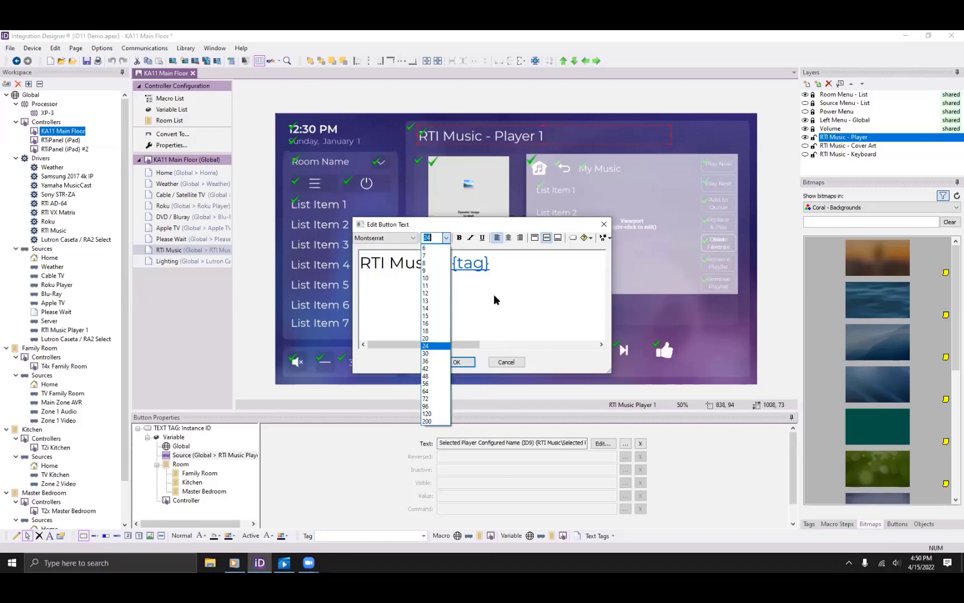
{"action": "left_click", "coordinate": [524, 304]}
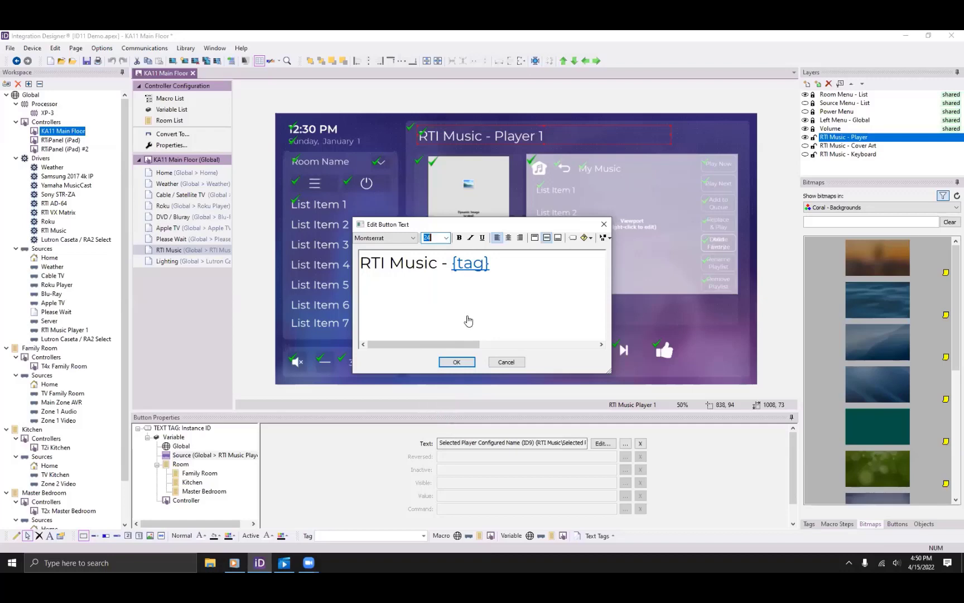
{"action": "left_click", "coordinate": [508, 363]}
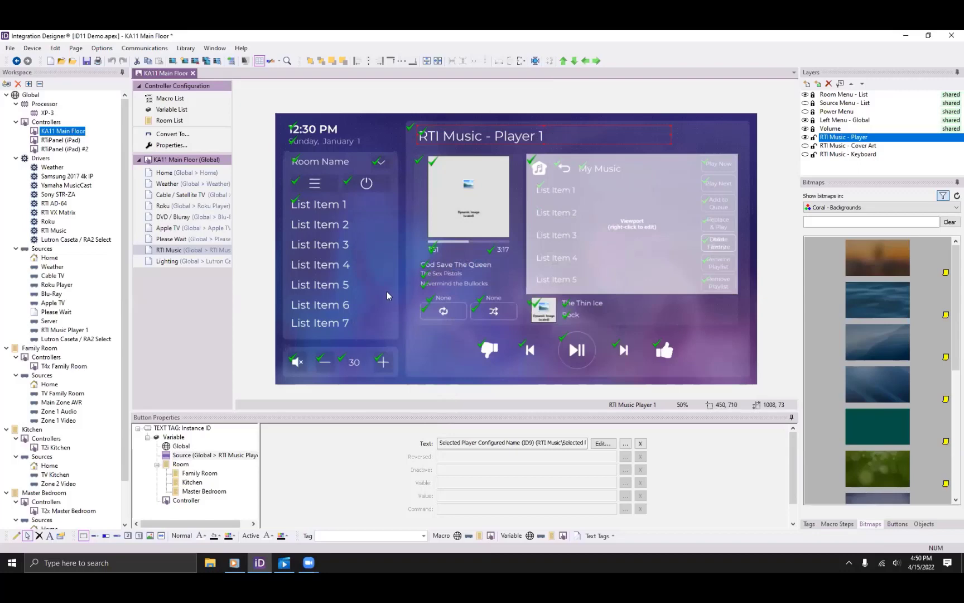
Edit the Lighting page's circuits viewport and narrow and resize the first circuit's slider.
{"action": "left_click", "coordinate": [184, 260]}
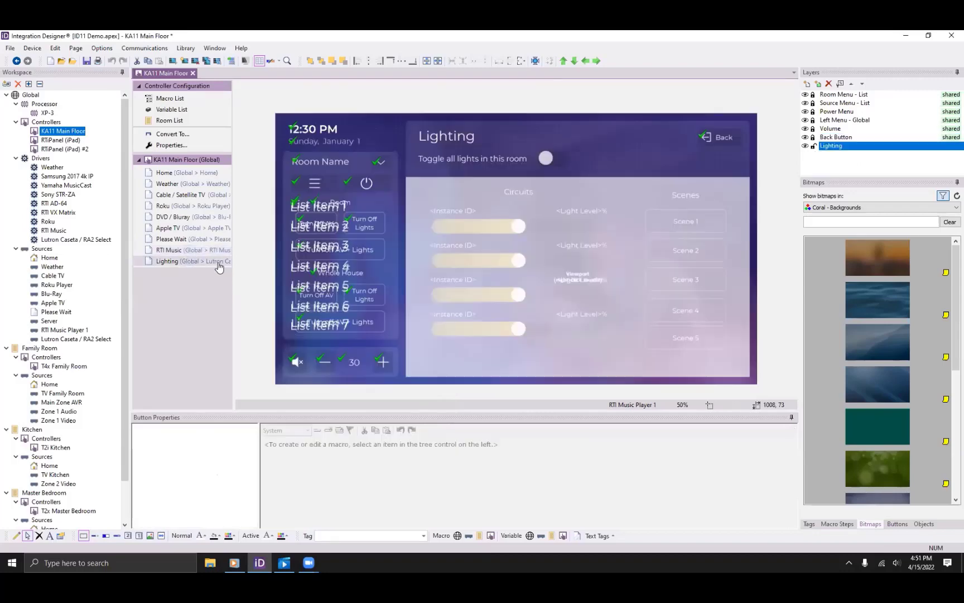
{"action": "right_click", "coordinate": [527, 246]}
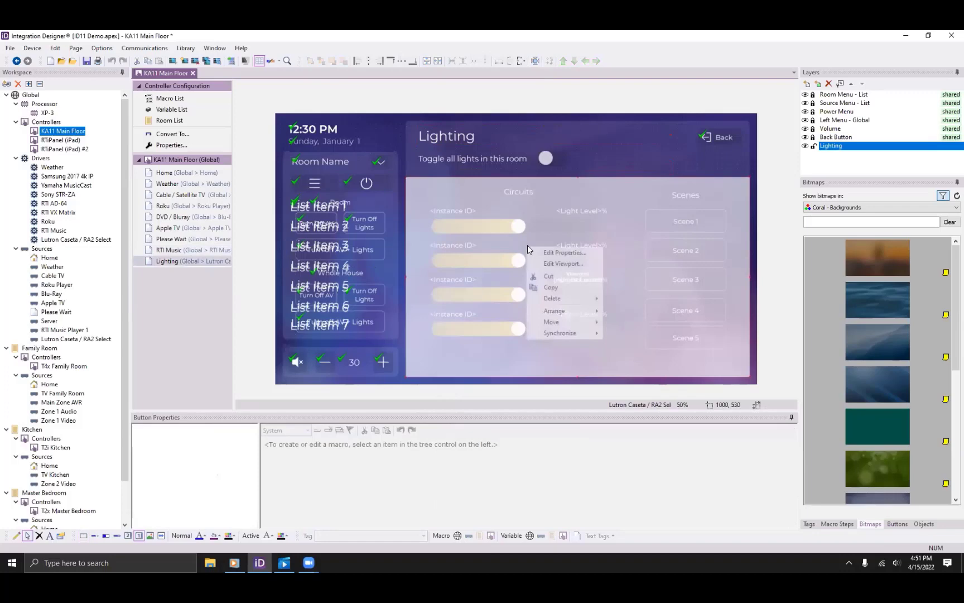
{"action": "left_click", "coordinate": [557, 264]}
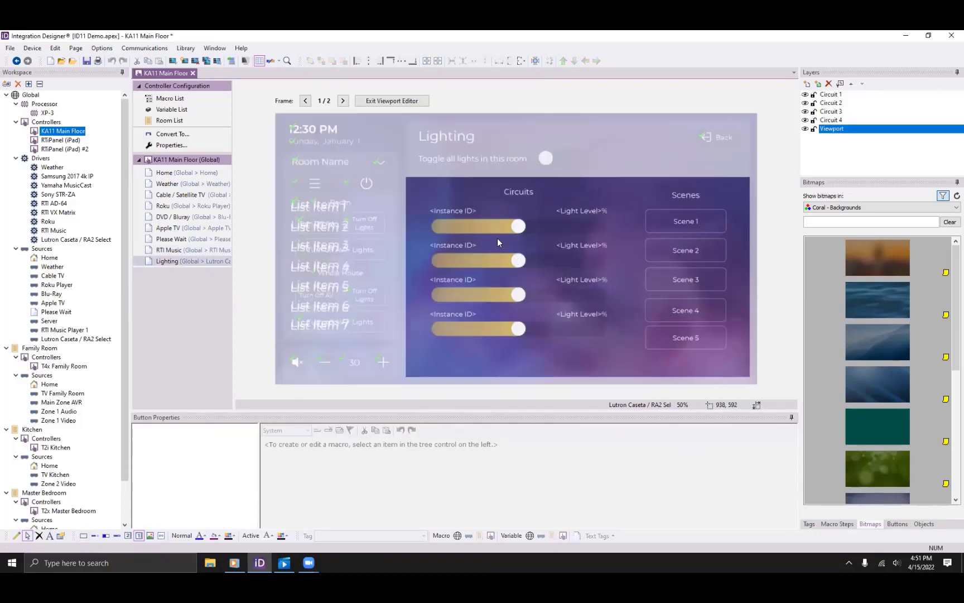
{"action": "left_click", "coordinate": [485, 230]}
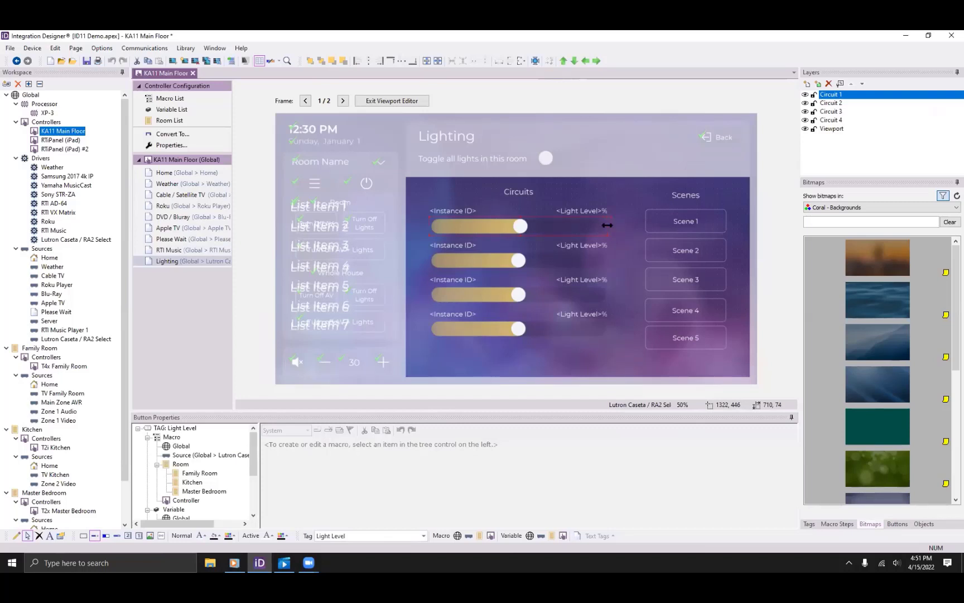
{"action": "left_click_drag", "start_coordinate": [606, 224], "coordinate": [580, 228]}
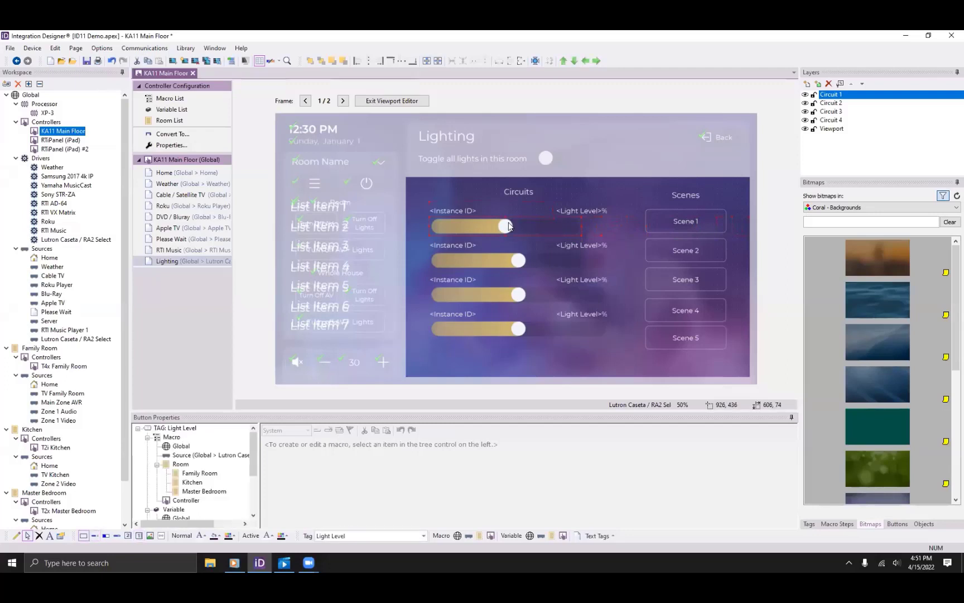
{"action": "mouse_move", "coordinate": [505, 234]}
{"action": "left_mouse_down"}
{"action": "mouse_move", "coordinate": [487, 376]}
{"action": "mouse_move", "coordinate": [500, 217]}
{"action": "left_mouse_up"}
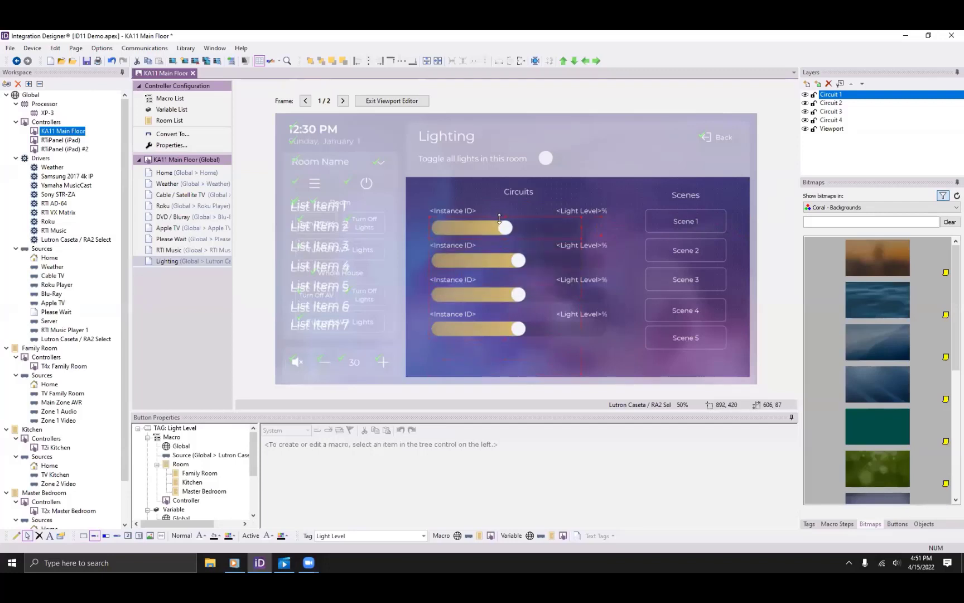
Browse the Coral - Elements bitmap library filtered by 'slid'.
{"action": "left_click", "coordinate": [846, 213]}
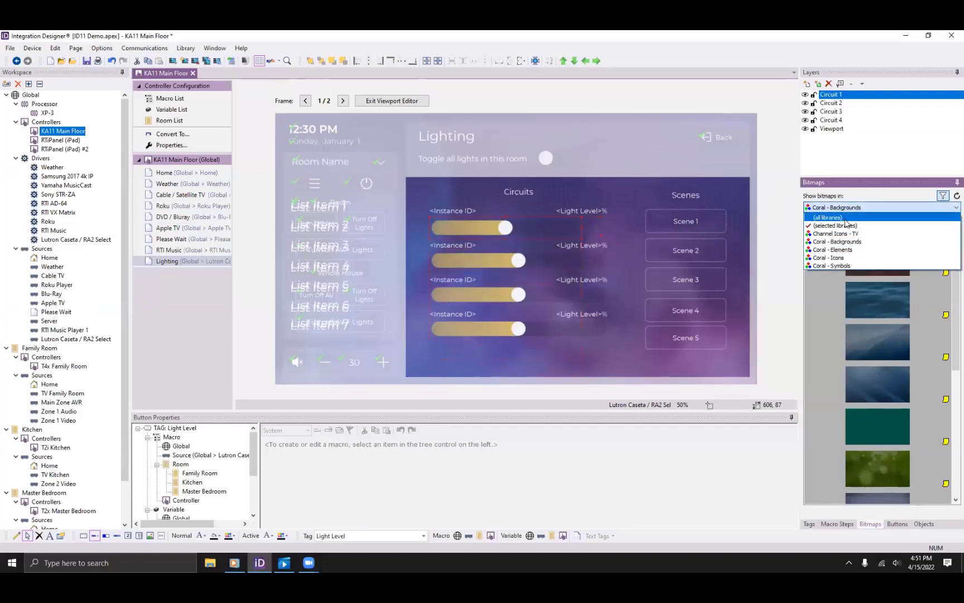
{"action": "left_click", "coordinate": [844, 253]}
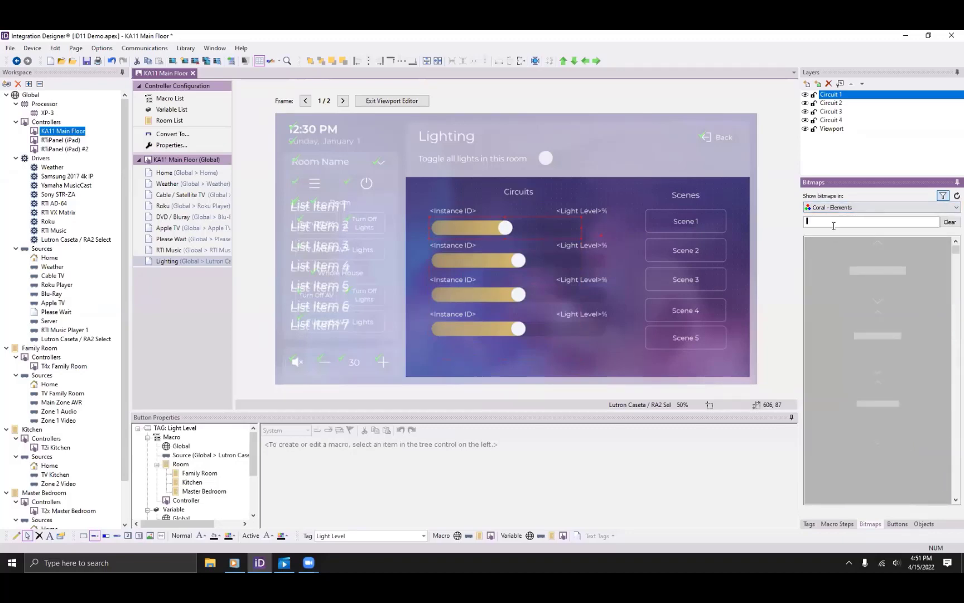
{"action": "type", "text": "slider"}
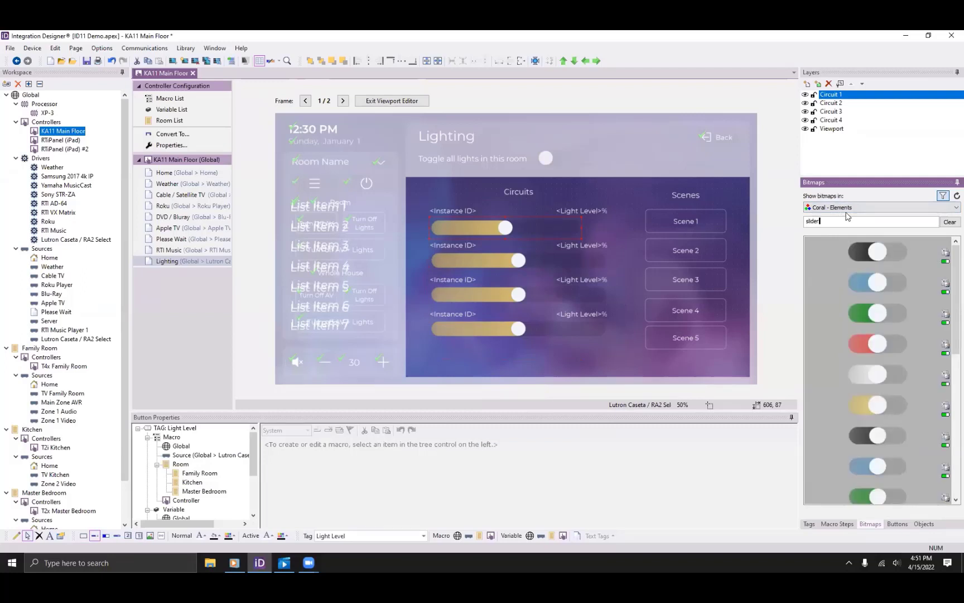
Apply the blue slider bitmap to all four circuit sliders, fourth through first.
{"action": "left_click_drag", "start_coordinate": [866, 282], "coordinate": [489, 324]}
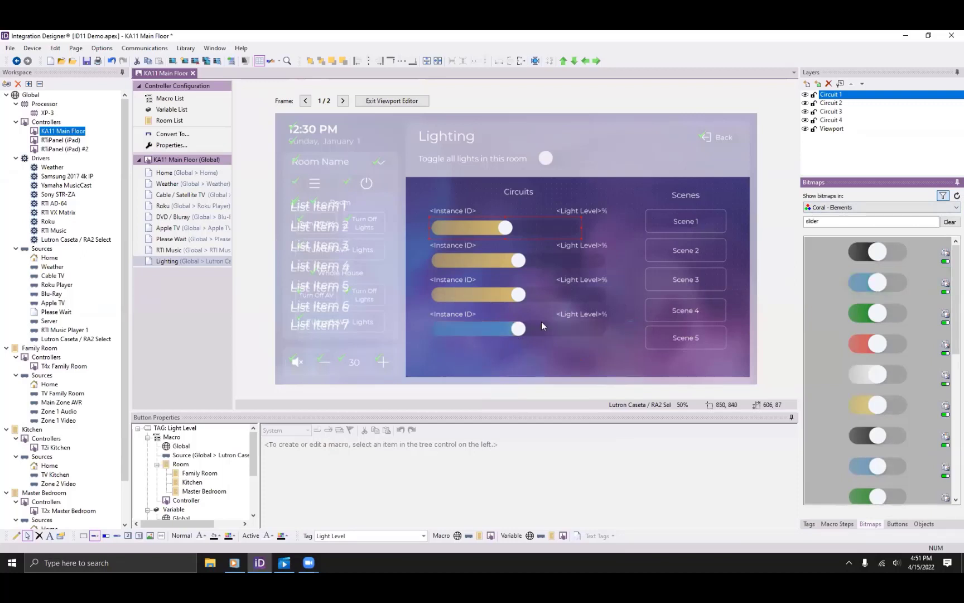
{"action": "left_click_drag", "start_coordinate": [829, 283], "coordinate": [440, 297]}
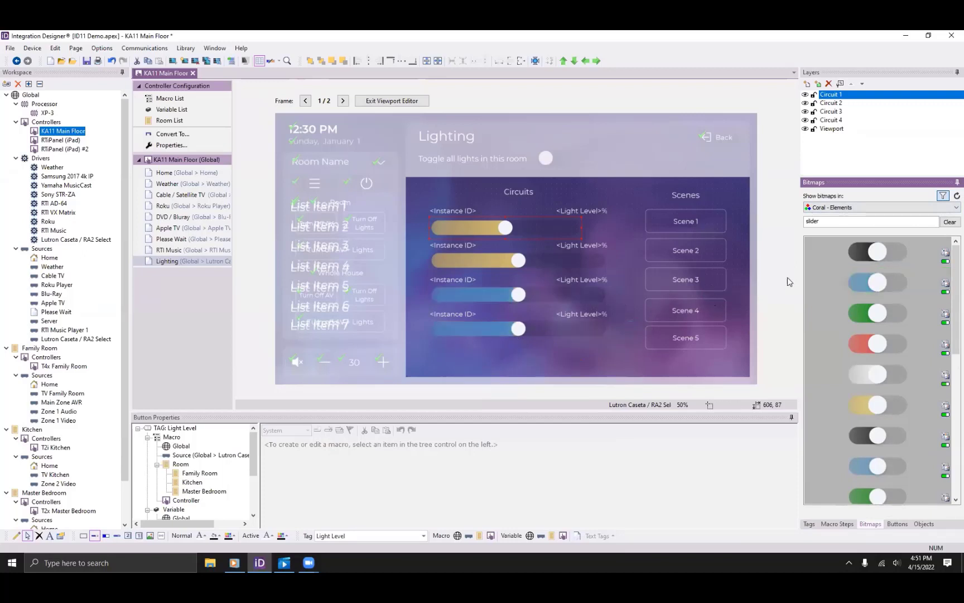
{"action": "left_click_drag", "start_coordinate": [861, 286], "coordinate": [593, 265]}
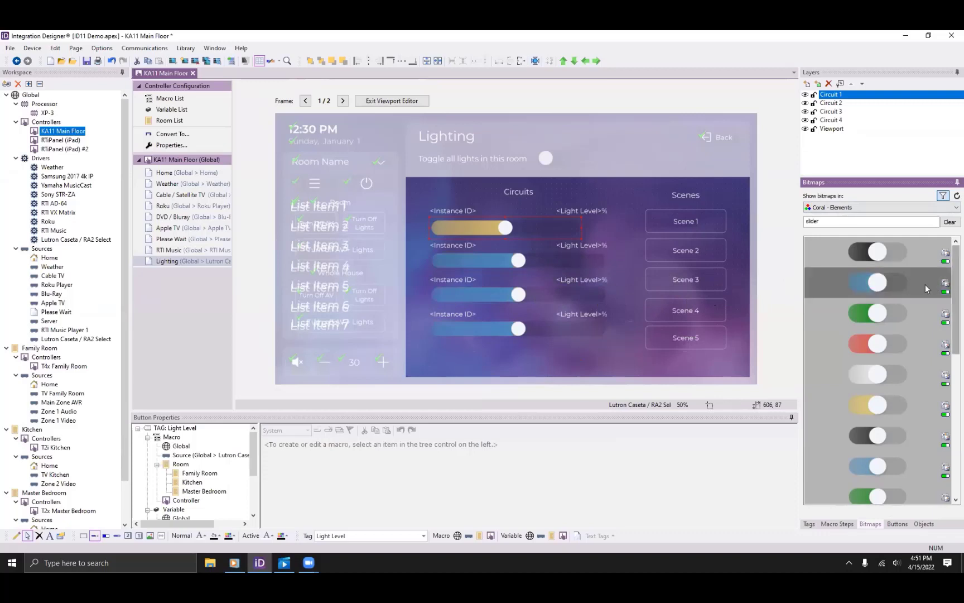
{"action": "left_click_drag", "start_coordinate": [925, 284], "coordinate": [600, 235]}
{"action": "scroll", "coordinate": [906, 315], "scroll_direction": "down", "scroll_amount": 3}
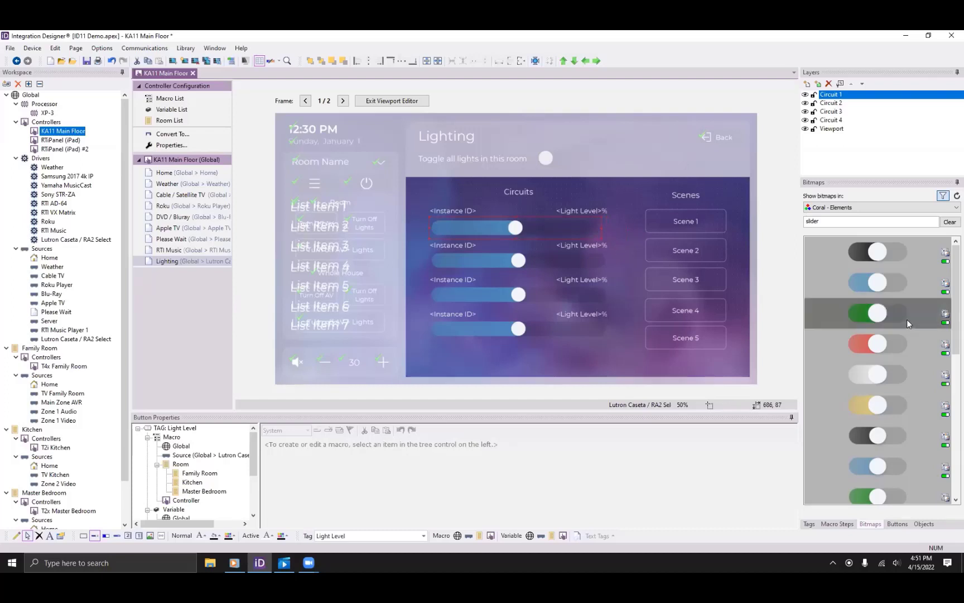
{"action": "scroll", "coordinate": [907, 313], "scroll_direction": "down", "scroll_amount": 2}
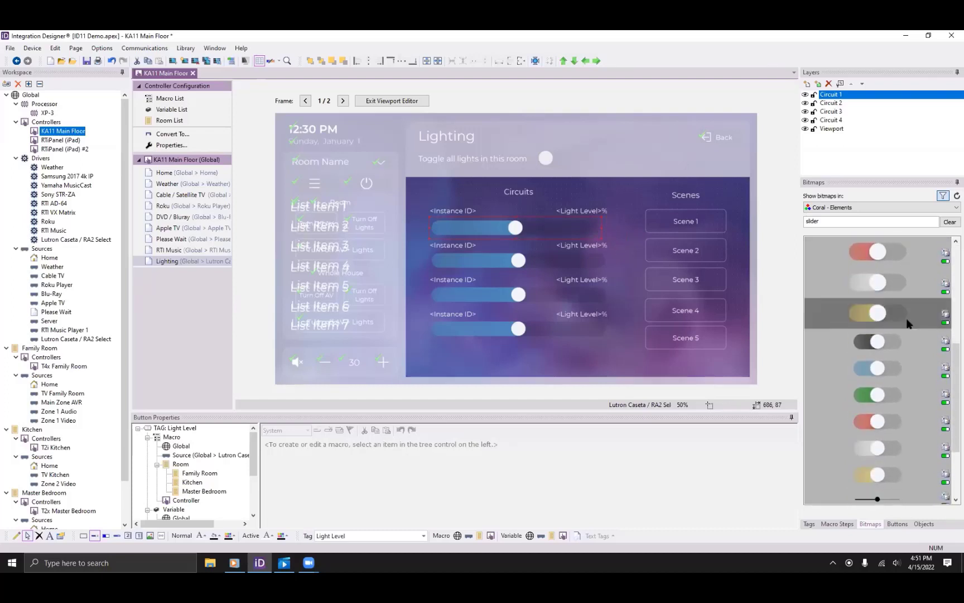
{"action": "scroll", "coordinate": [909, 318], "scroll_direction": "down", "scroll_amount": 2}
{"action": "scroll", "coordinate": [911, 302], "scroll_direction": "up", "scroll_amount": 13}
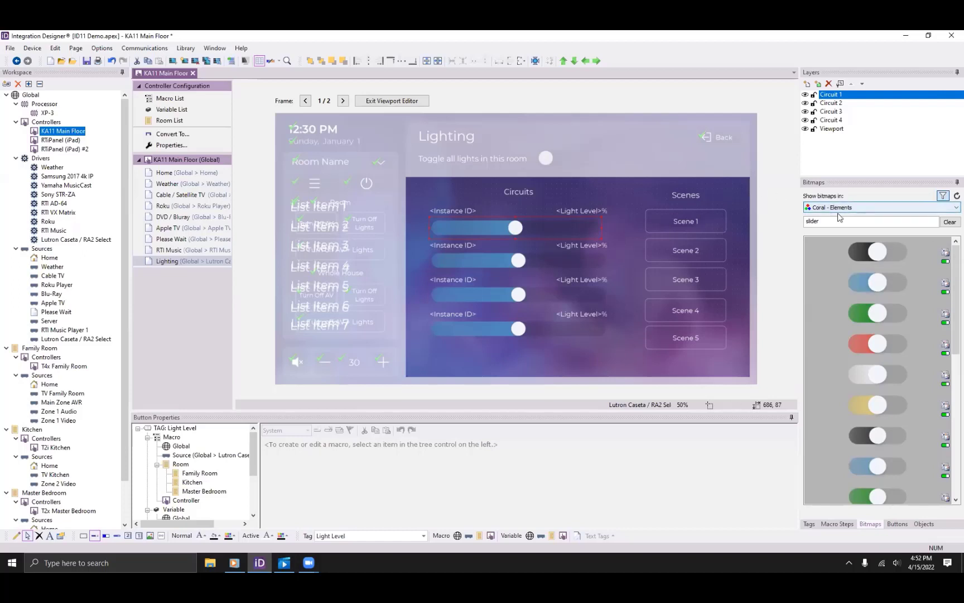
Try a 'gauge' bitmap on the fourth circuit slider, then delete it.
{"action": "left_click_drag", "start_coordinate": [837, 221], "coordinate": [789, 223]}
{"action": "type", "text": "gauge"}
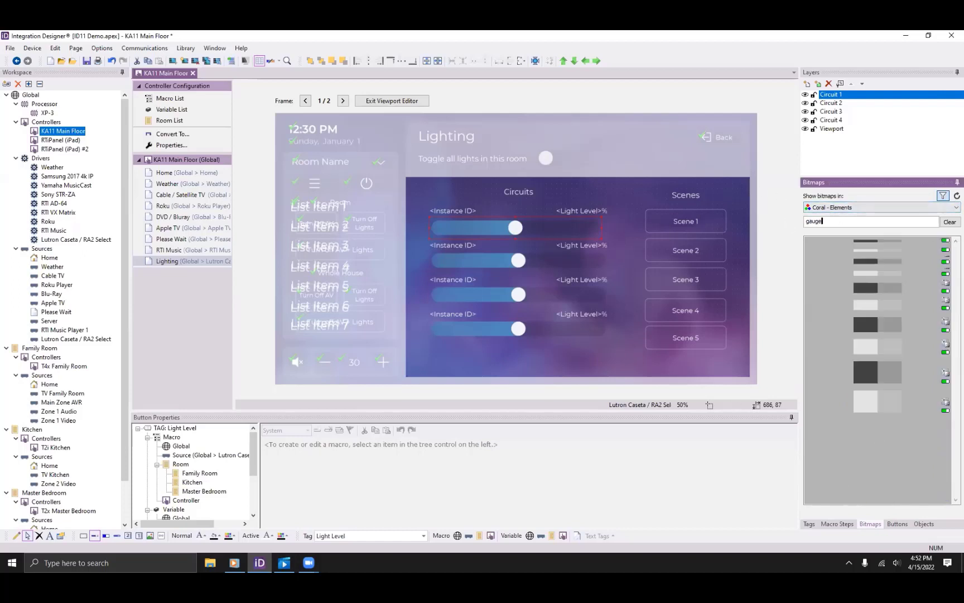
{"action": "left_click_drag", "start_coordinate": [879, 290], "coordinate": [557, 302]}
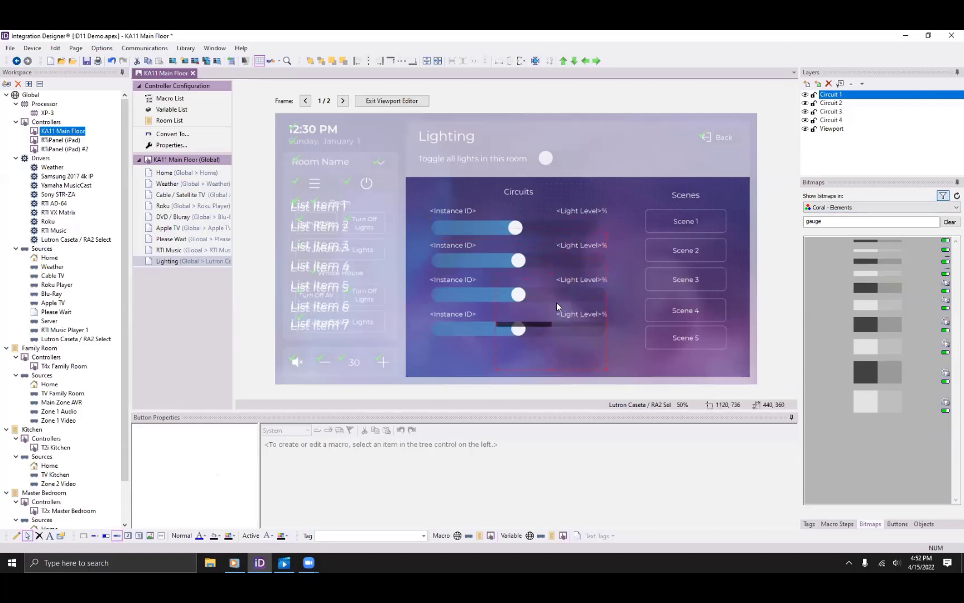
{"action": "key", "text": "Delete"}
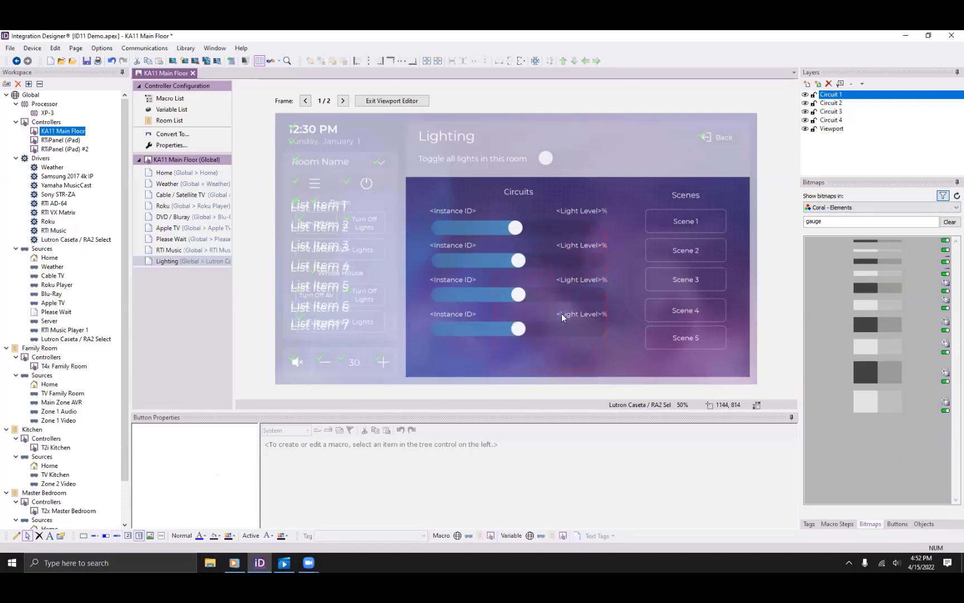
Exit the viewport editor, check the Home and Weather pages, and open the Family Room.
{"action": "double_click", "coordinate": [393, 282]}
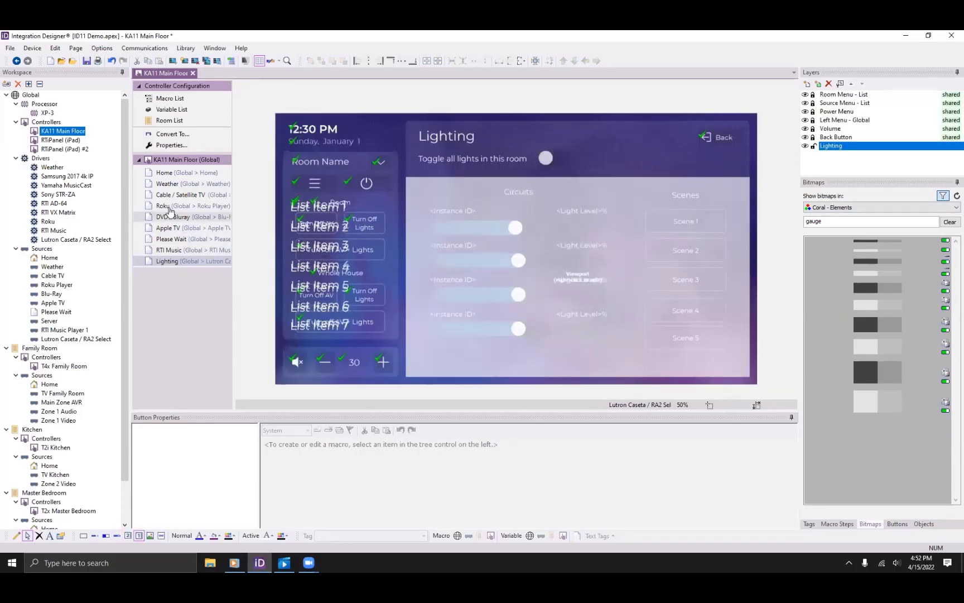
{"action": "left_click", "coordinate": [178, 174]}
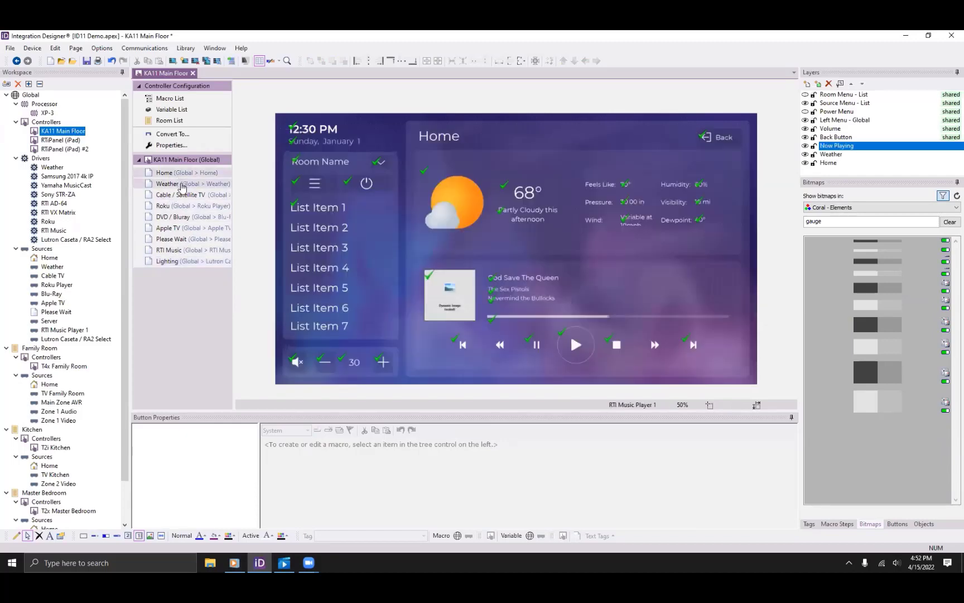
{"action": "left_click", "coordinate": [180, 183]}
{"action": "left_click", "coordinate": [182, 174]}
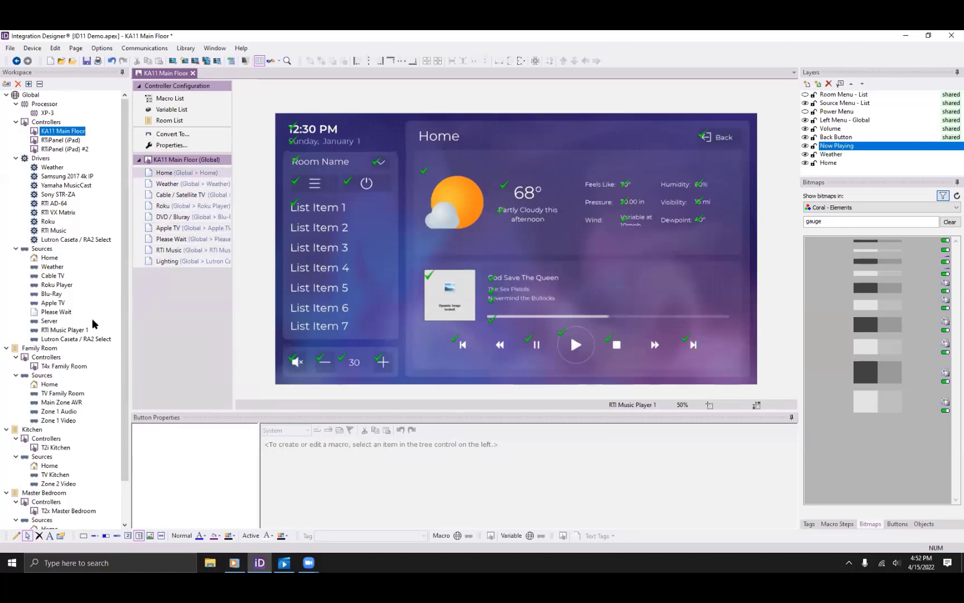
{"action": "left_click", "coordinate": [34, 350]}
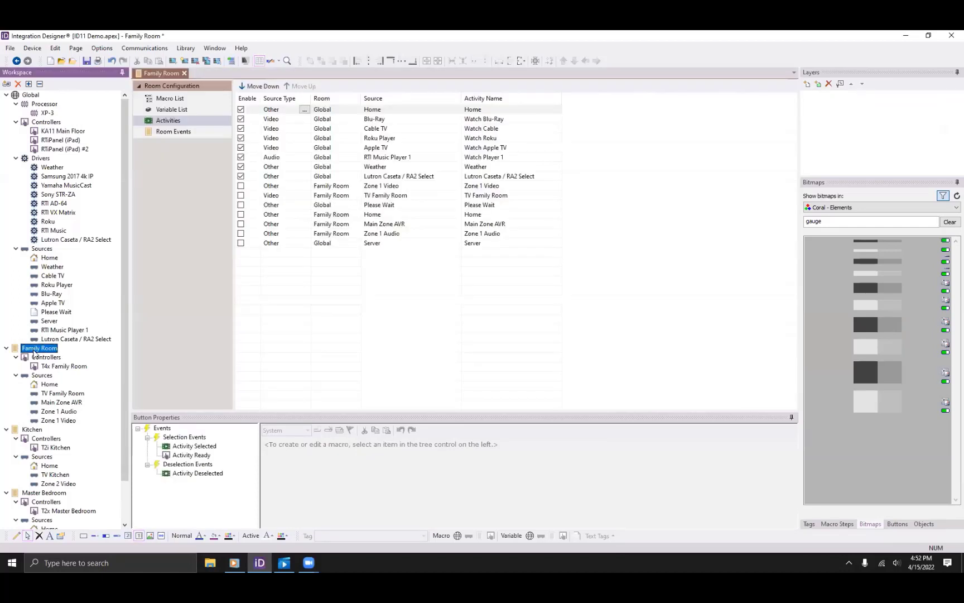
Review the Blu-Ray activity's Room ON and Video ON macros in an enlarged properties area.
{"action": "left_click", "coordinate": [379, 120]}
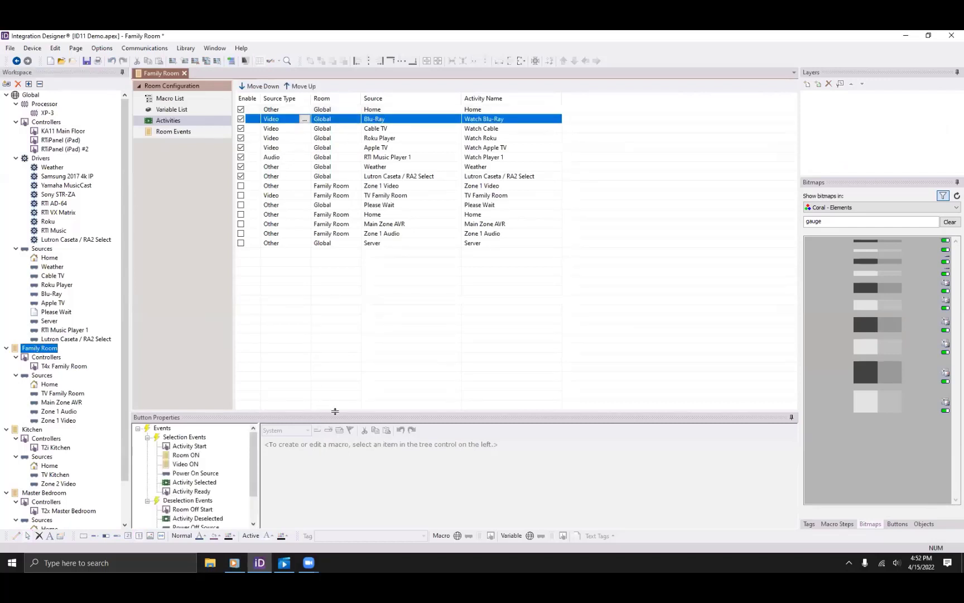
{"action": "left_click_drag", "start_coordinate": [335, 412], "coordinate": [335, 300]}
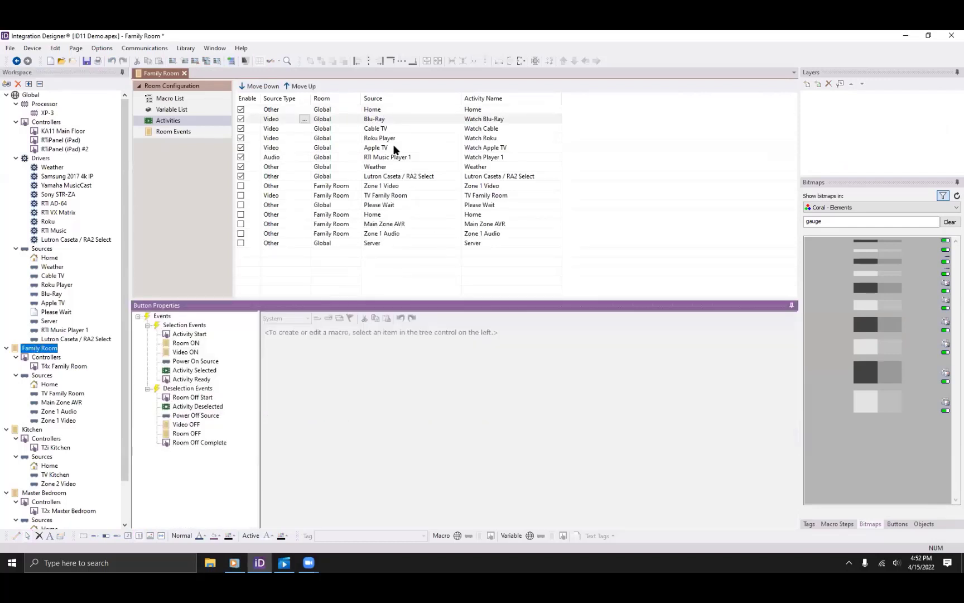
{"action": "left_click", "coordinate": [187, 341]}
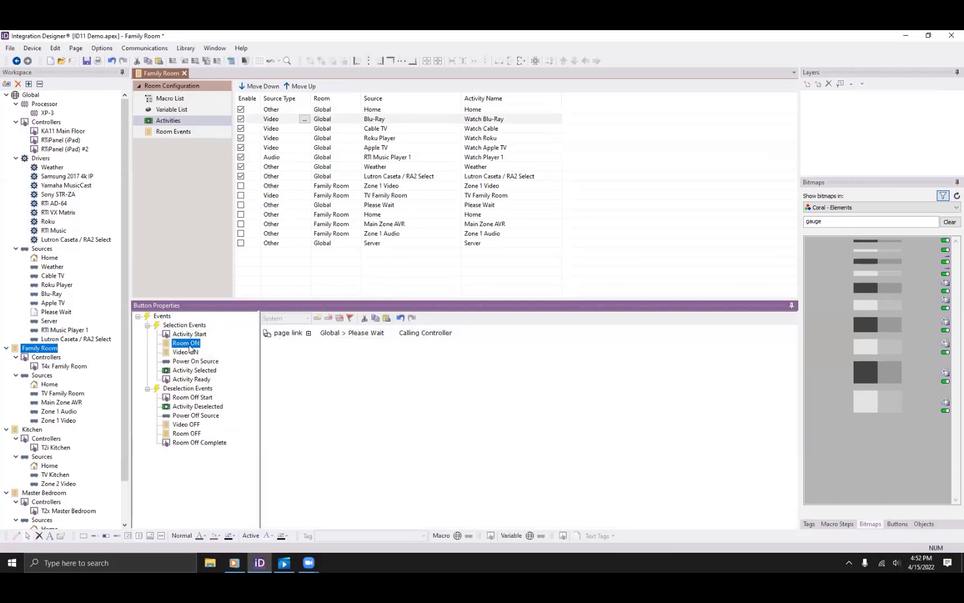
{"action": "left_click", "coordinate": [190, 351]}
{"action": "left_click", "coordinate": [187, 343]}
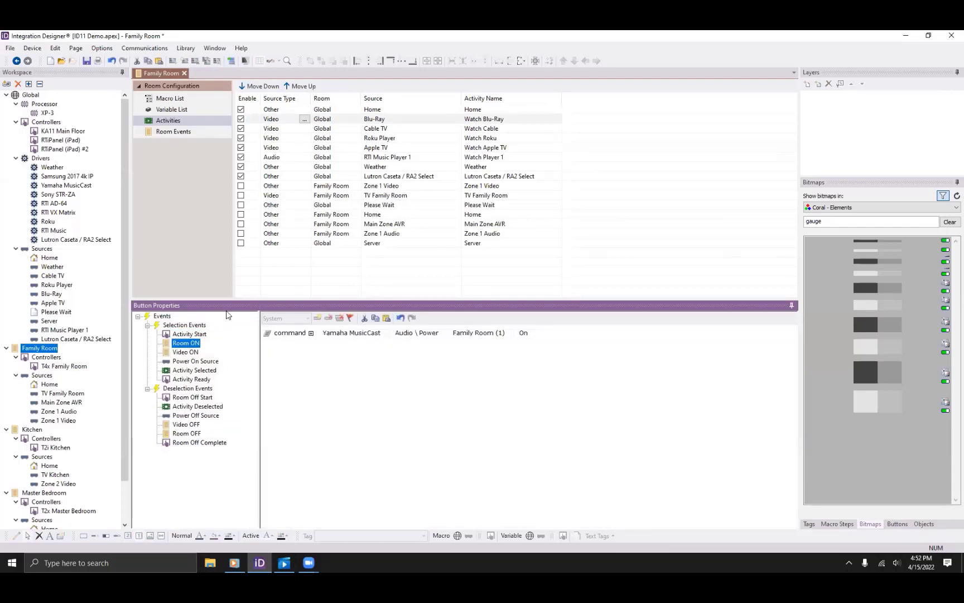
Review the Cable TV activity's Activity Start, Room ON, Video ON and Power On Source macros.
{"action": "left_click", "coordinate": [382, 132]}
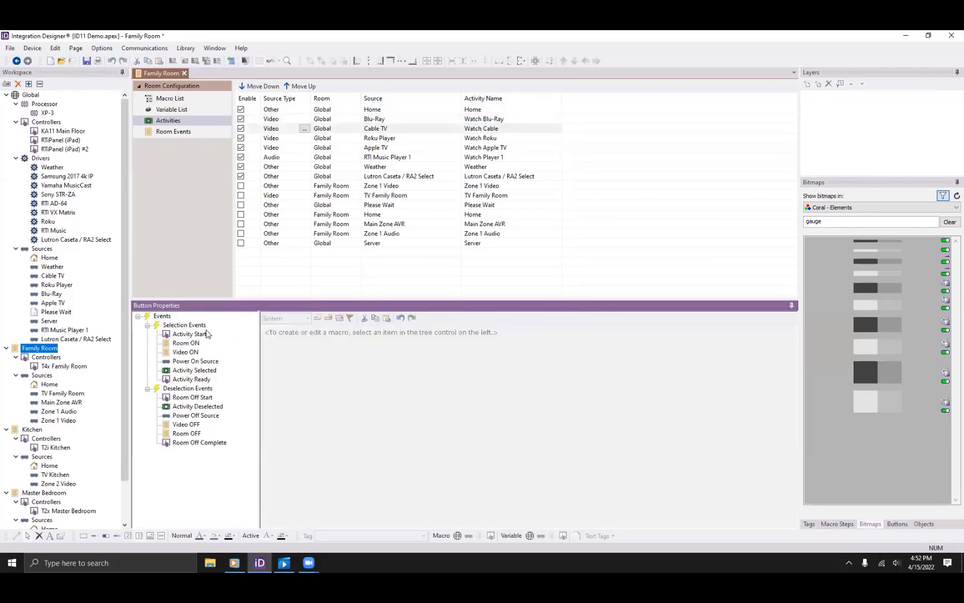
{"action": "left_click", "coordinate": [189, 333]}
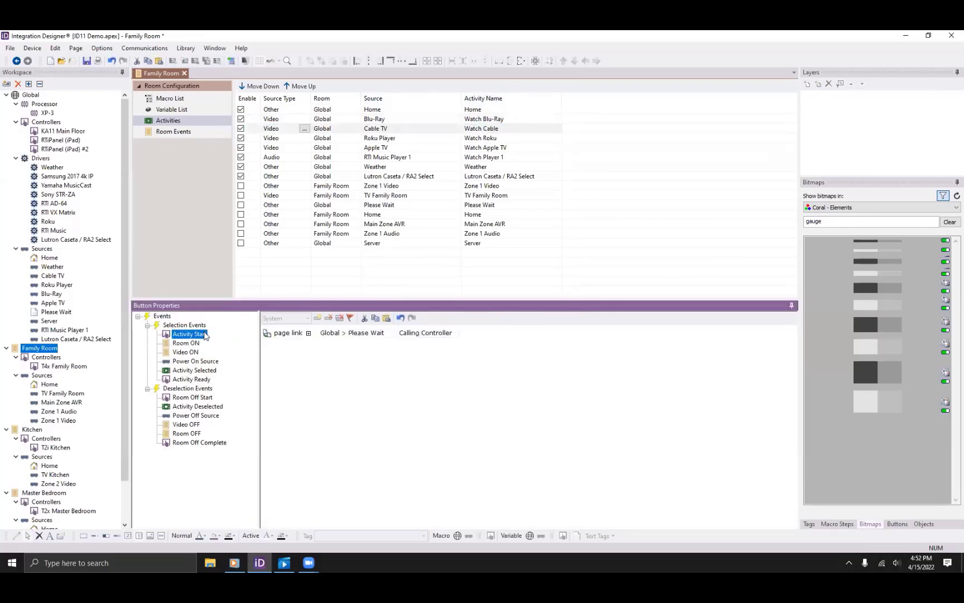
{"action": "left_click", "coordinate": [194, 345]}
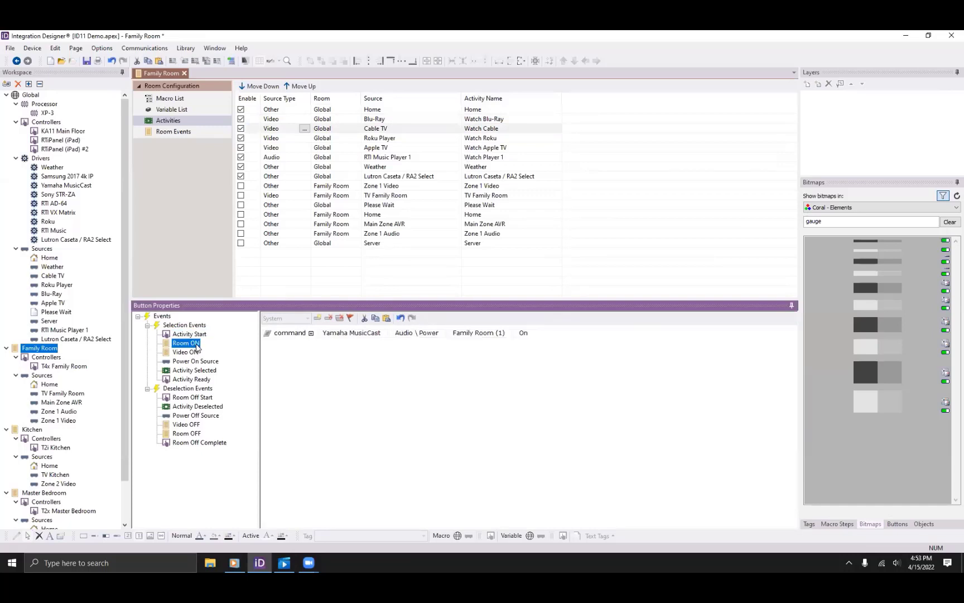
{"action": "left_click", "coordinate": [193, 354]}
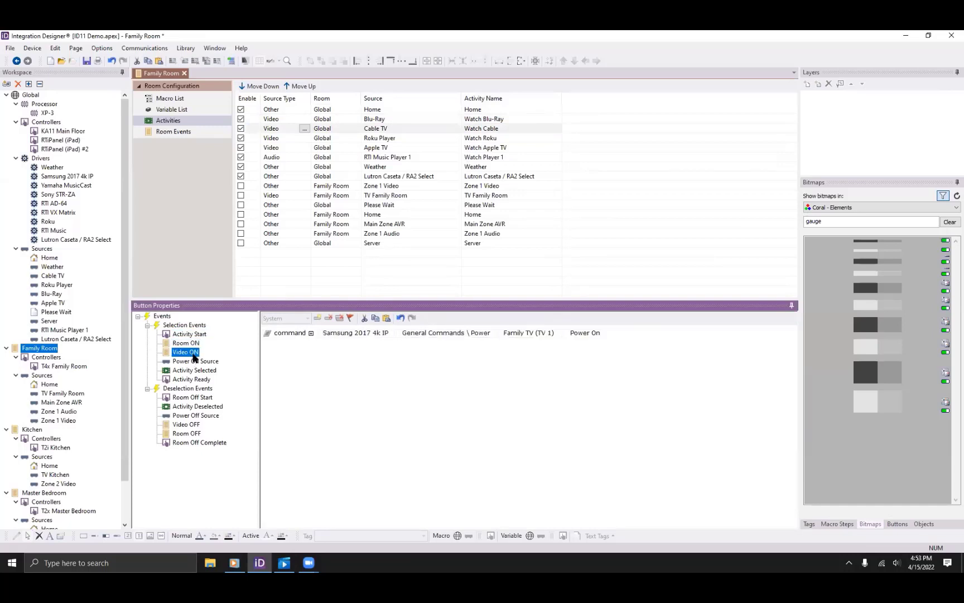
{"action": "left_click", "coordinate": [192, 361]}
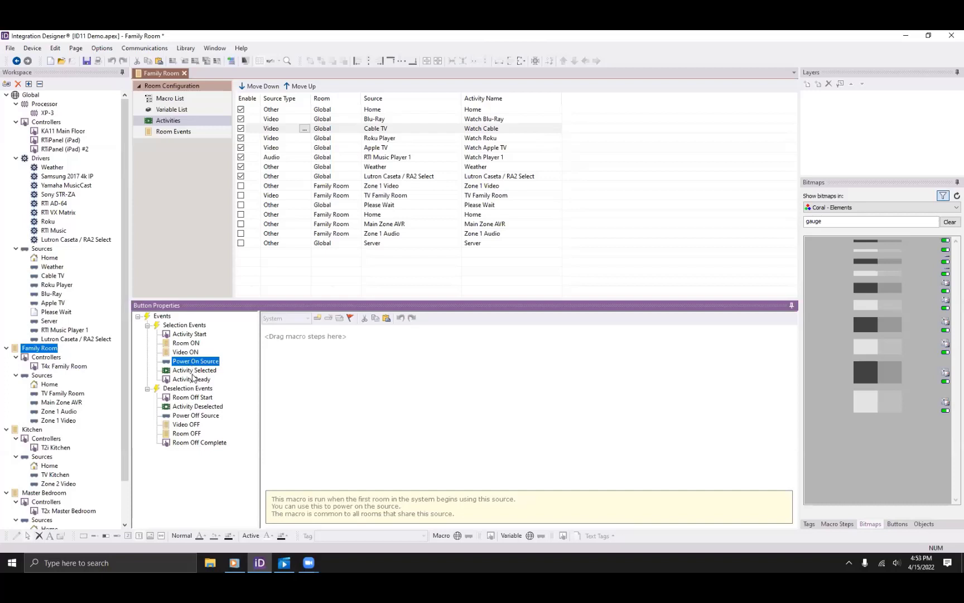
Check the Activity Selected, Activity Ready, Room Off Start and Activity Deselected macros.
{"action": "left_click", "coordinate": [193, 371]}
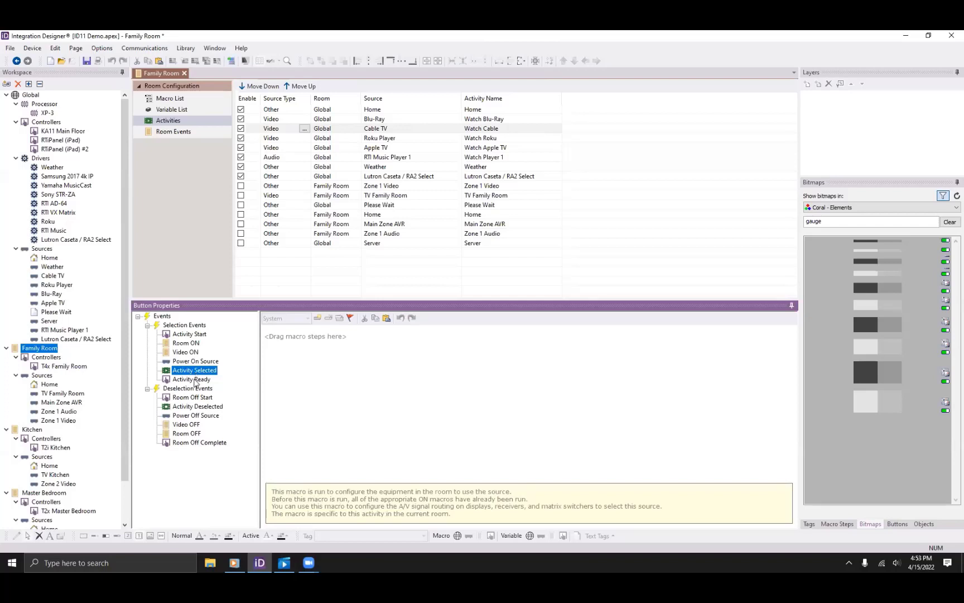
{"action": "left_click", "coordinate": [193, 380]}
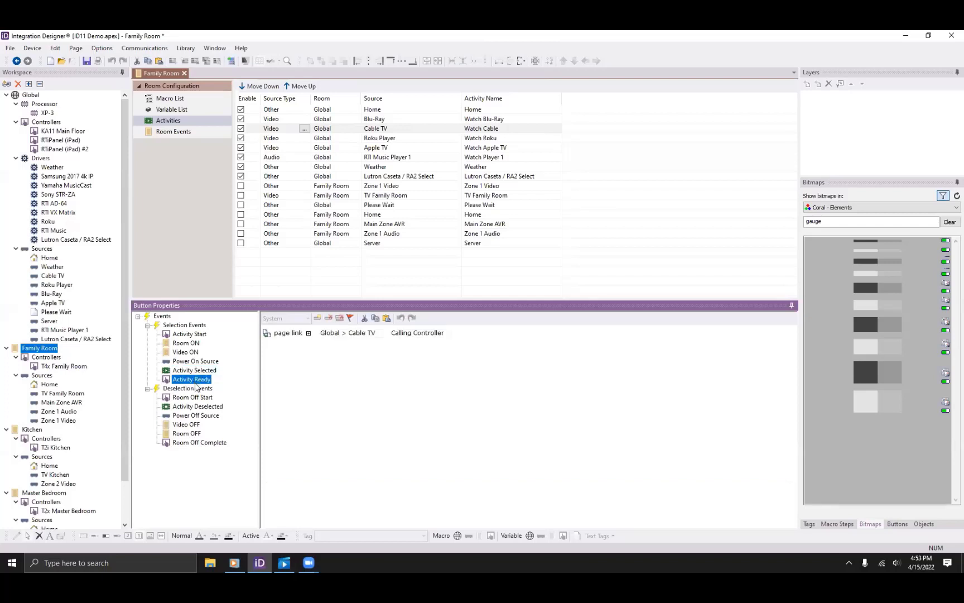
{"action": "left_click", "coordinate": [195, 398]}
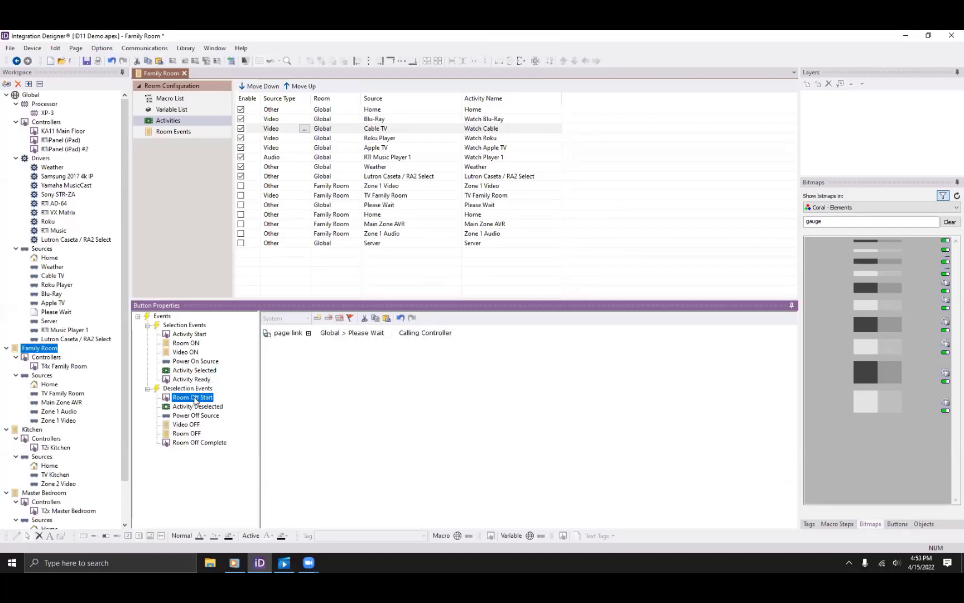
{"action": "left_click", "coordinate": [200, 408]}
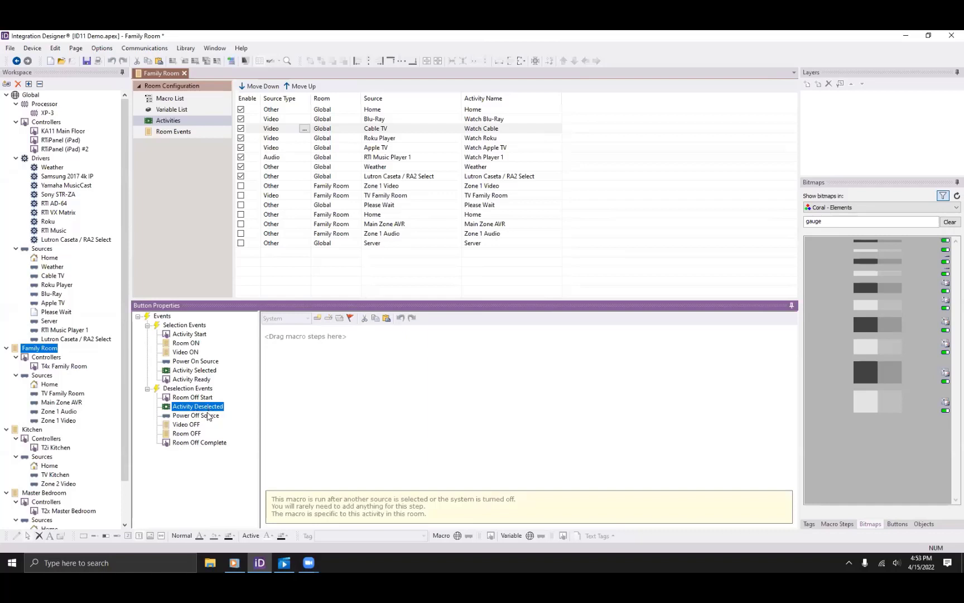
Check the Power Off Source, Video OFF, Room OFF and Room Off Complete macros, then open Global Home.
{"action": "left_click", "coordinate": [209, 417]}
{"action": "left_click", "coordinate": [201, 426]}
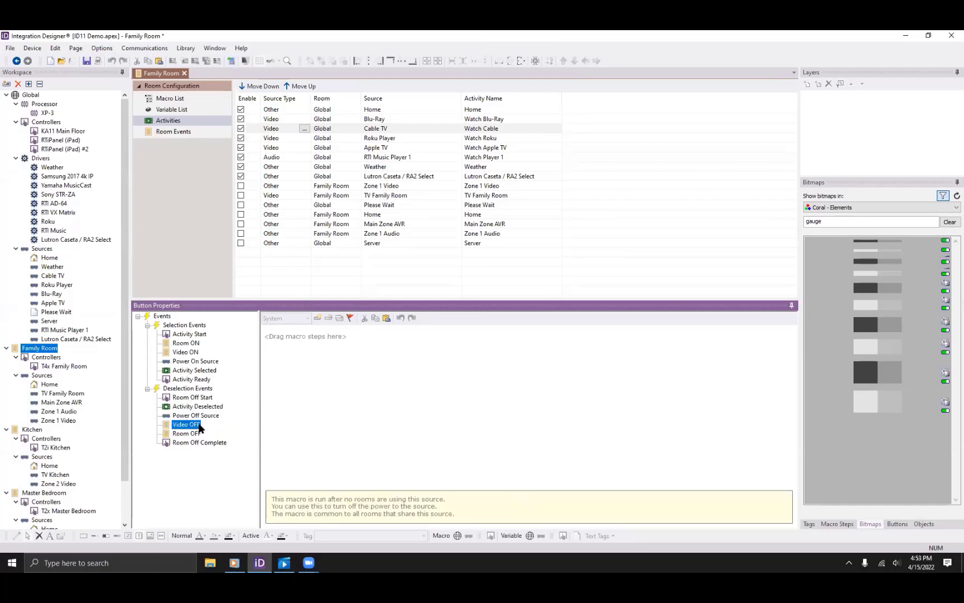
{"action": "left_click", "coordinate": [194, 435]}
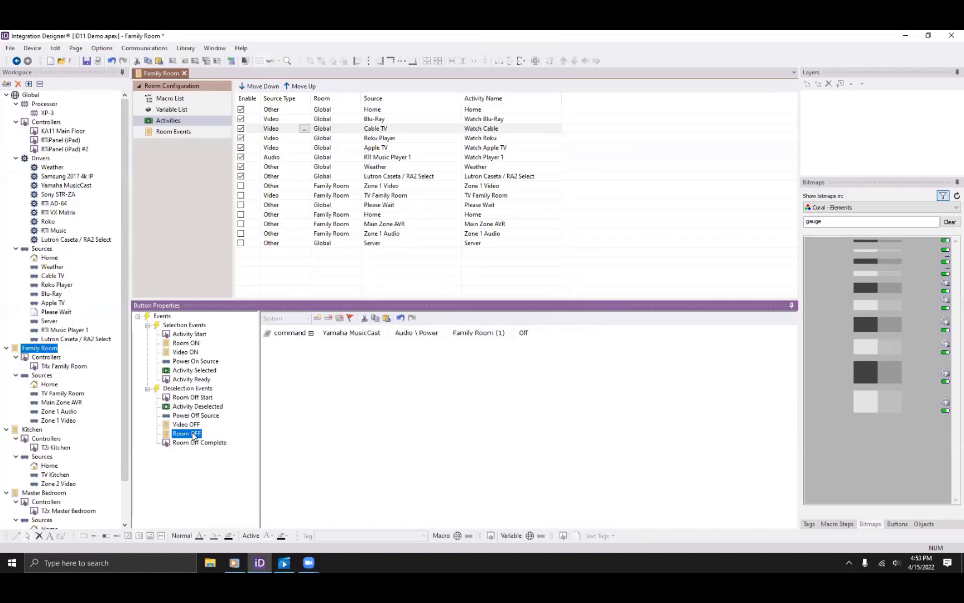
{"action": "left_click", "coordinate": [190, 444]}
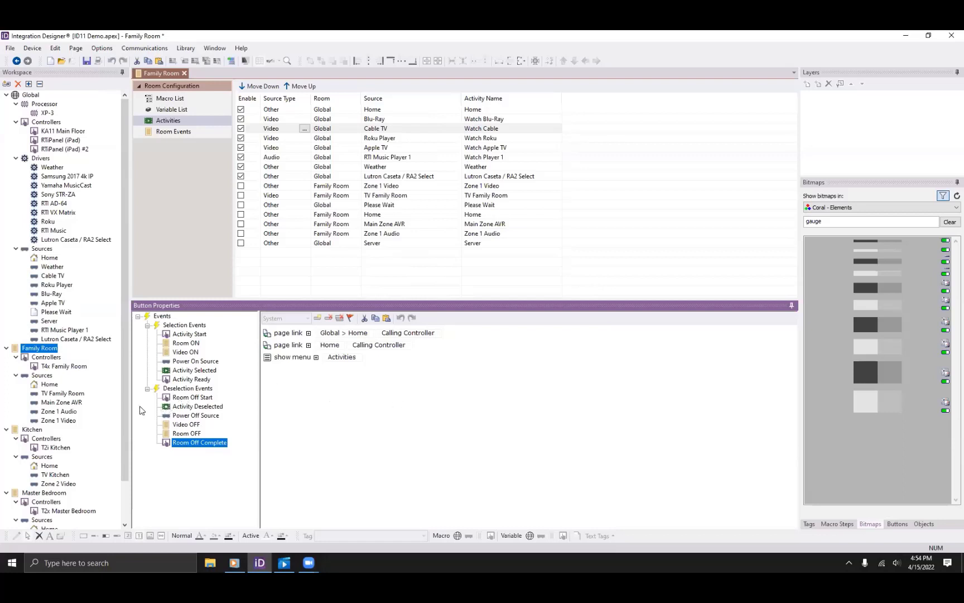
{"action": "left_click", "coordinate": [49, 257]}
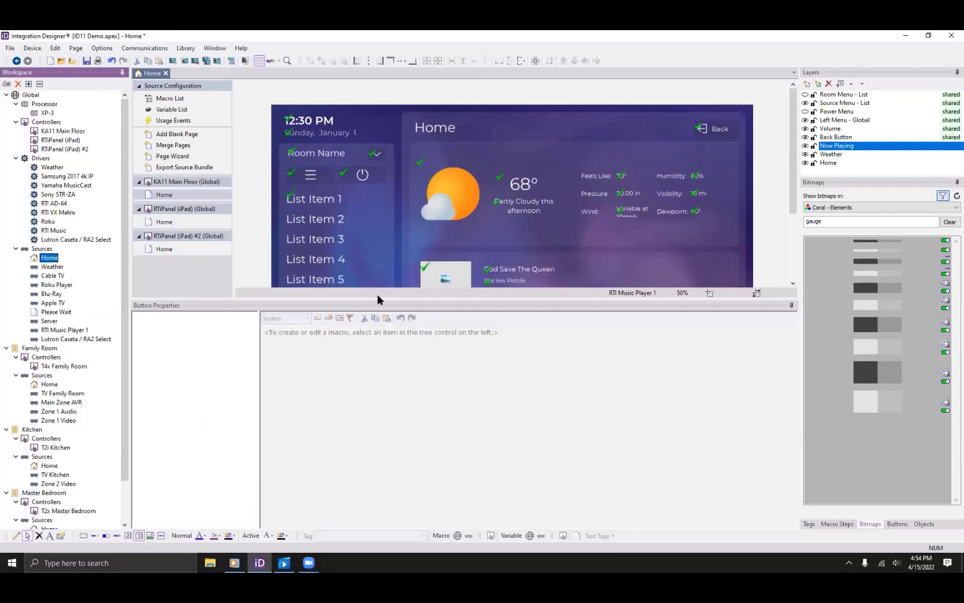
Enlarge the page preview and open the Home title in the Edit Text editor.
{"action": "left_click_drag", "start_coordinate": [374, 300], "coordinate": [341, 433]}
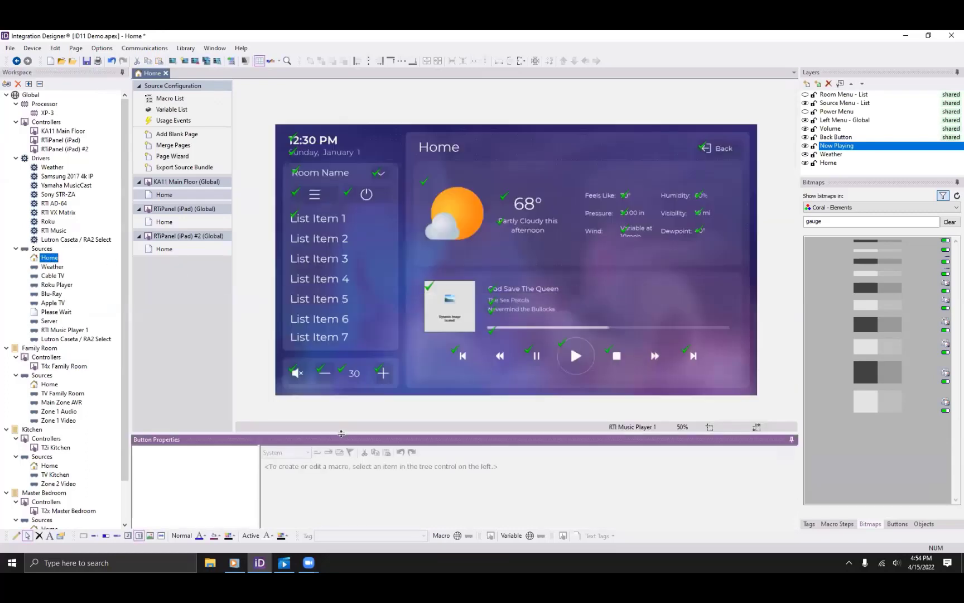
{"action": "left_click", "coordinate": [459, 148]}
{"action": "right_click", "coordinate": [459, 148]}
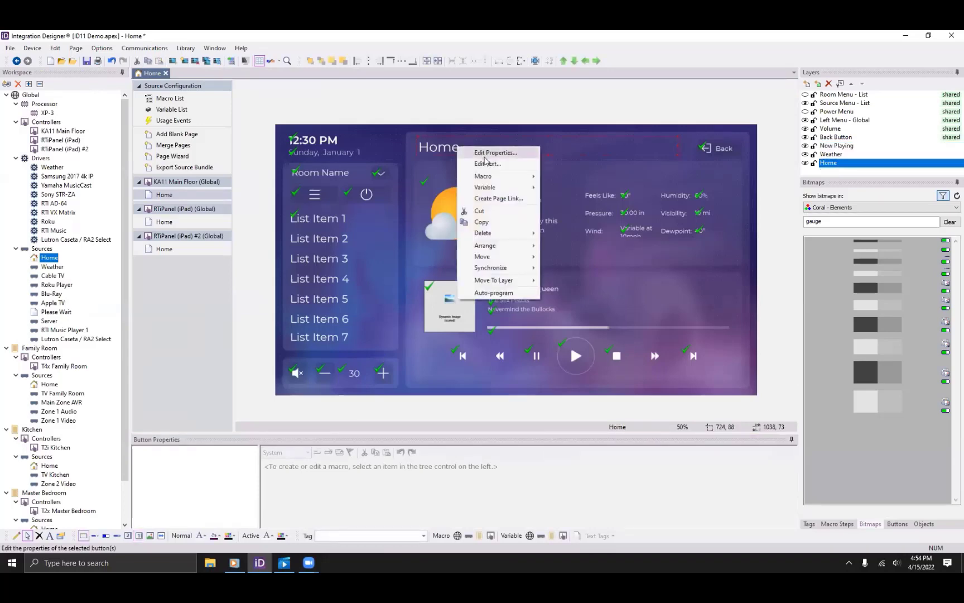
{"action": "left_click", "coordinate": [487, 164]}
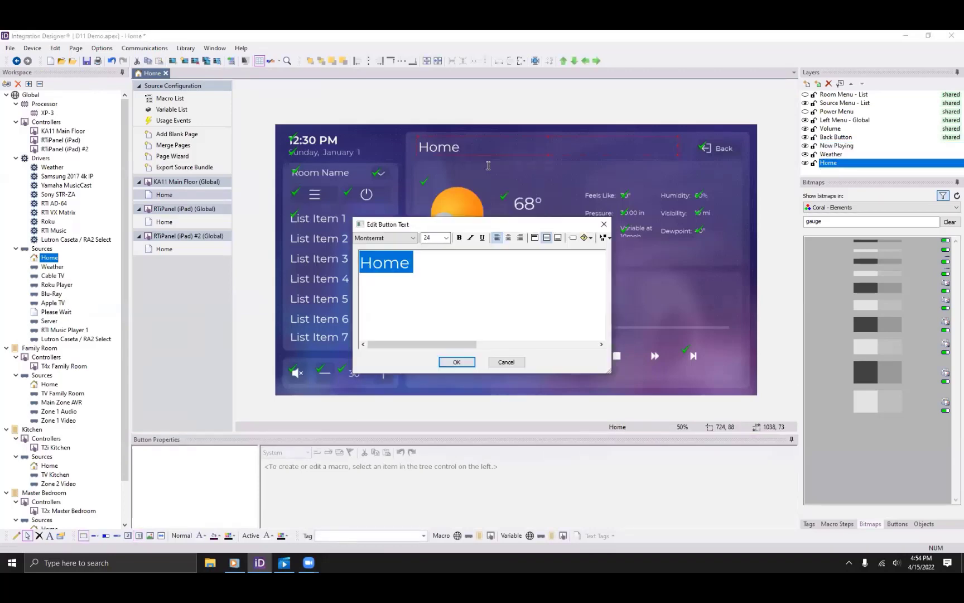
Browse the control variables under System Manager > Room 1 (Family Room) Sources.
{"action": "left_click", "coordinate": [589, 238]}
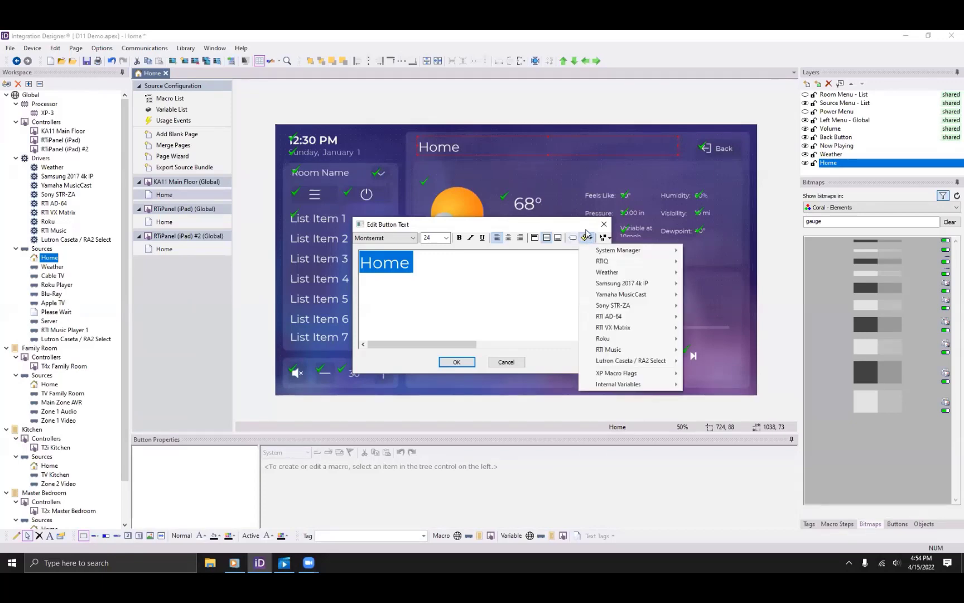
{"action": "mouse_move", "coordinate": [609, 251]}
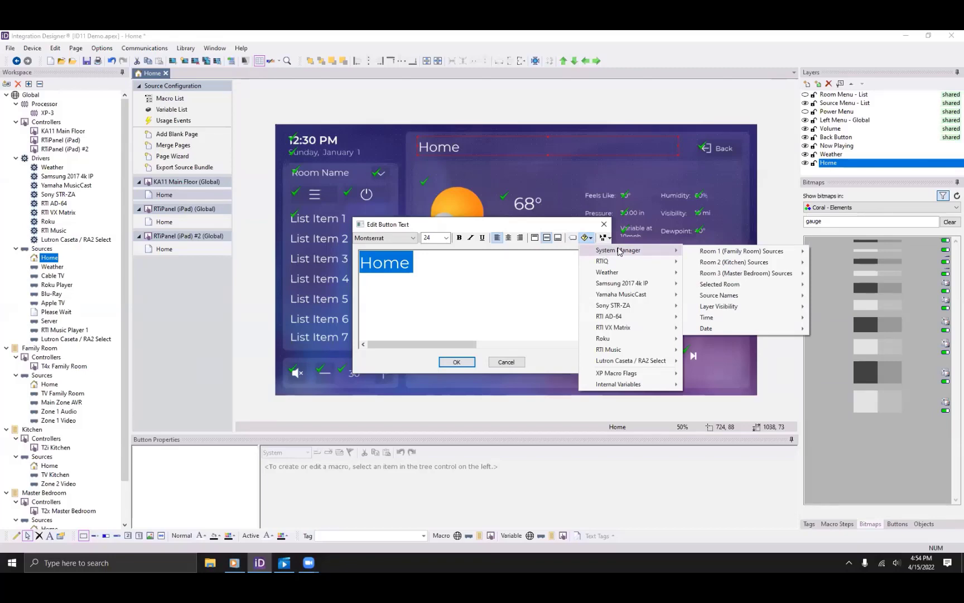
{"action": "mouse_move", "coordinate": [726, 318]}
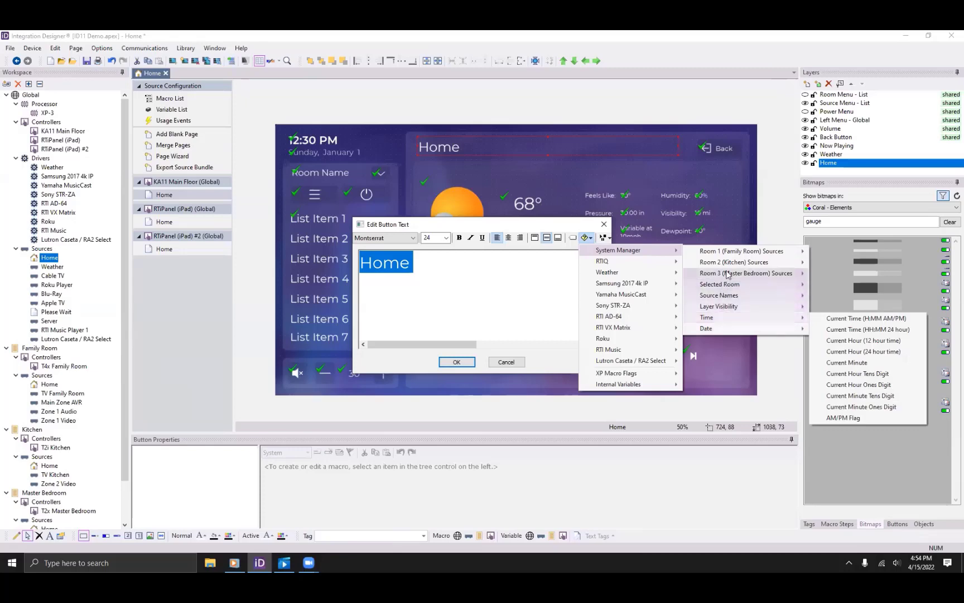
{"action": "mouse_move", "coordinate": [729, 258]}
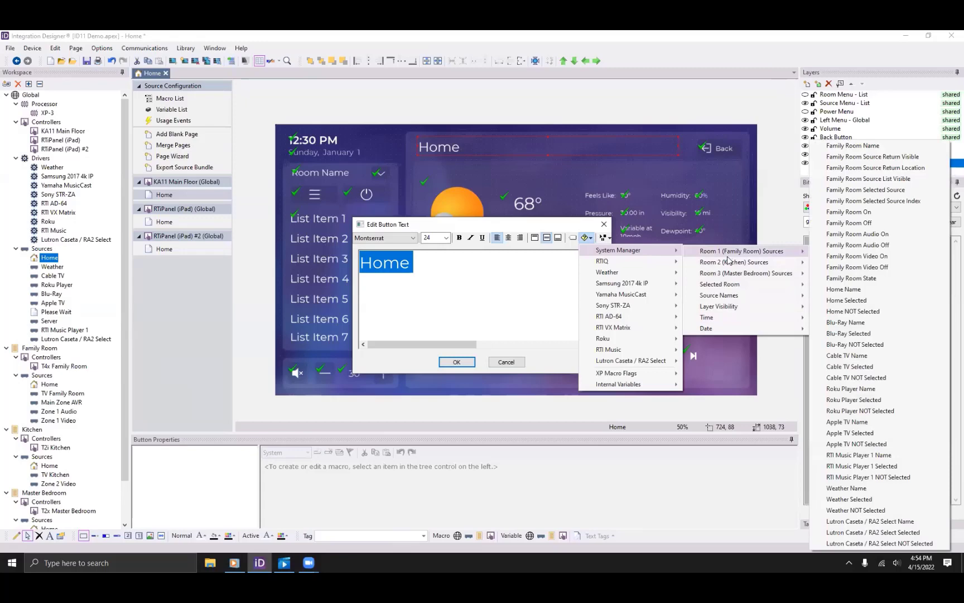
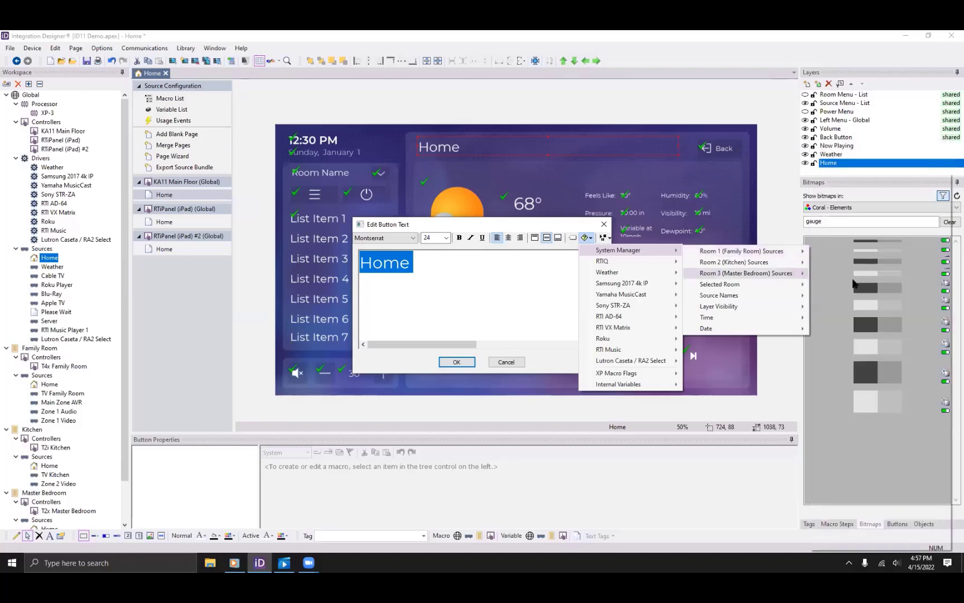
Discard the pending Edit Button Text changes.
{"action": "mouse_move", "coordinate": [801, 274]}
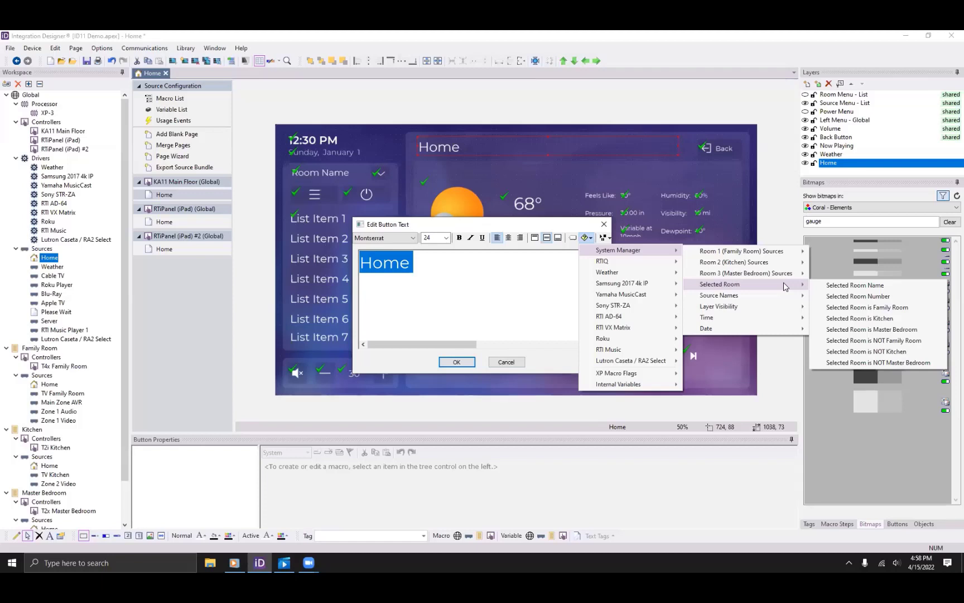
{"action": "mouse_move", "coordinate": [774, 296]}
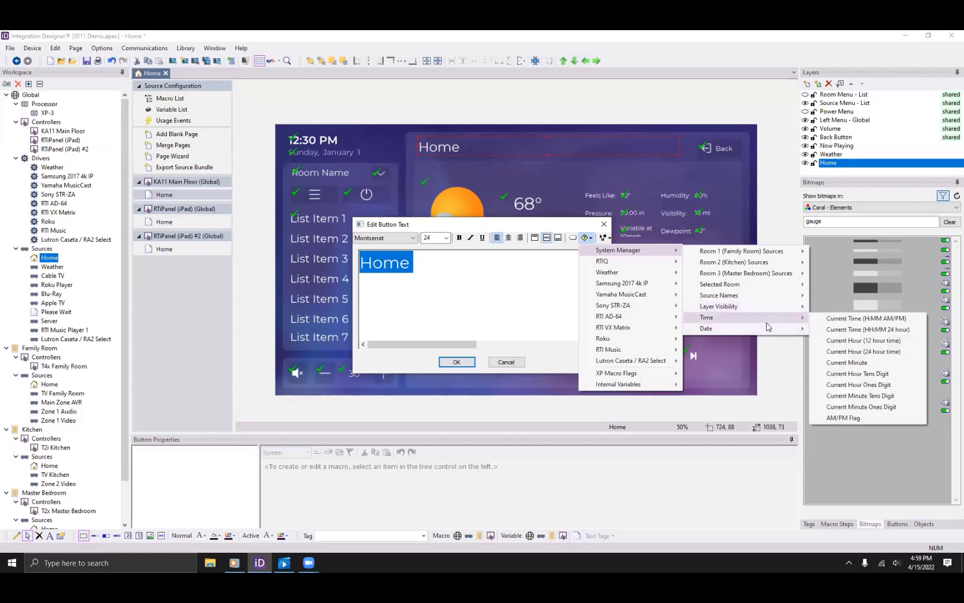
{"action": "mouse_move", "coordinate": [742, 251]}
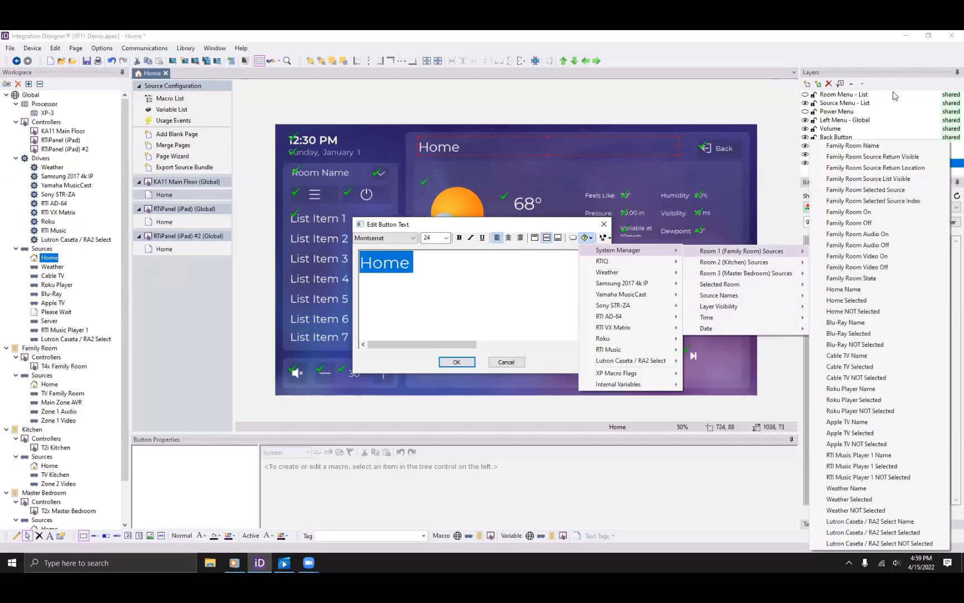
{"action": "left_click", "coordinate": [843, 82]}
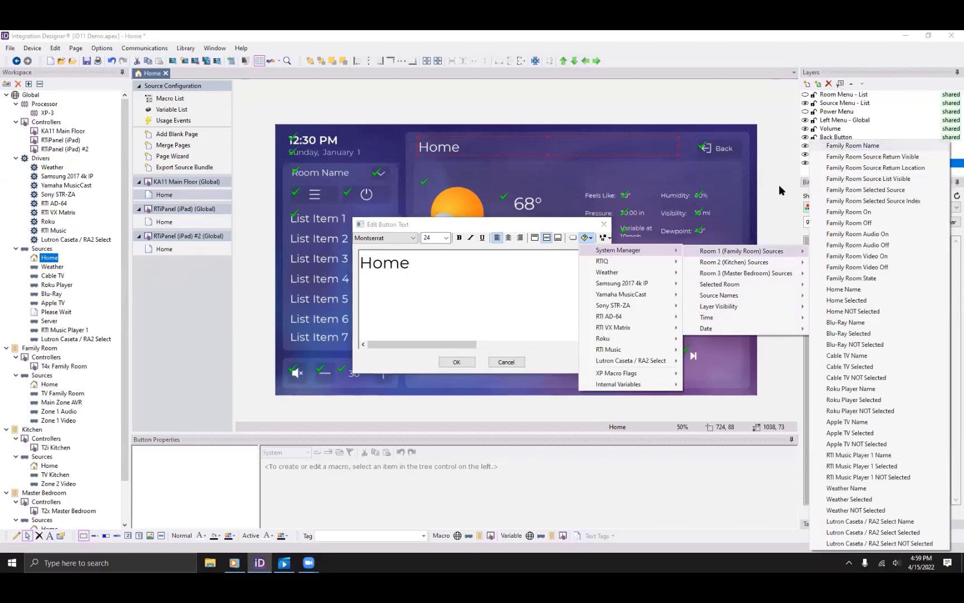
{"action": "left_click", "coordinate": [510, 362]}
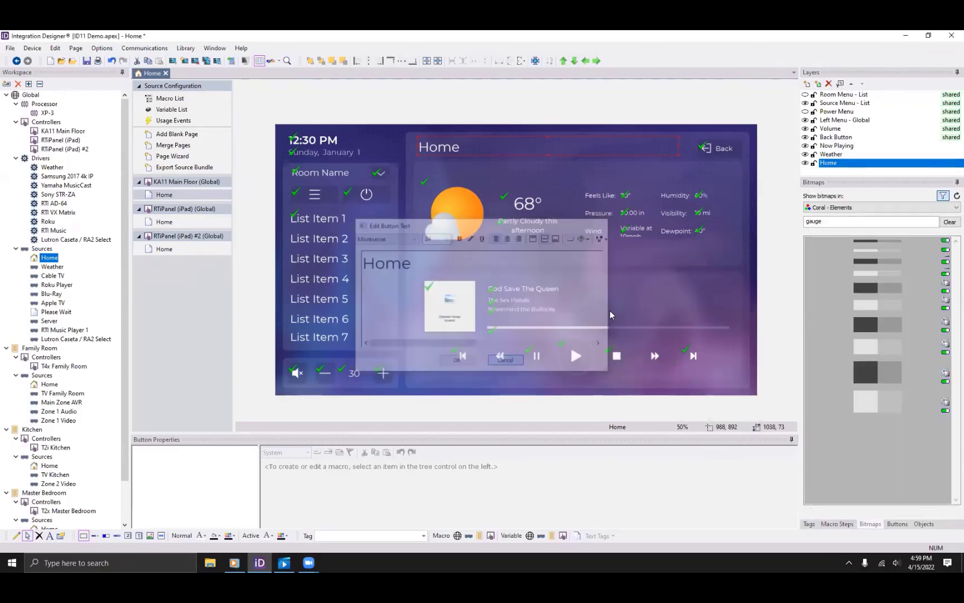
Check that the Source Menu - List layer's visibility is tied to Source List Visible, without changes.
{"action": "left_click", "coordinate": [835, 103]}
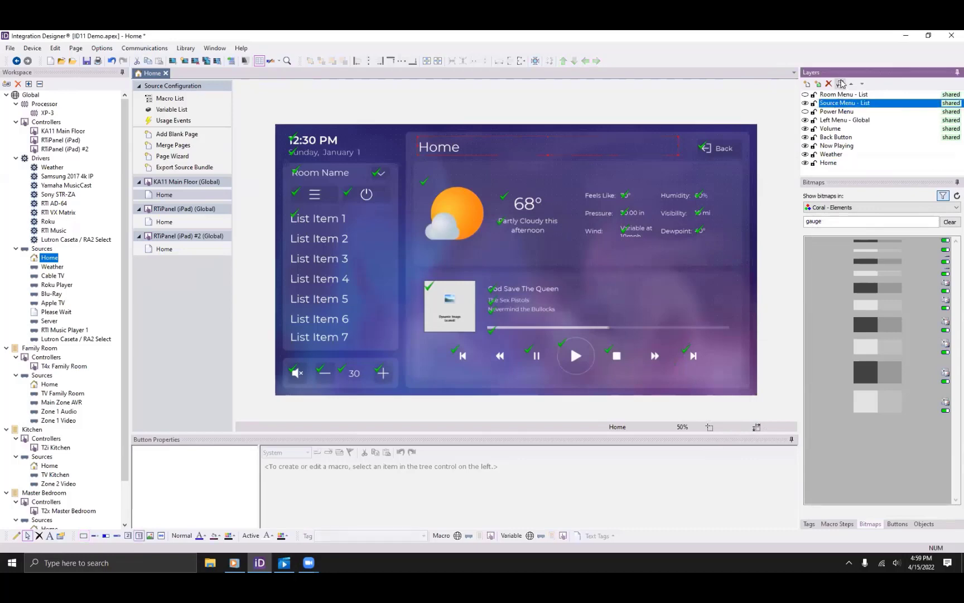
{"action": "left_click", "coordinate": [841, 83]}
{"action": "left_click", "coordinate": [559, 285]}
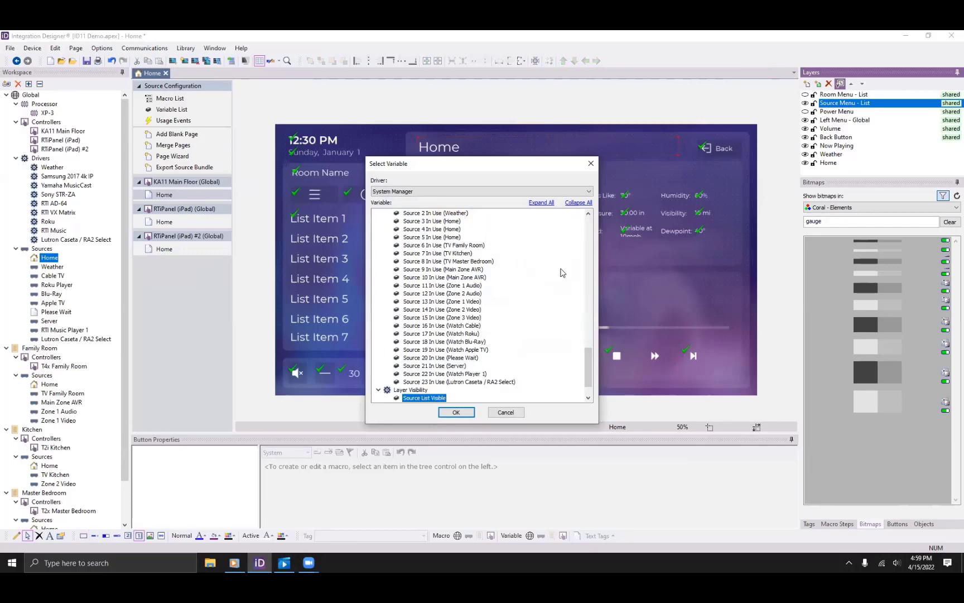
{"action": "left_click_drag", "start_coordinate": [588, 354], "coordinate": [515, 352]}
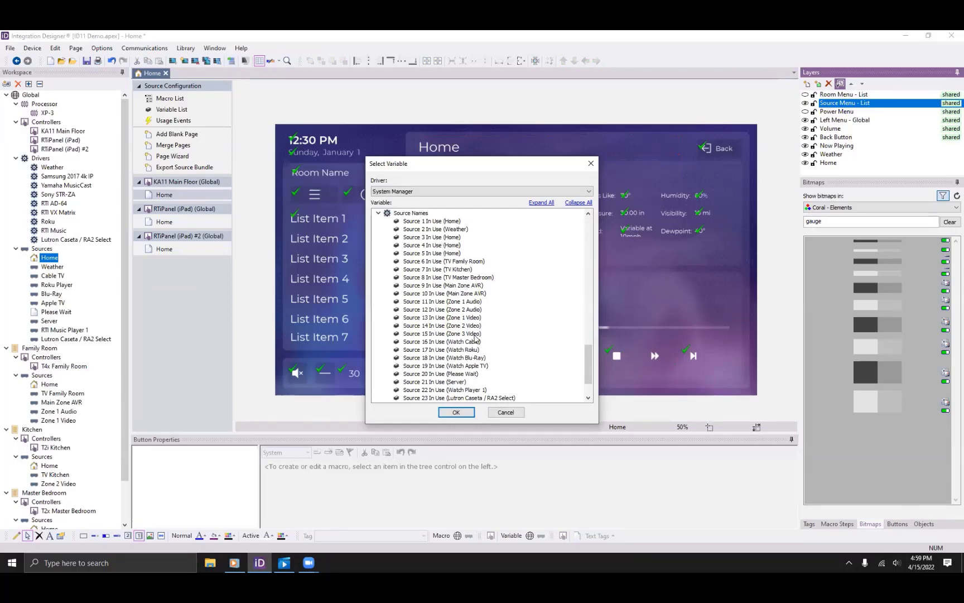
{"action": "left_click", "coordinate": [456, 413]}
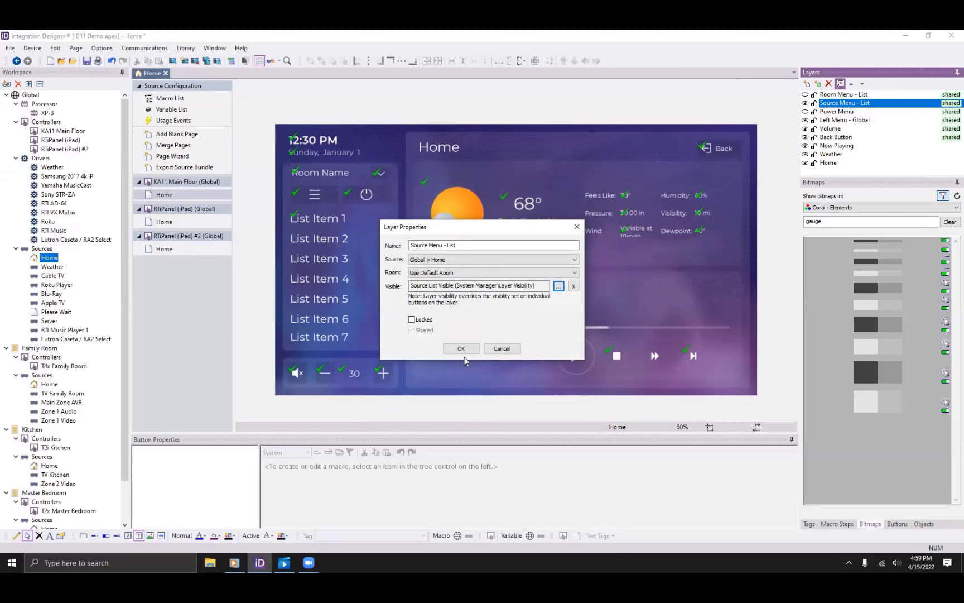
{"action": "left_click", "coordinate": [500, 350]}
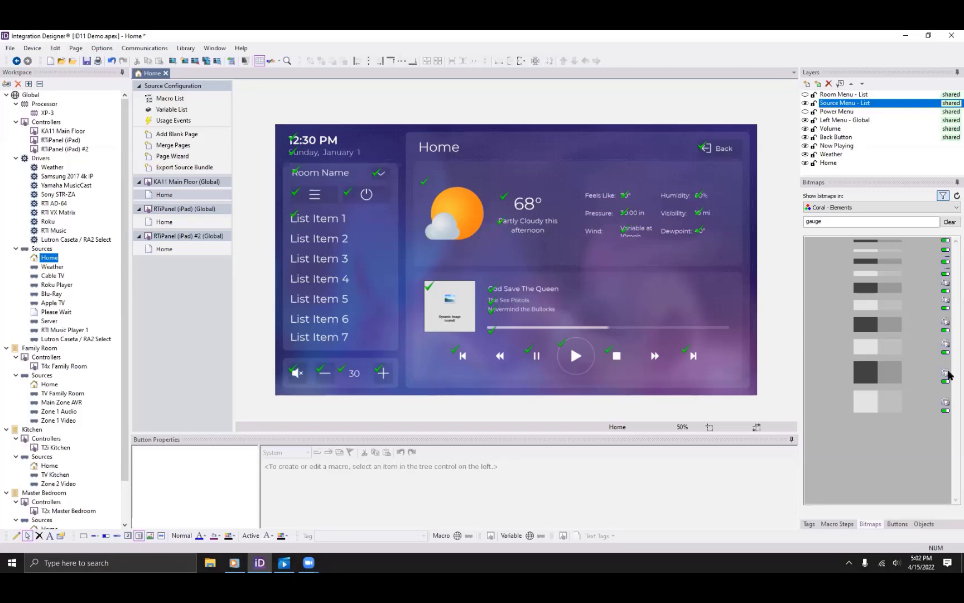
Browse the Macro Steps library's Source Return, Room Off, Show Menu and Select Activity step types.
{"action": "left_click", "coordinate": [848, 526]}
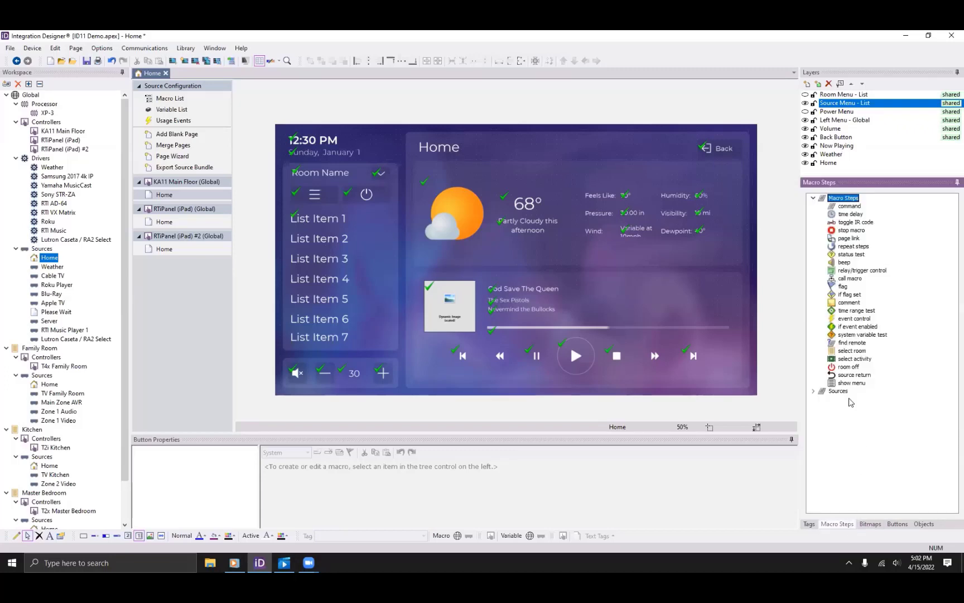
{"action": "left_click", "coordinate": [851, 373]}
{"action": "left_click", "coordinate": [848, 367]}
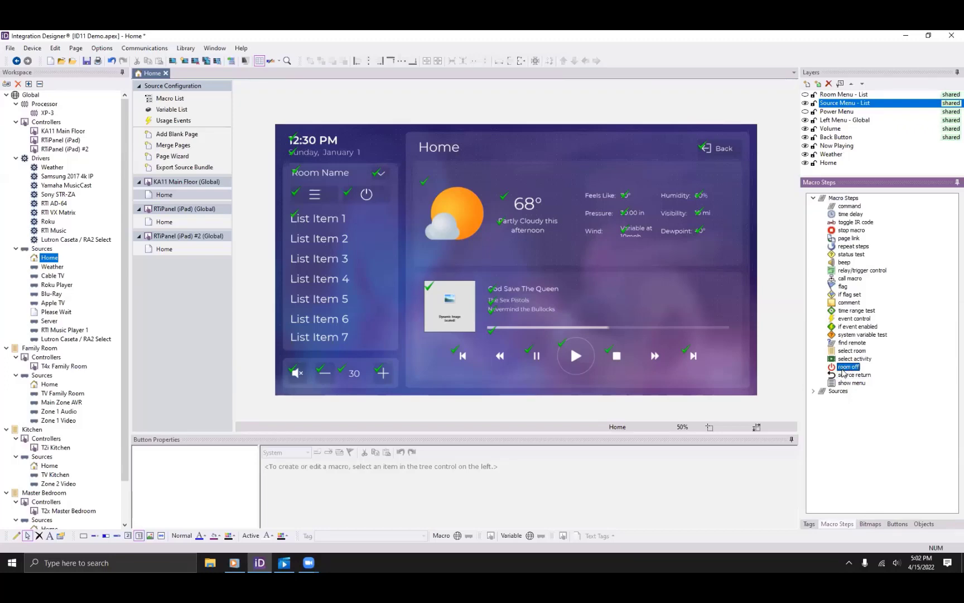
{"action": "left_click", "coordinate": [845, 376]}
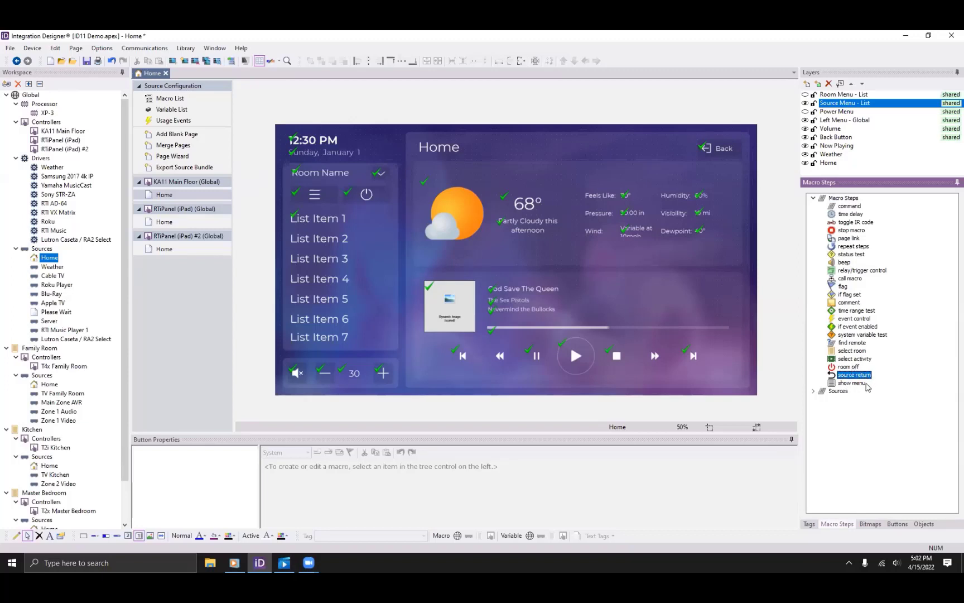
{"action": "left_click", "coordinate": [865, 384]}
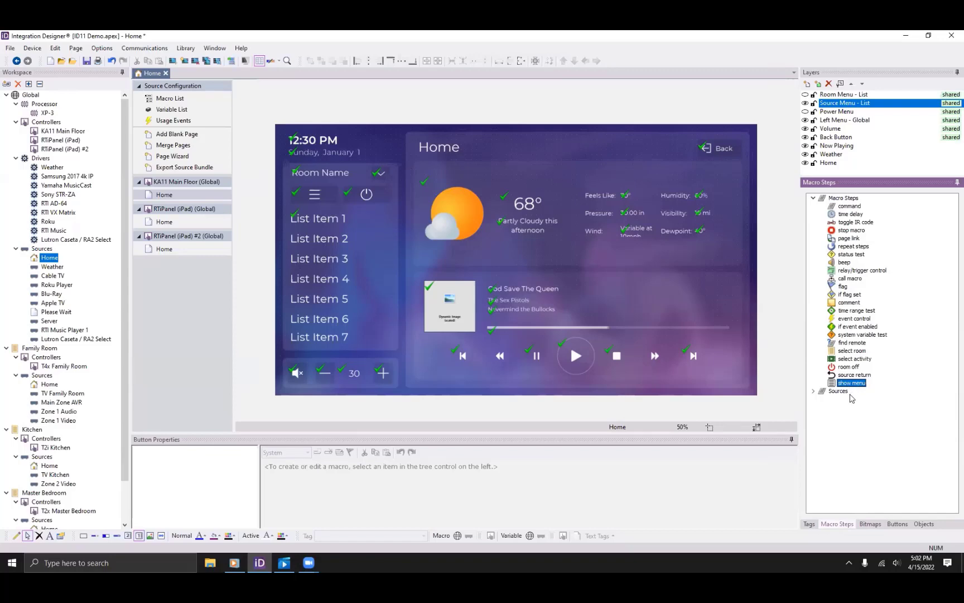
{"action": "left_click", "coordinate": [855, 358]}
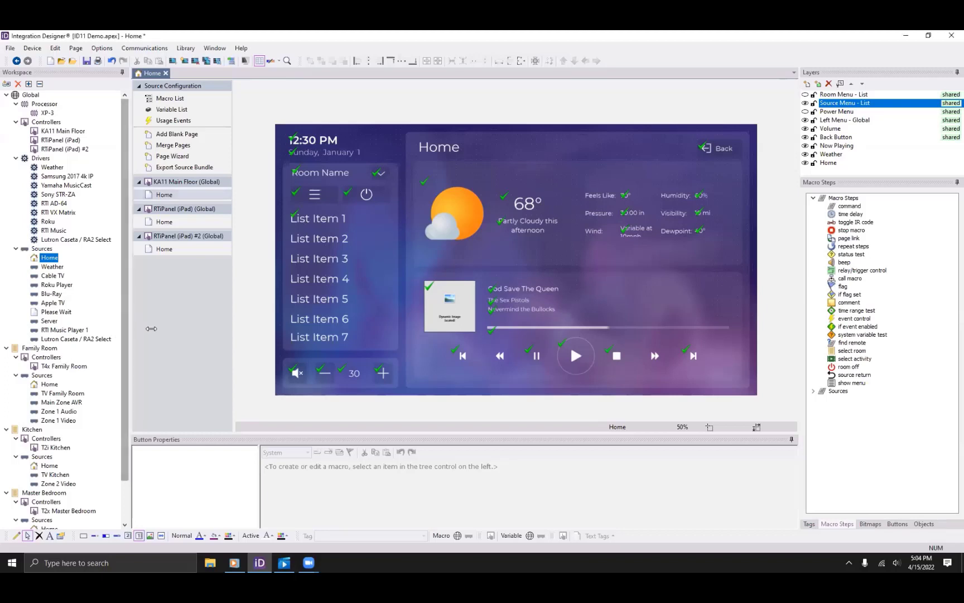
{"action": "scroll", "coordinate": [55, 455], "scroll_direction": "down", "scroll_amount": 2}
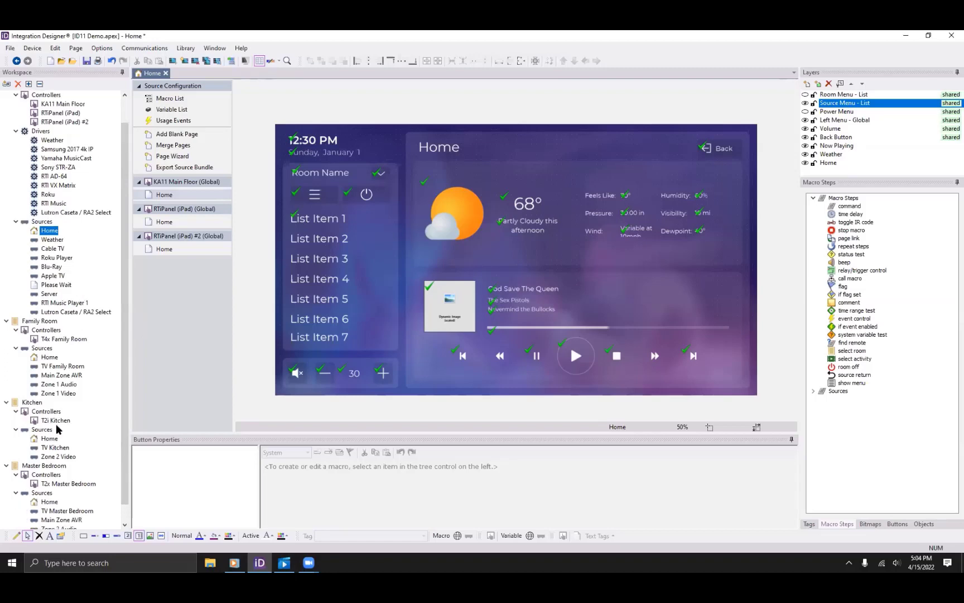
Open the T2x Master Bedroom controller's Home - List page and inspect its menu list.
{"action": "left_click", "coordinate": [61, 465]}
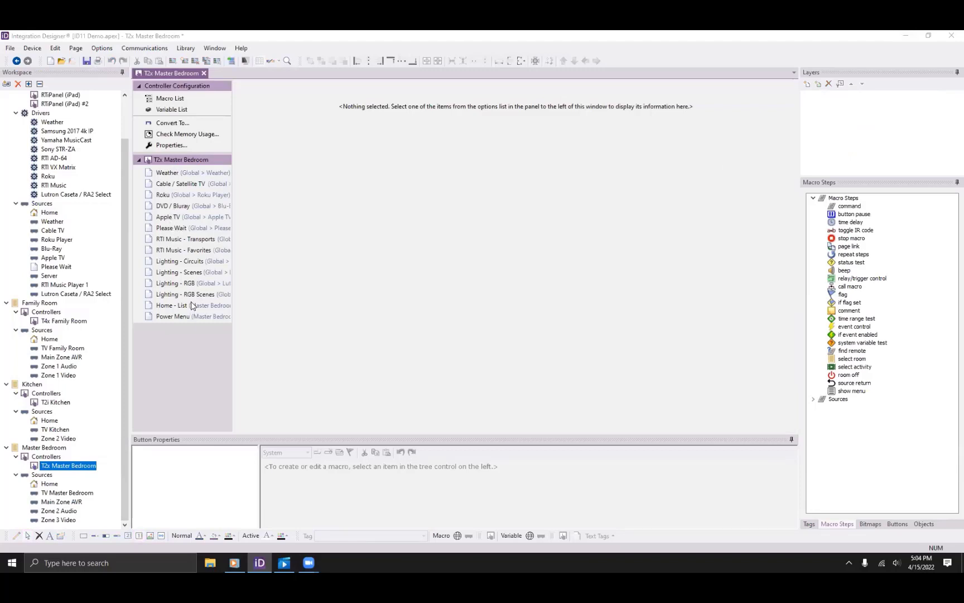
{"action": "left_click", "coordinate": [175, 306]}
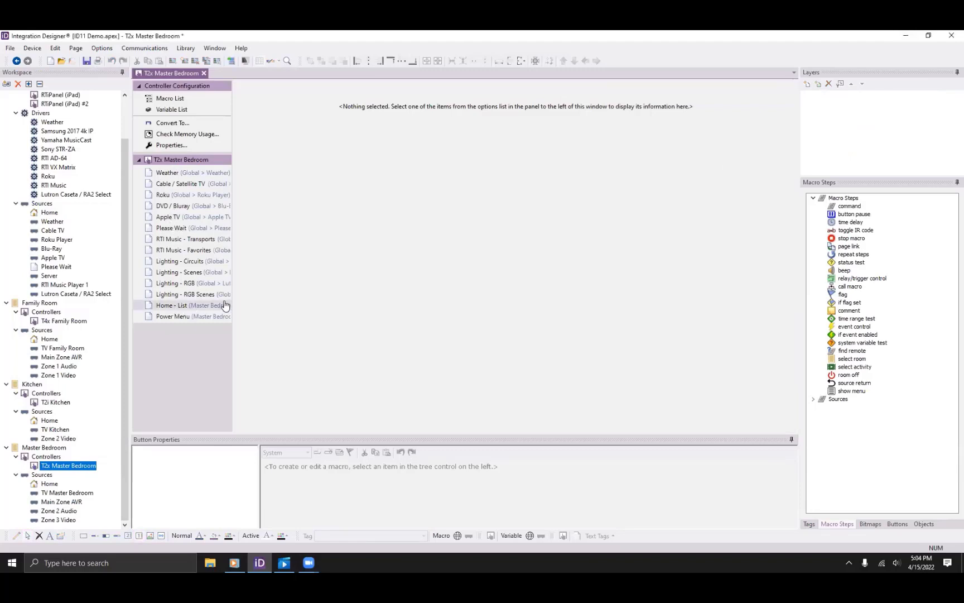
{"action": "double_click", "coordinate": [168, 305]}
{"action": "left_click", "coordinate": [464, 242]}
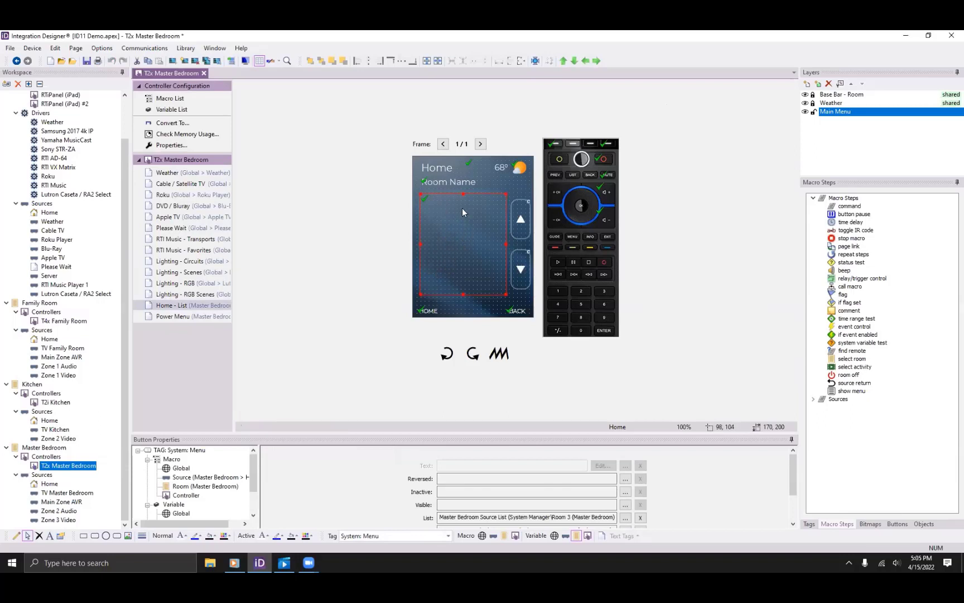
Review the Master Bedroom activities table, then preview the T4x Family Room's Home - List page.
{"action": "left_click", "coordinate": [56, 449]}
{"action": "left_click", "coordinate": [171, 120]}
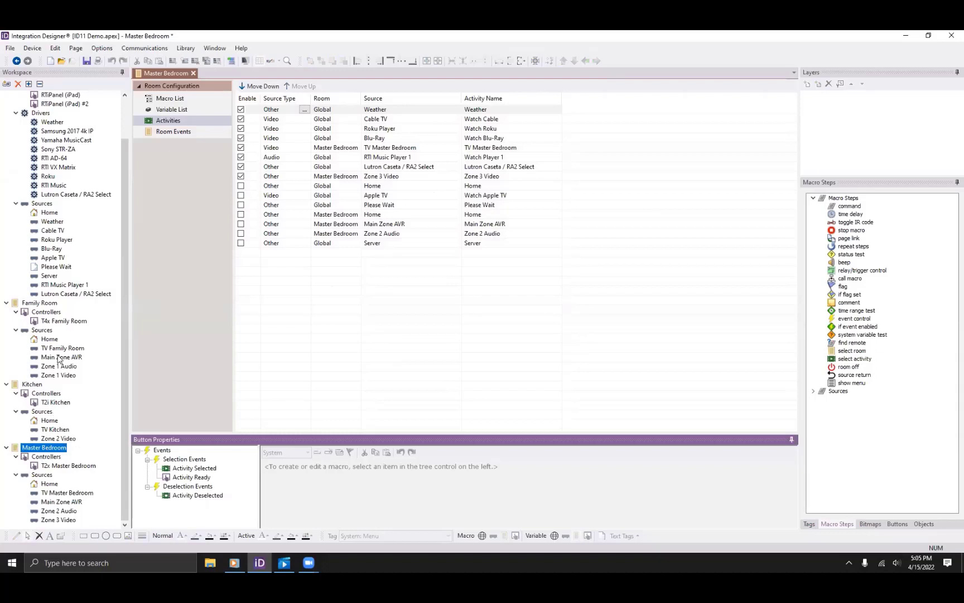
{"action": "left_click", "coordinate": [63, 321]}
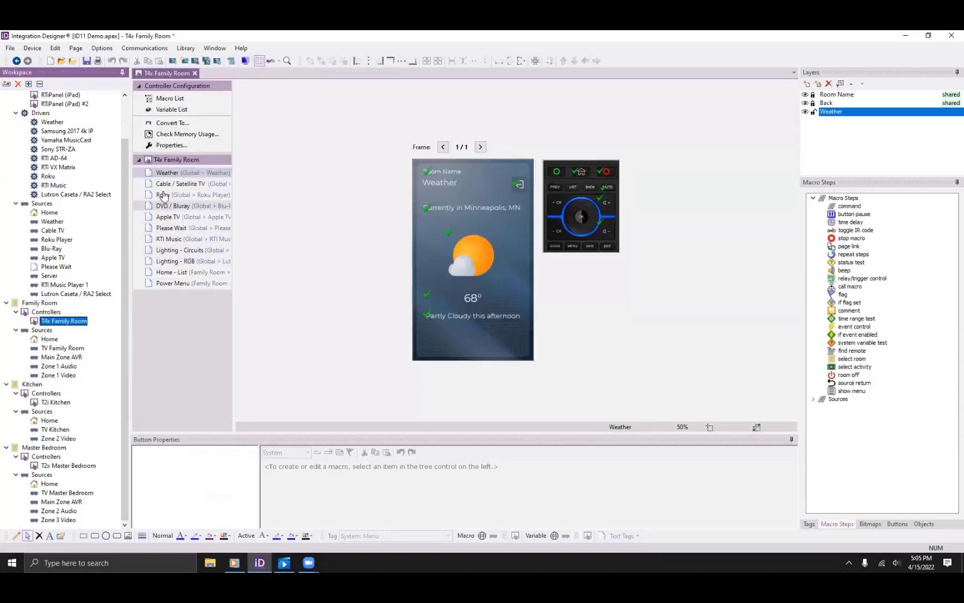
{"action": "left_click", "coordinate": [184, 272]}
Check the Family Room menu list's System: Menu tag, then show the Family Room activities table.
{"action": "left_click", "coordinate": [483, 277]}
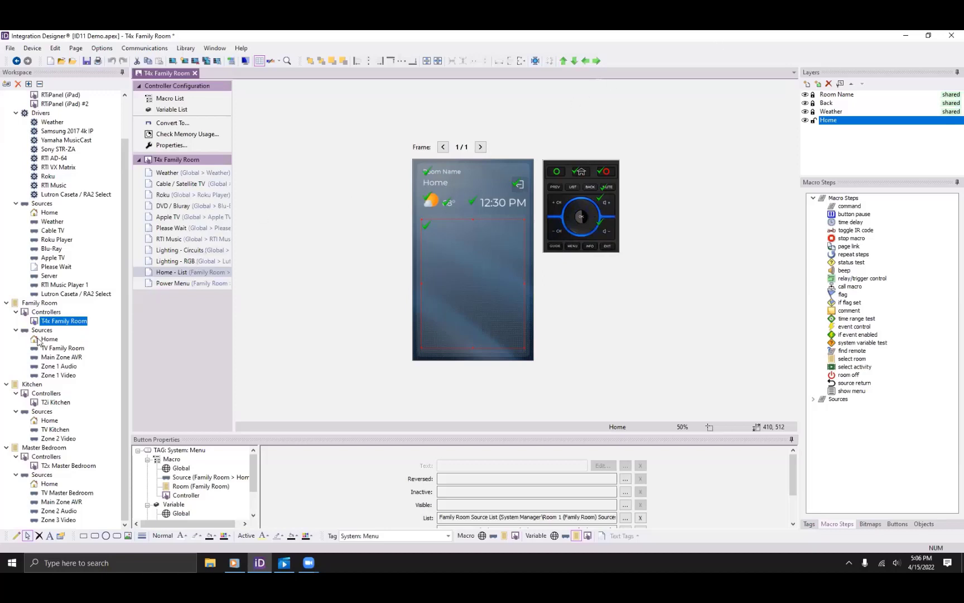
{"action": "left_click", "coordinate": [40, 303]}
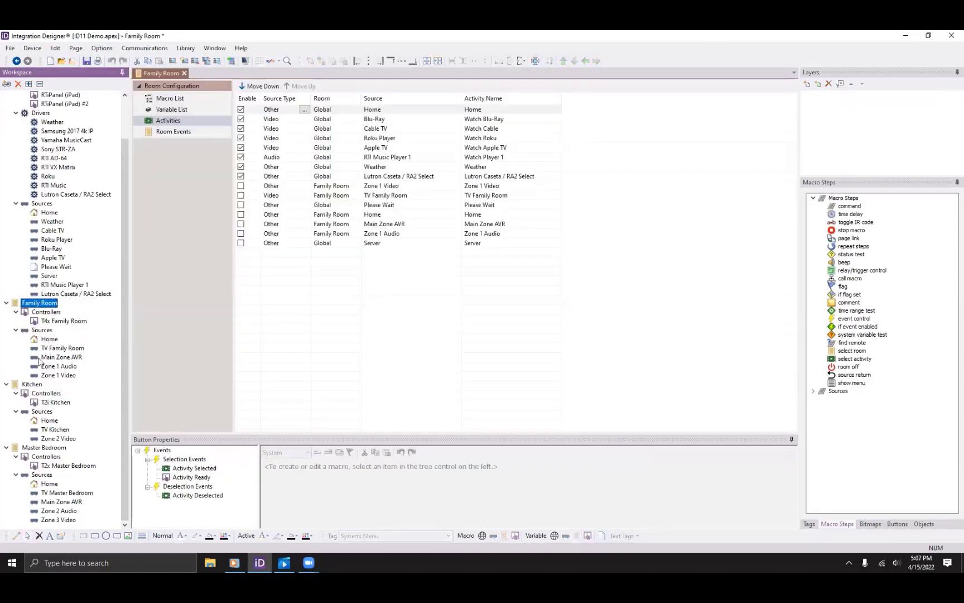
Select the Cable TV activity and heighten the events area to list all selection and deselection events.
{"action": "left_click", "coordinate": [384, 130]}
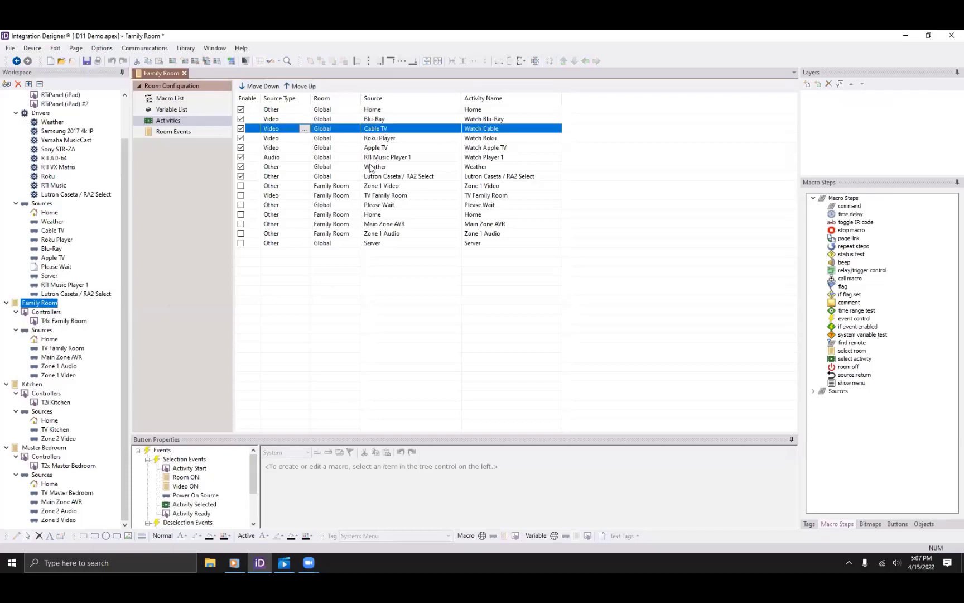
{"action": "left_click_drag", "start_coordinate": [281, 432], "coordinate": [321, 268]}
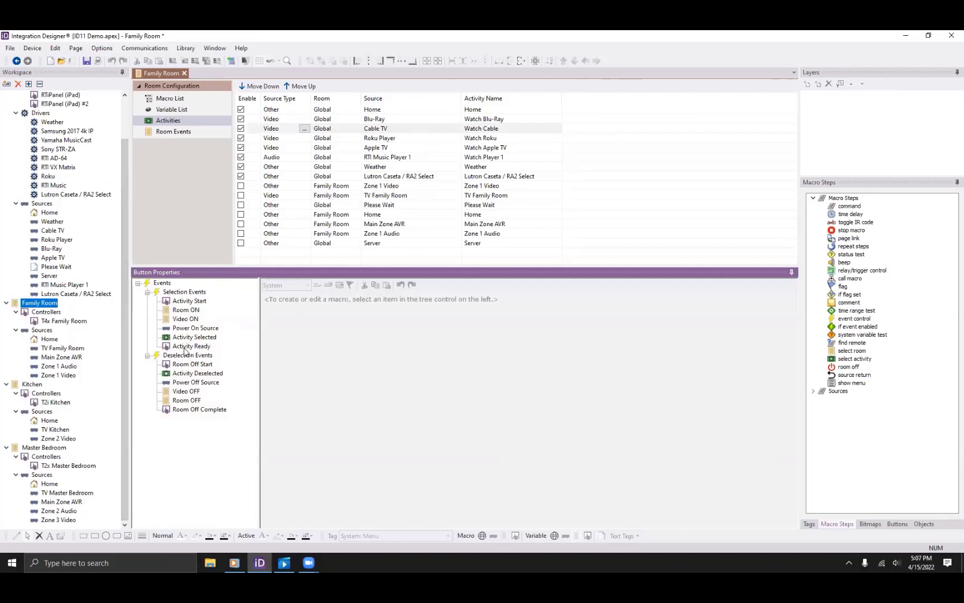
{"action": "left_click", "coordinate": [188, 293]}
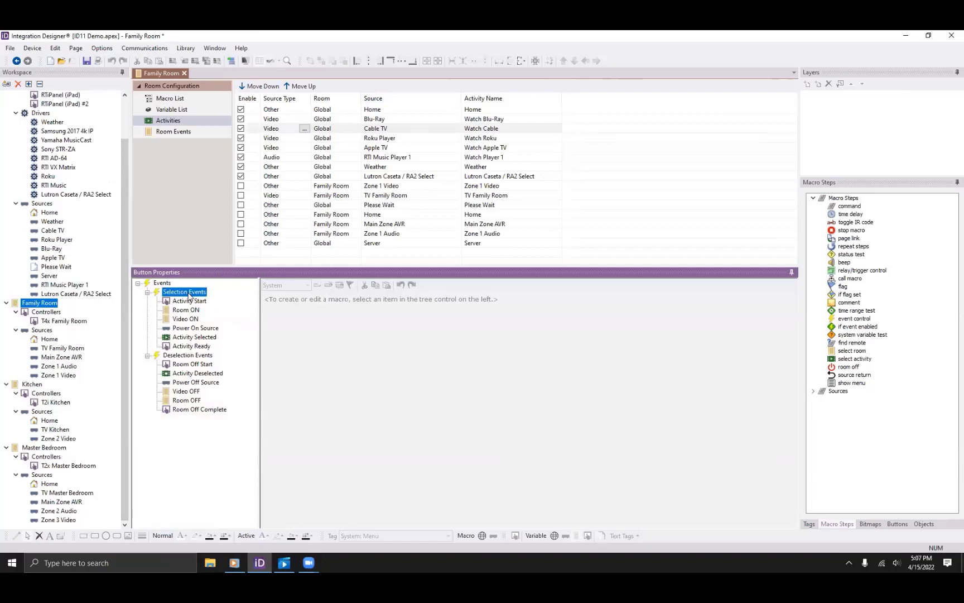
Review Cable TV's Activity Ready and deselection macros, from Room Off Start through Room Off Complete.
{"action": "left_click", "coordinate": [188, 348]}
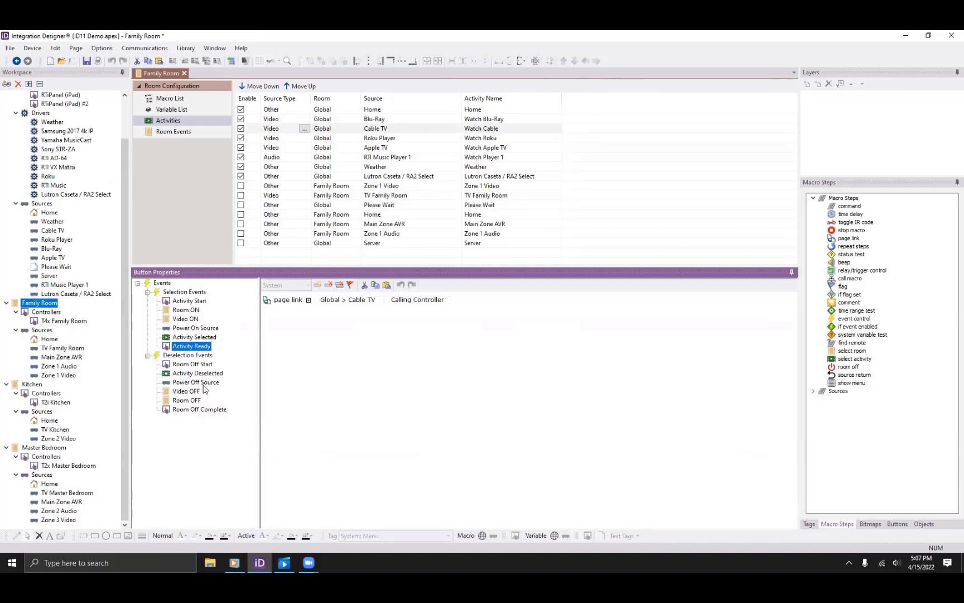
{"action": "left_click", "coordinate": [179, 356]}
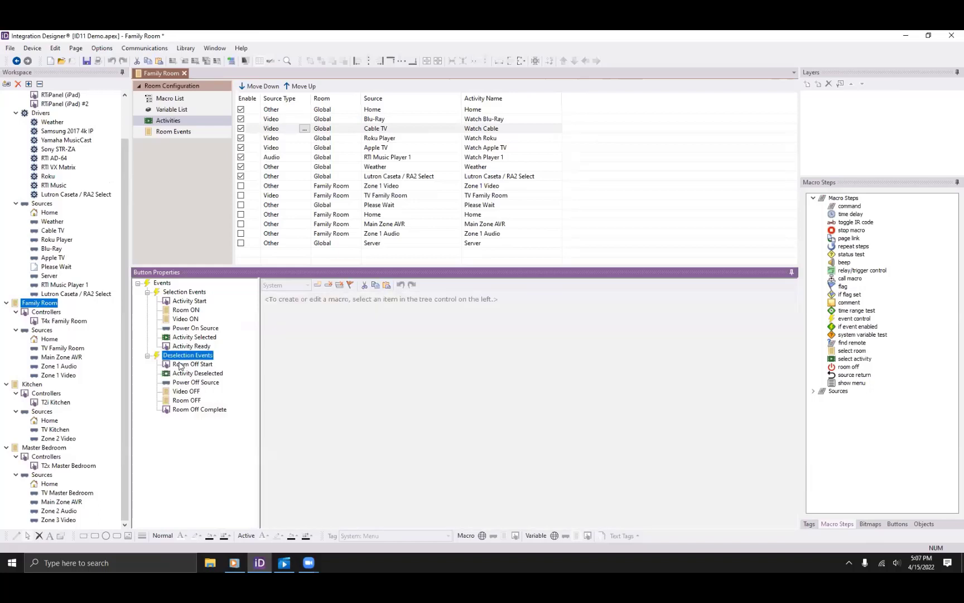
{"action": "left_click", "coordinate": [185, 365]}
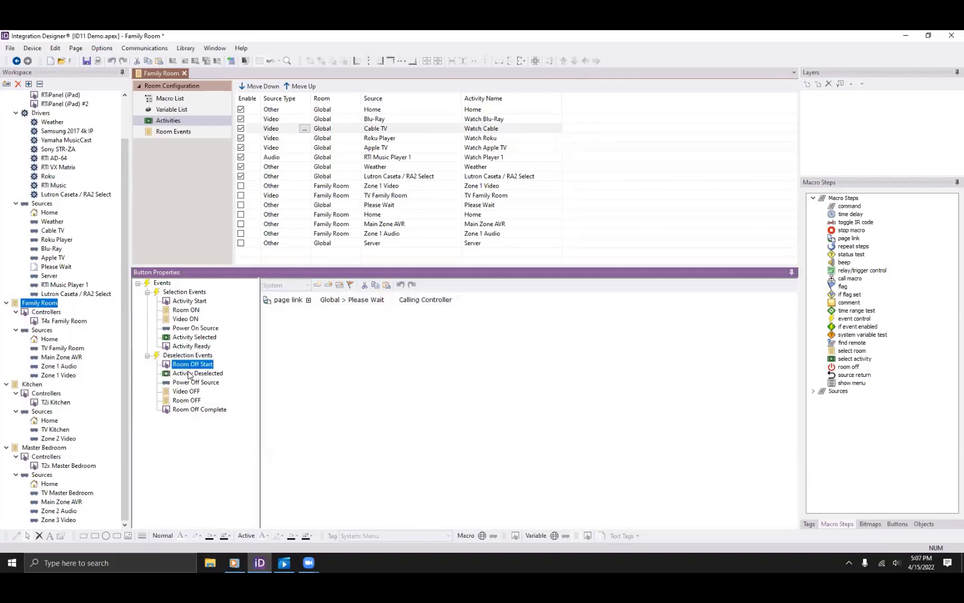
{"action": "left_click", "coordinate": [190, 374]}
{"action": "left_click", "coordinate": [189, 383]}
{"action": "left_click", "coordinate": [187, 391]}
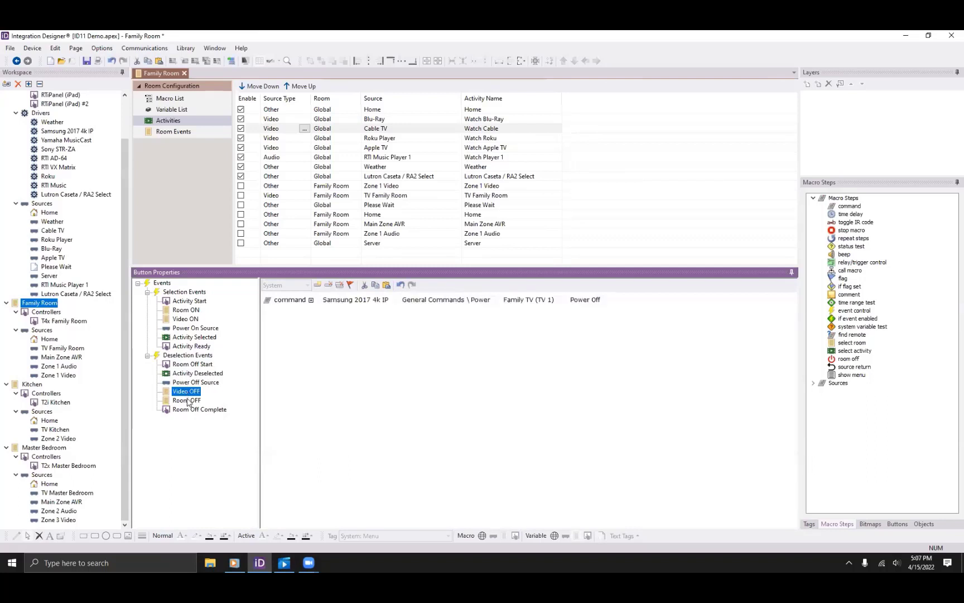
{"action": "left_click", "coordinate": [188, 401]}
{"action": "left_click", "coordinate": [196, 409]}
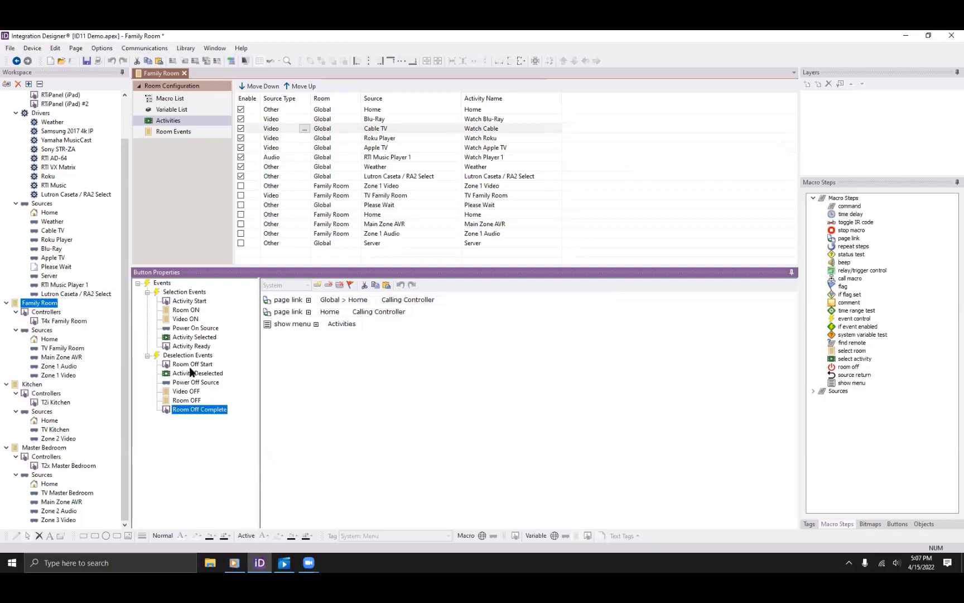
{"action": "left_click", "coordinate": [196, 373]}
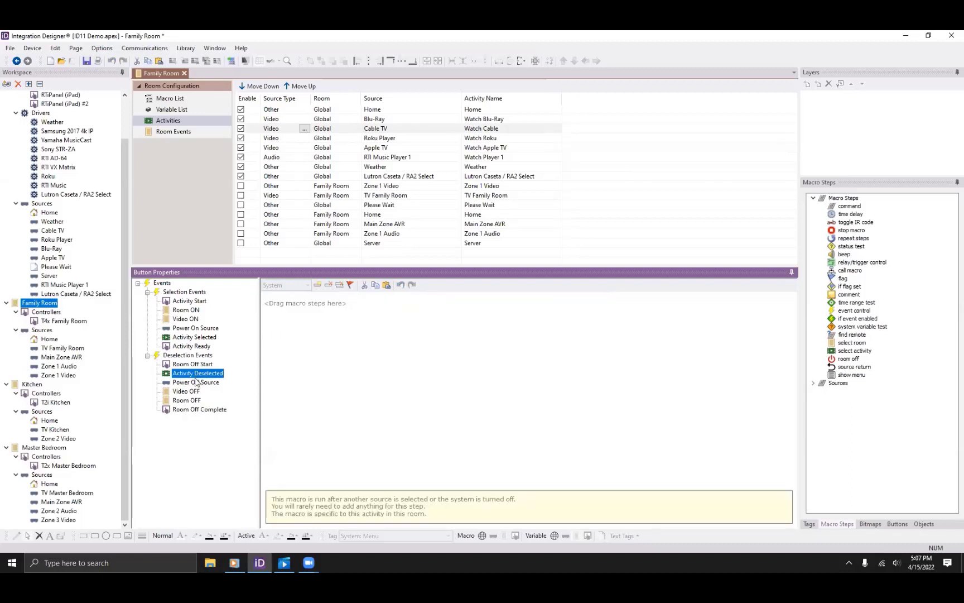
{"action": "left_click", "coordinate": [196, 383]}
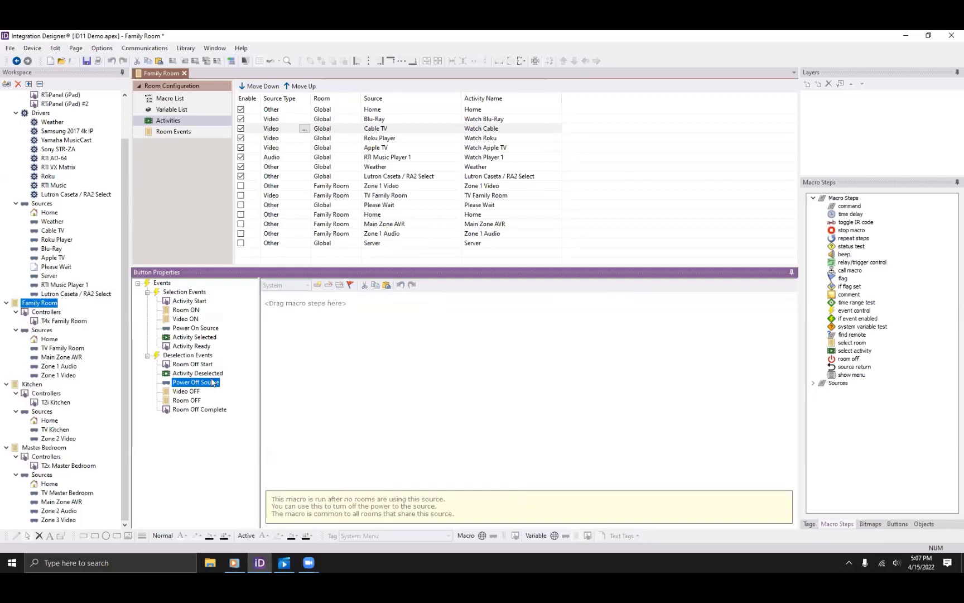
{"action": "left_click", "coordinate": [214, 373]}
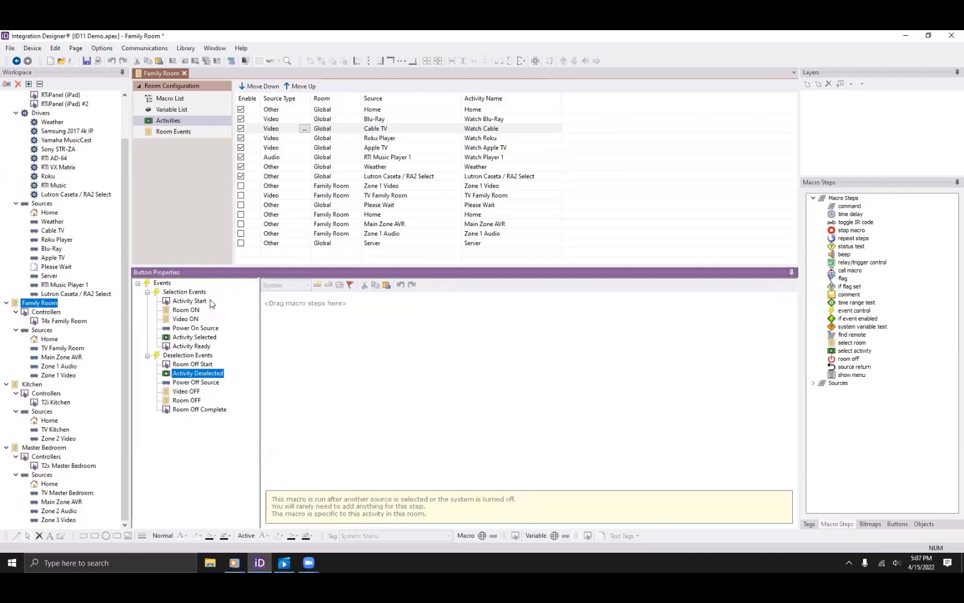
Check Cable TV's Activity Start, Room ON, Video ON, Power On Source, Activity Selected and Activity Ready macros.
{"action": "left_click", "coordinate": [200, 303]}
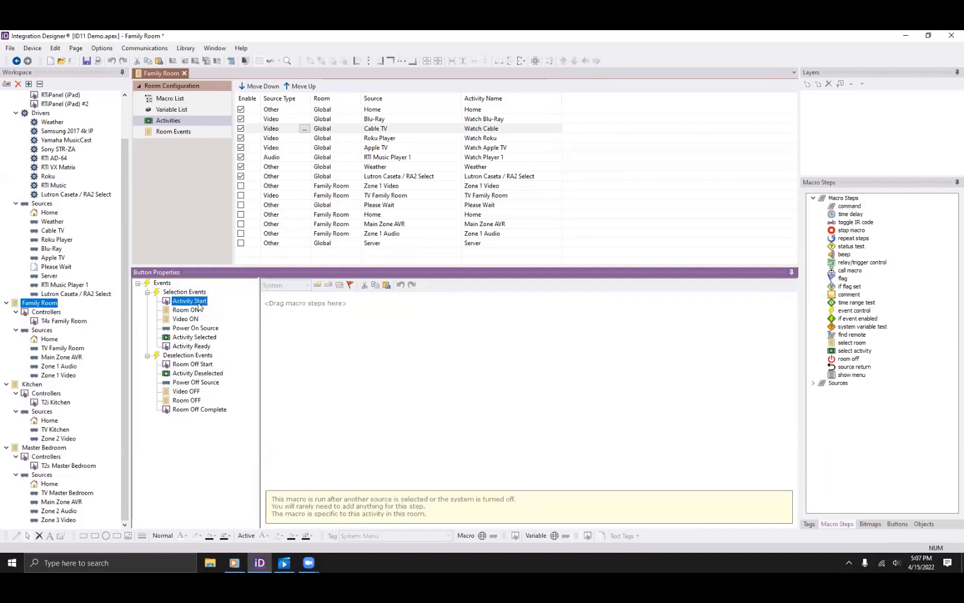
{"action": "left_click", "coordinate": [191, 347]}
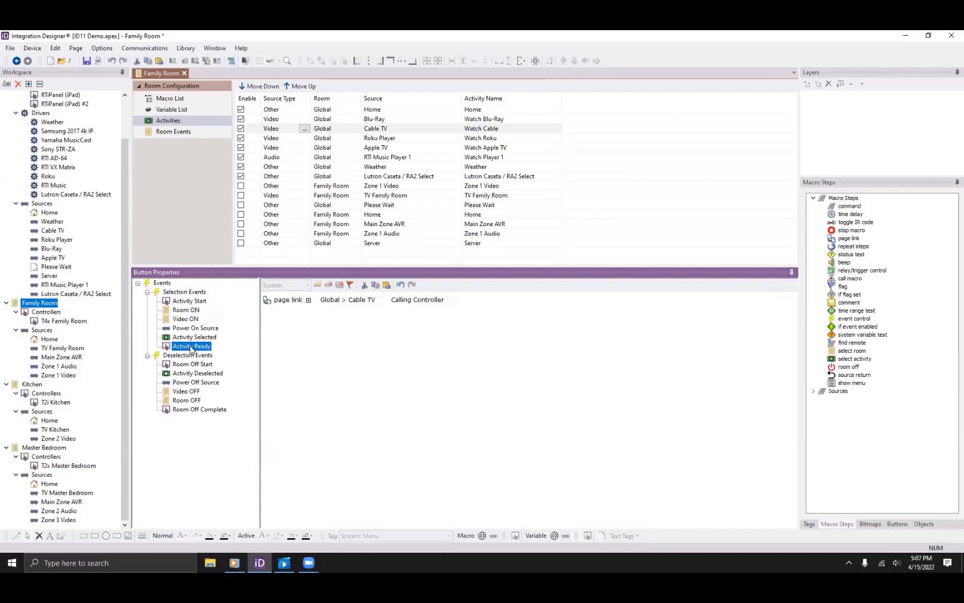
{"action": "left_click", "coordinate": [202, 302]}
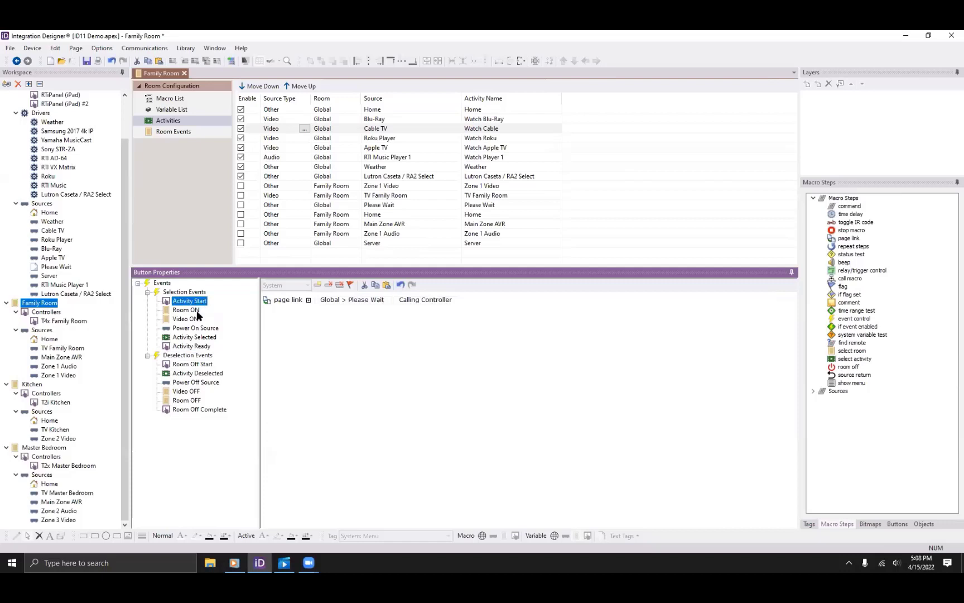
{"action": "left_click", "coordinate": [196, 312]}
{"action": "left_click", "coordinate": [196, 319]}
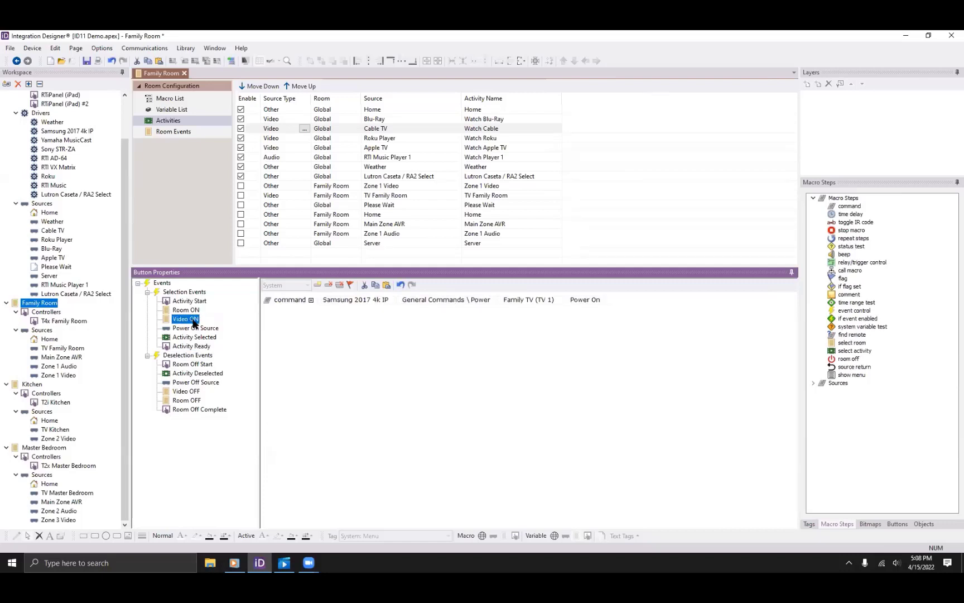
{"action": "left_click", "coordinate": [211, 328]}
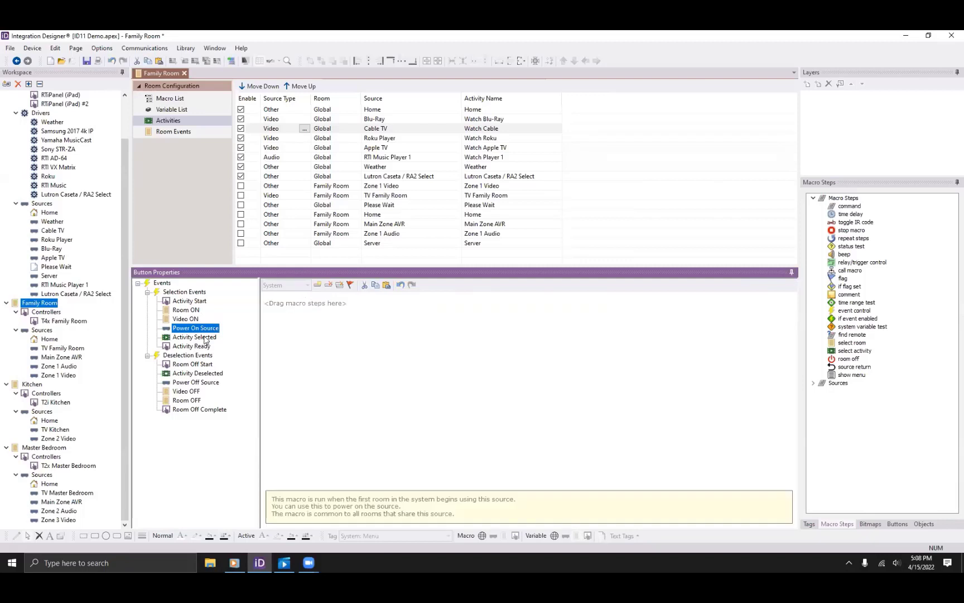
{"action": "left_click", "coordinate": [206, 337]}
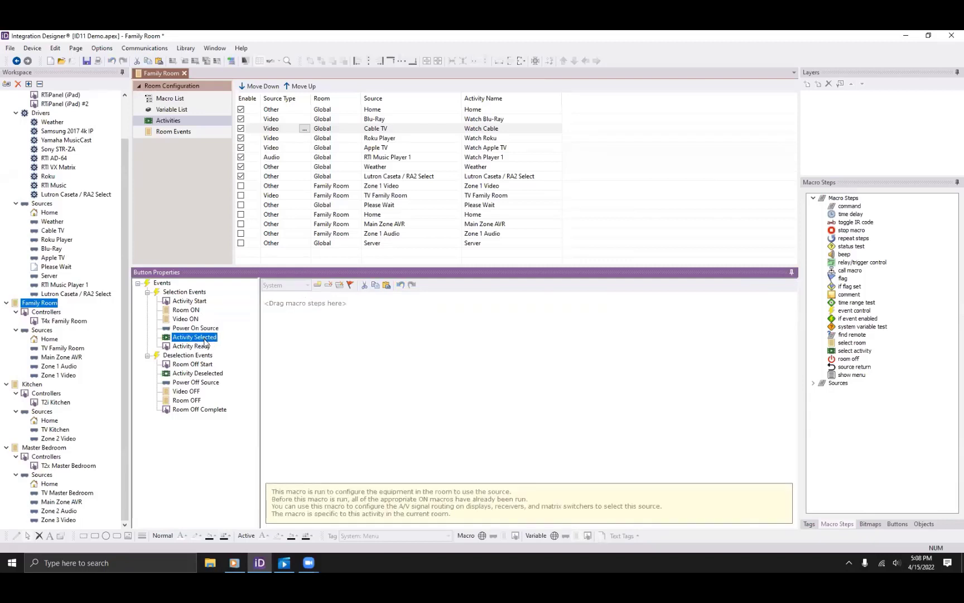
{"action": "left_click", "coordinate": [204, 345]}
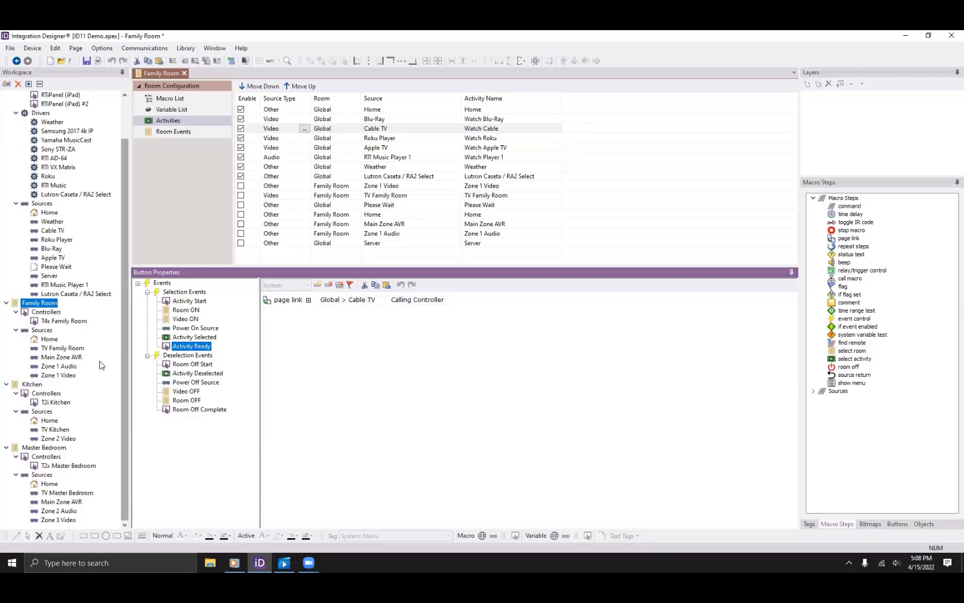
Open the KA11 Main Floor Home page at full size and inspect the power button's action.
{"action": "scroll", "coordinate": [64, 302], "scroll_direction": "up", "scroll_amount": 2}
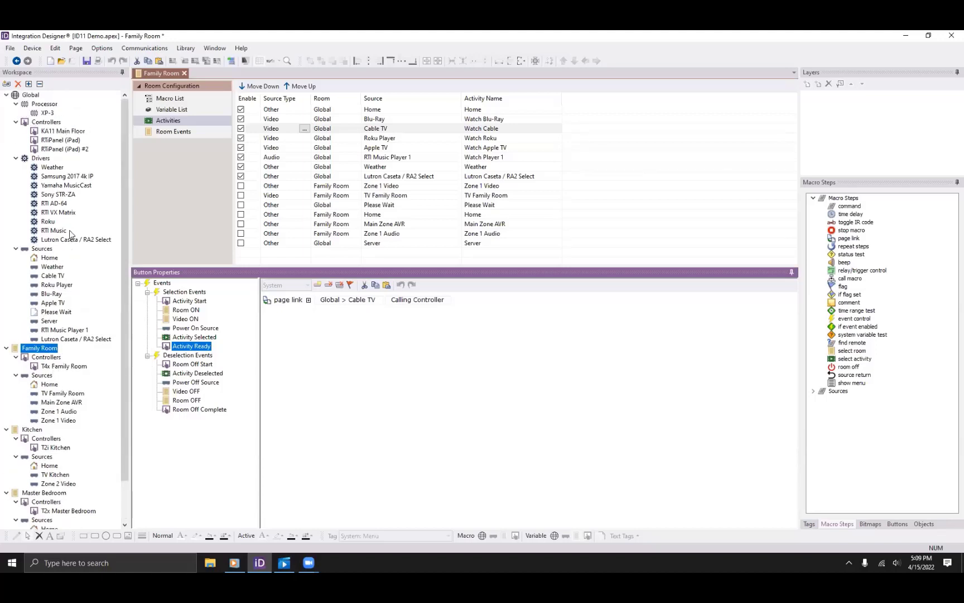
{"action": "left_click", "coordinate": [63, 132]}
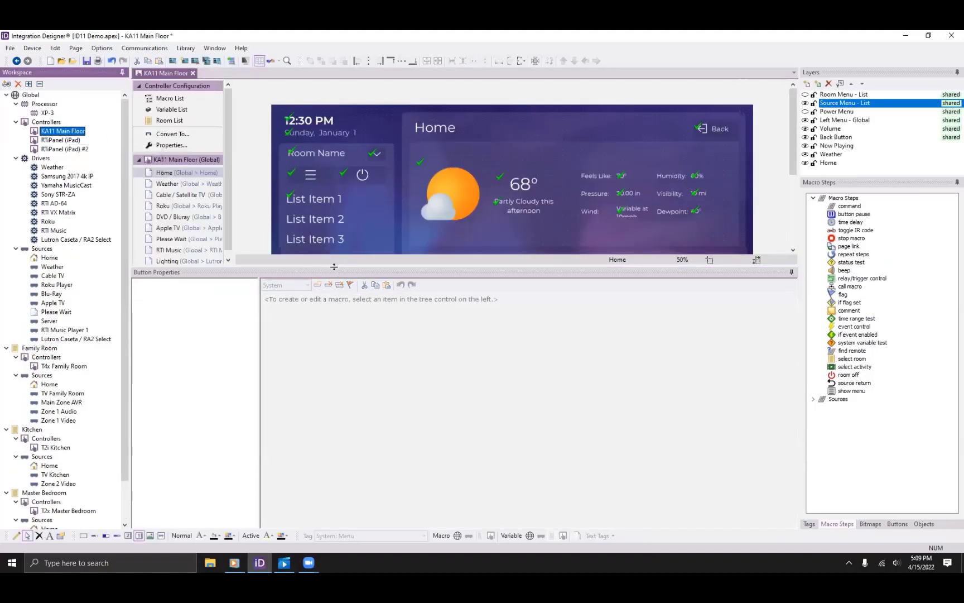
{"action": "left_click_drag", "start_coordinate": [334, 266], "coordinate": [322, 441]}
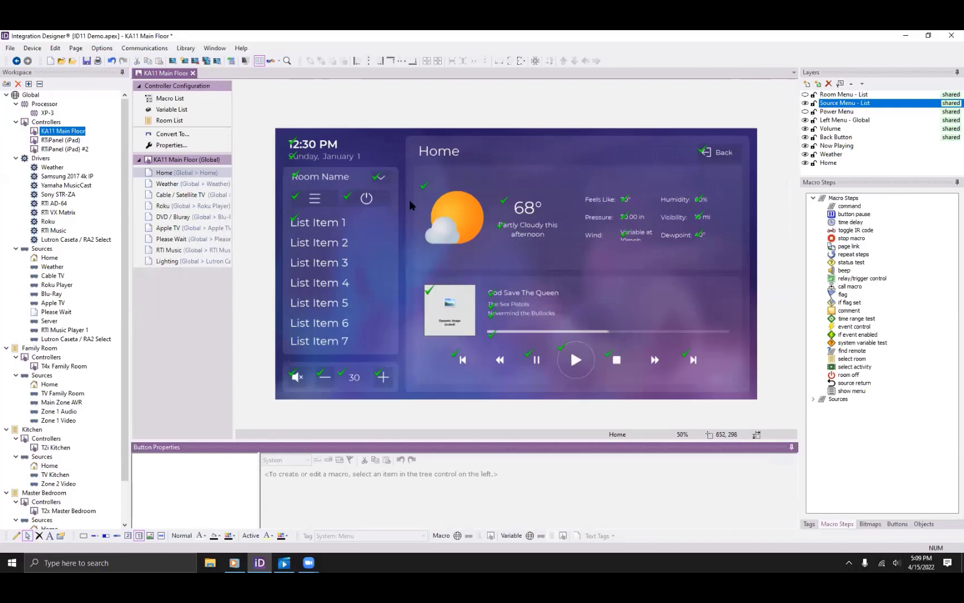
{"action": "left_click", "coordinate": [375, 203]}
{"action": "left_click", "coordinate": [376, 203]}
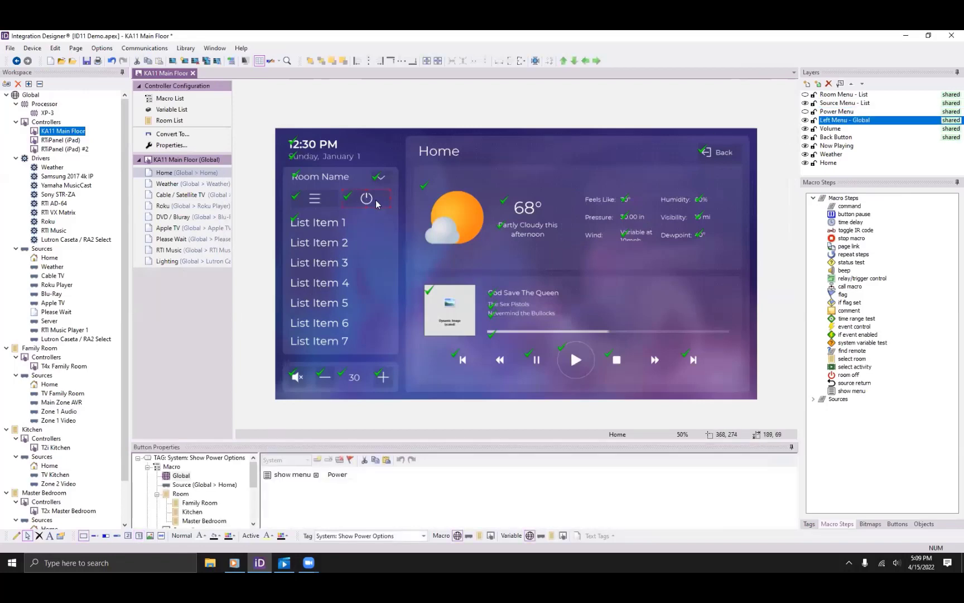
Swap Source Menu - List for the Power Menu layer and inspect the Turn Off Lights and Turn Off AV buttons.
{"action": "left_click", "coordinate": [805, 104]}
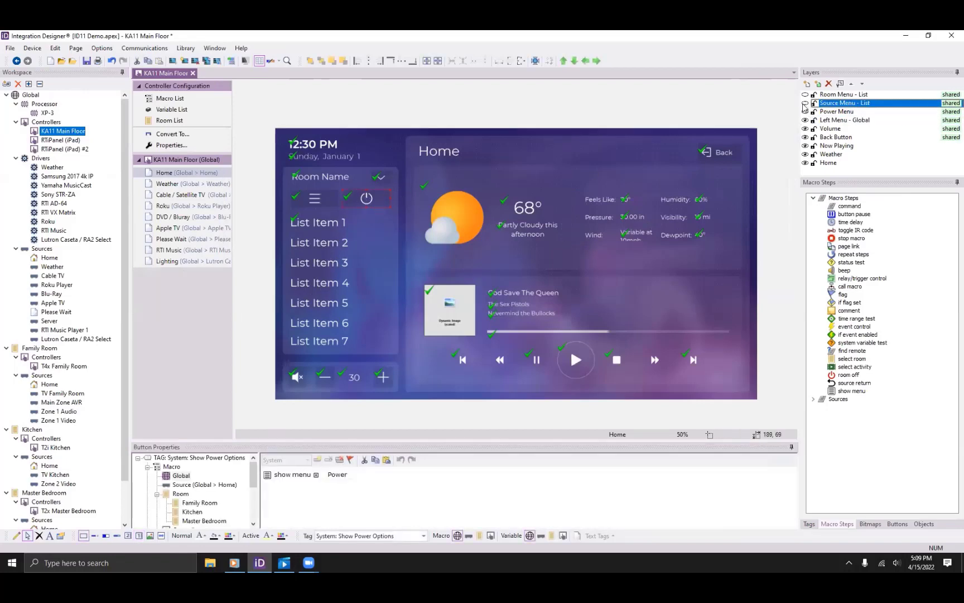
{"action": "left_click", "coordinate": [804, 112]}
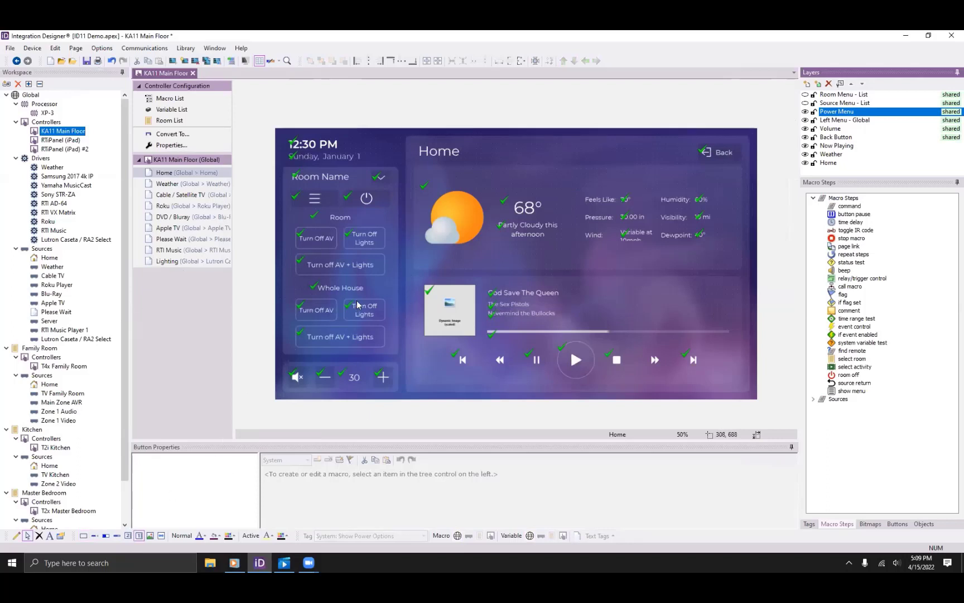
{"action": "left_click", "coordinate": [362, 240]}
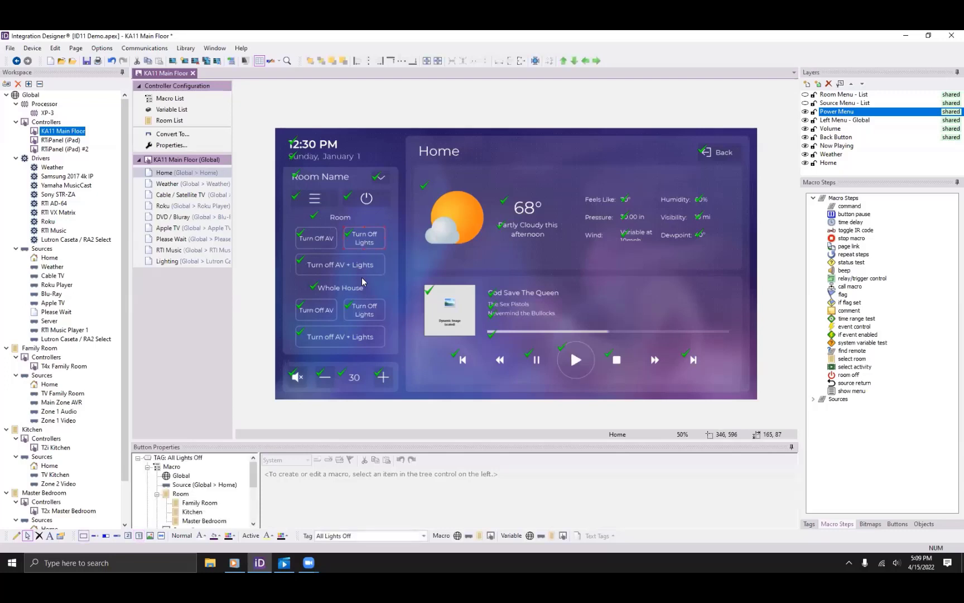
{"action": "left_click", "coordinate": [307, 247]}
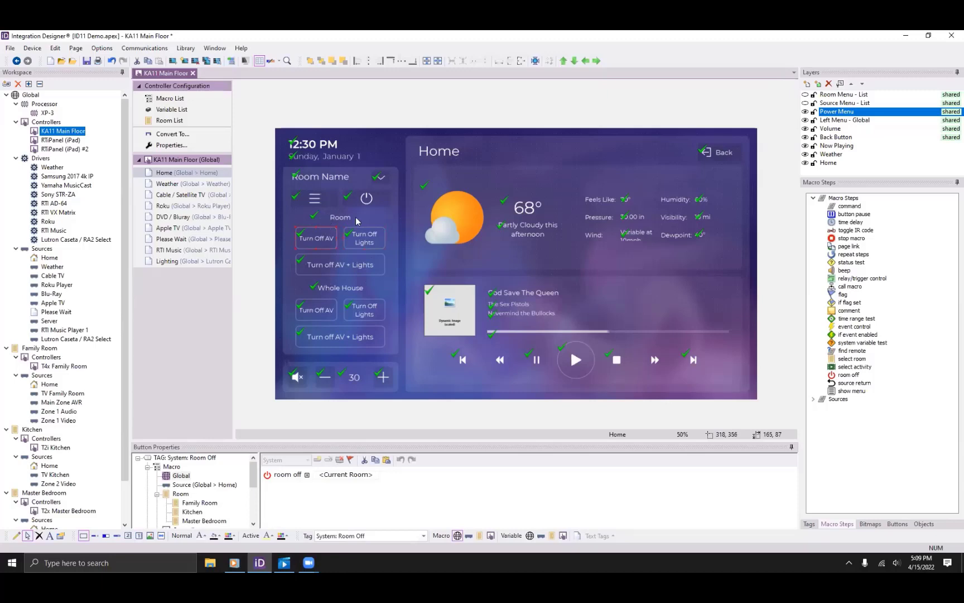
{"action": "left_click_drag", "start_coordinate": [375, 441], "coordinate": [369, 329]}
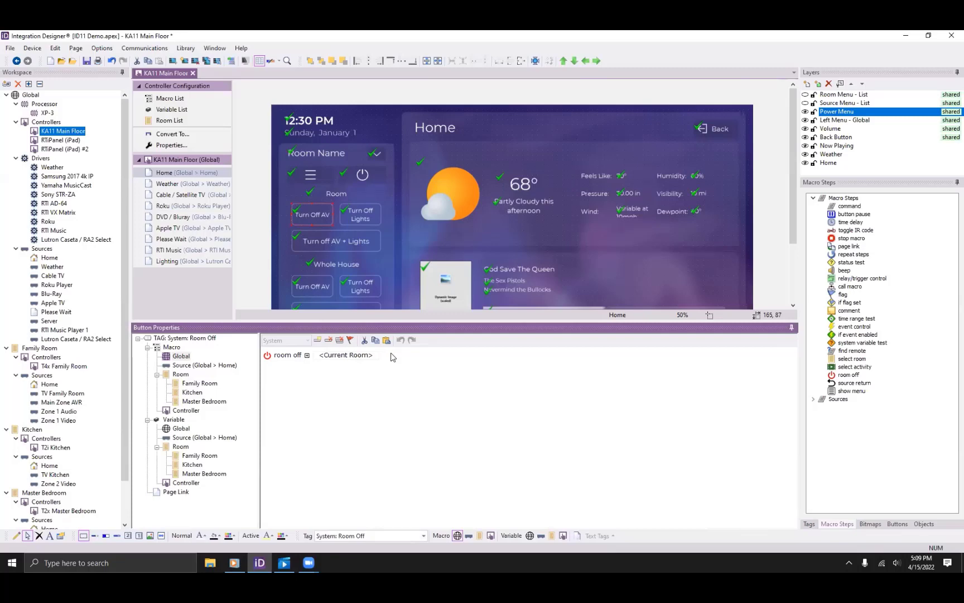
Inspect the Whole House Turn Off AV button's Power Off All Rooms macro and restore the canvas size.
{"action": "left_click", "coordinate": [313, 288]}
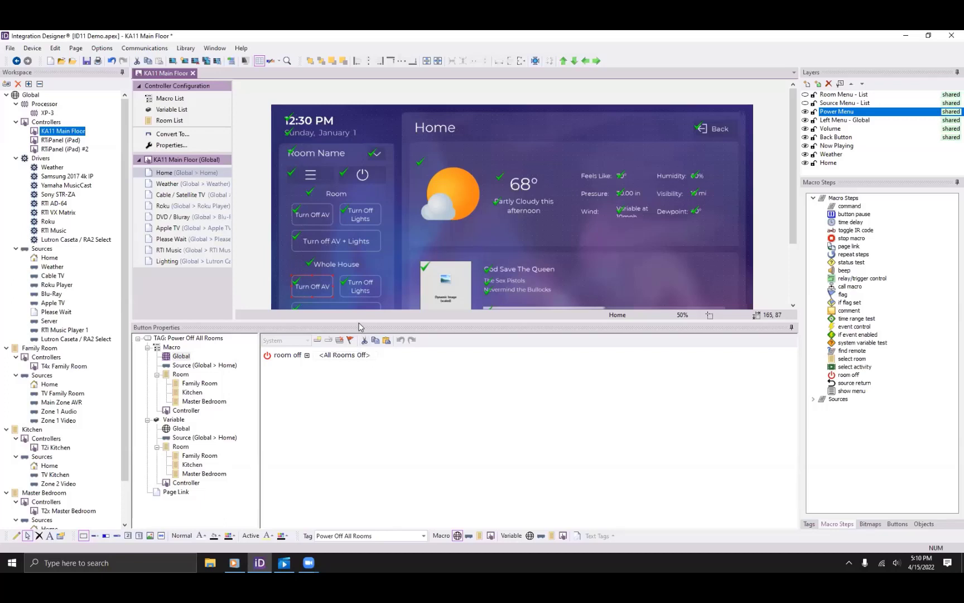
{"action": "left_click_drag", "start_coordinate": [359, 320], "coordinate": [335, 384]}
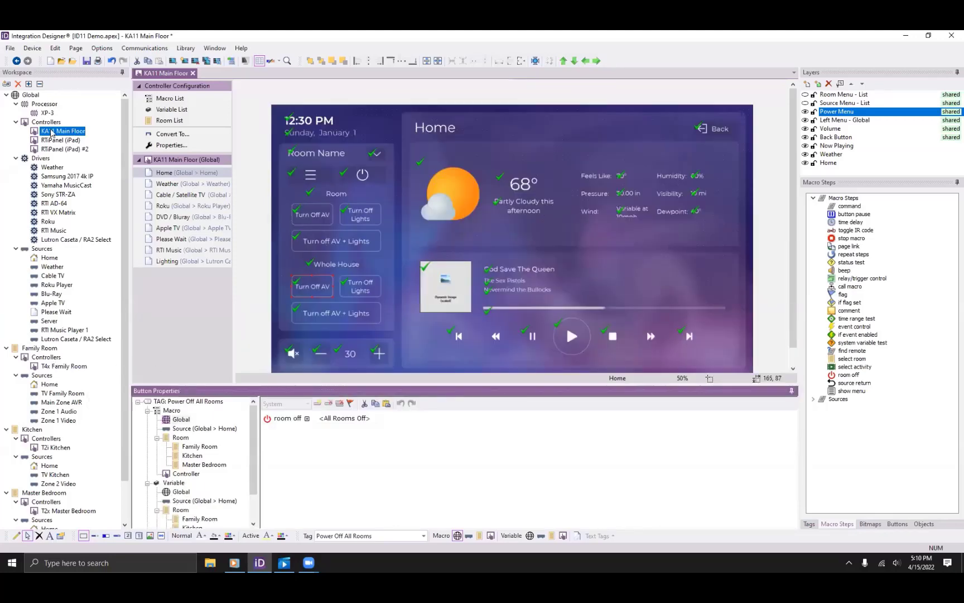
{"action": "left_click", "coordinate": [9, 85]}
Add an RTI T4x handheld controller to the Kitchen, found by searching 'T4x' among controllers.
{"action": "left_click", "coordinate": [145, 120]}
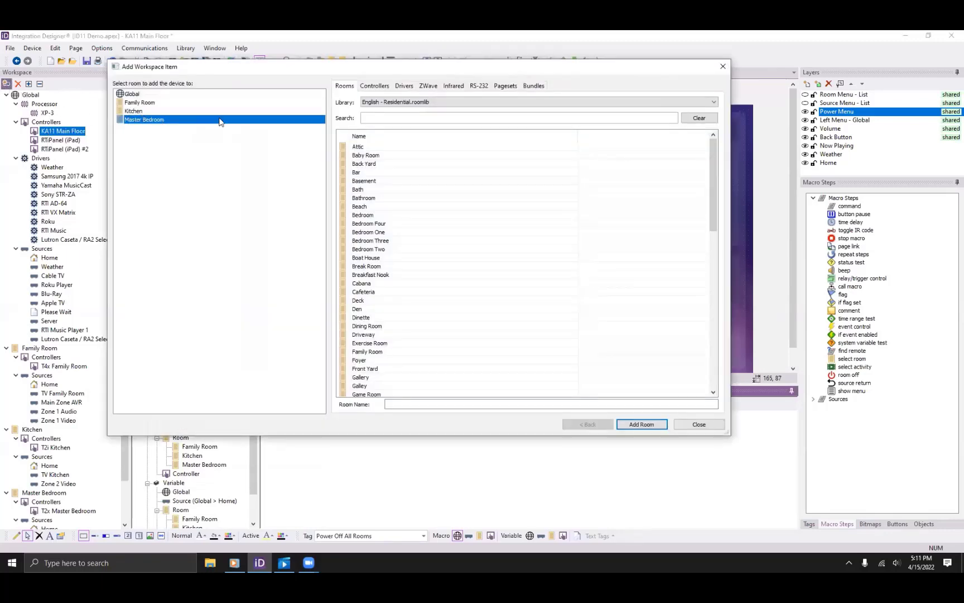
{"action": "left_click", "coordinate": [177, 111]}
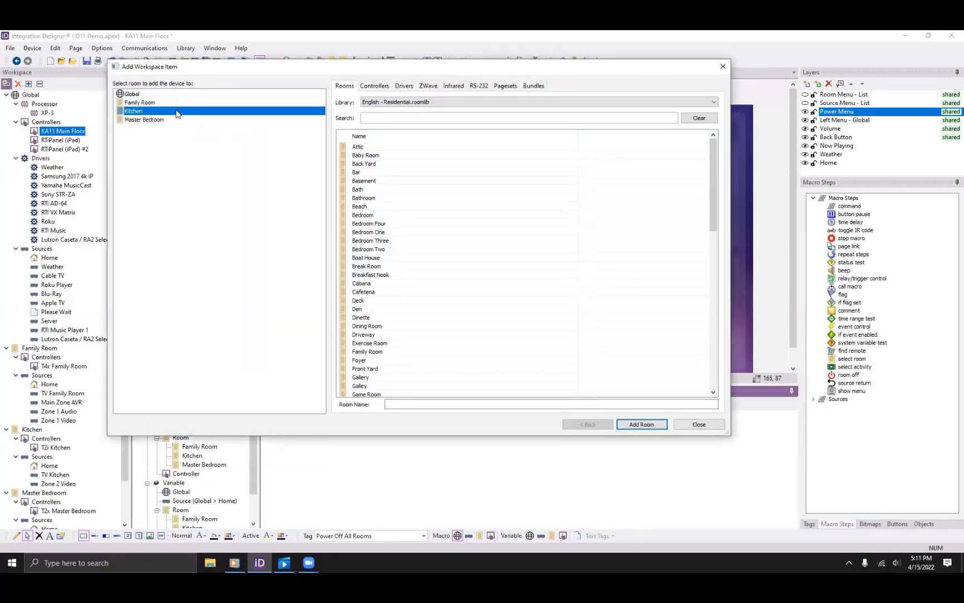
{"action": "left_click", "coordinate": [375, 87]}
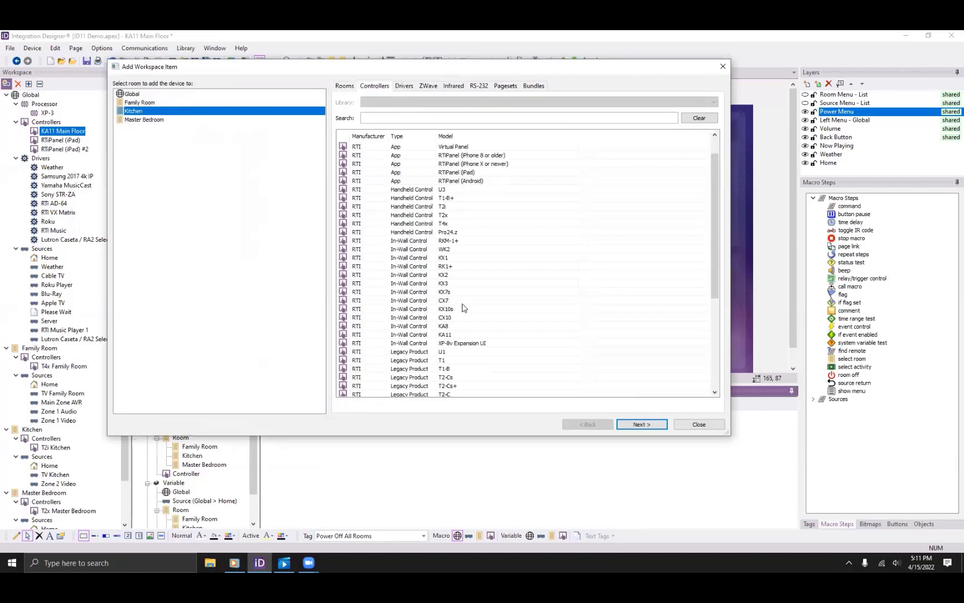
{"action": "scroll", "coordinate": [462, 307], "scroll_direction": "up", "scroll_amount": 3}
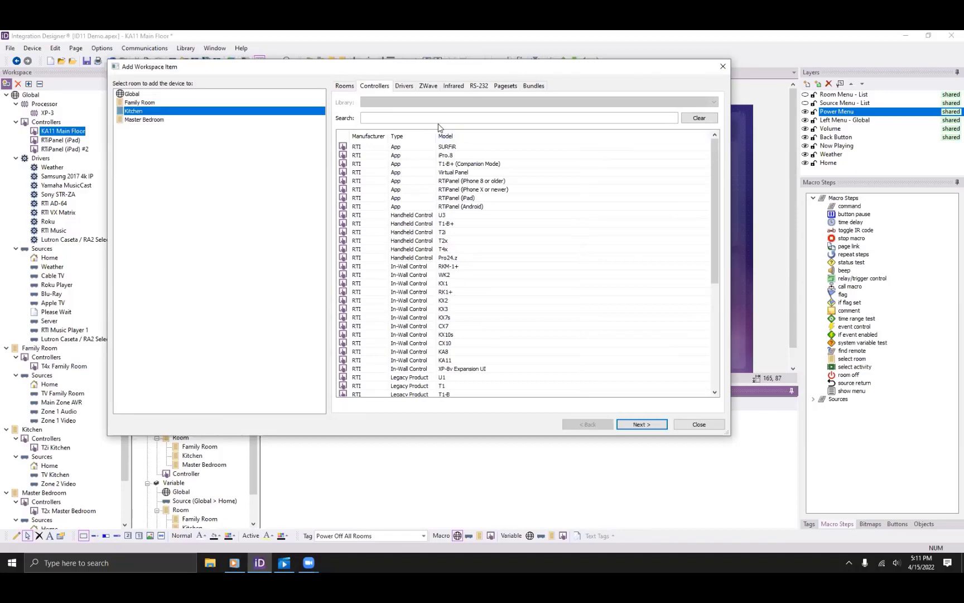
{"action": "left_click", "coordinate": [416, 117]}
{"action": "type", "text": "T4x"}
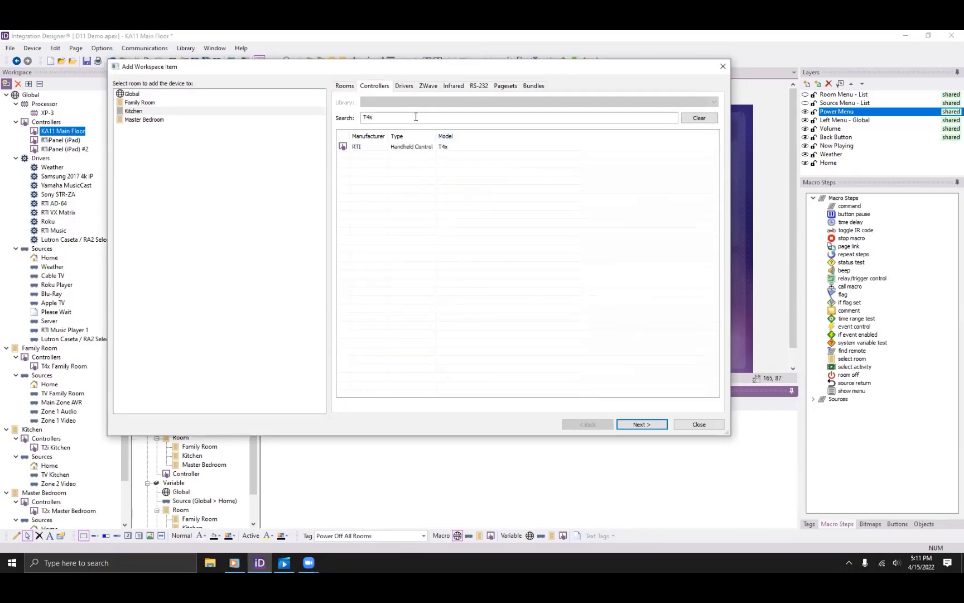
{"action": "left_click", "coordinate": [454, 148]}
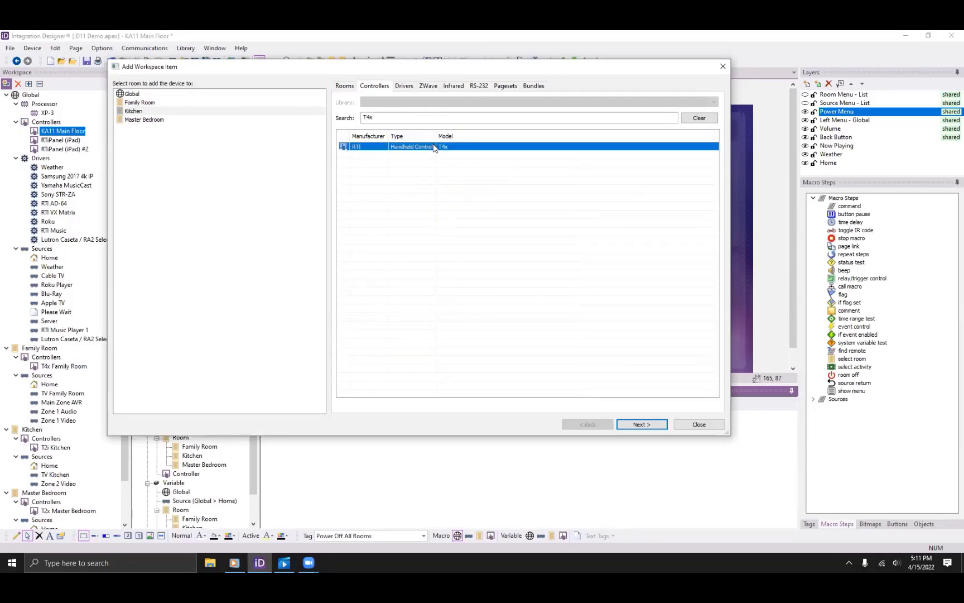
{"action": "left_click", "coordinate": [190, 111]}
{"action": "left_click", "coordinate": [639, 424]}
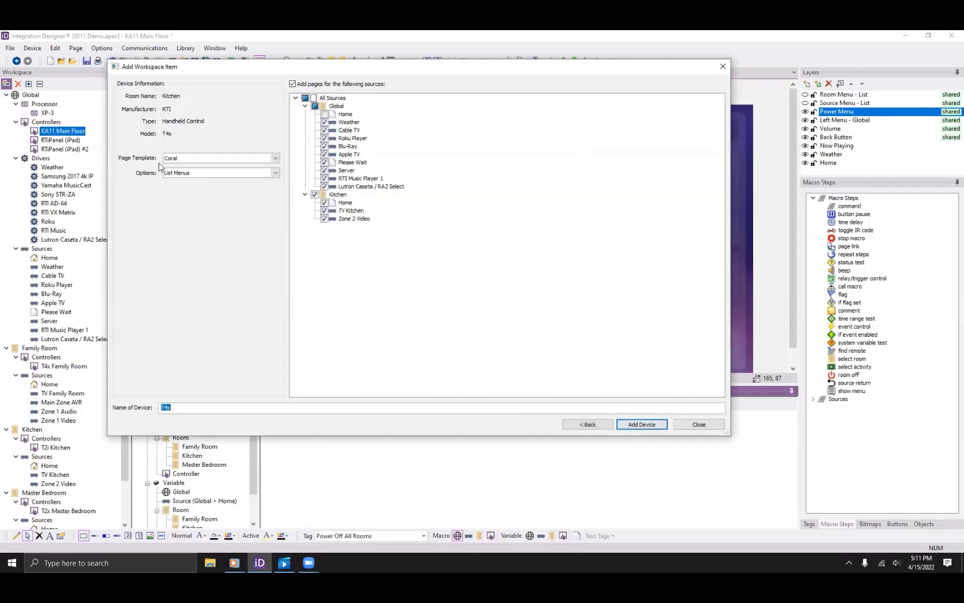
Add a T4x handheld controller with Button Menus to the Kitchen, then close the add-item dialog.
{"action": "left_click", "coordinate": [211, 171]}
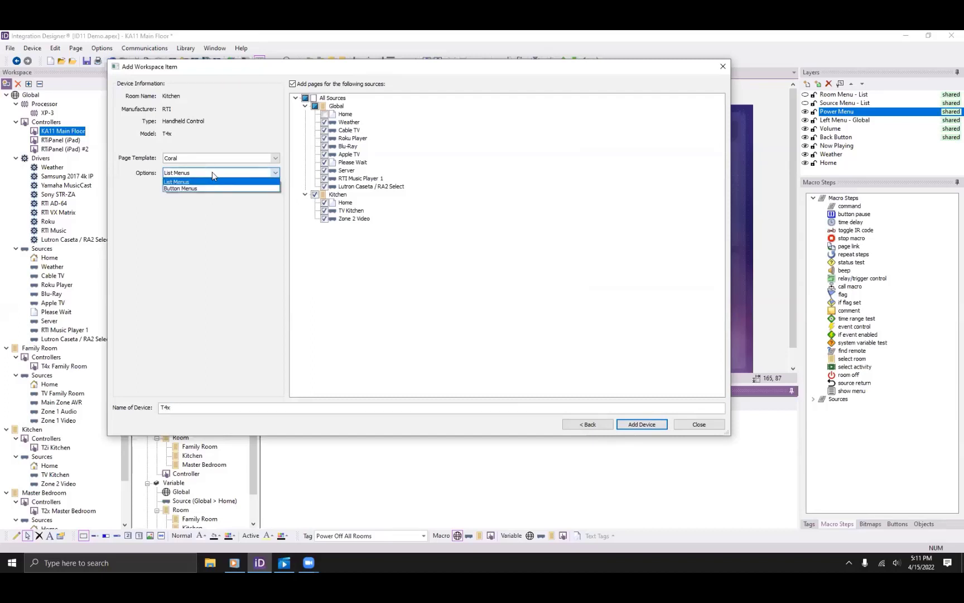
{"action": "left_click", "coordinate": [188, 190]}
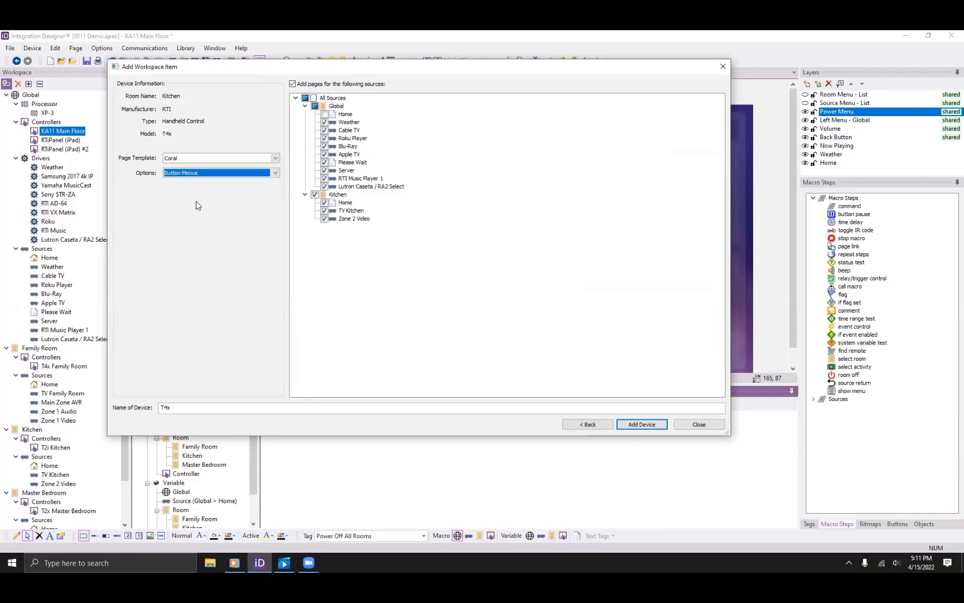
{"action": "left_click", "coordinate": [649, 425]}
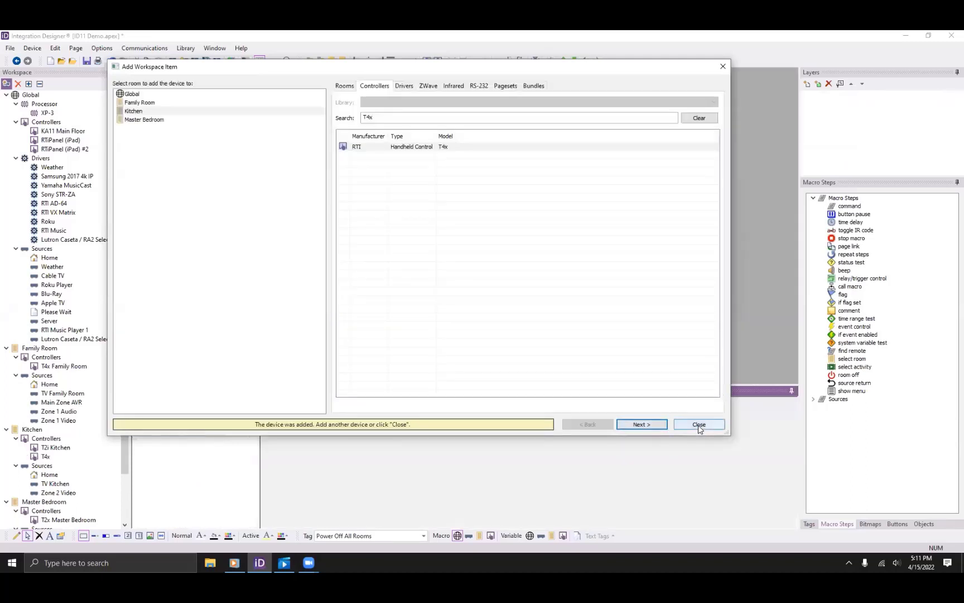
{"action": "left_click", "coordinate": [698, 424]}
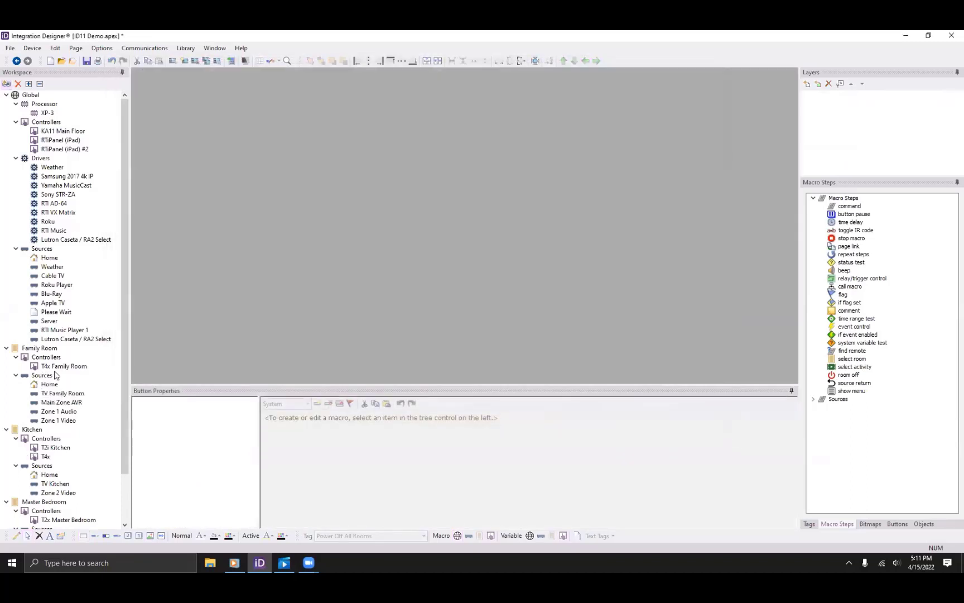
Open the Kitchen's new T4x controller and display its Home - Buttons page.
{"action": "scroll", "coordinate": [55, 440], "scroll_direction": "down", "scroll_amount": 2}
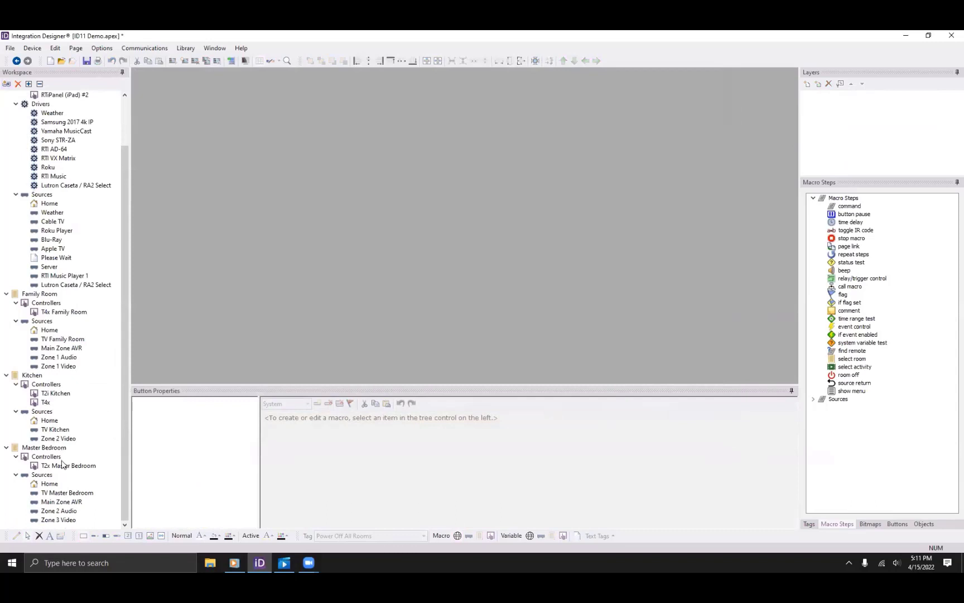
{"action": "double_click", "coordinate": [65, 313]}
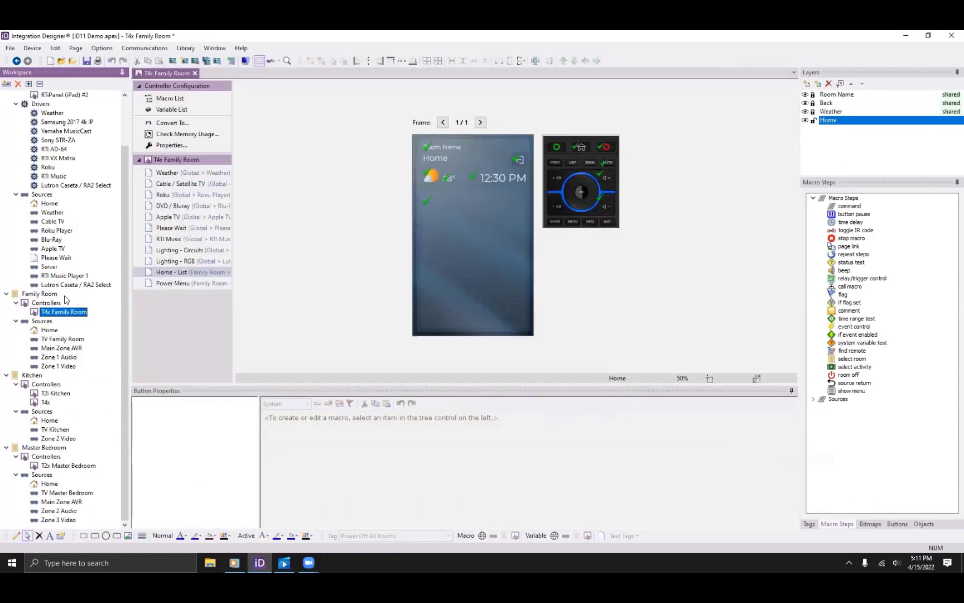
{"action": "scroll", "coordinate": [54, 242], "scroll_direction": "up", "scroll_amount": 2}
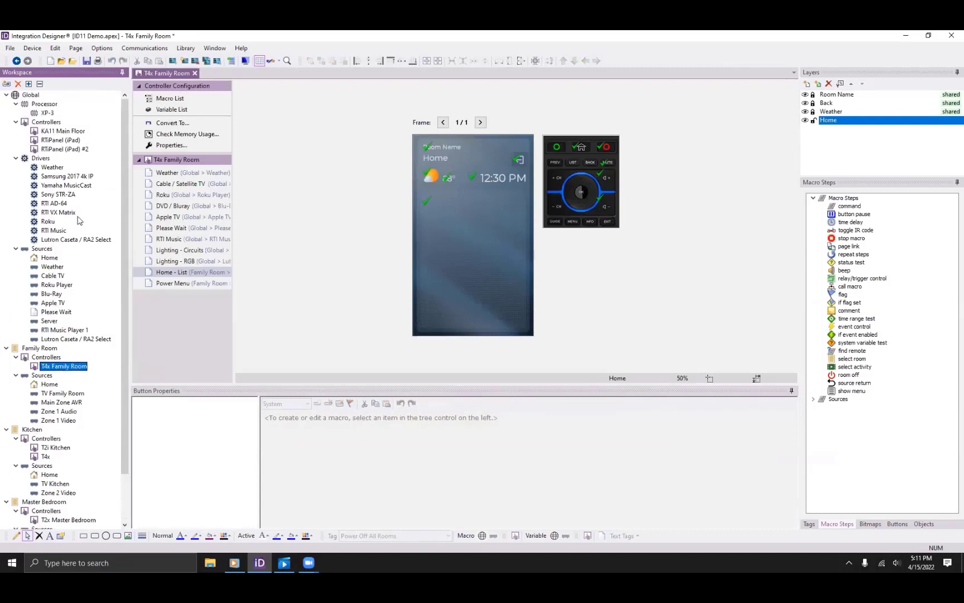
{"action": "double_click", "coordinate": [46, 456]}
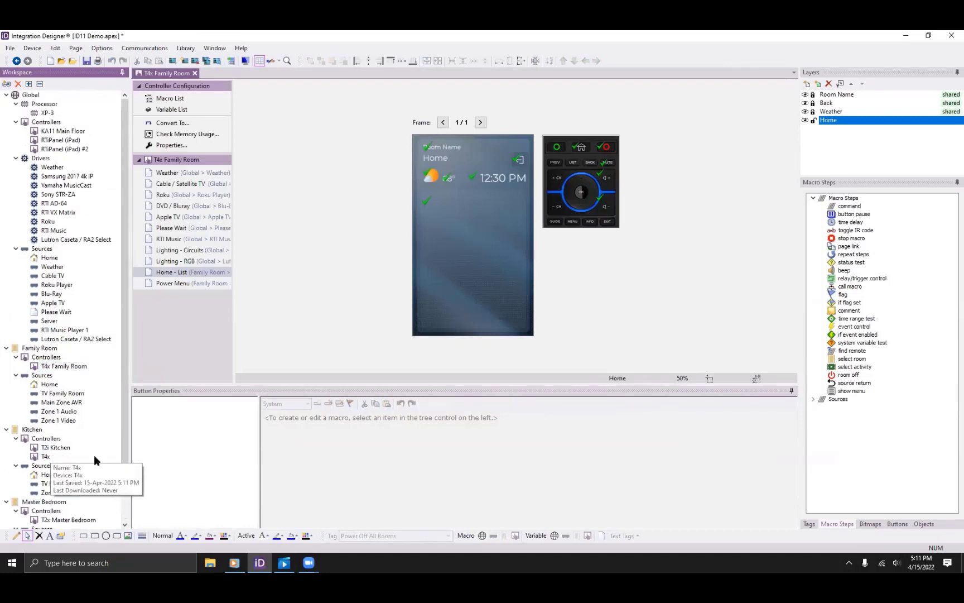
{"action": "left_click", "coordinate": [175, 271]}
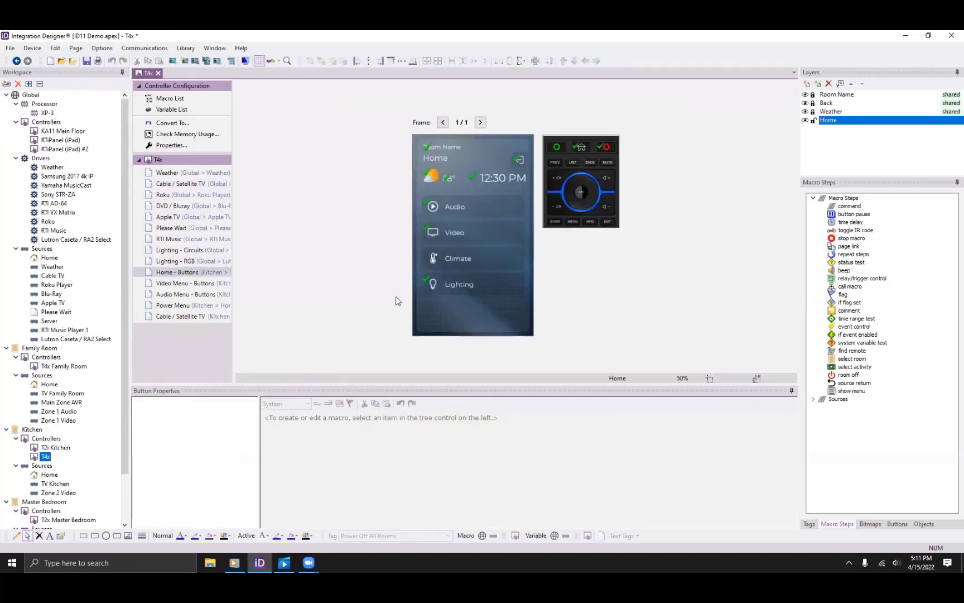
Preview the Kitchen T4x's Video Menu and Audio Menu button pages, then show the Family Room's activities.
{"action": "left_click", "coordinate": [183, 284]}
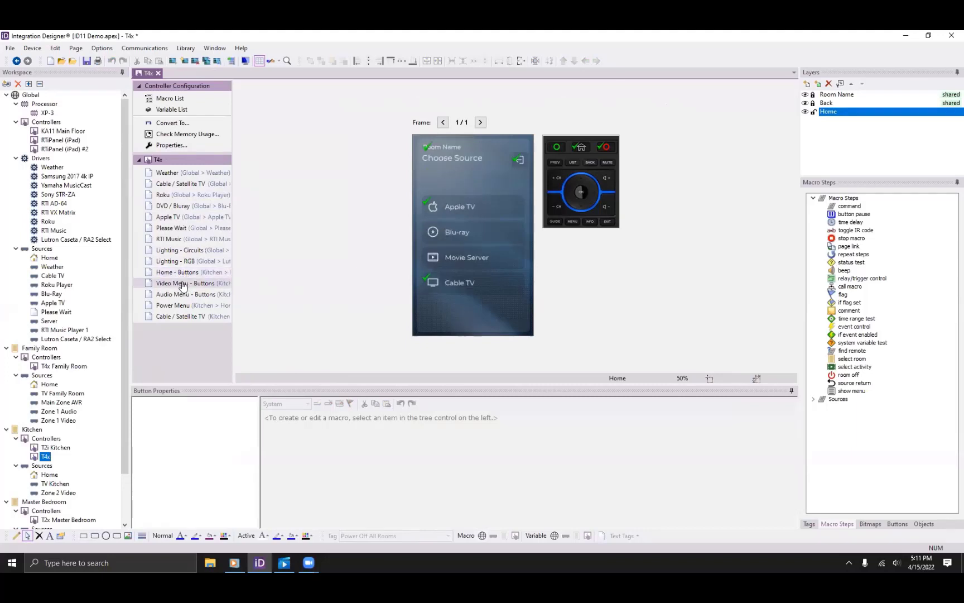
{"action": "left_click", "coordinate": [183, 295]}
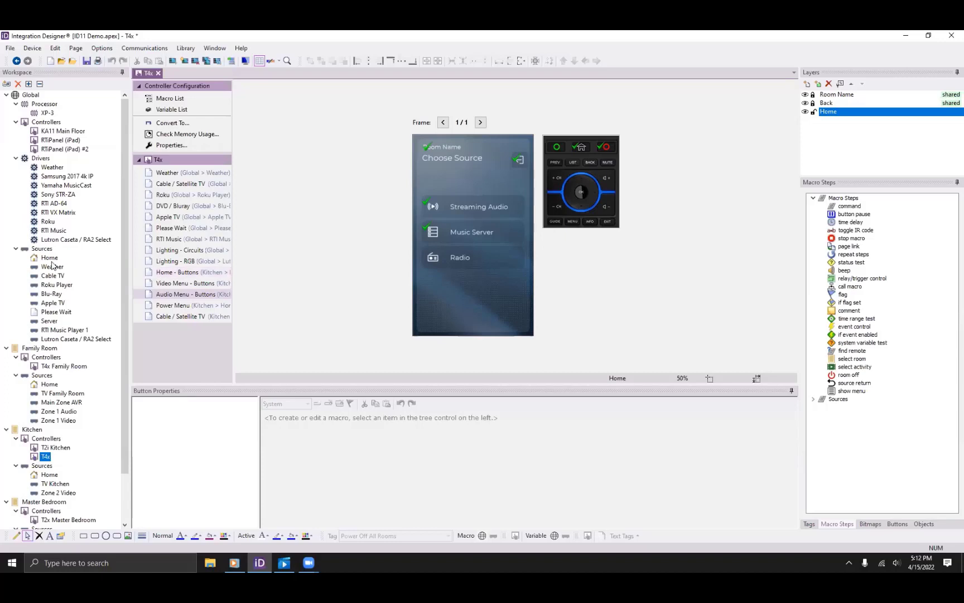
{"action": "left_click", "coordinate": [45, 348]}
Check the Blu-Ray activity's Activity Ready page-link macro, then open the global Home source configuration.
{"action": "left_click", "coordinate": [364, 121]}
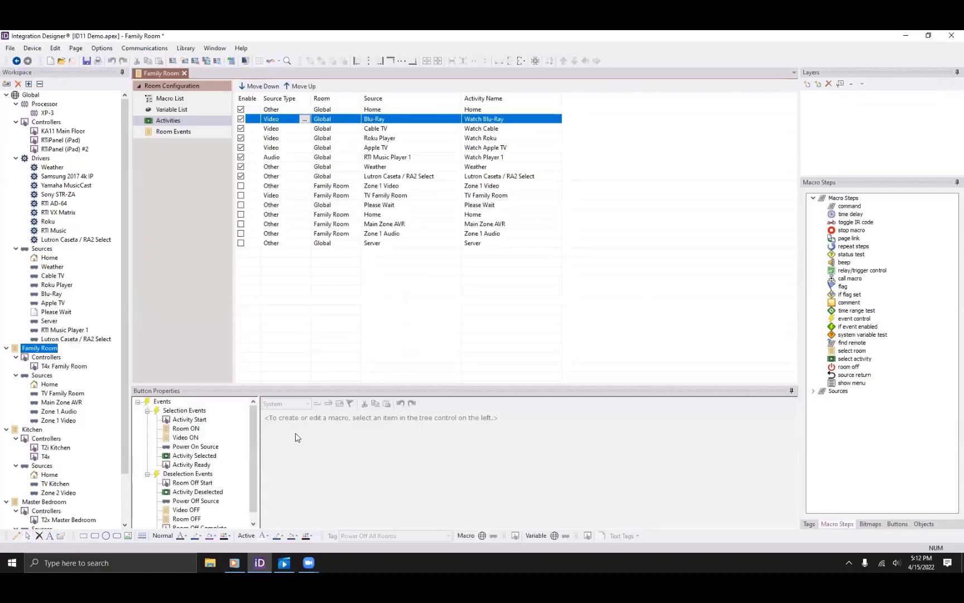
{"action": "left_click_drag", "start_coordinate": [275, 387], "coordinate": [282, 276]}
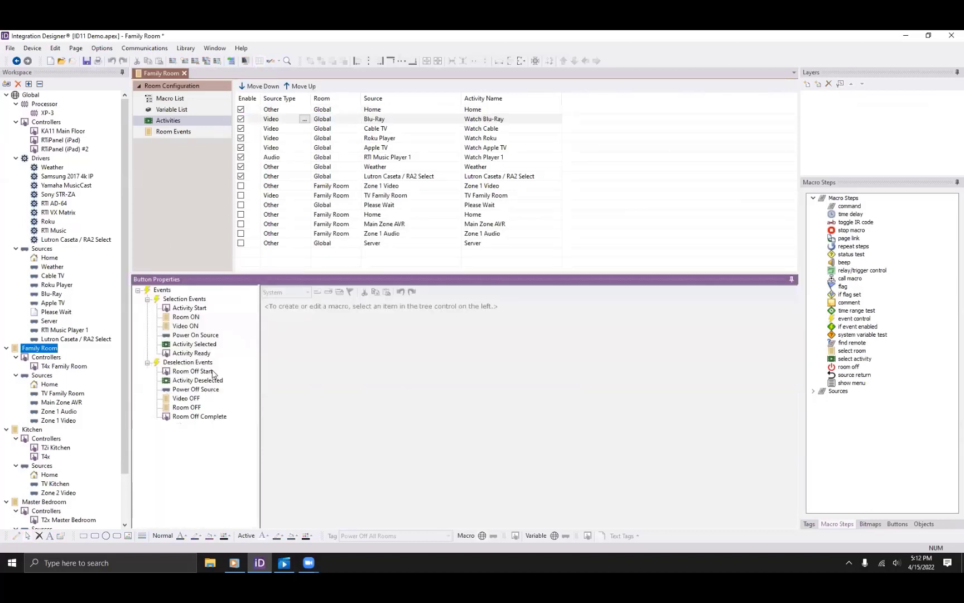
{"action": "left_click", "coordinate": [192, 353]}
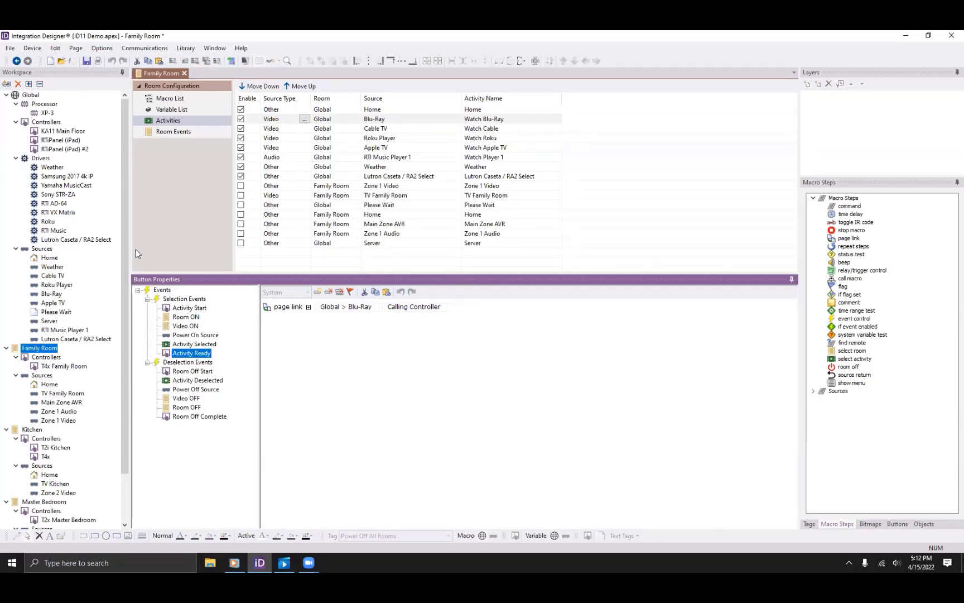
{"action": "left_click", "coordinate": [48, 258]}
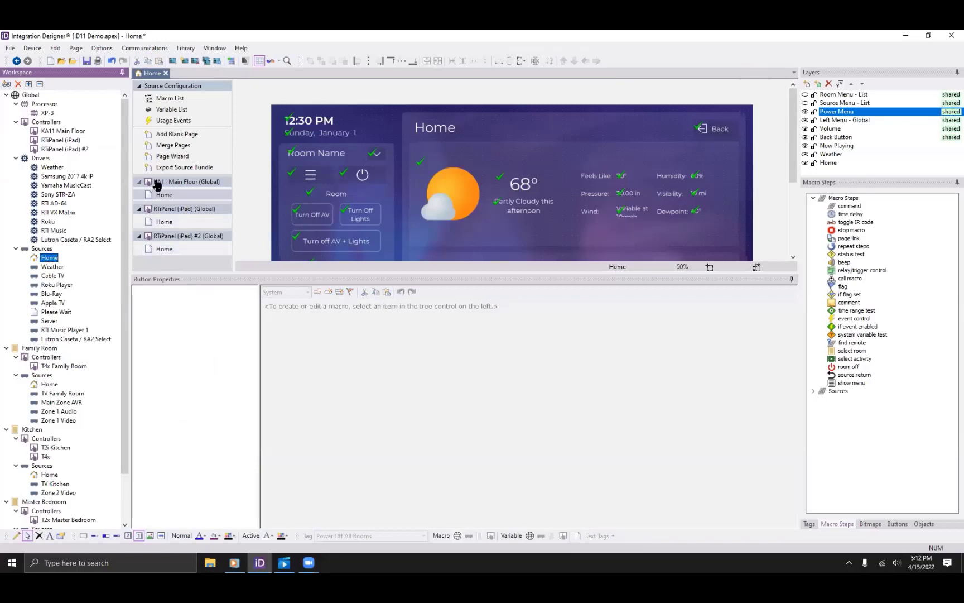
Enlarge the RTiPanel (iPad) Home page preview and hide its Power Menu and Source Menu layers.
{"action": "left_click", "coordinate": [162, 222]}
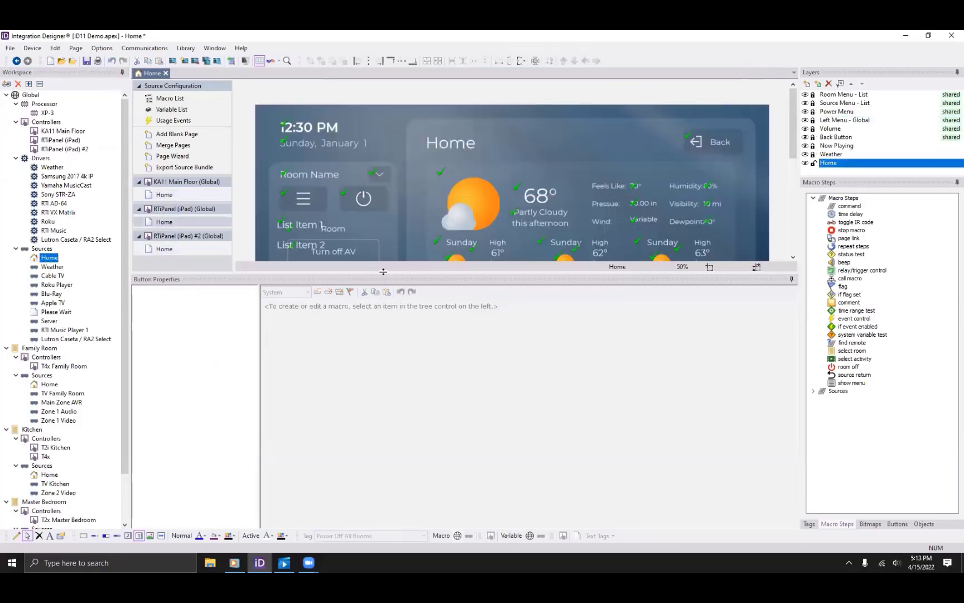
{"action": "left_click_drag", "start_coordinate": [383, 275], "coordinate": [342, 433]}
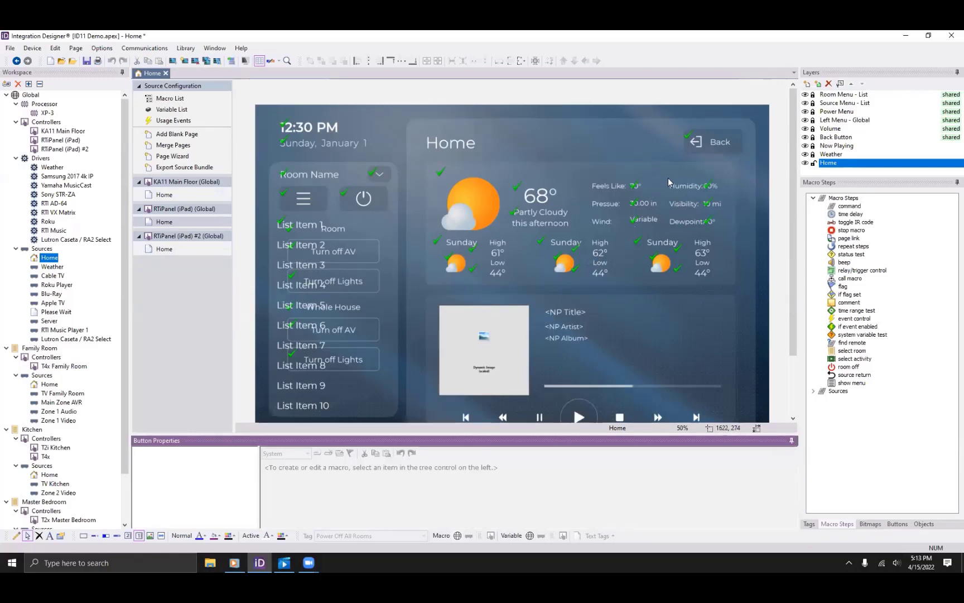
{"action": "left_click", "coordinate": [805, 112]}
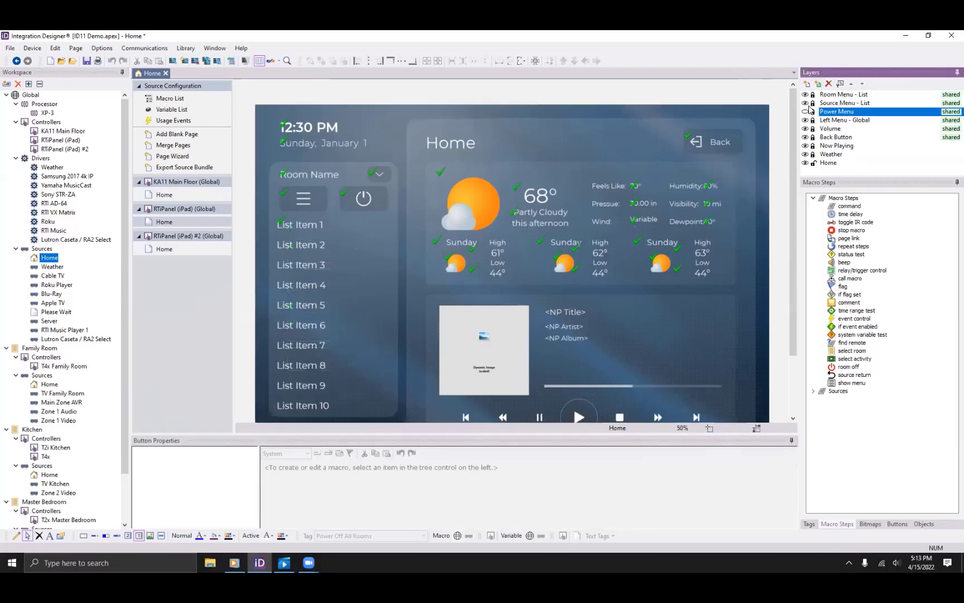
{"action": "left_click", "coordinate": [805, 102]}
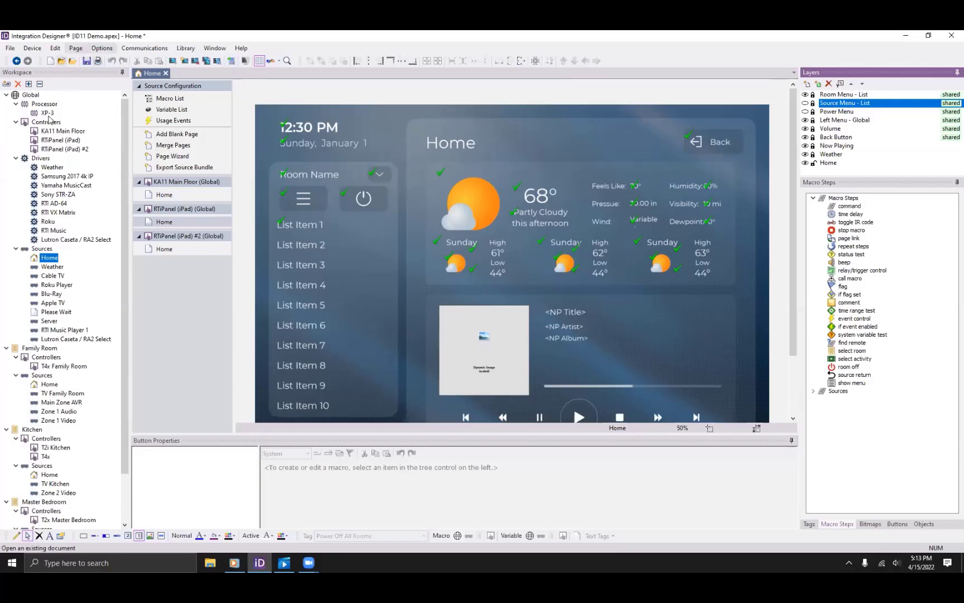
Preview the iPad's Lighting and Home pages, inspect iPad #2's Lighting button, then show Family Room activities.
{"action": "double_click", "coordinate": [53, 141]}
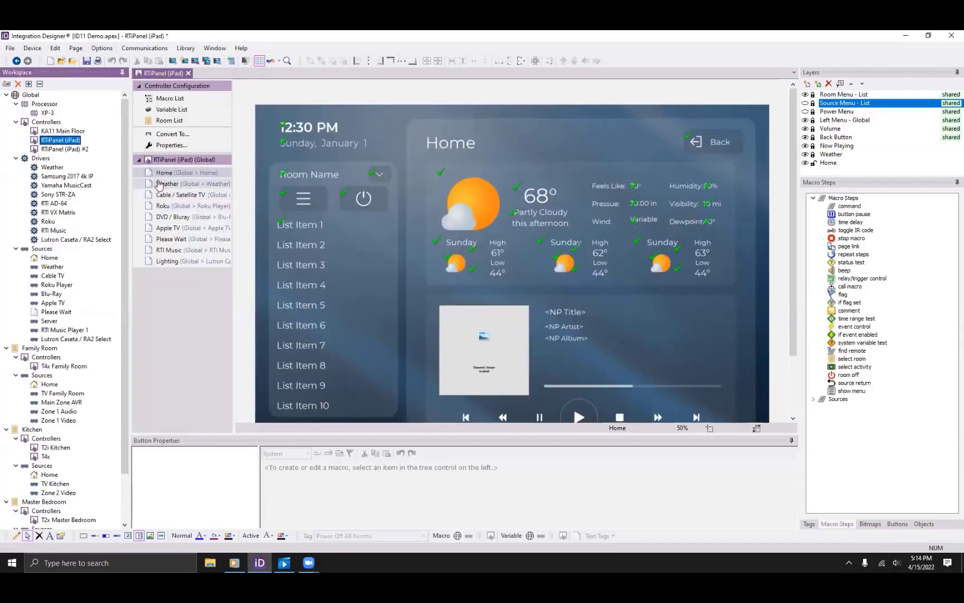
{"action": "left_click", "coordinate": [169, 261]}
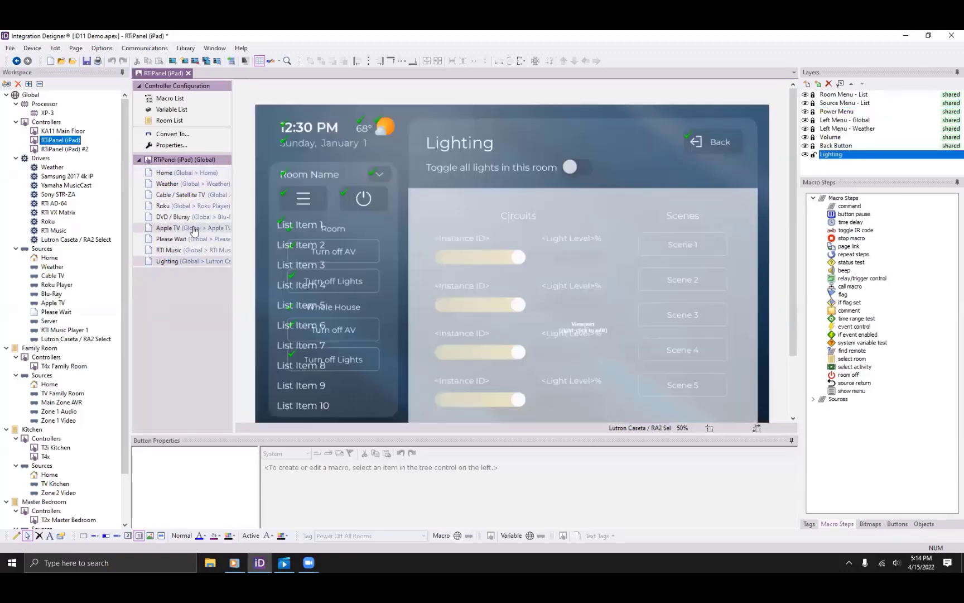
{"action": "left_click", "coordinate": [170, 173]}
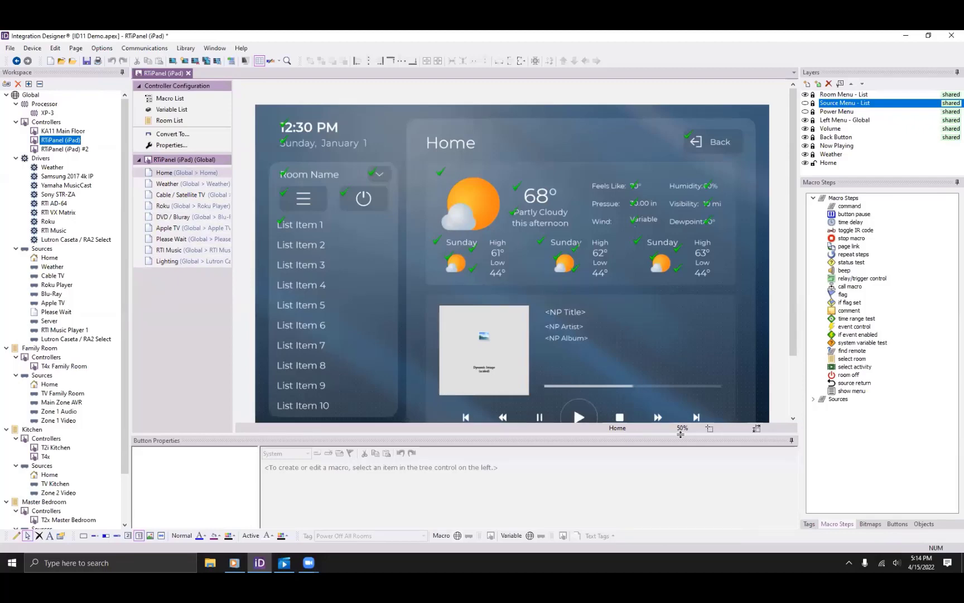
{"action": "left_click", "coordinate": [68, 149]}
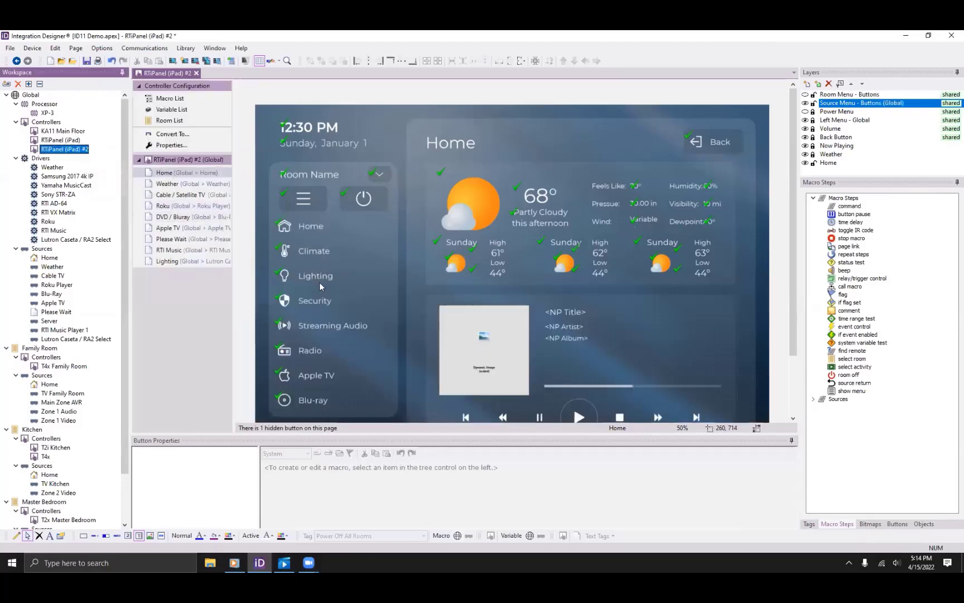
{"action": "left_click", "coordinate": [319, 282]}
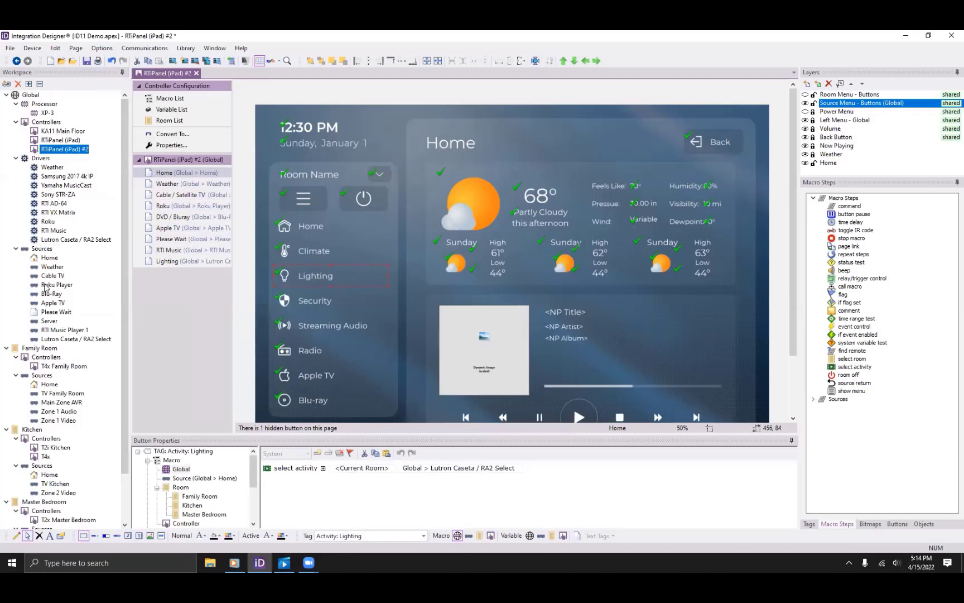
{"action": "left_click", "coordinate": [34, 348]}
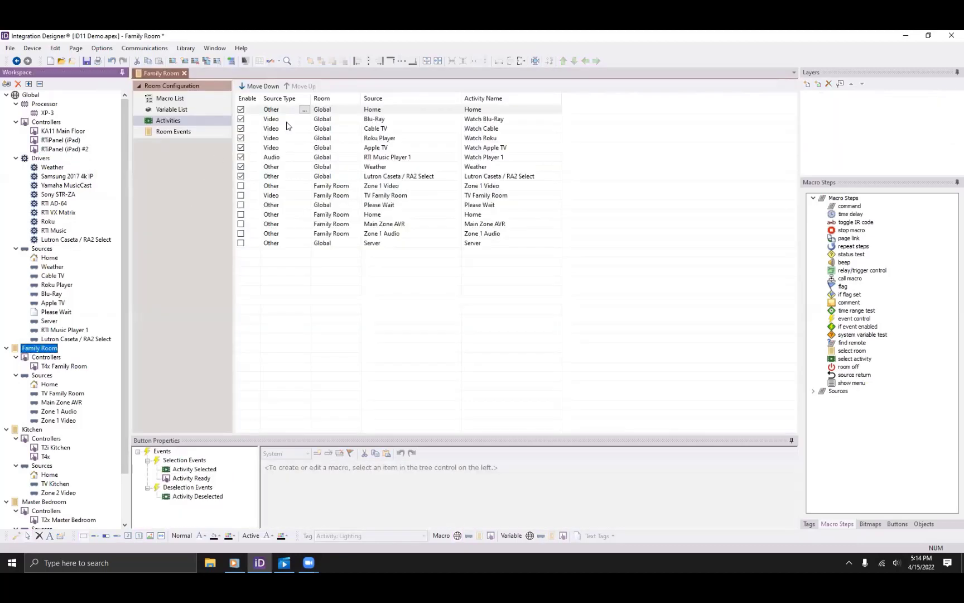
Show the Lutron Caseta / RA2 Select activity's Activity Ready page-link macro.
{"action": "left_click", "coordinate": [385, 176]}
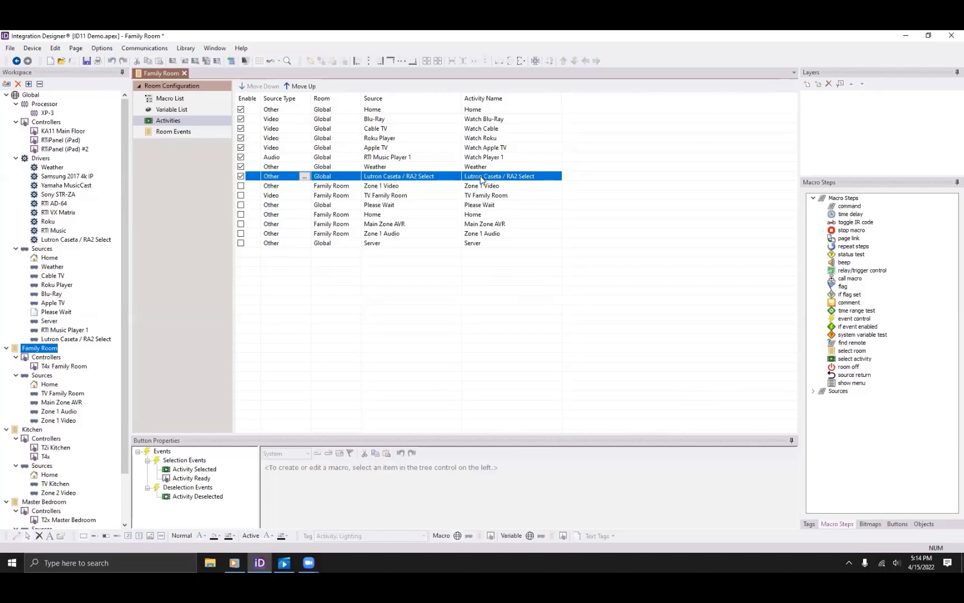
{"action": "left_click", "coordinate": [191, 479]}
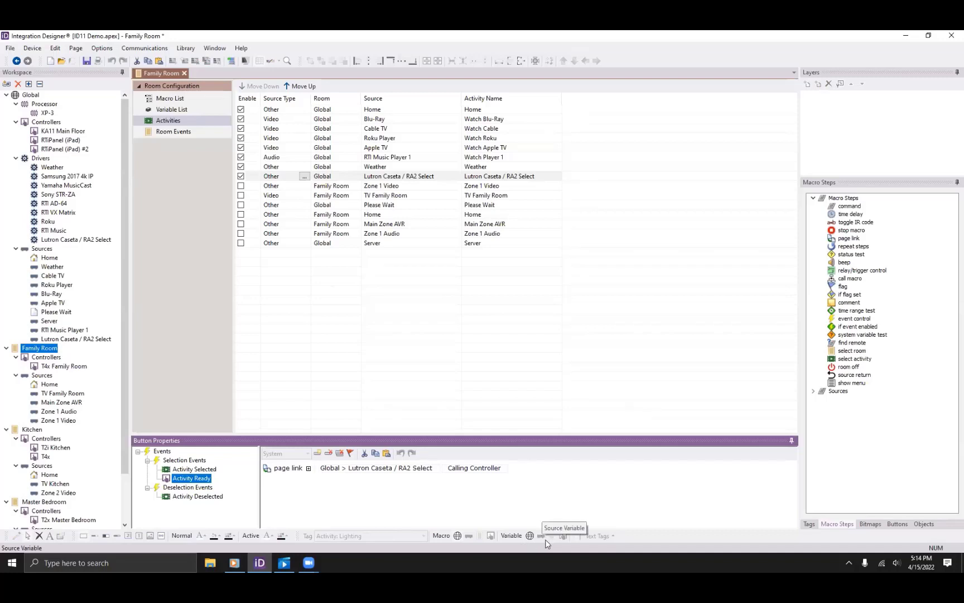
{"action": "left_click", "coordinate": [618, 76]}
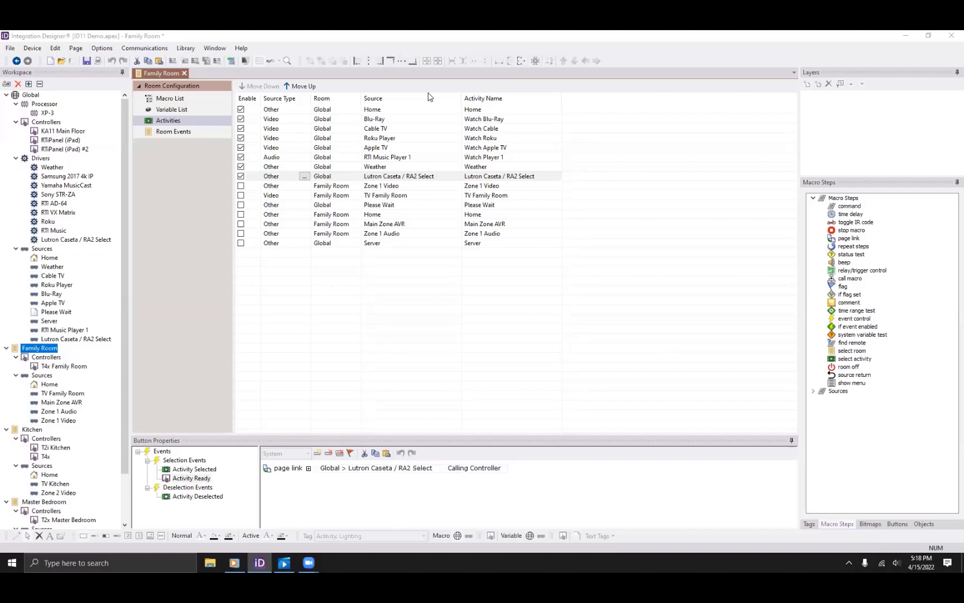
Inspect the T4x Family Room Home page's source list, then open the KA11 Main Floor controller's page.
{"action": "left_click", "coordinate": [63, 366]}
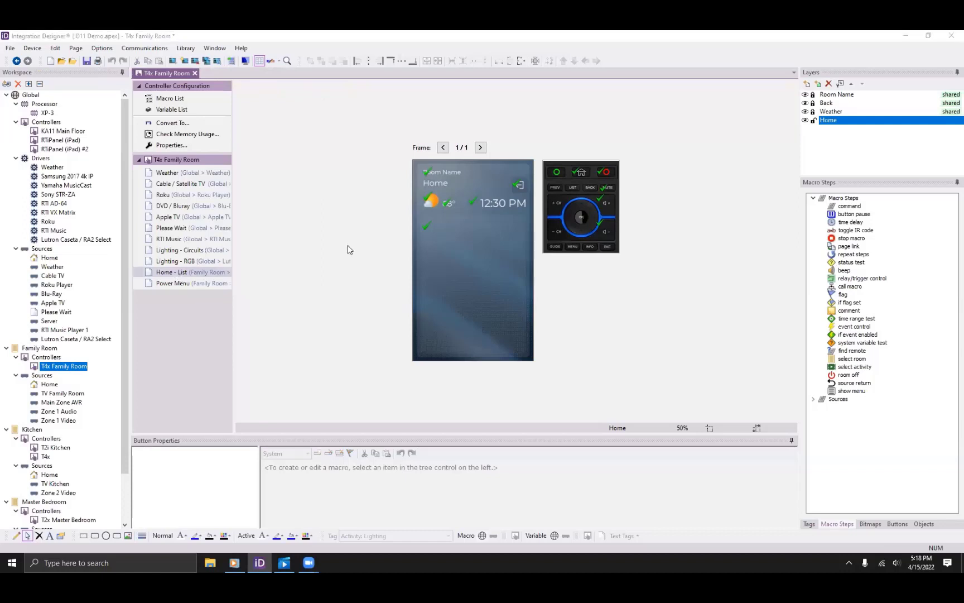
{"action": "left_click", "coordinate": [459, 242]}
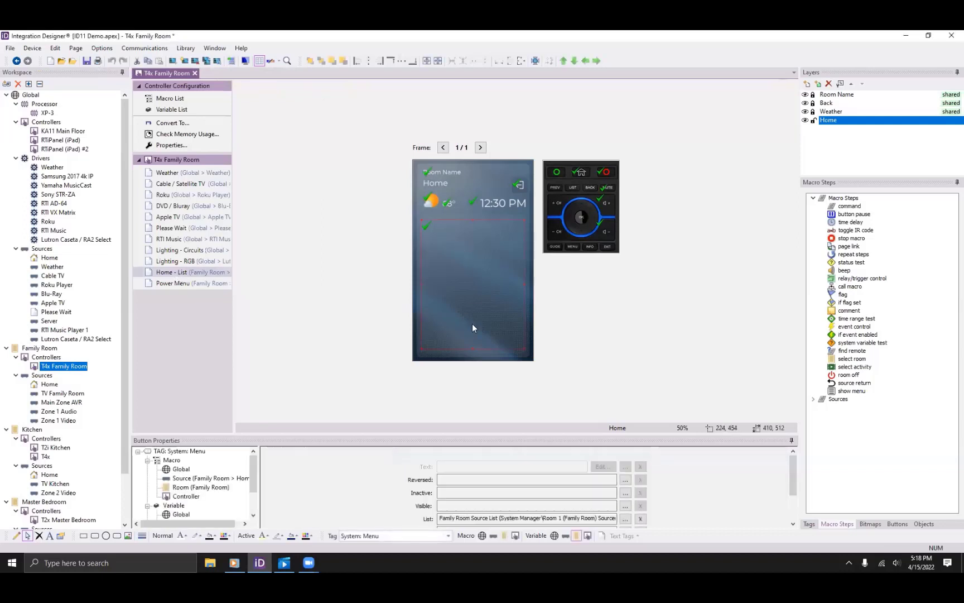
{"action": "left_click_drag", "start_coordinate": [431, 433], "coordinate": [434, 385]}
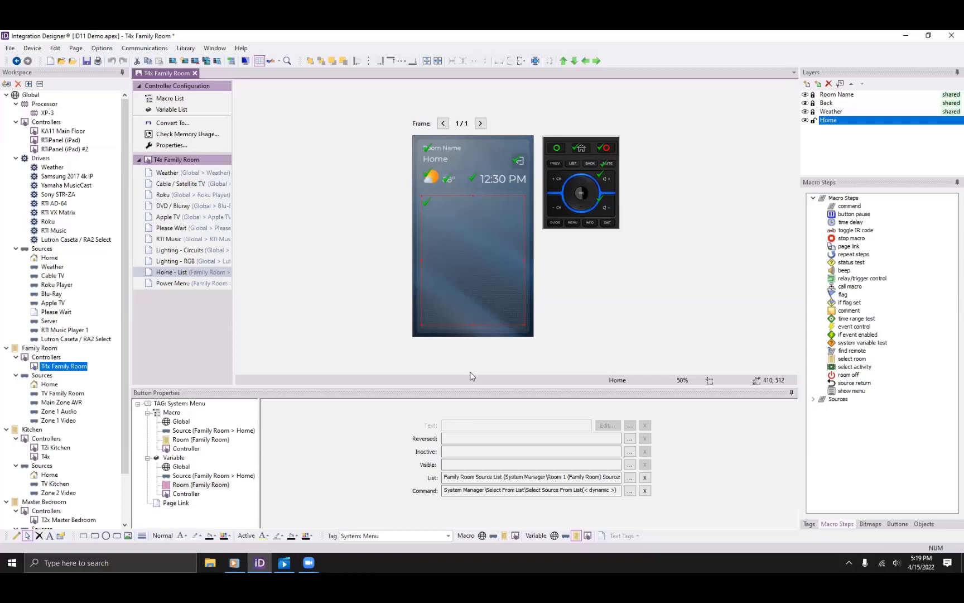
{"action": "double_click", "coordinate": [63, 131]}
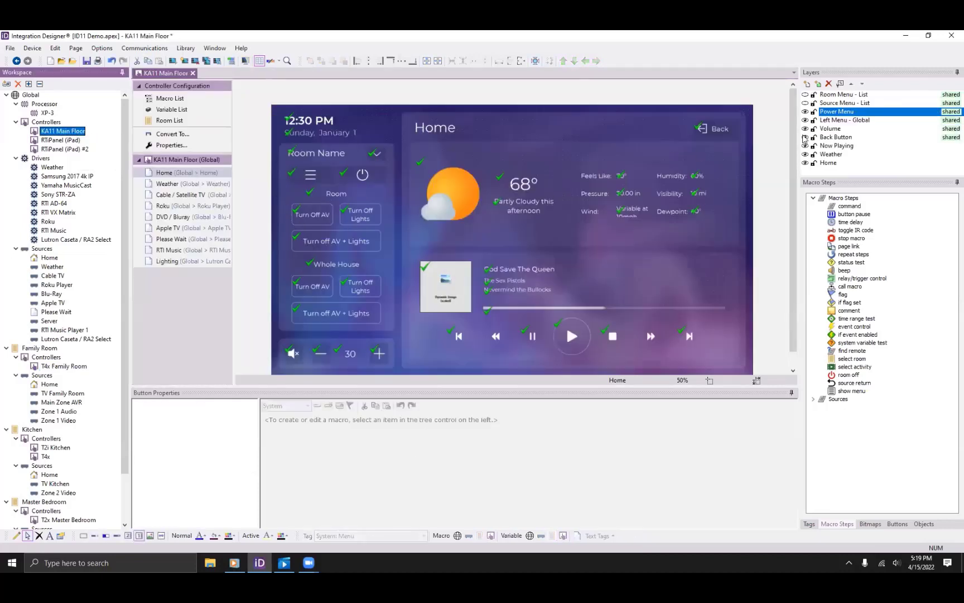
Hide the Power Menu layer and show the Source Menu - List layer on the KA11 Home page.
{"action": "left_click", "coordinate": [805, 111]}
{"action": "left_click", "coordinate": [805, 103]}
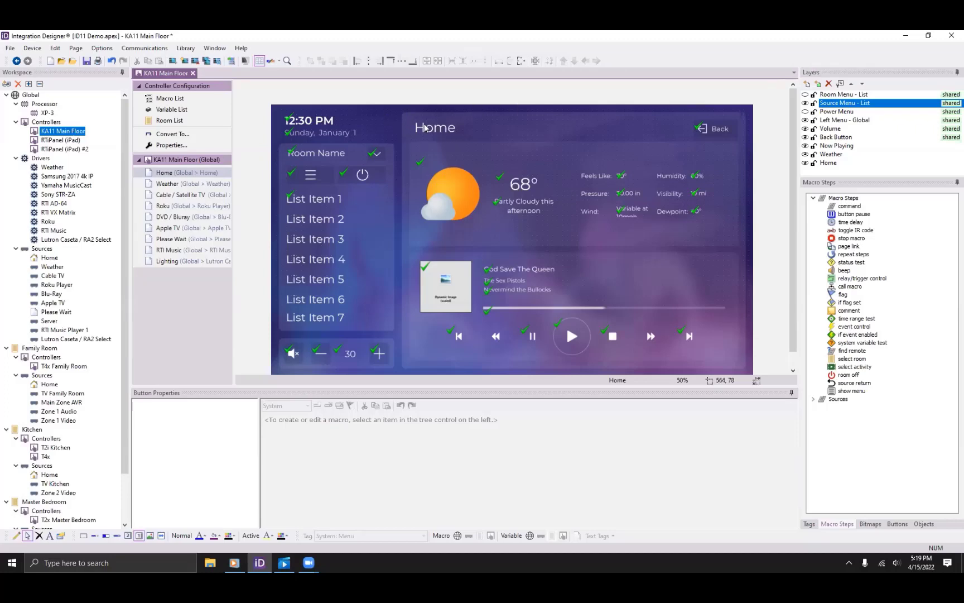
Inspect the Room Name button, its checkmark, and the source list's System: Menu command.
{"action": "left_click", "coordinate": [319, 158]}
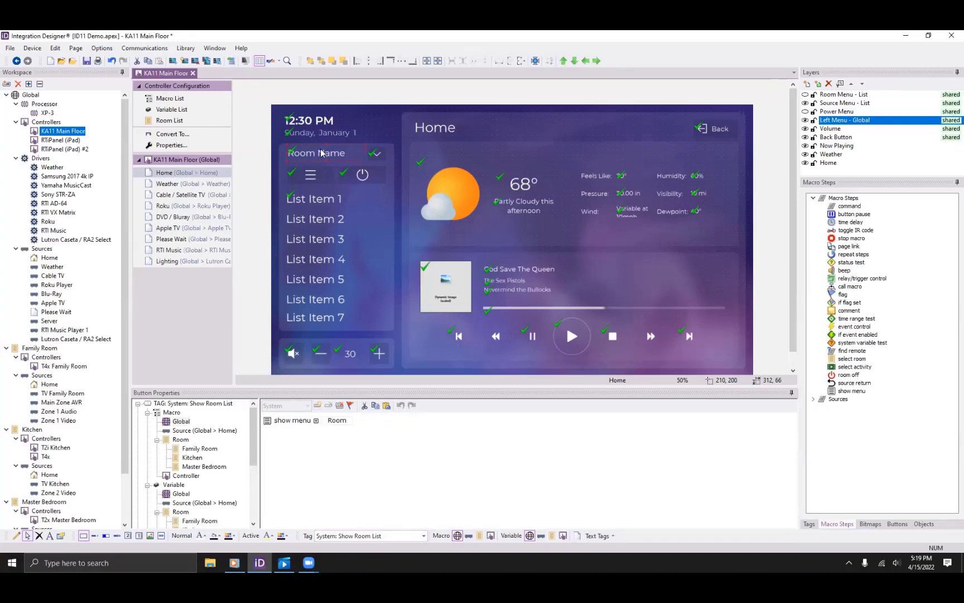
{"action": "left_click", "coordinate": [373, 161]}
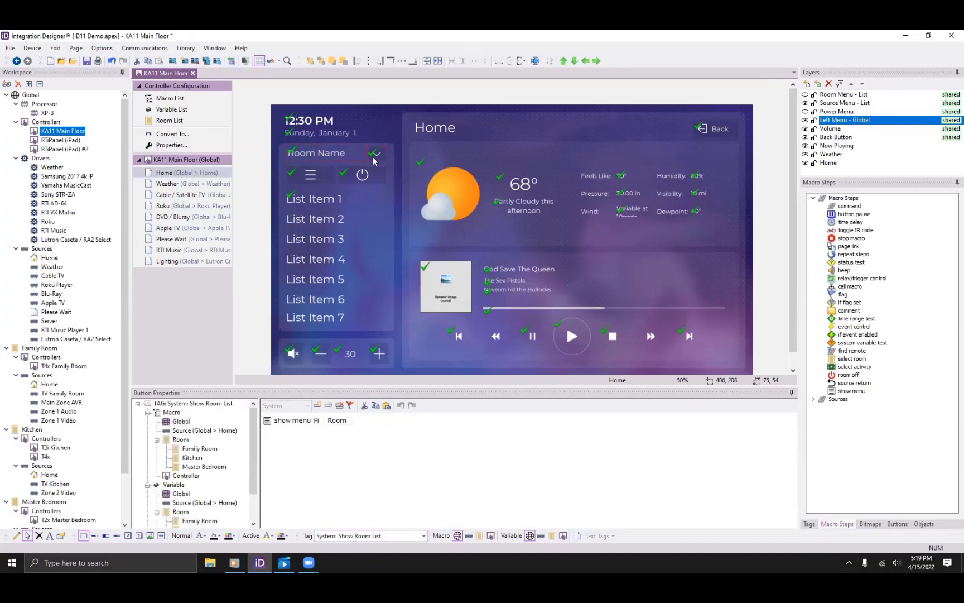
{"action": "left_click", "coordinate": [325, 246]}
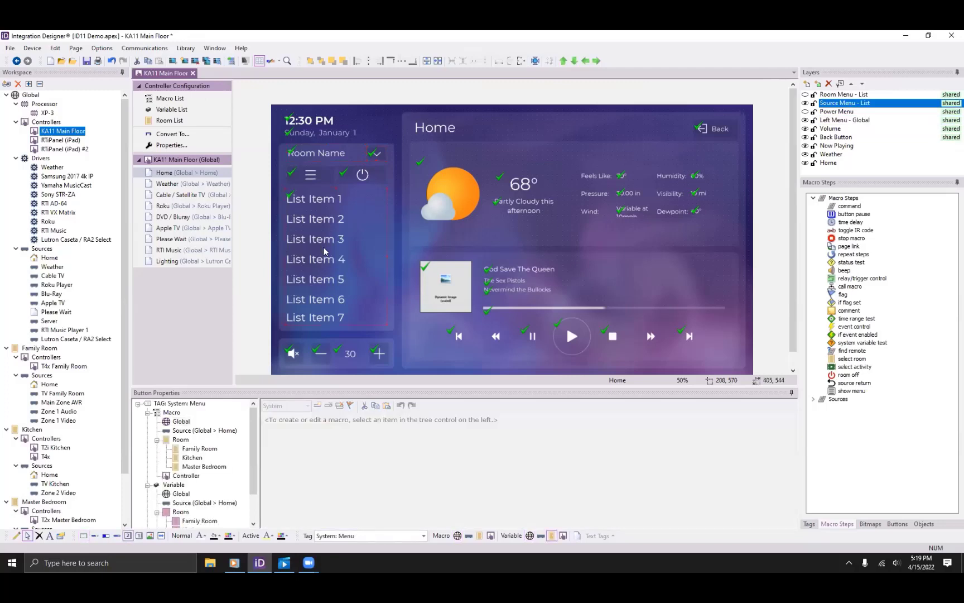